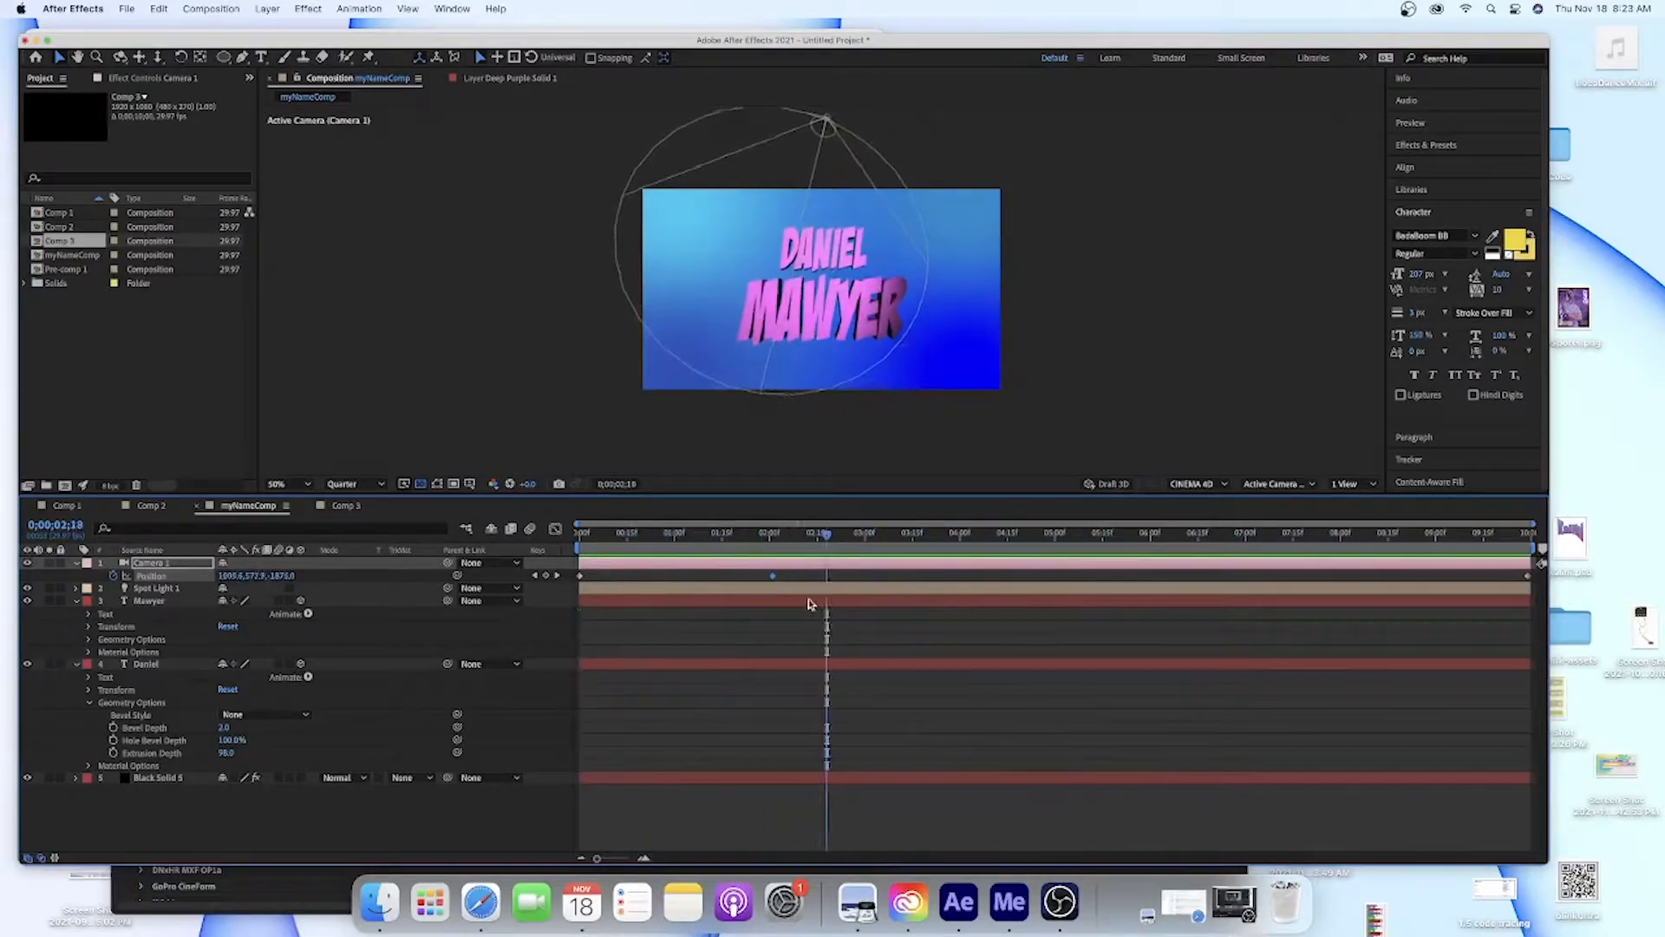
Open the empty Comp 3 composition from its tab in the timeline
click(346, 506)
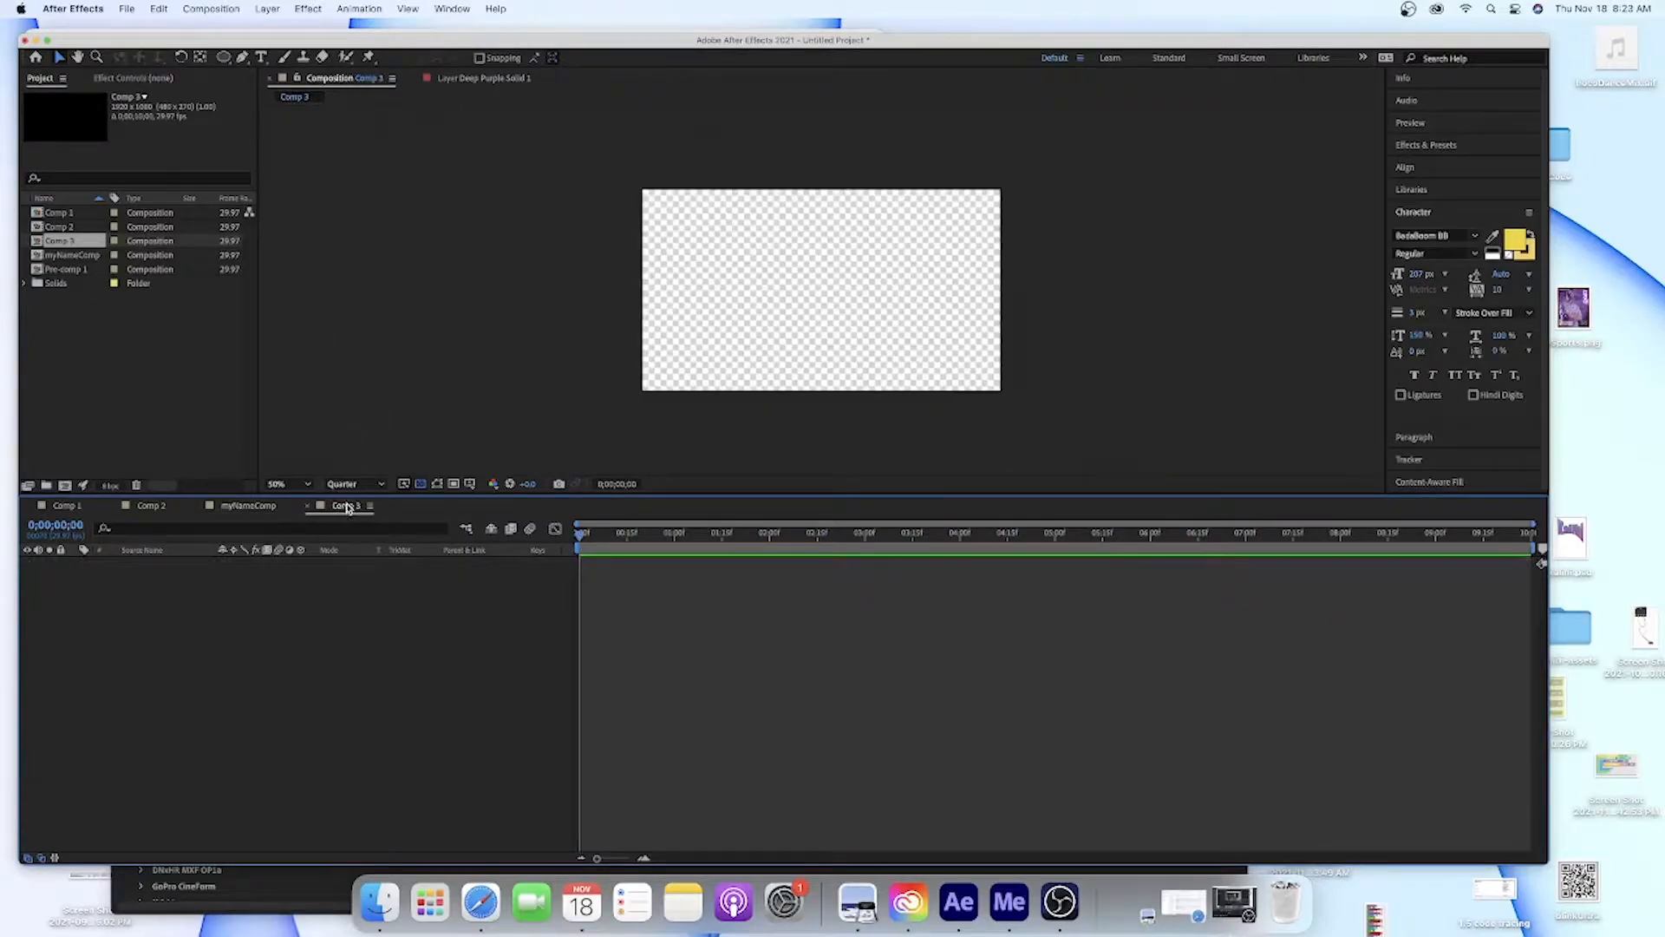
Create Comp 4 using the HDTV 1080 29.97 (1920×1080) preset
click(64, 488)
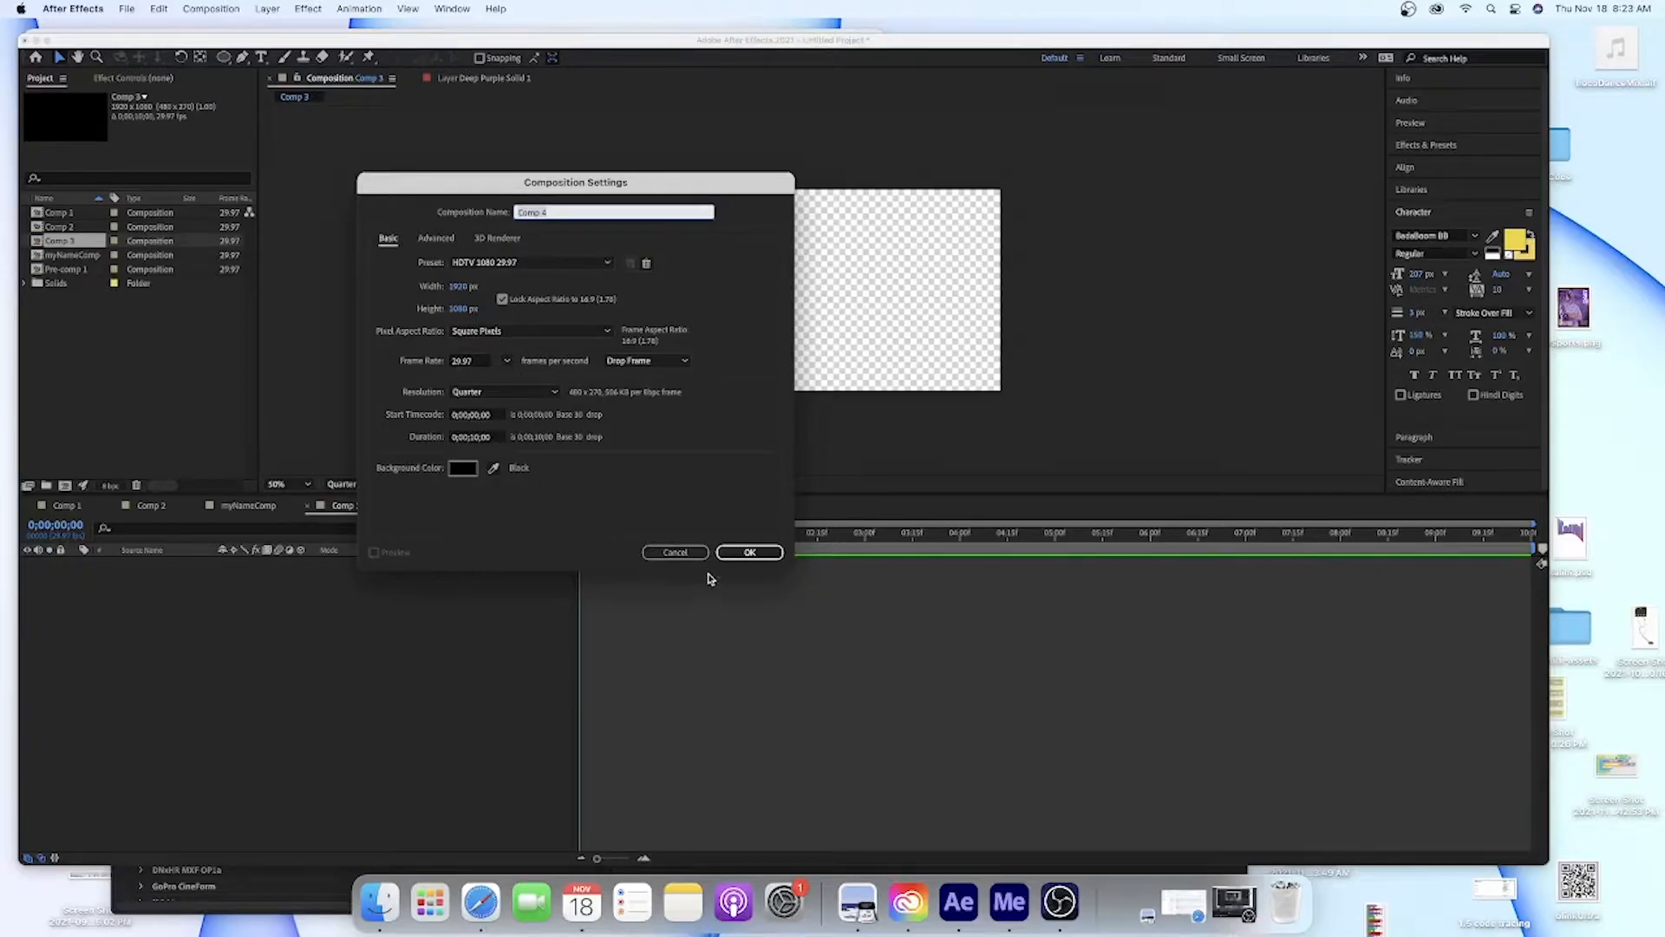
click(749, 552)
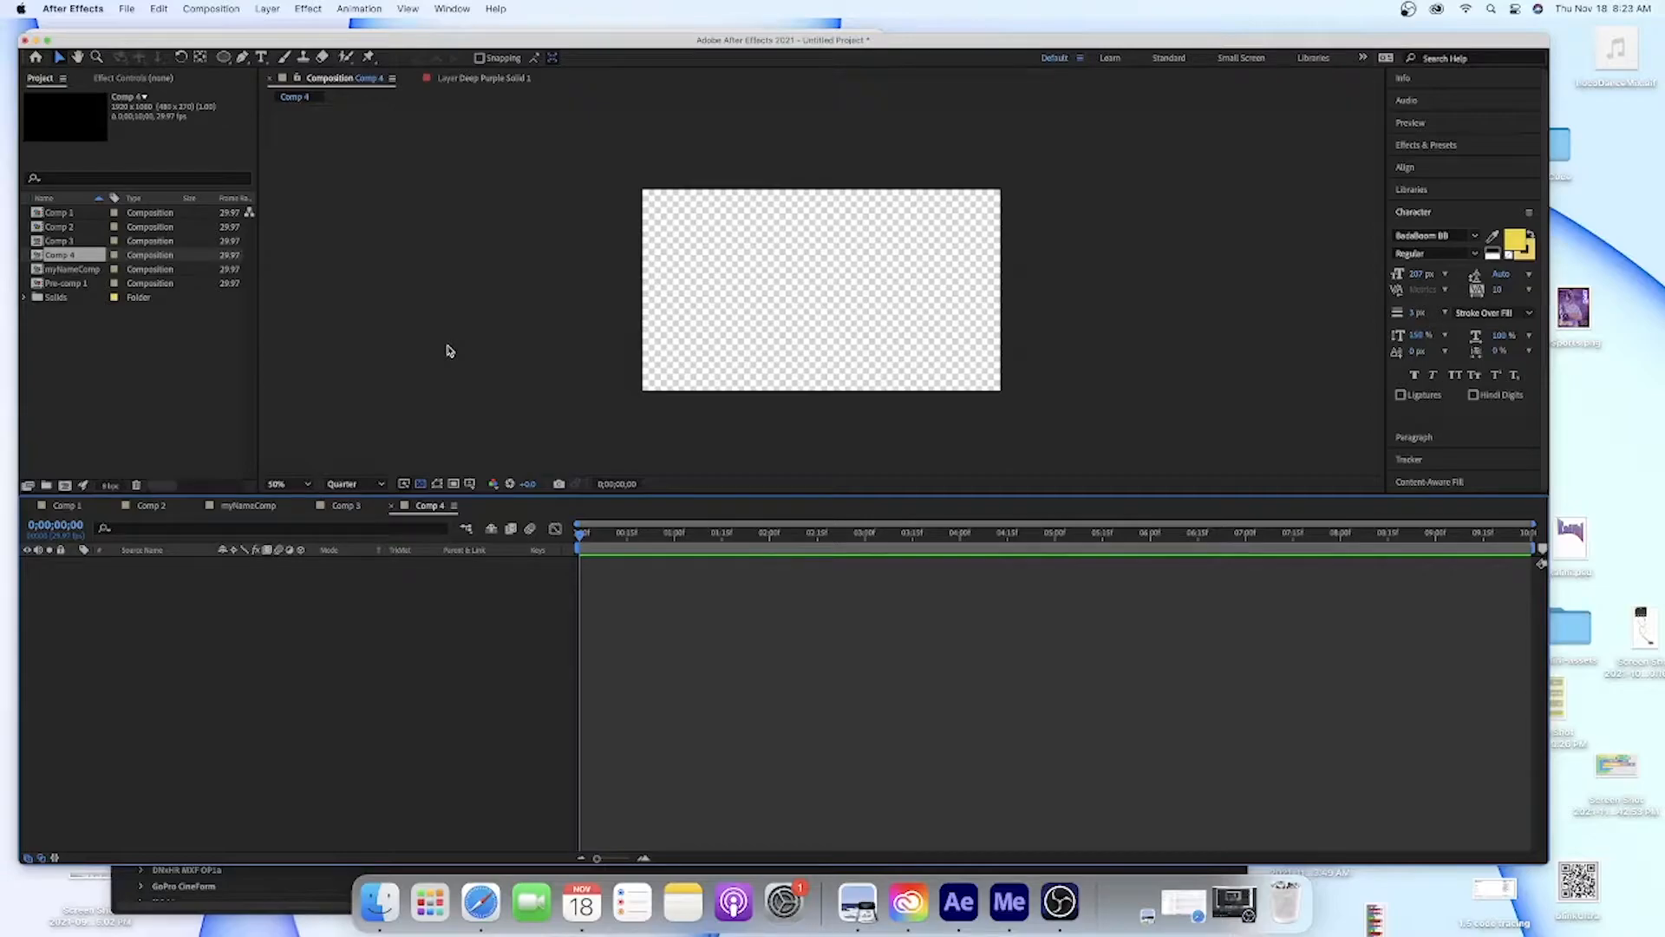
Add a new full-frame black solid layer to Comp 4
click(267, 8)
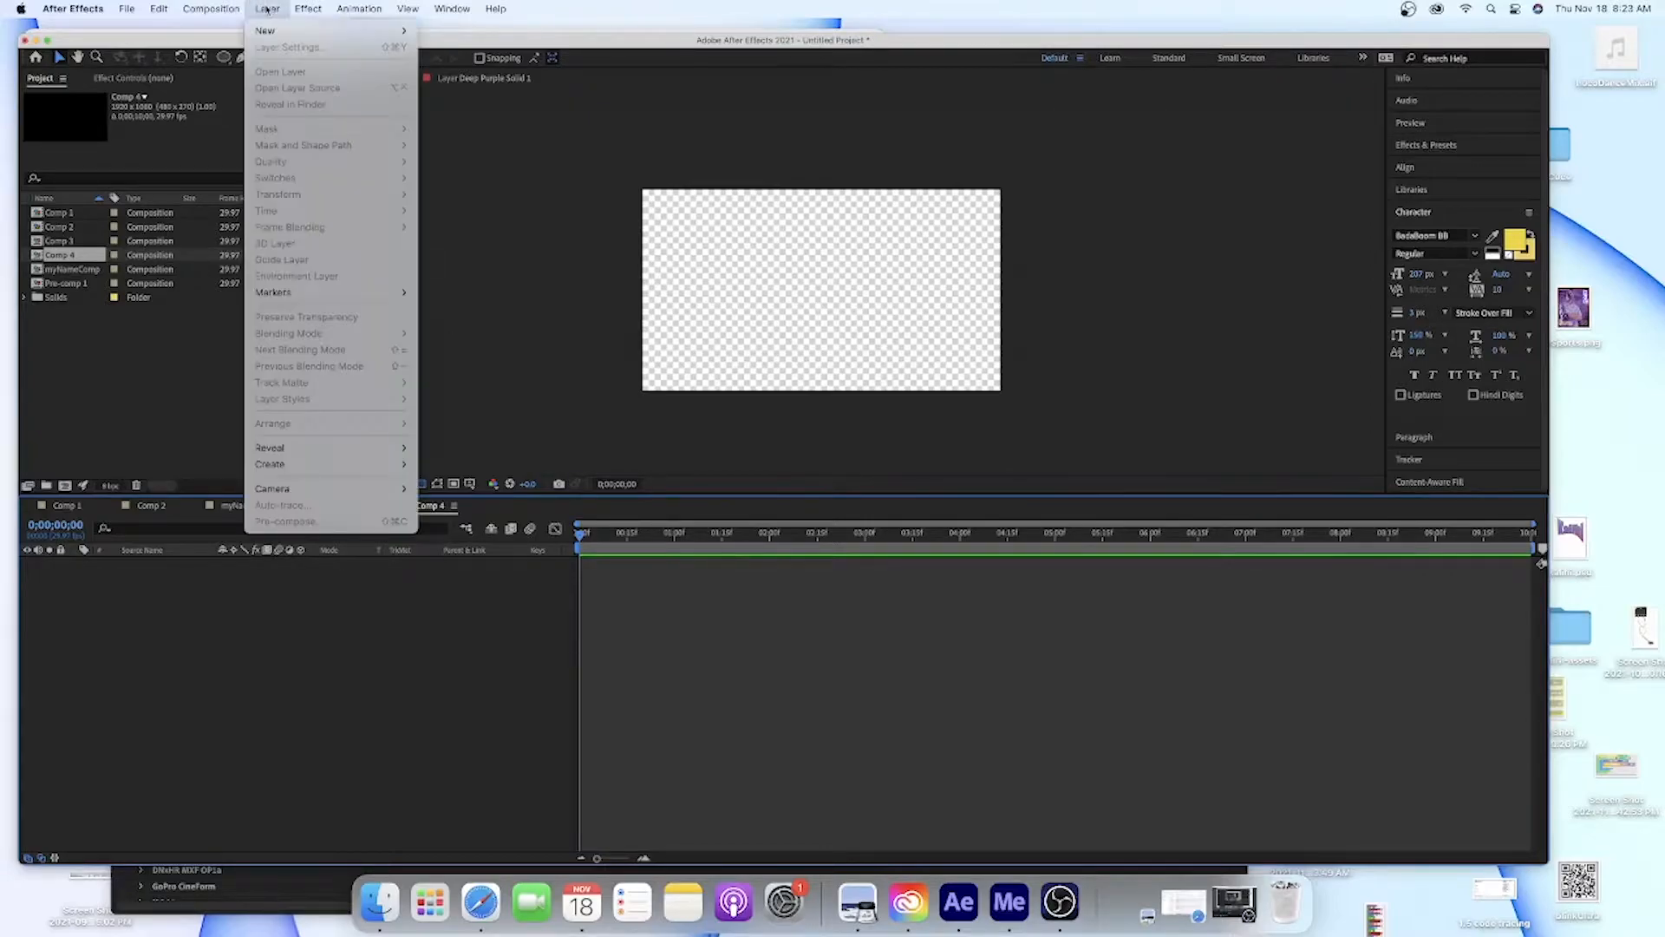
mouse_move(308, 34)
click(459, 46)
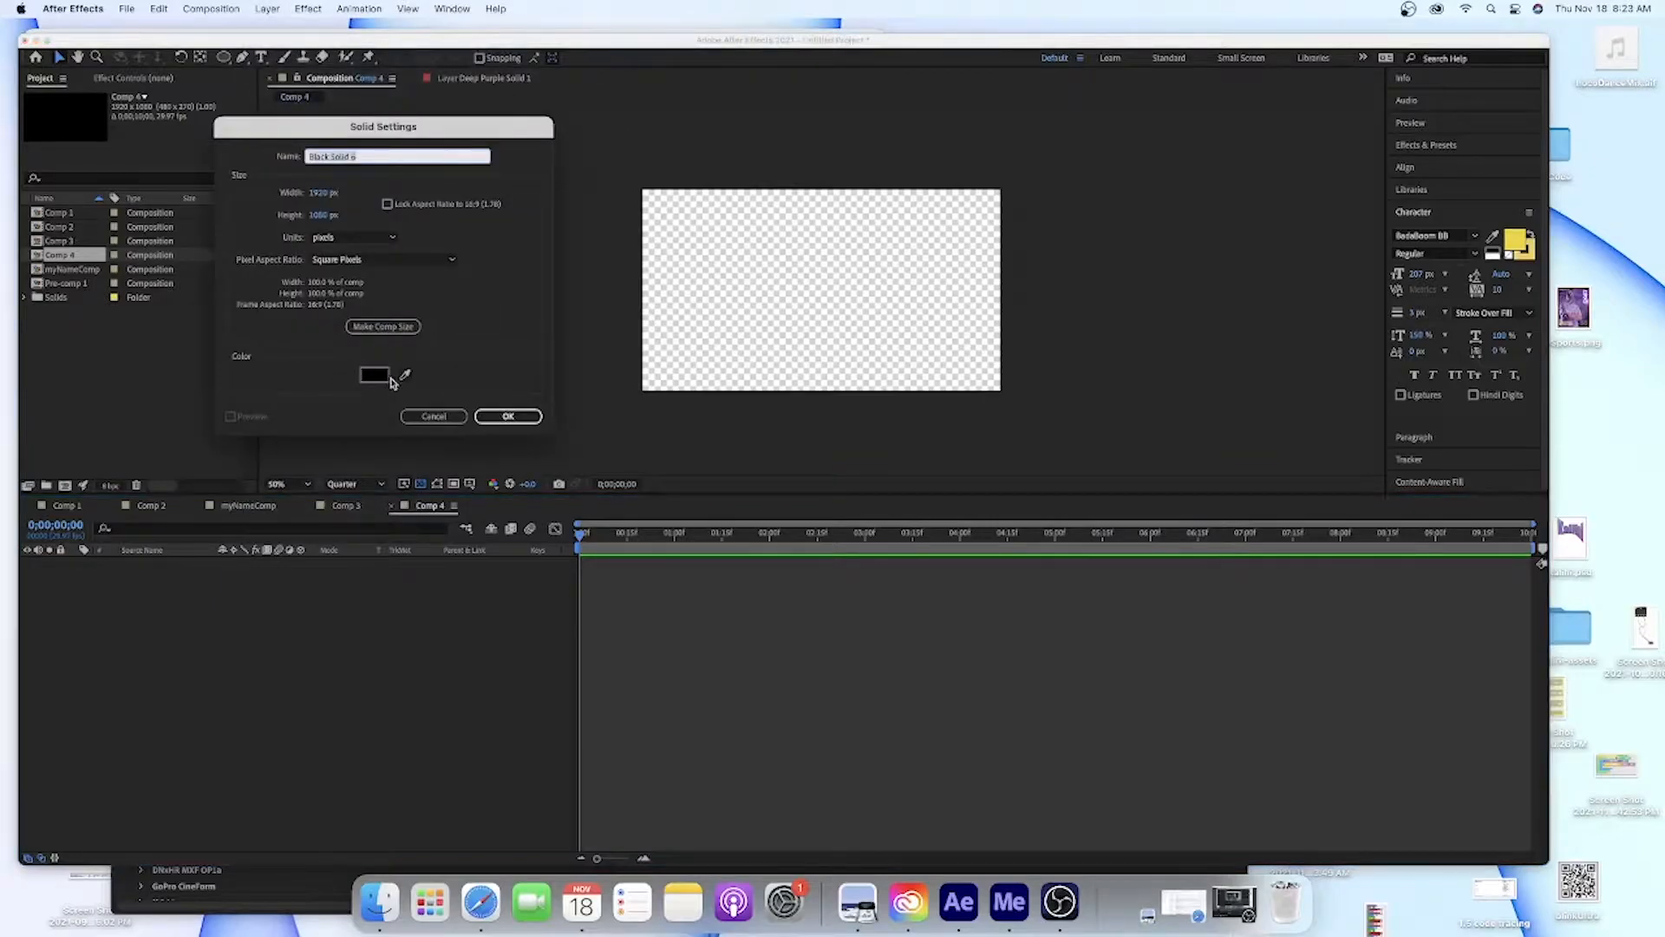
click(442, 417)
click(485, 417)
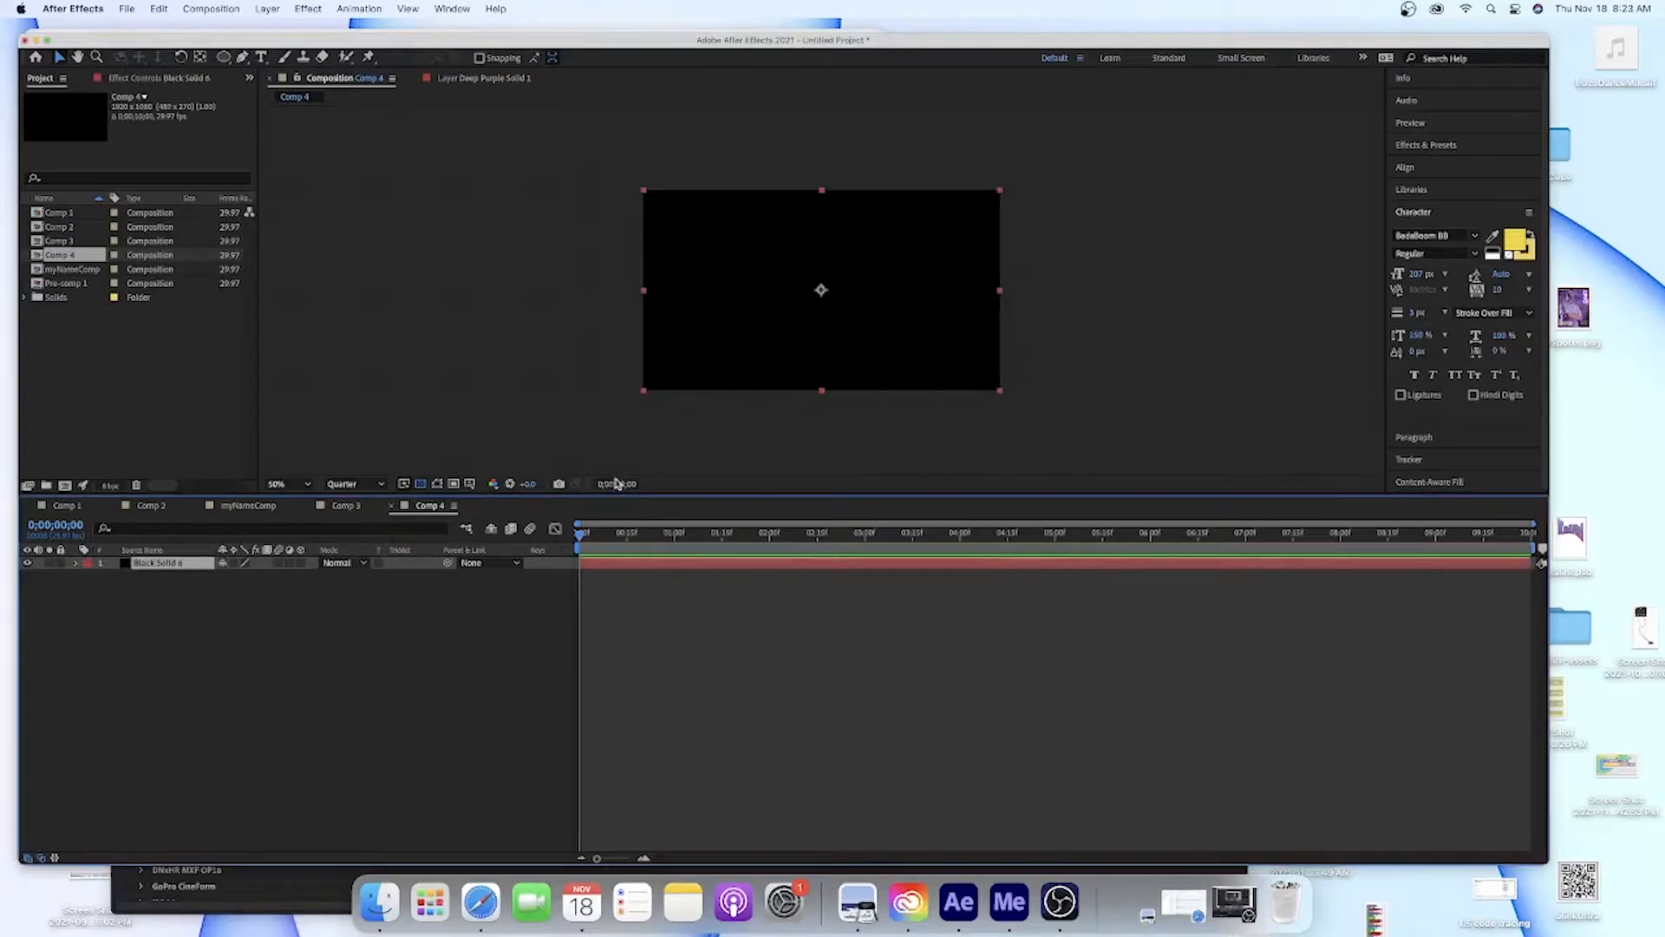
Search 'grad' in Effects & Presets and apply 4-Color Gradient to the black solid
key(slash)
scroll(701, 330, down, 1)
scroll(700, 328, up, 1)
click(1419, 145)
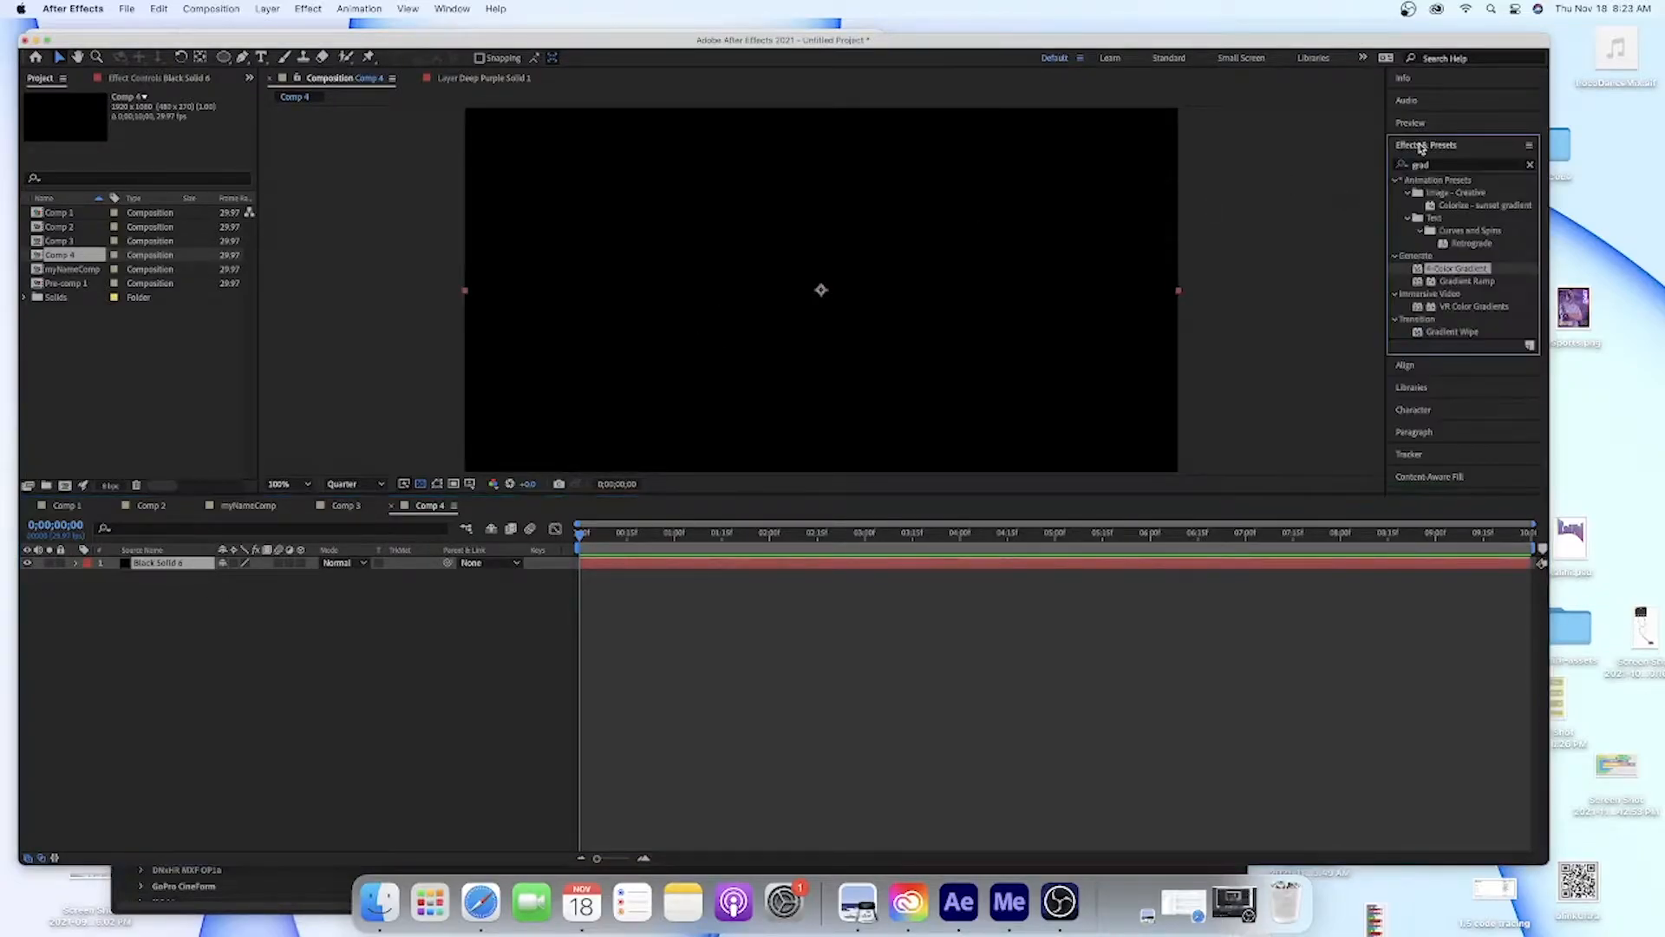
click(1449, 164)
key(BackSpace)
key(BackSpace)
key(BackSpace)
key(BackSpace)
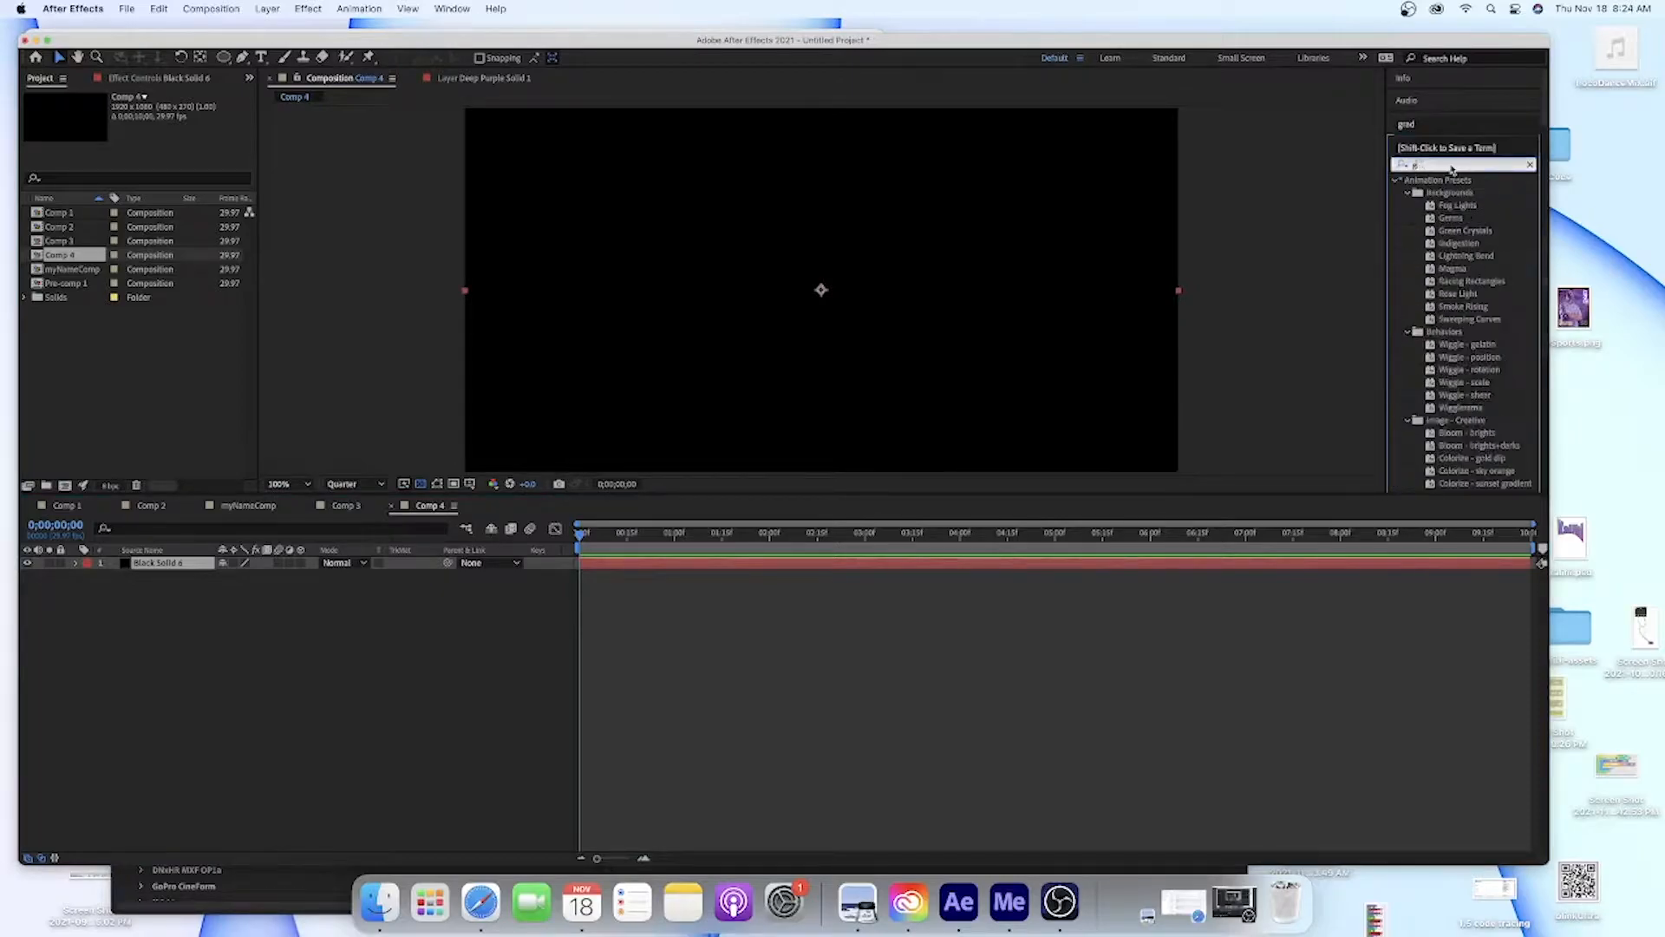
text(grad)
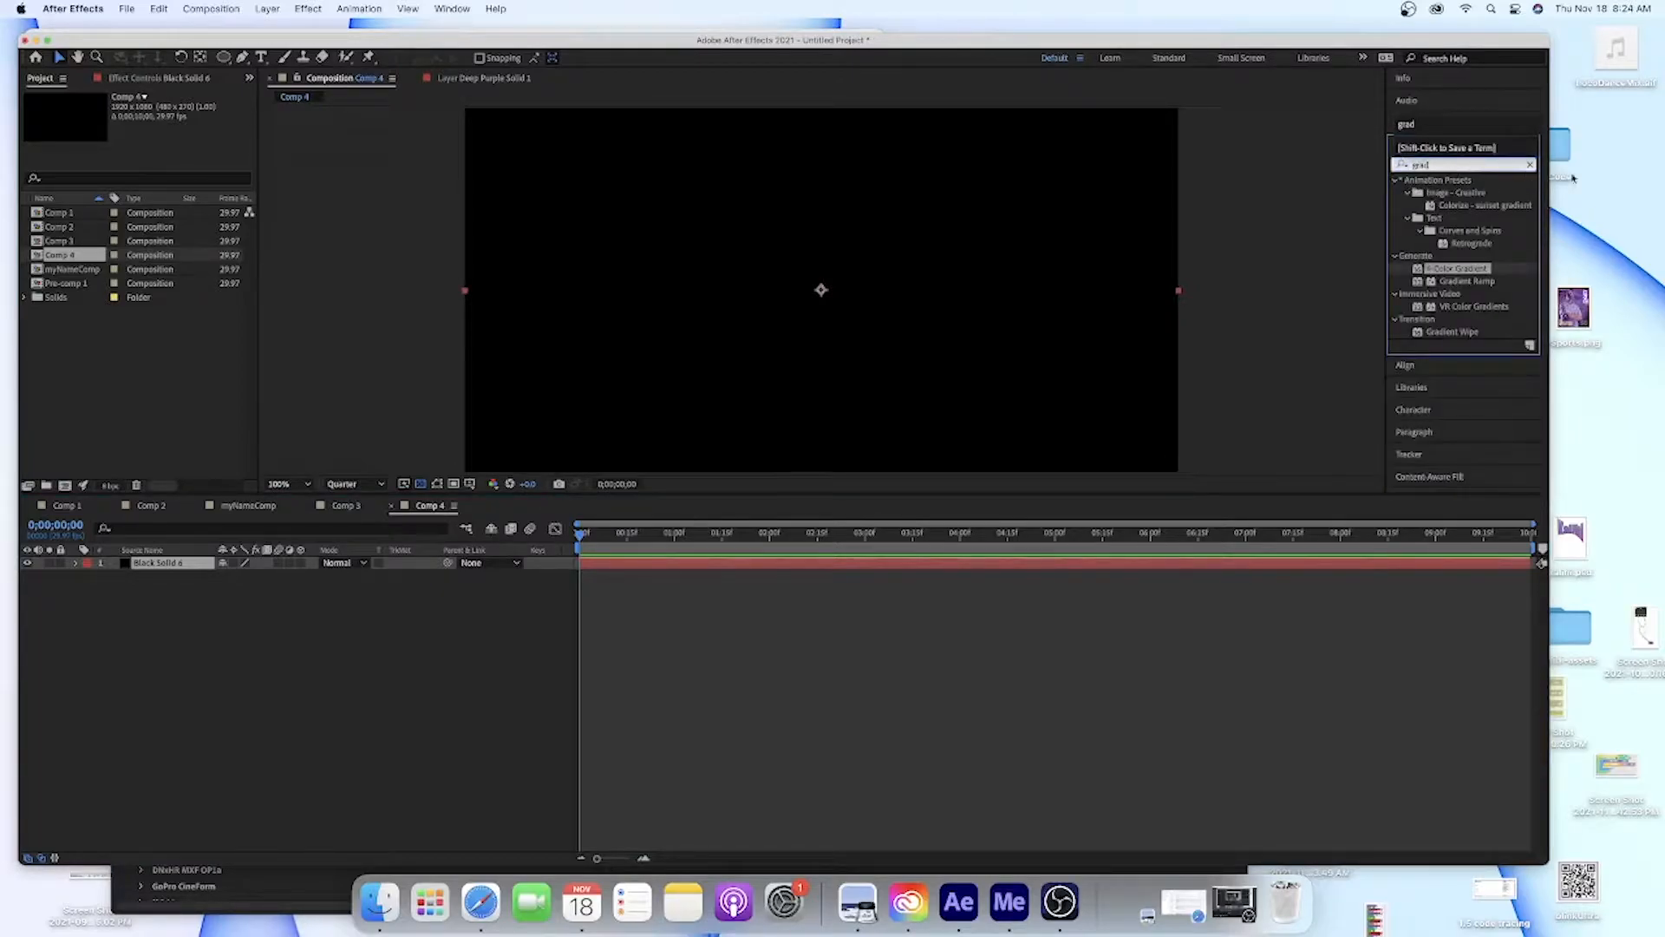
drag(1460, 274, 953, 310)
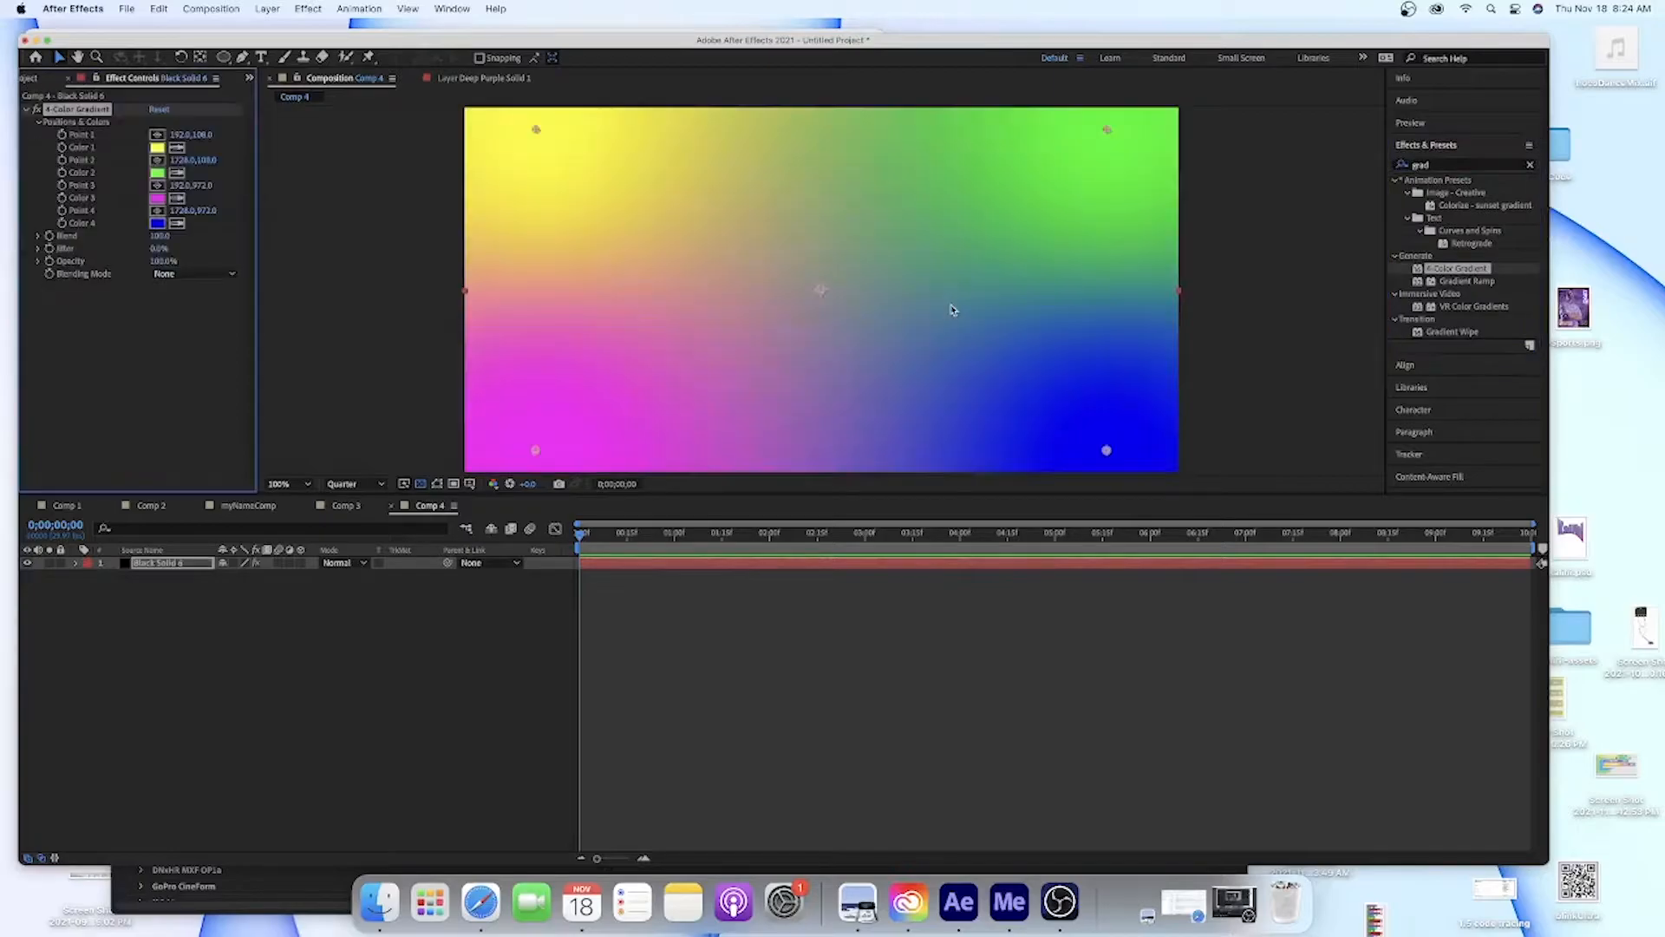
Change gradient Colors 1, 2 and 4 to purple and violet hues
scroll(900, 275, down, 1)
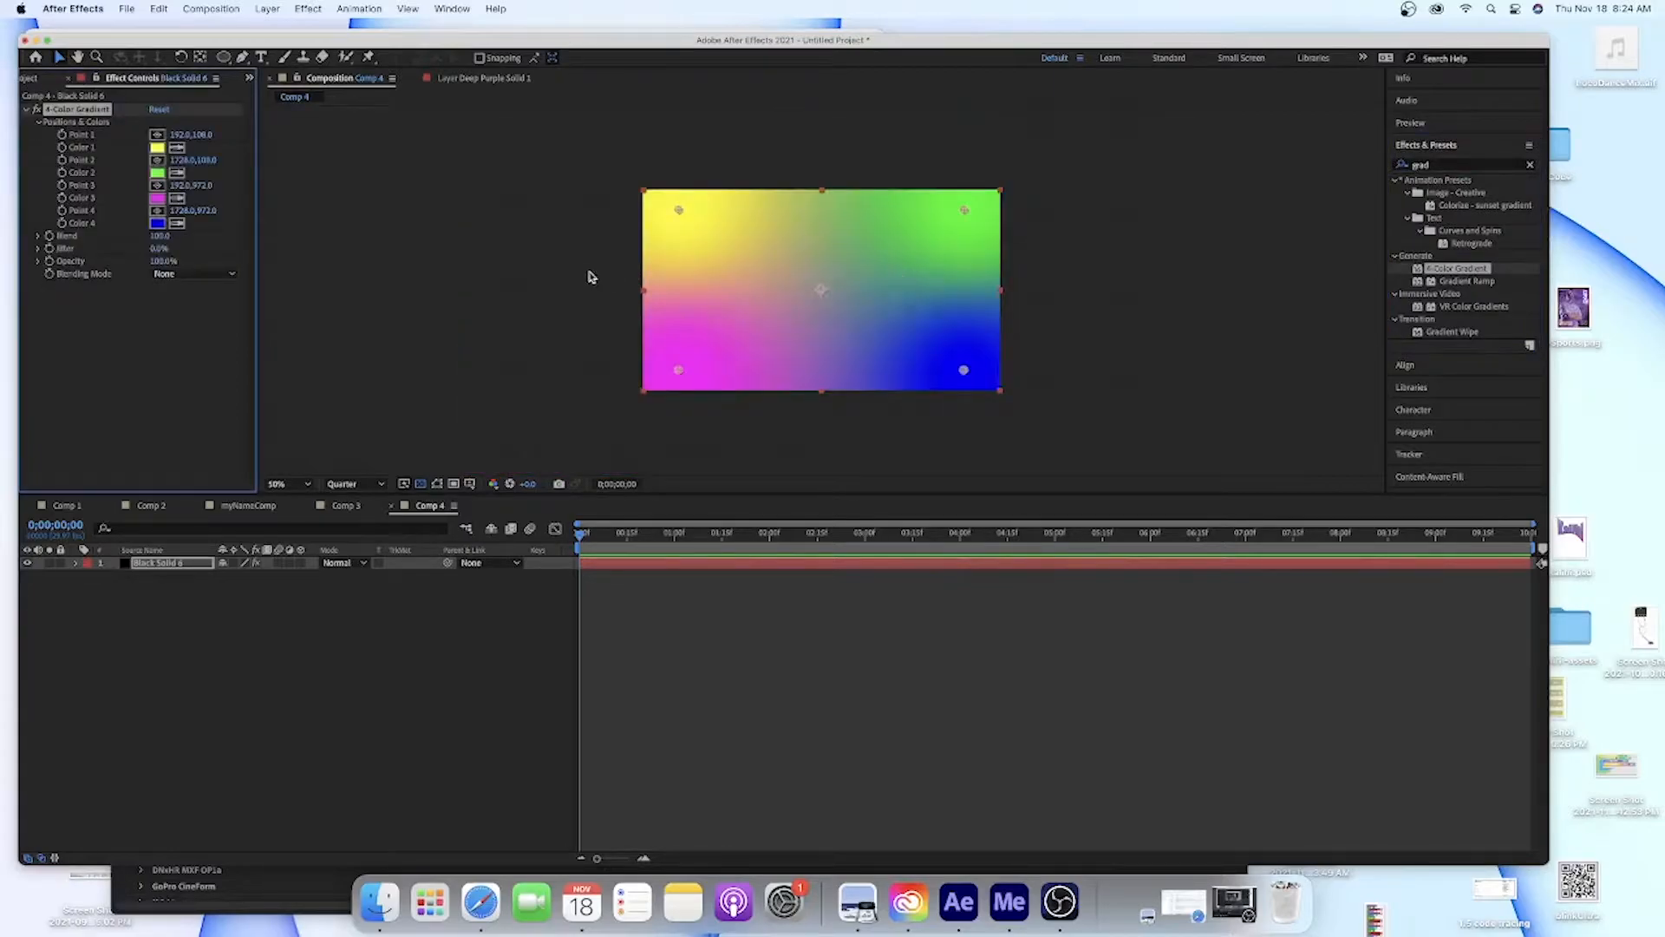
click(564, 260)
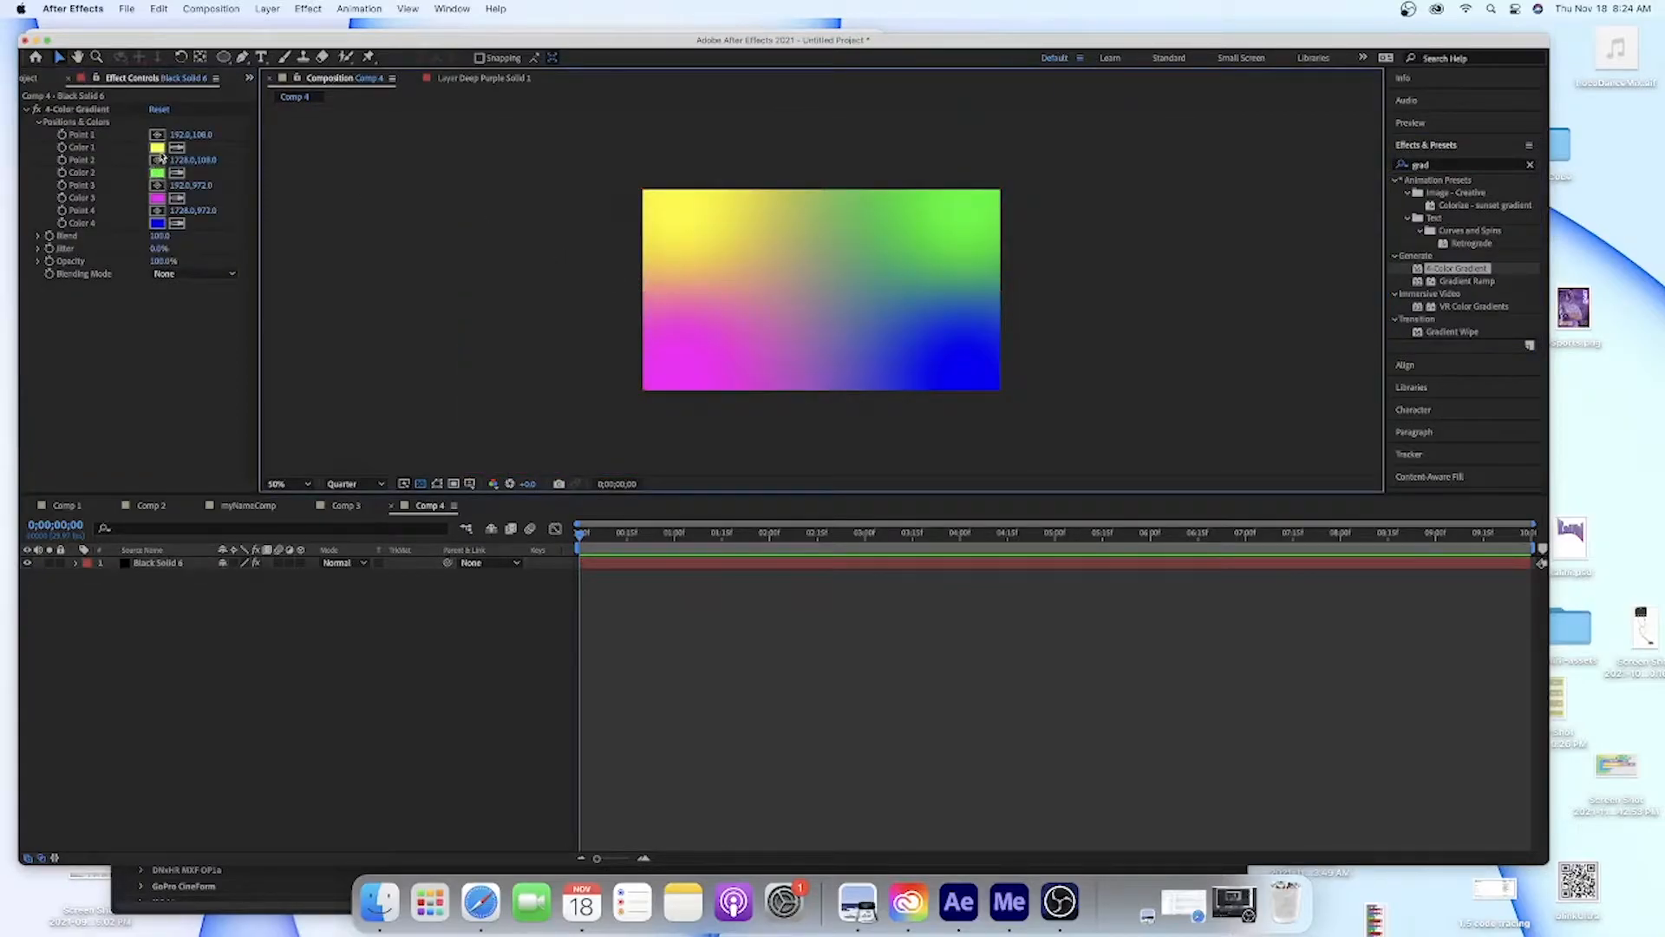
click(158, 148)
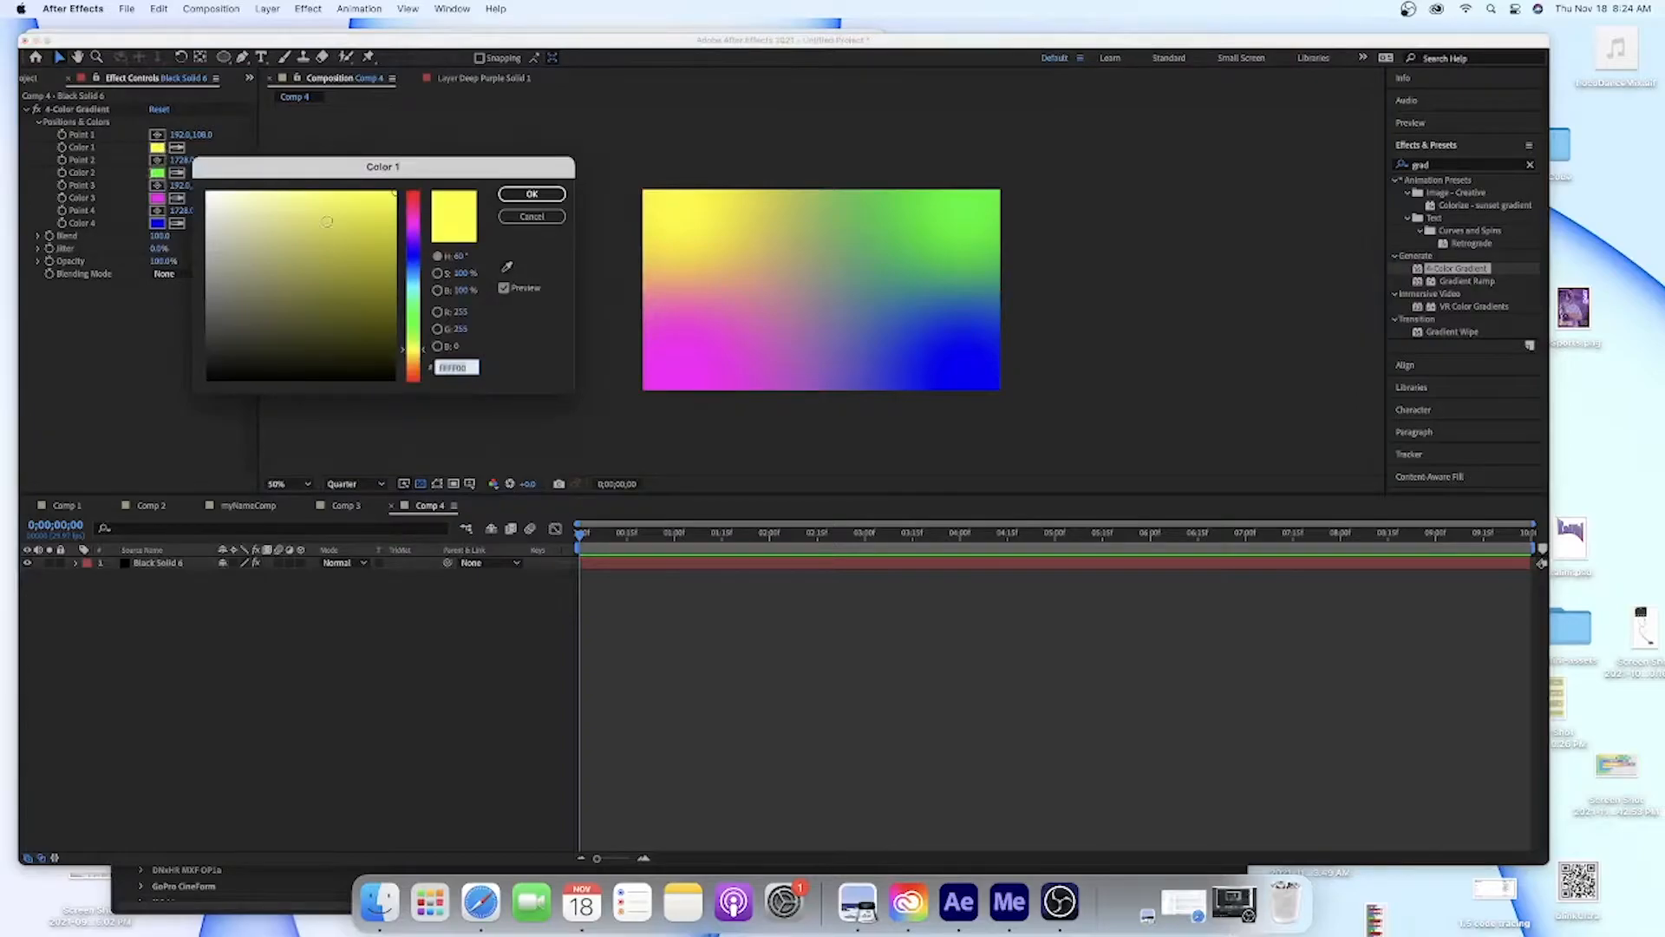
click(406, 247)
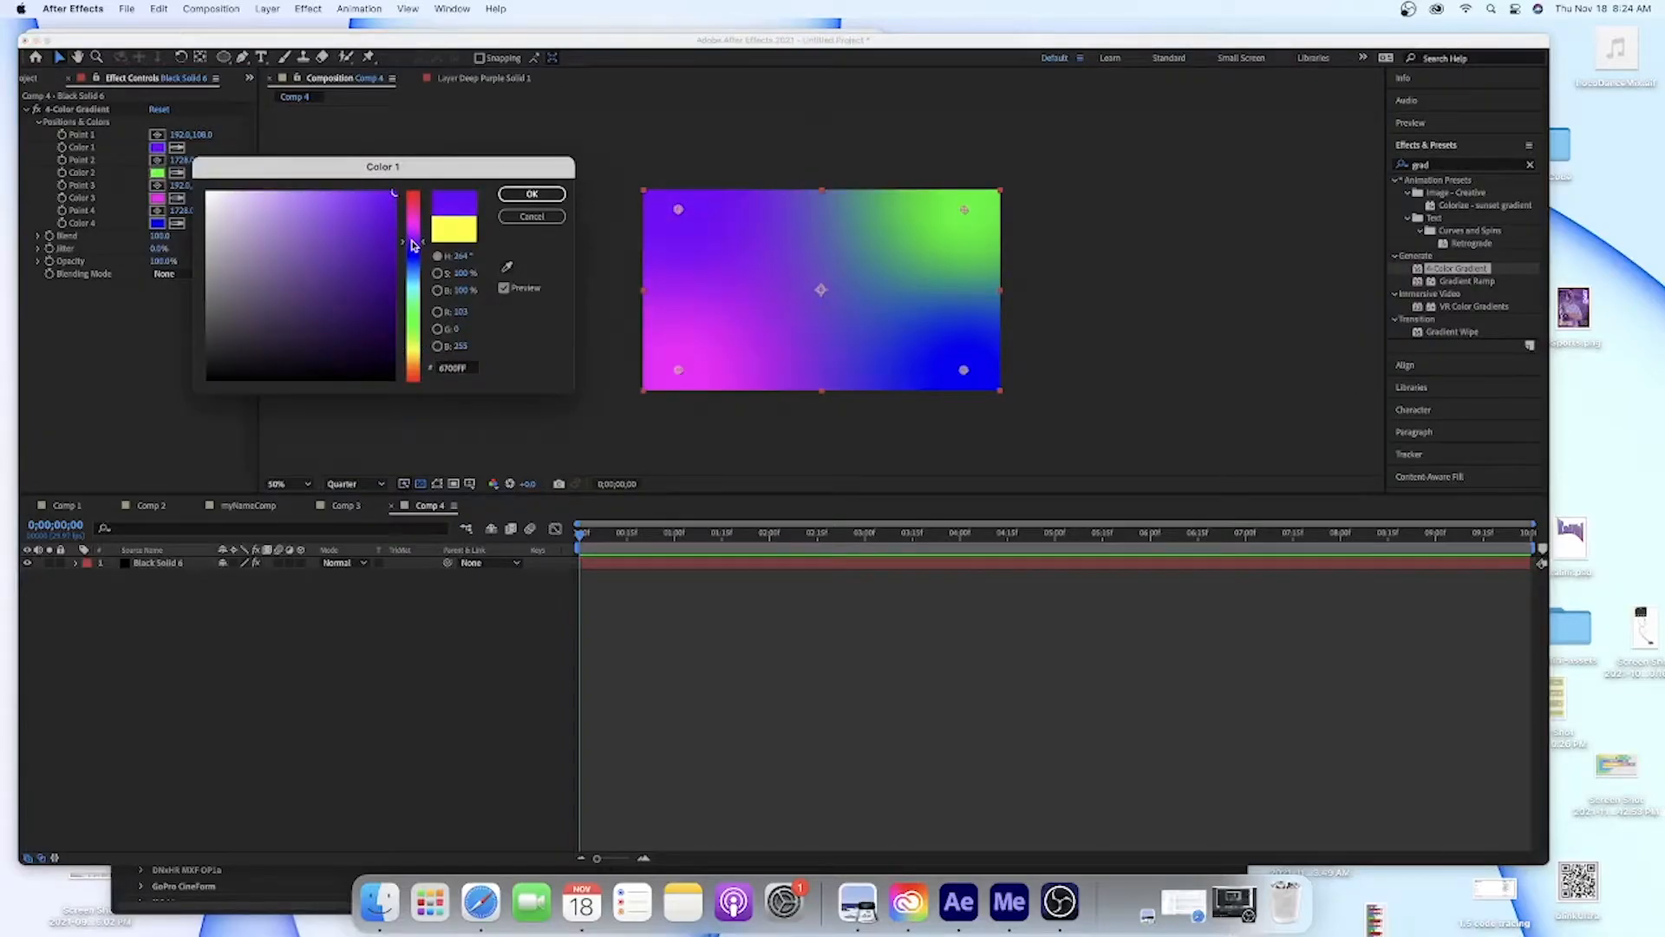
click(532, 193)
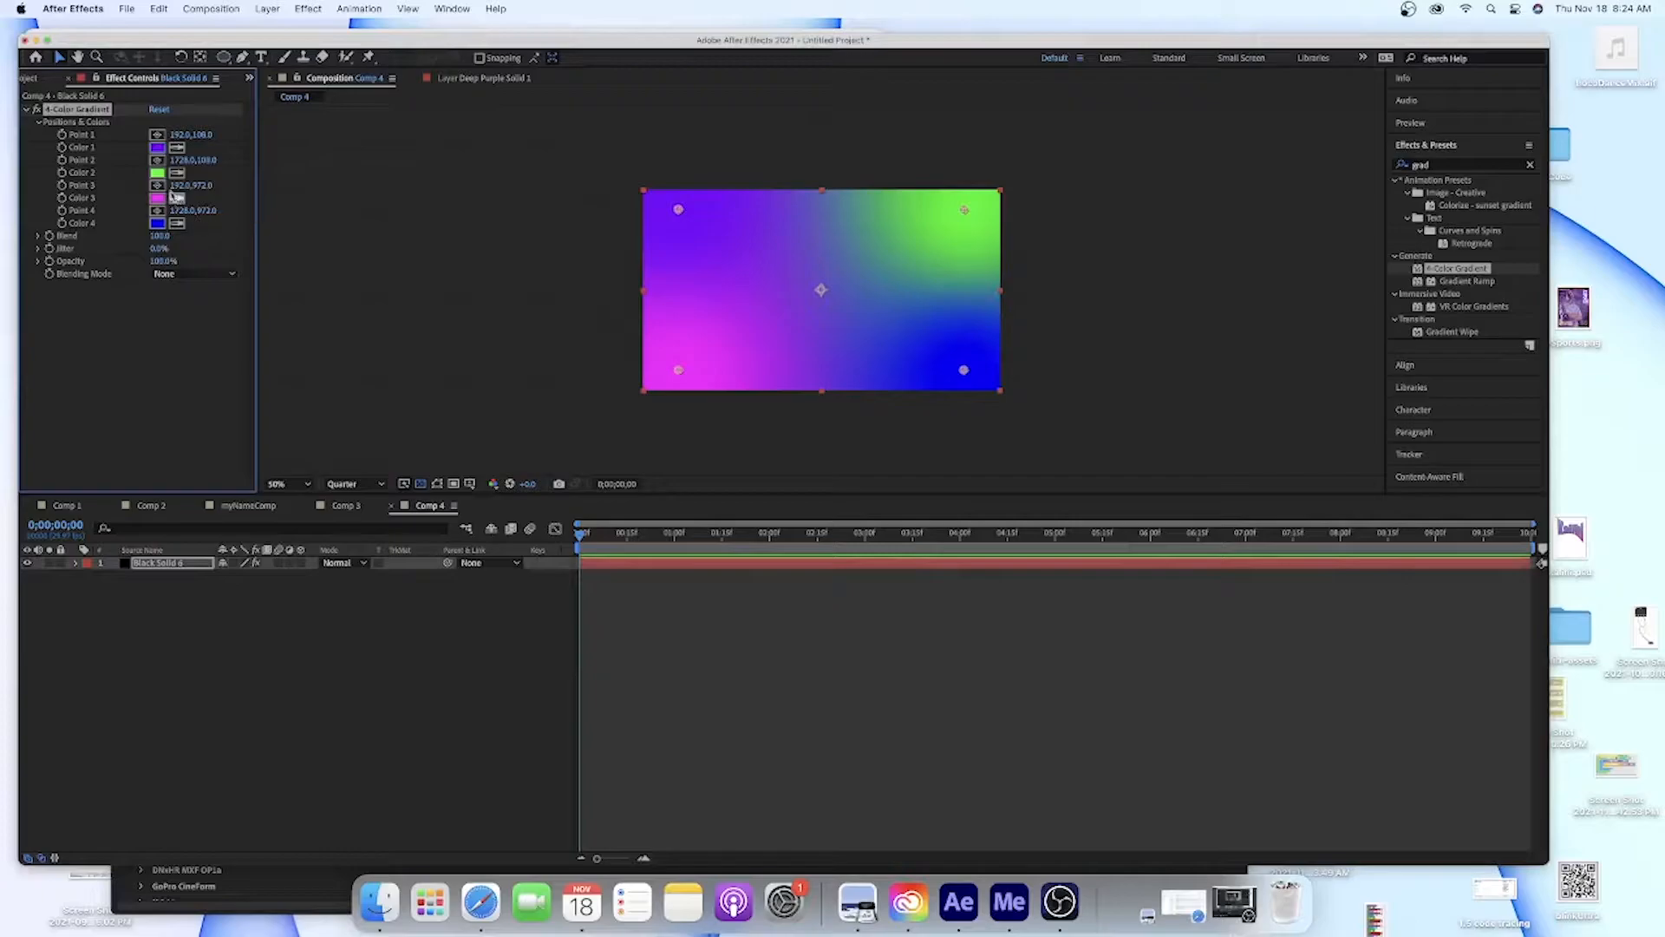
click(159, 176)
drag(414, 258, 409, 235)
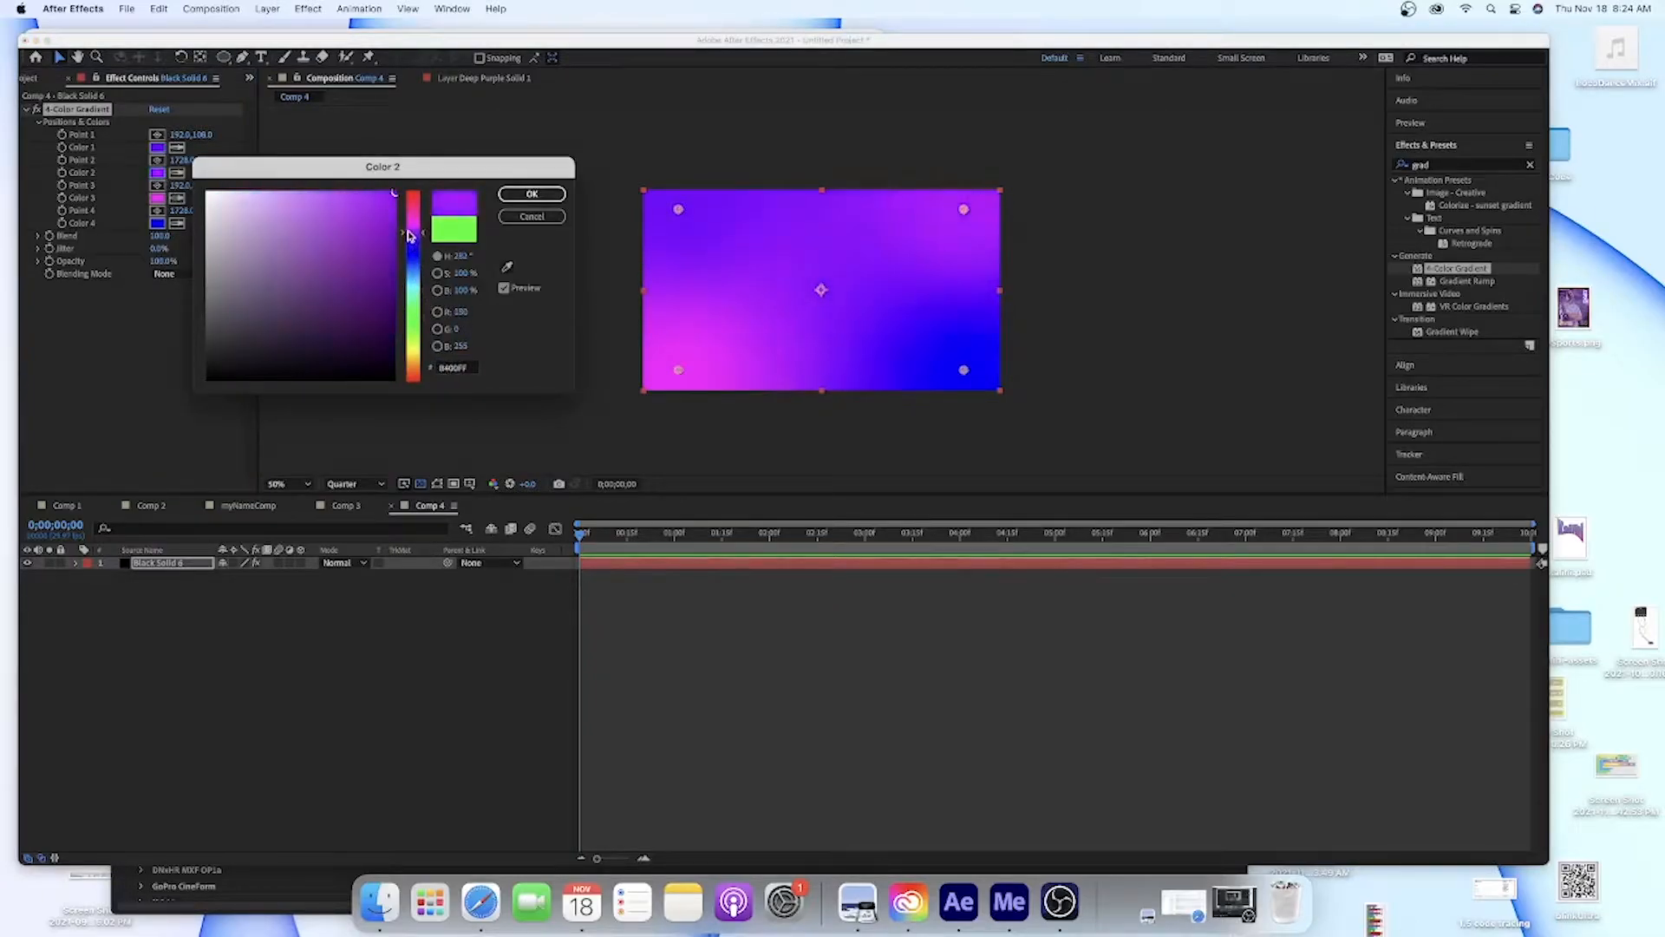
click(532, 193)
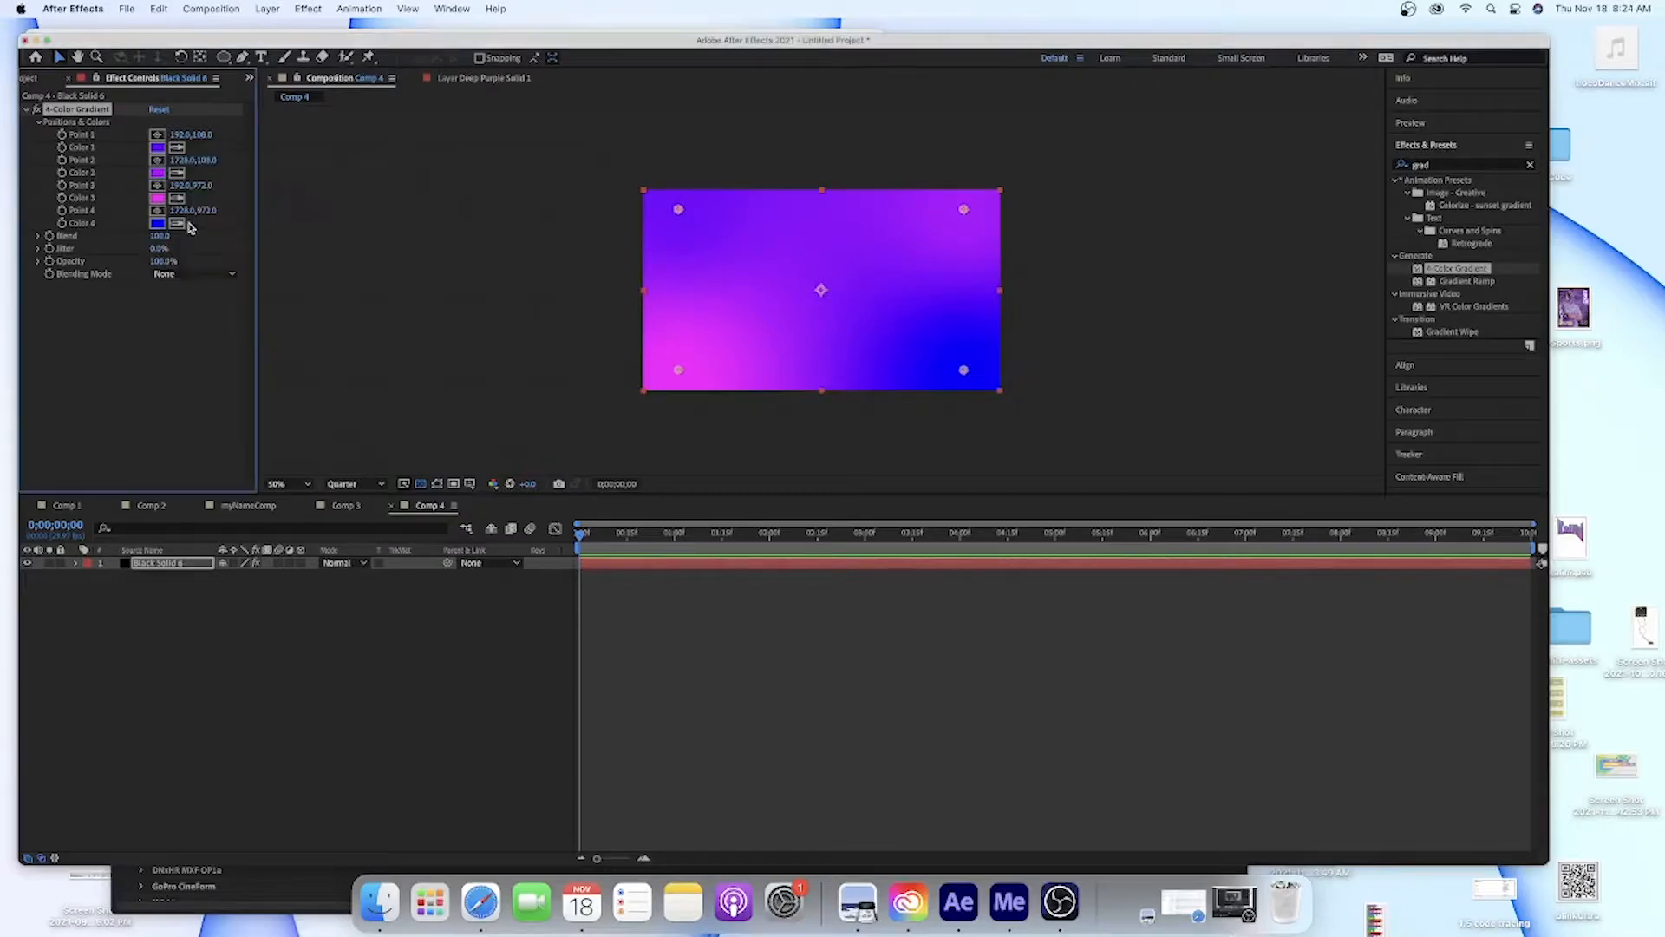
click(158, 224)
drag(417, 262, 416, 250)
click(531, 194)
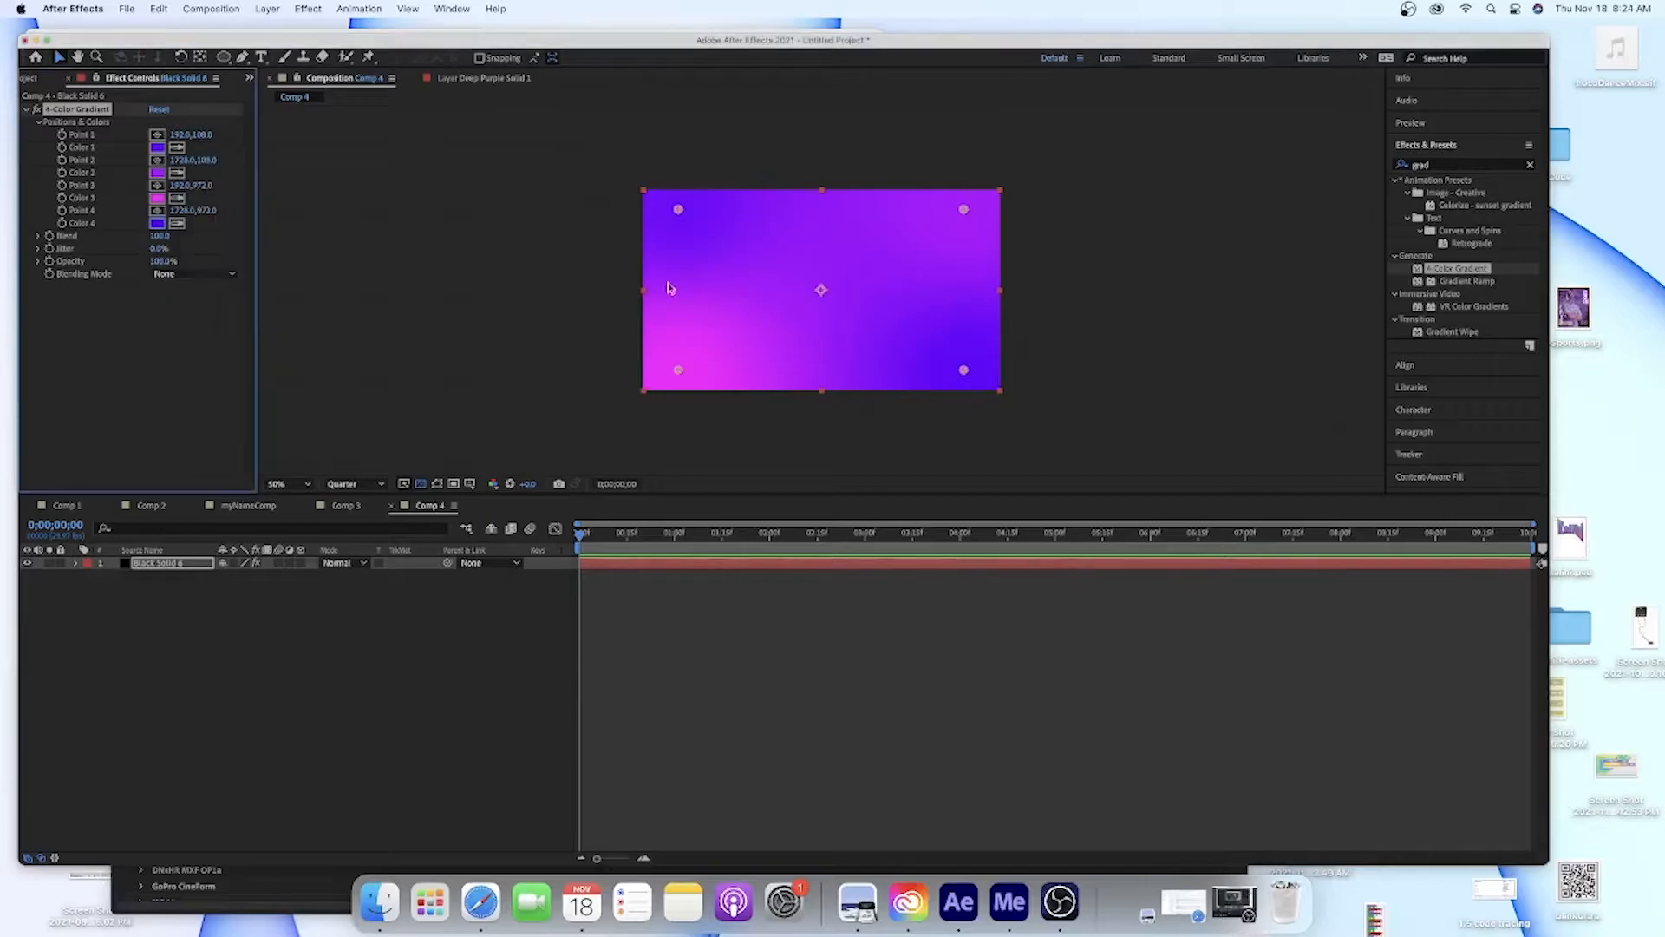
Move gradient Point 4 to the lower right, Point 2 to the top edge, and Point 1 down-left
click(1084, 342)
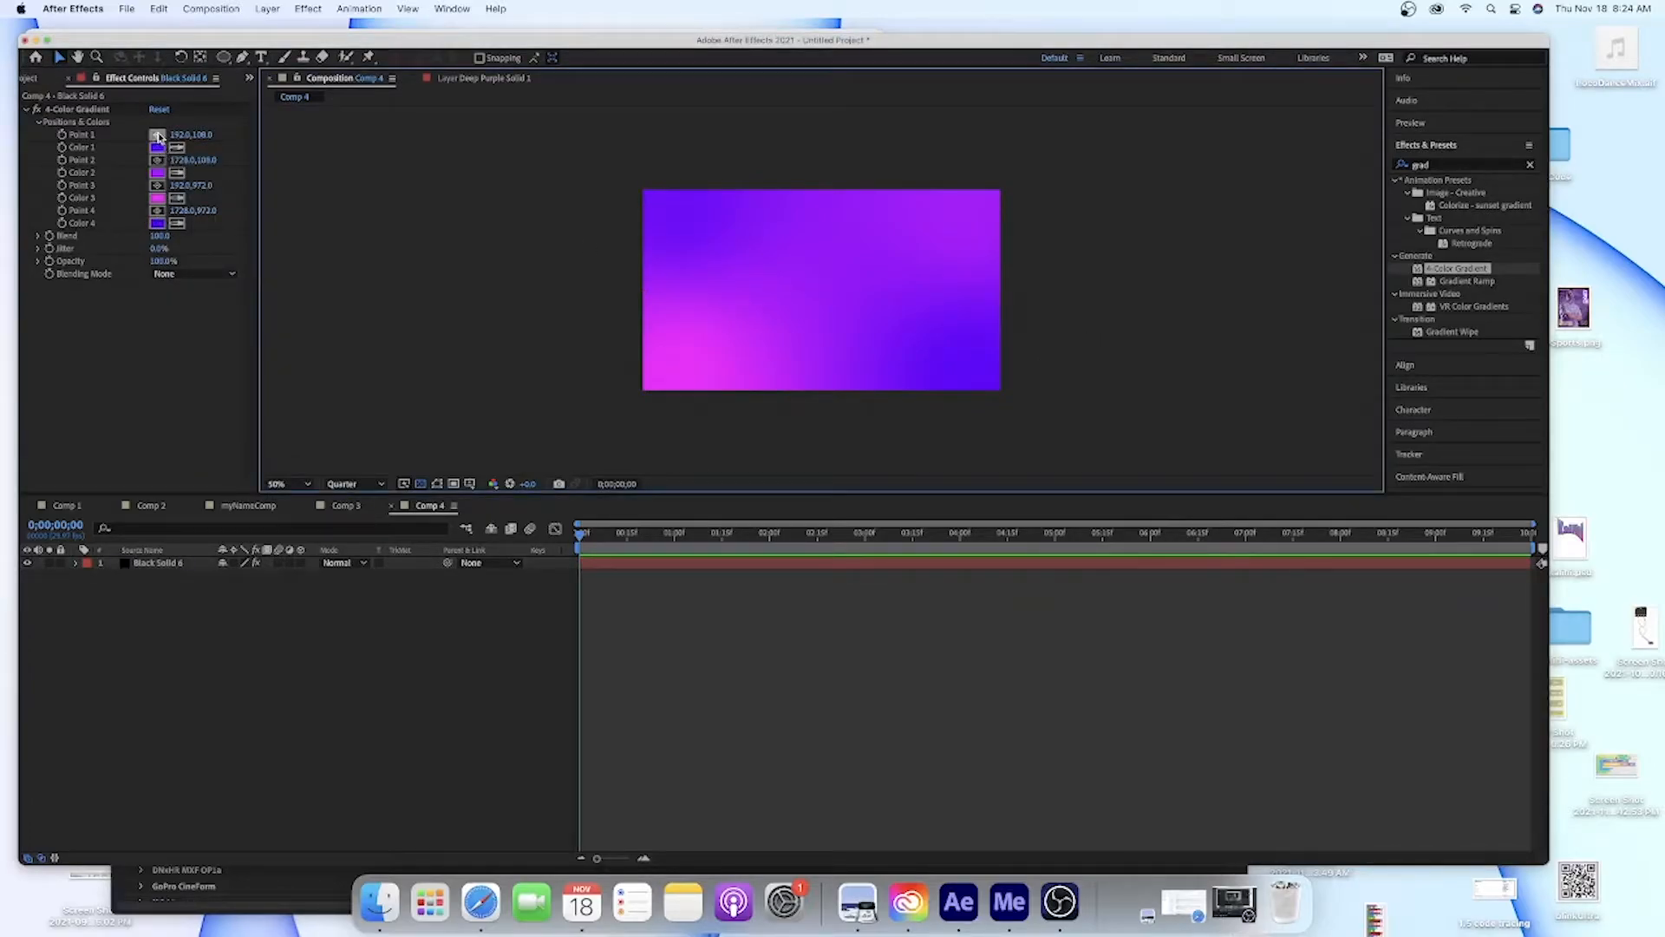
click(157, 210)
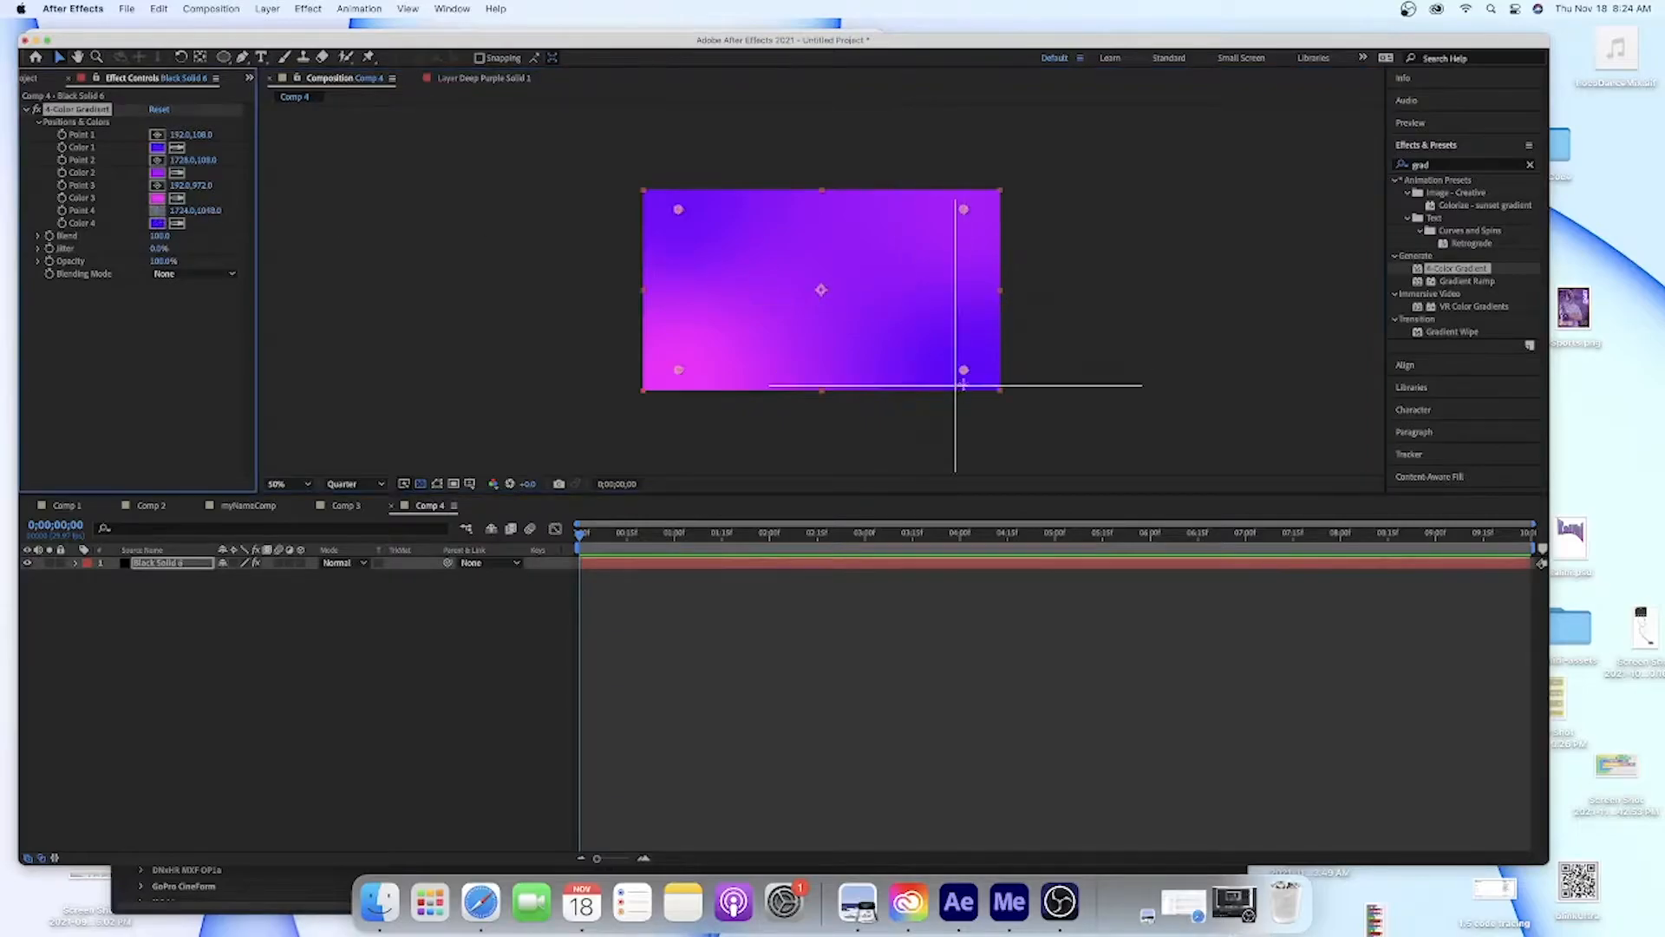
click(849, 288)
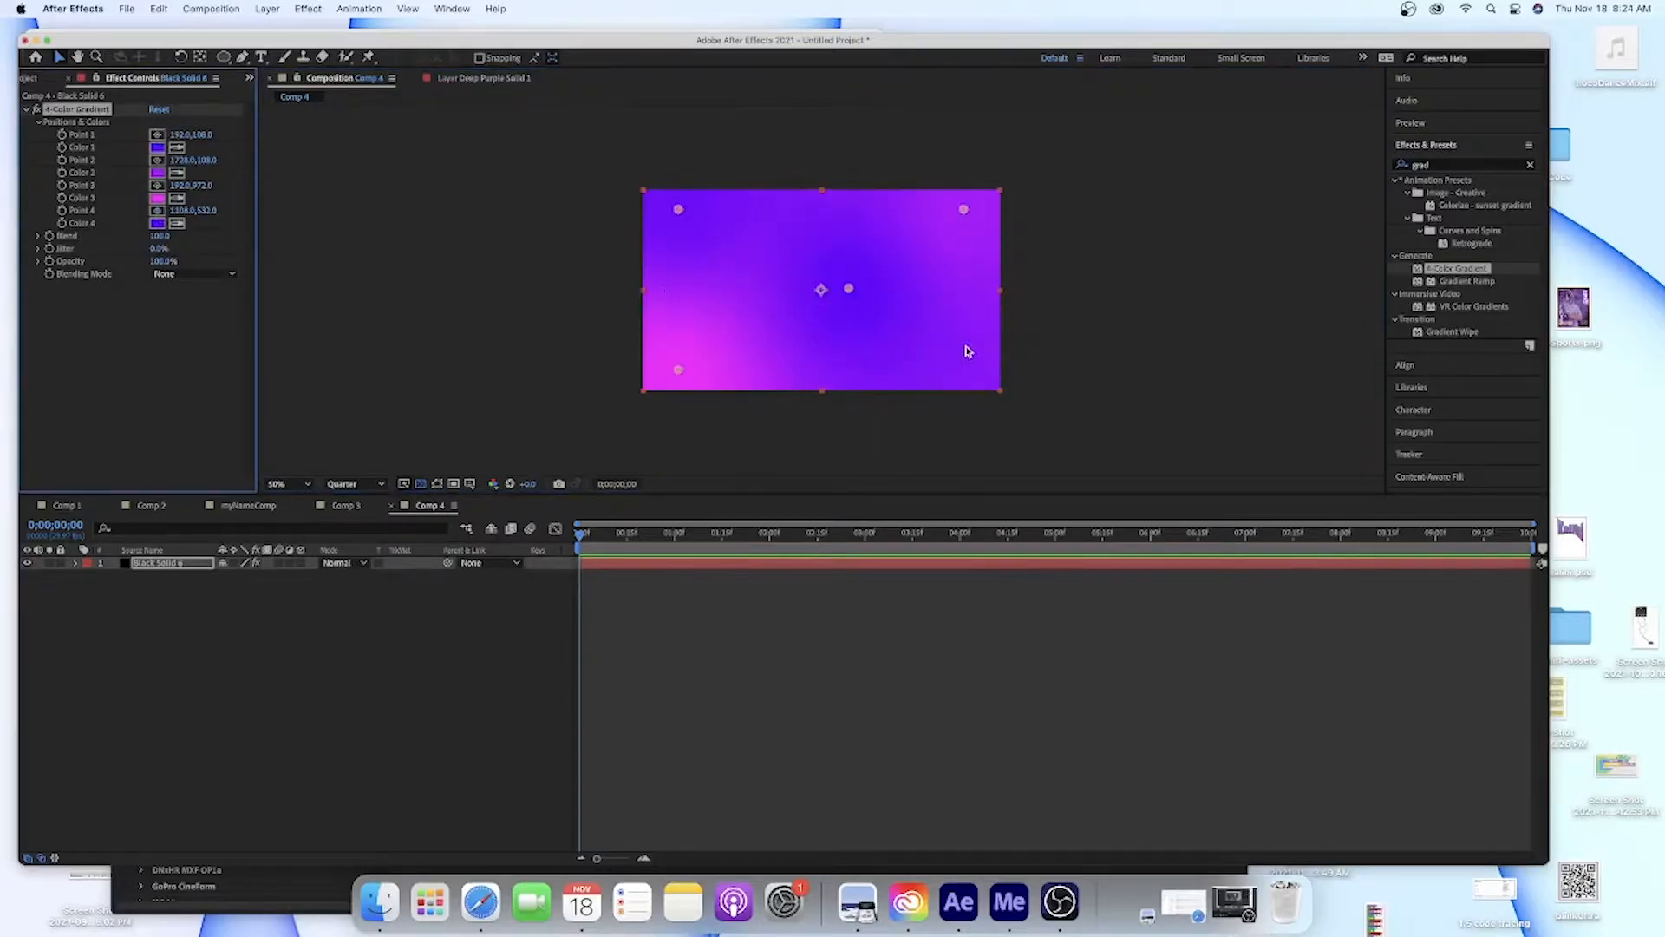
drag(847, 292, 978, 384)
drag(963, 211, 899, 192)
drag(679, 215, 662, 248)
click(1058, 236)
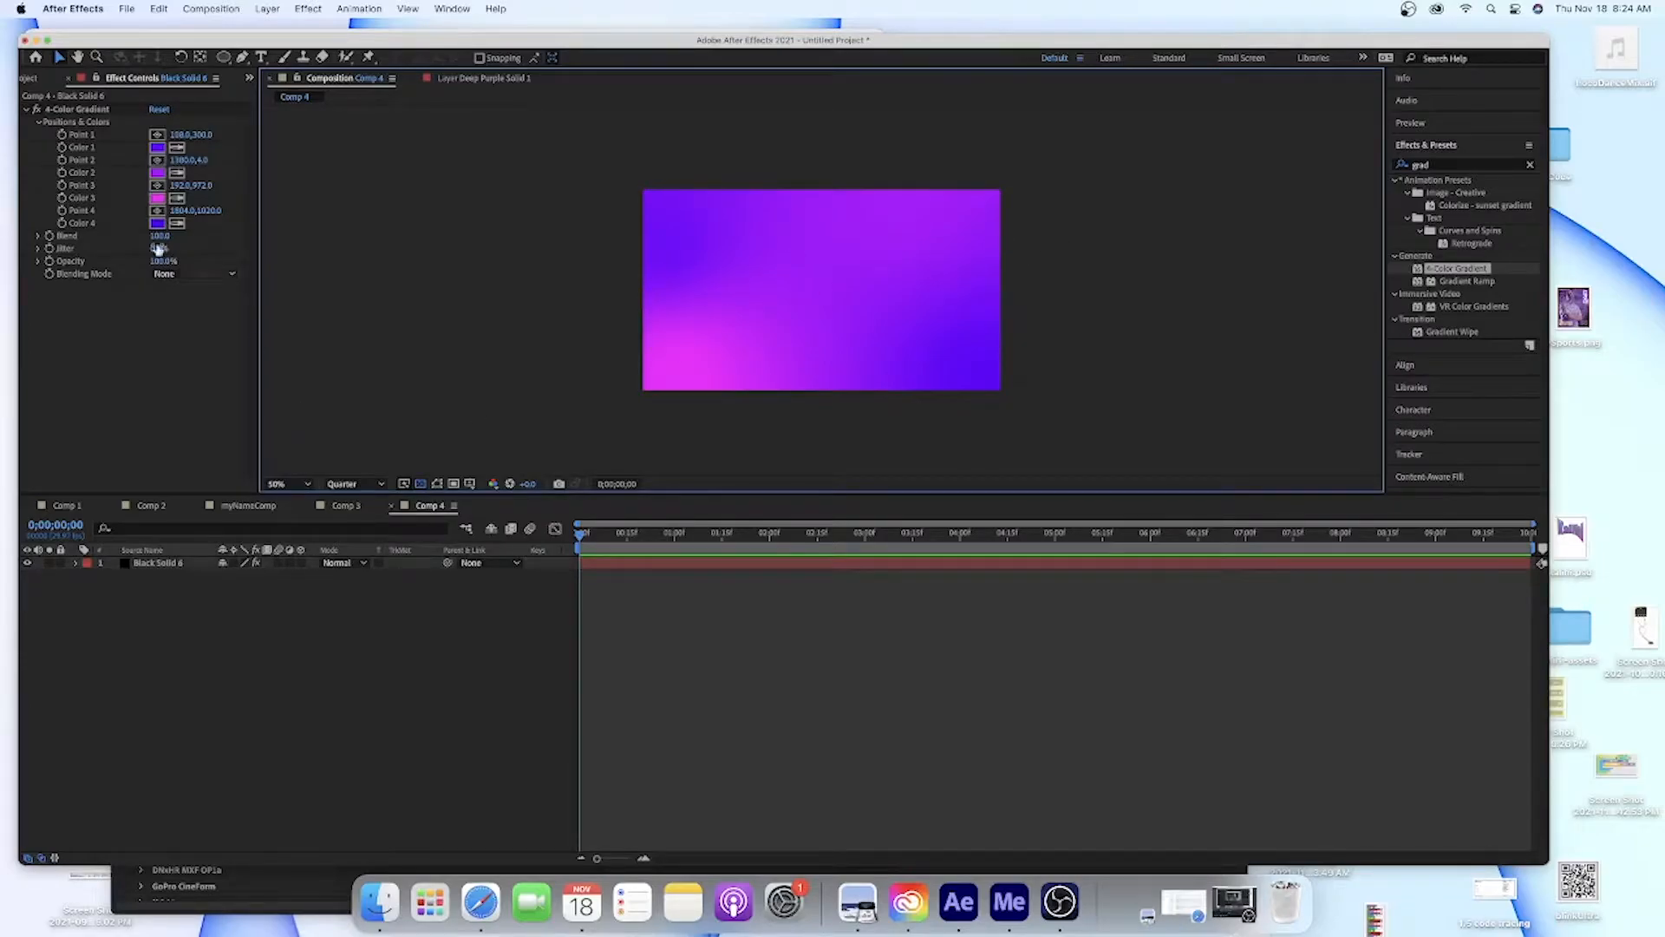
Type the creator's name as a new text layer and drag it to the frame centre
click(262, 57)
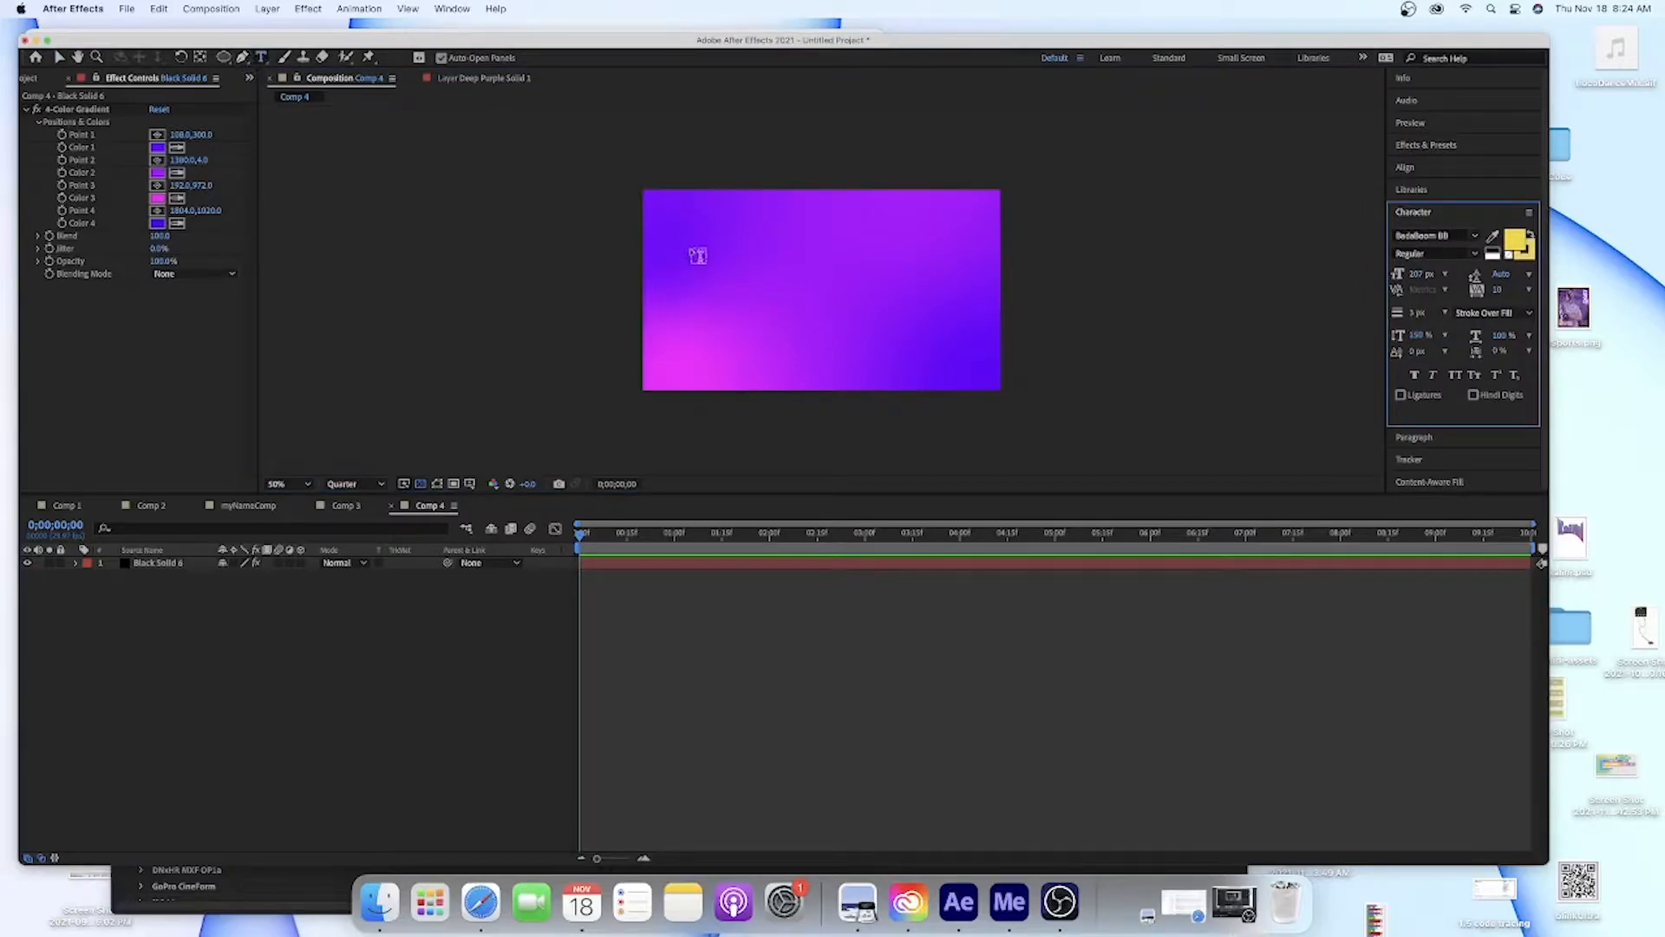
click(733, 281)
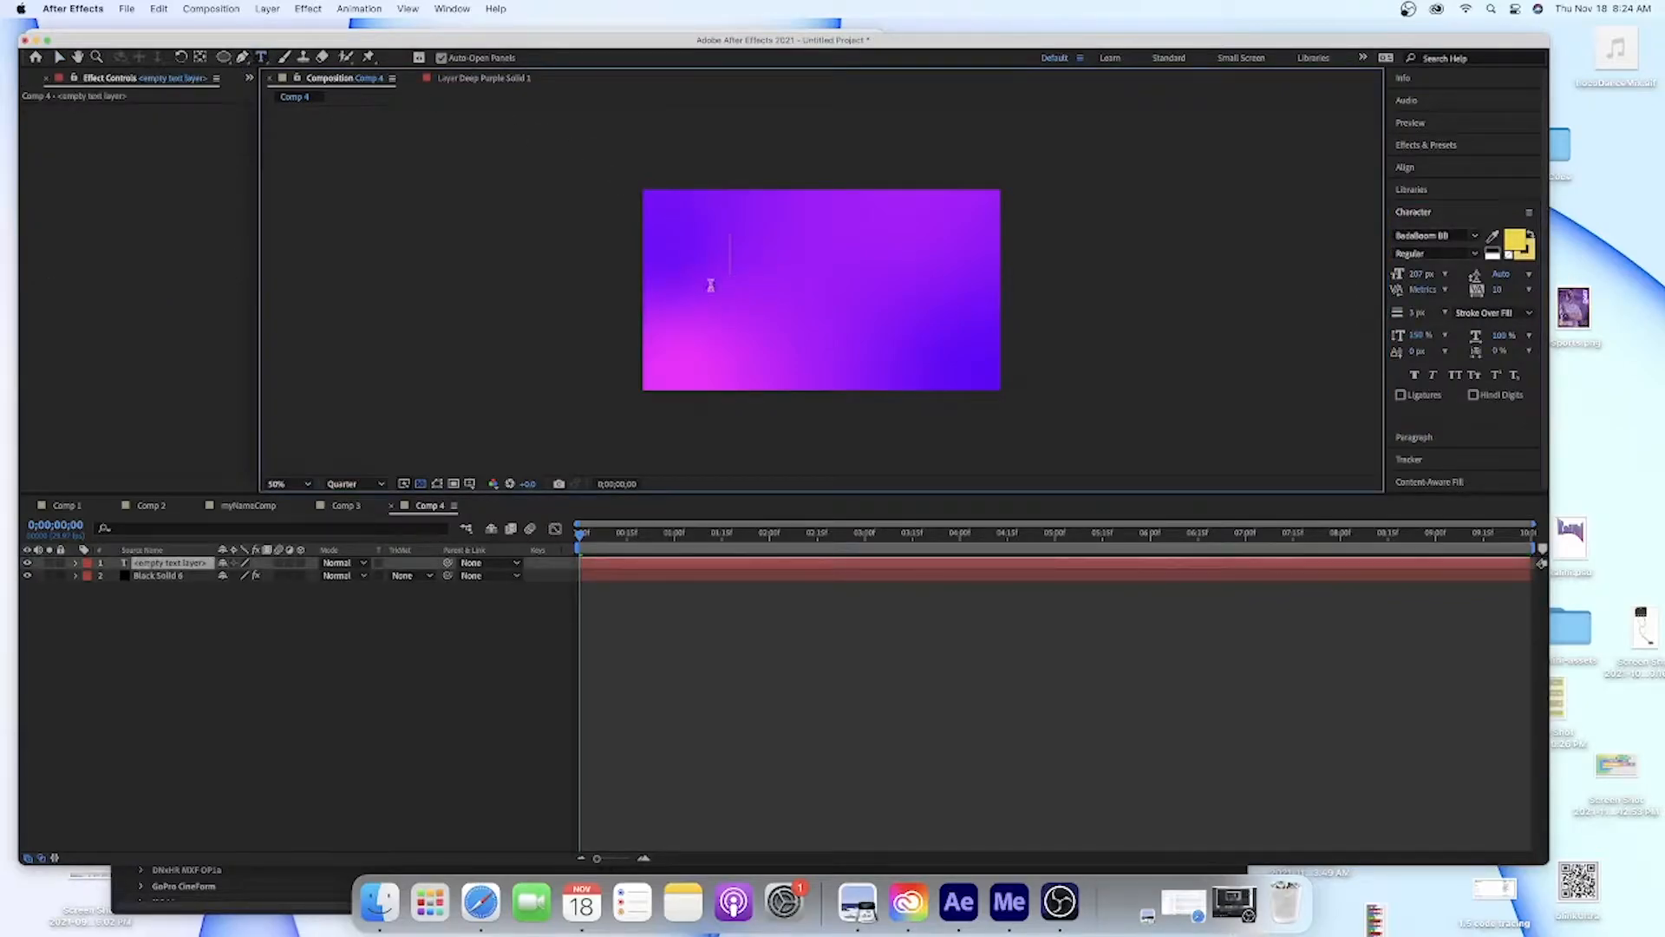
text(DAn)
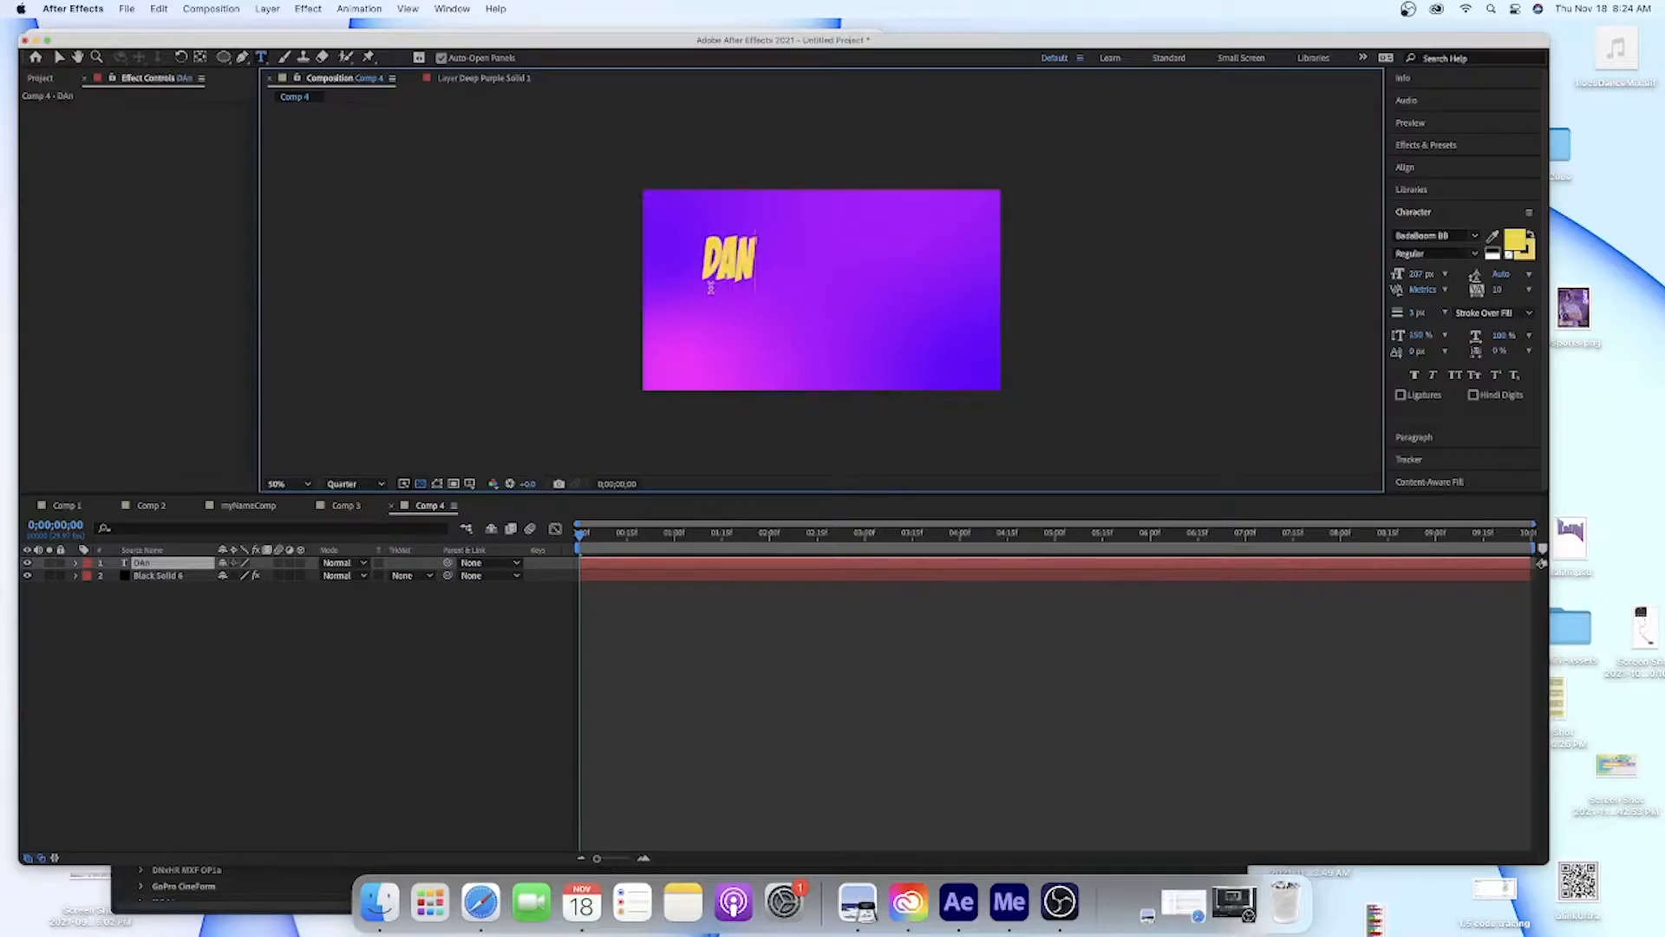
text( MAwyer)
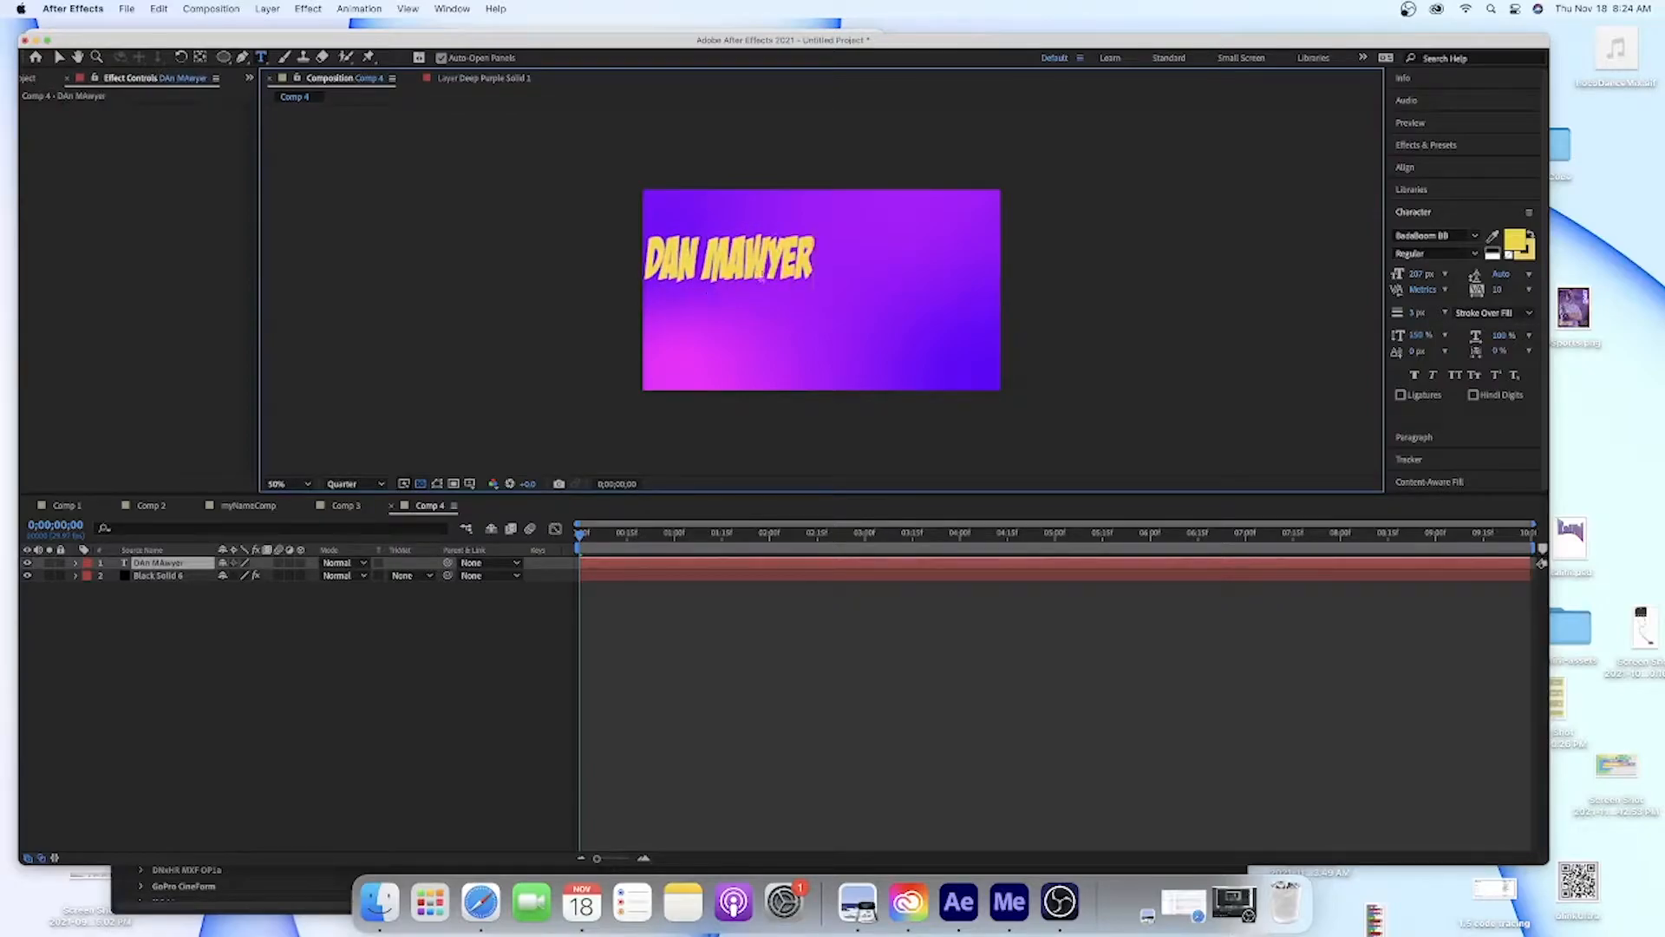
click(60, 61)
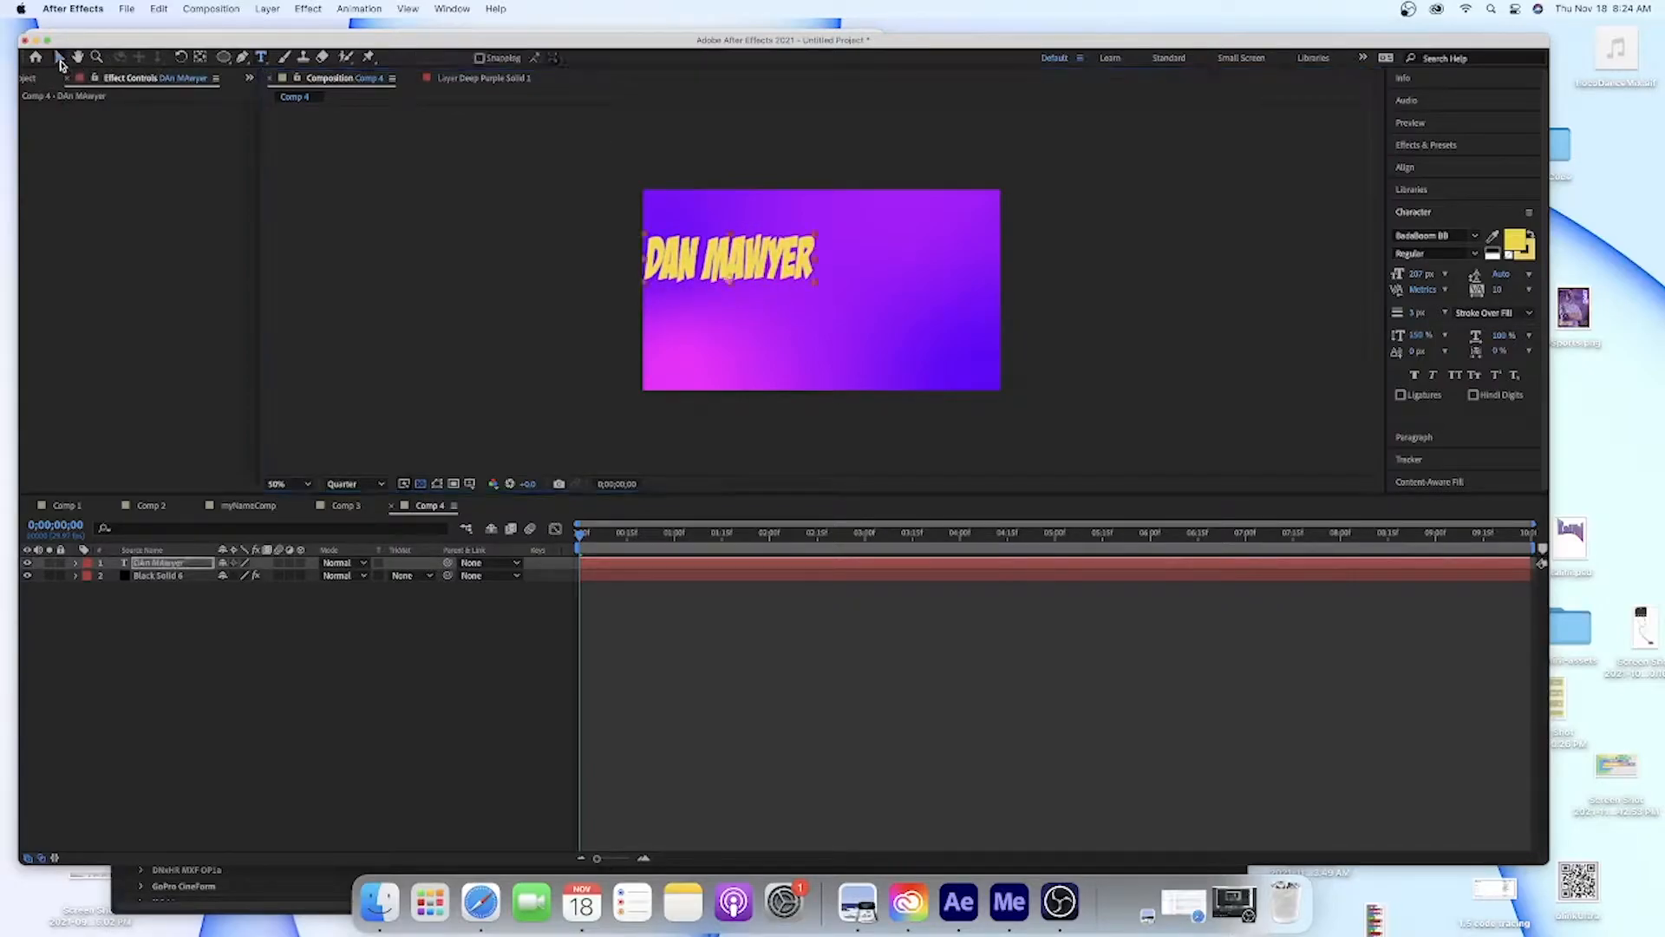
drag(725, 277, 805, 312)
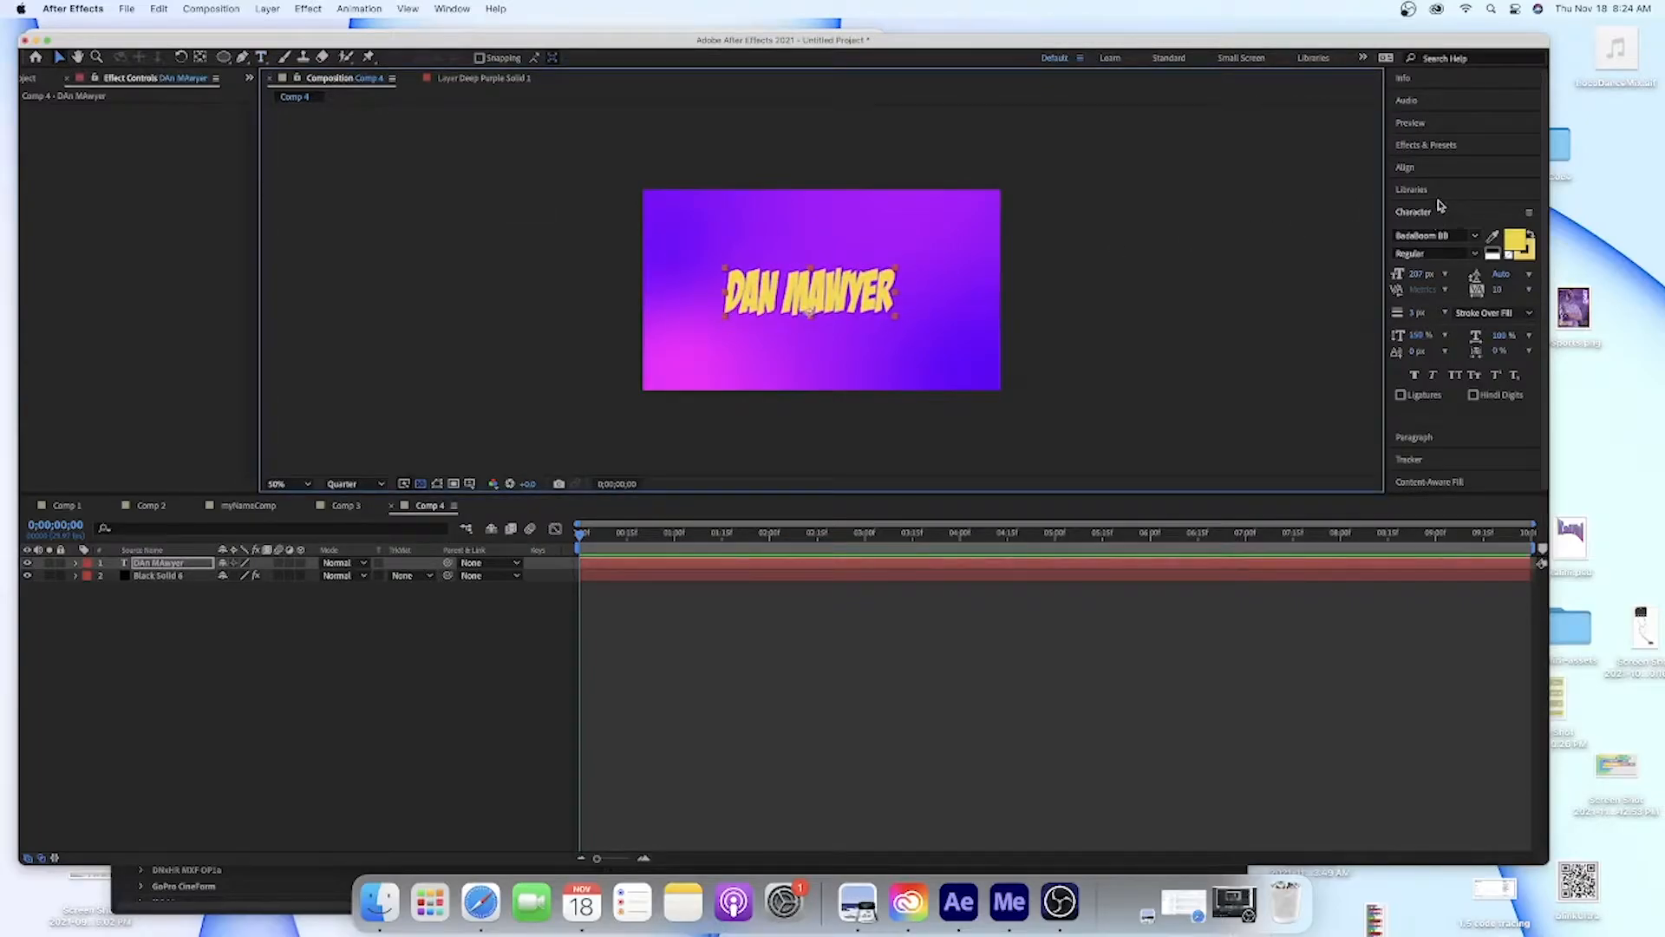
Collapse and re-expand the Character and Paragraph panels on the right
click(1415, 214)
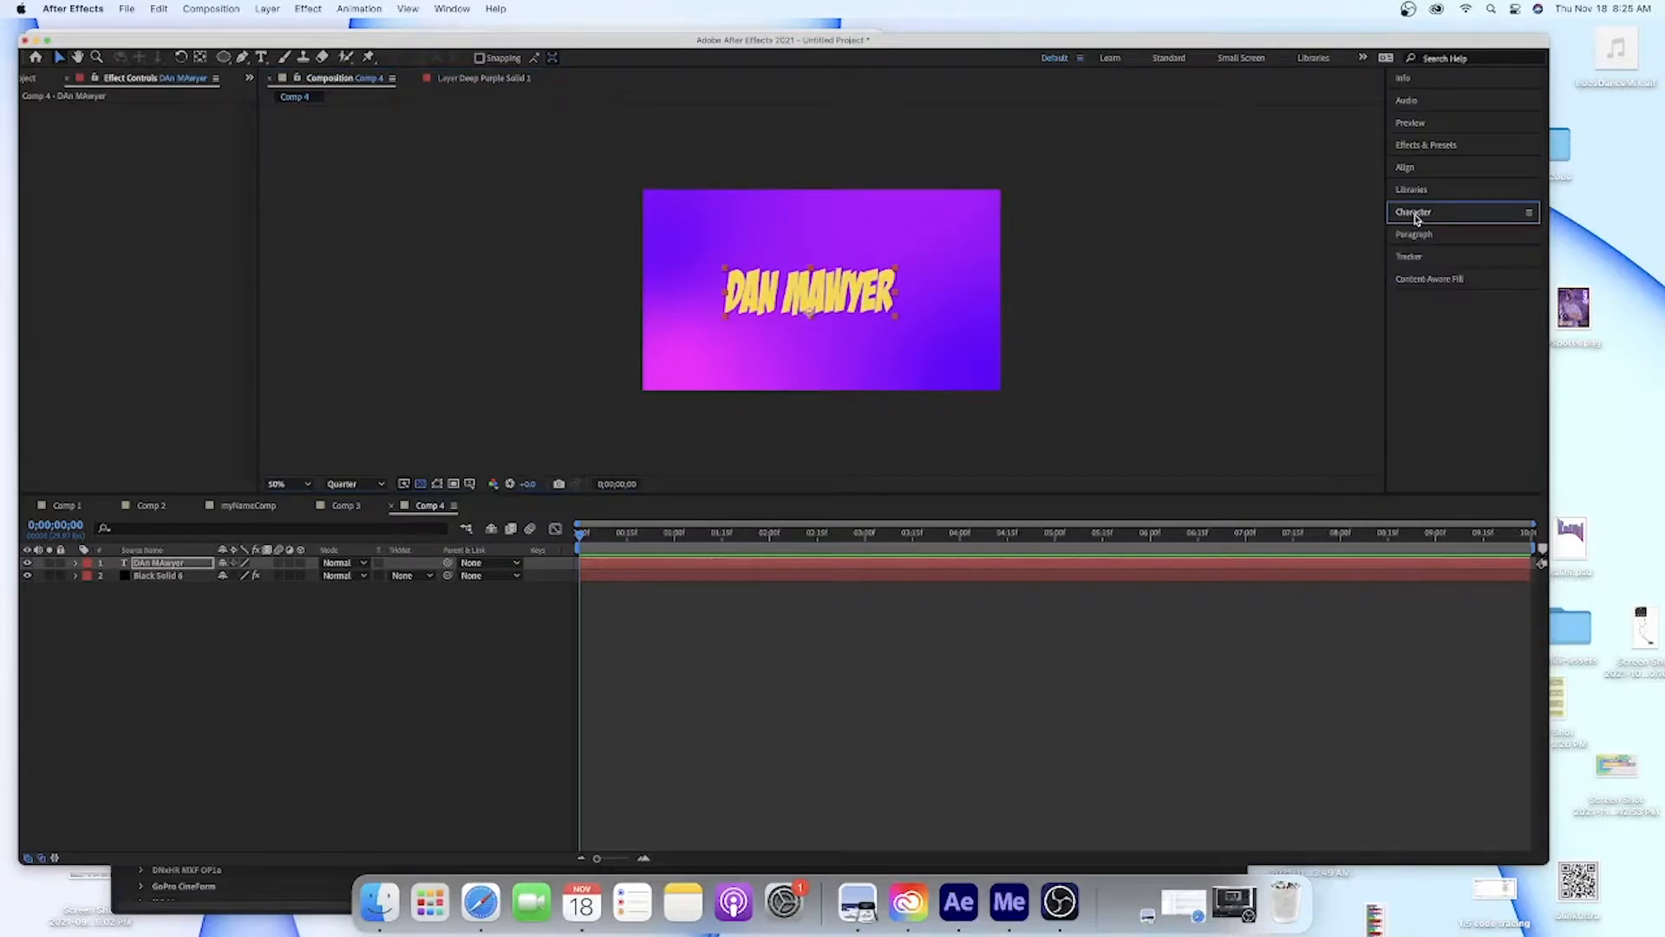
click(1419, 216)
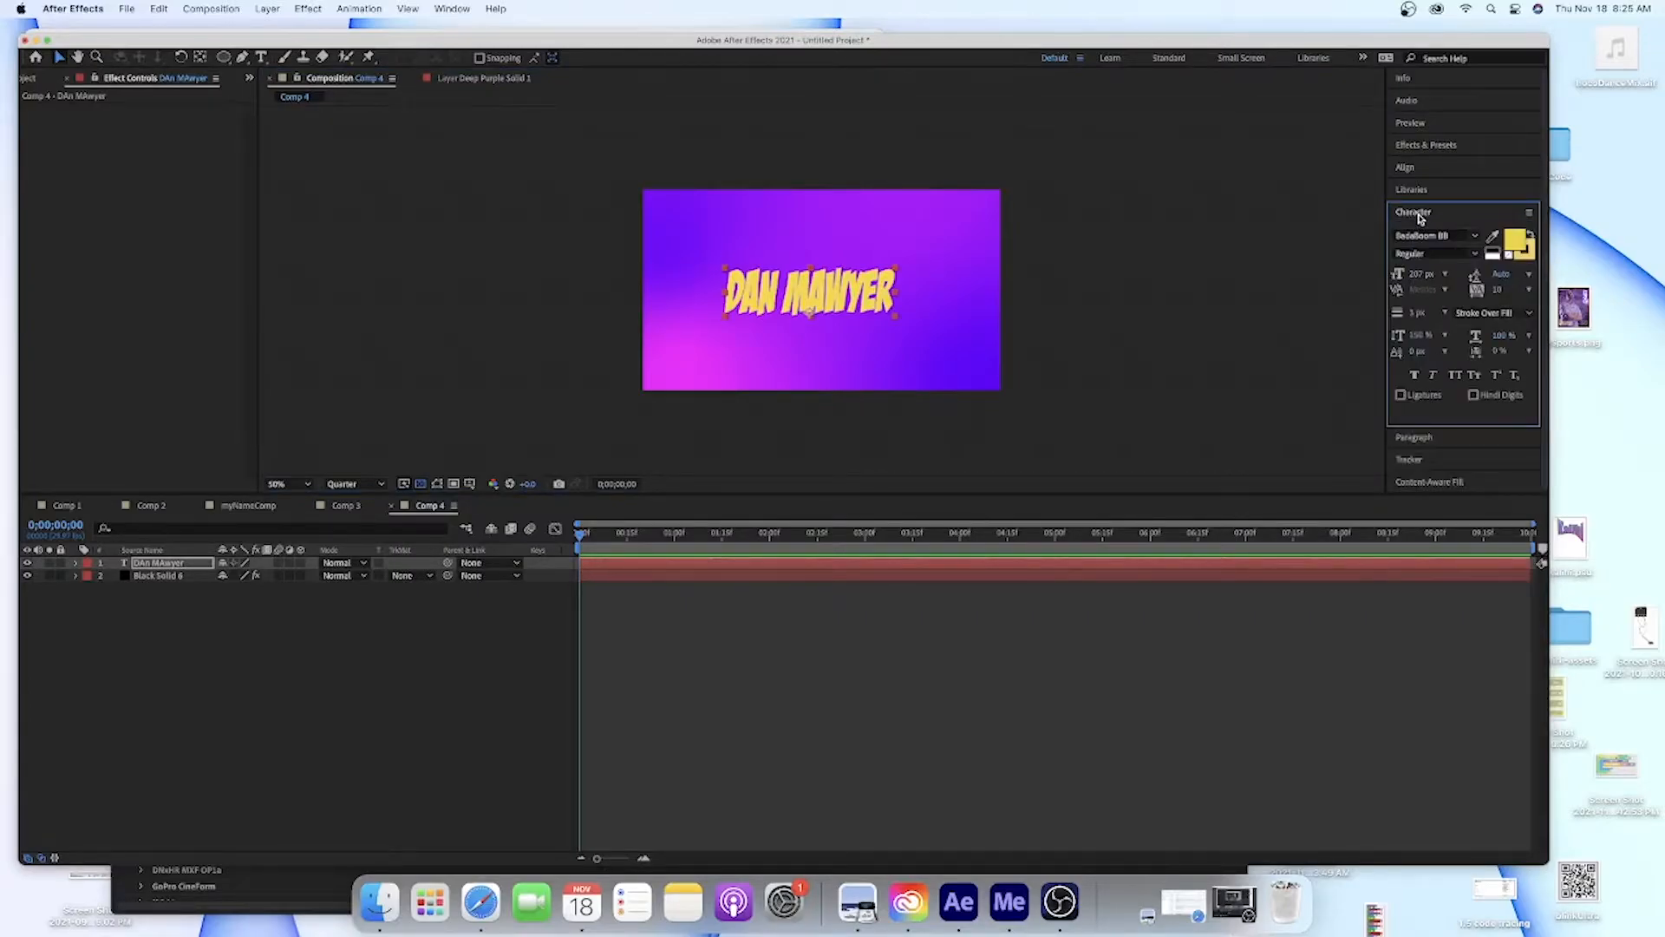
click(459, 11)
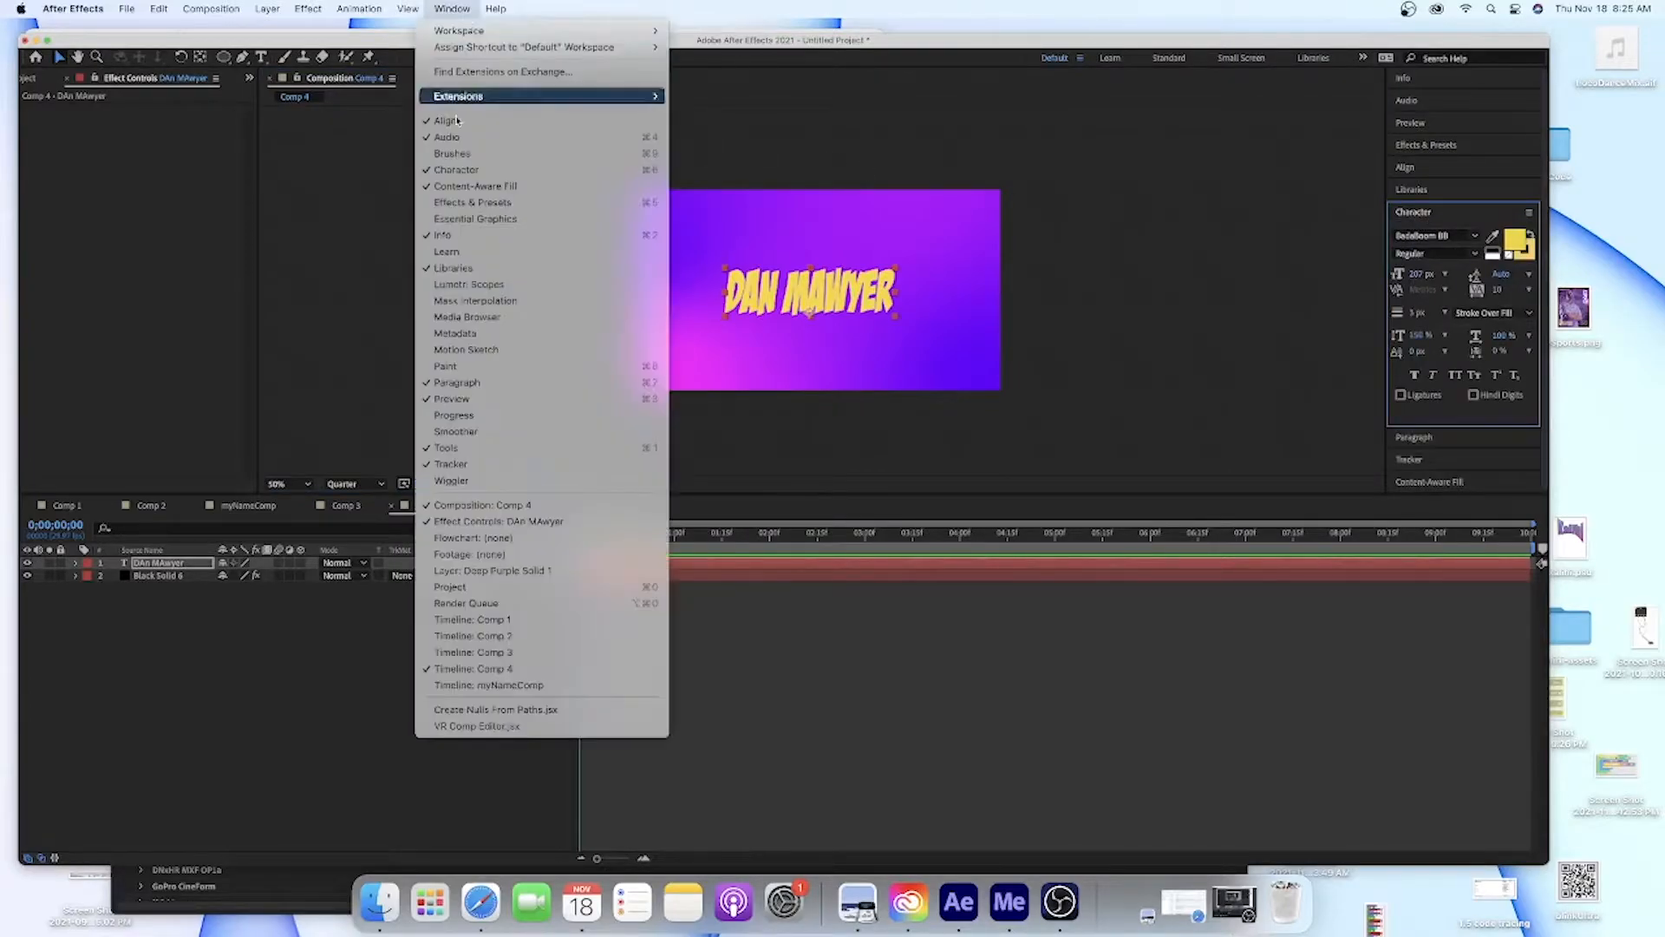
click(1379, 232)
click(1431, 213)
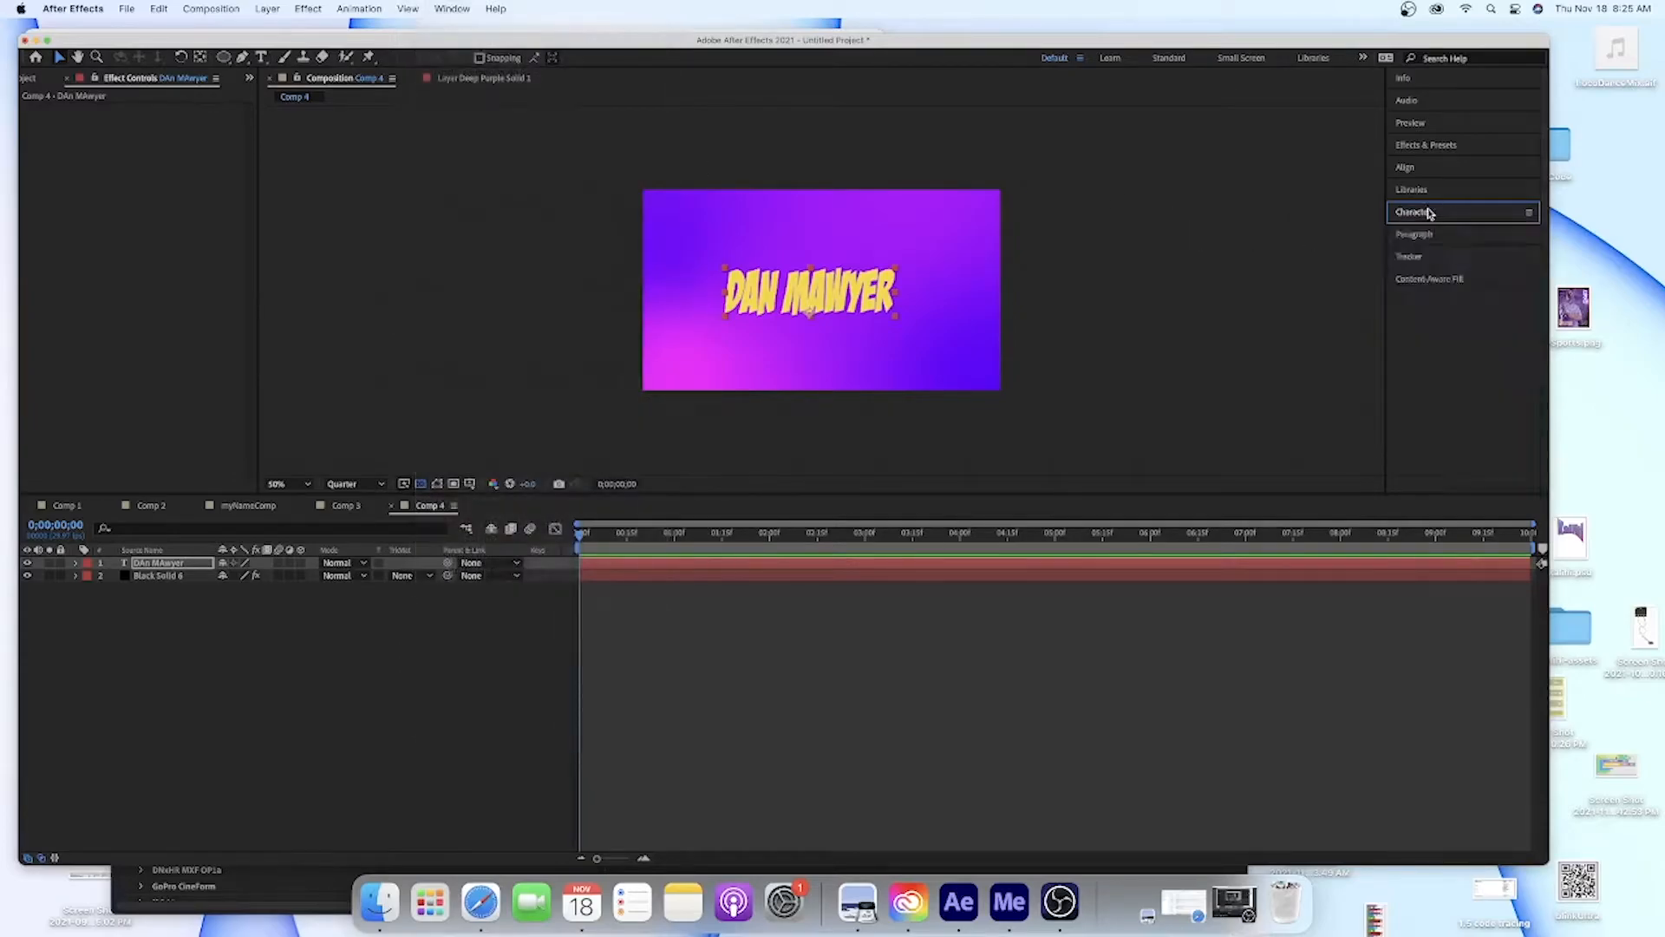
click(1430, 236)
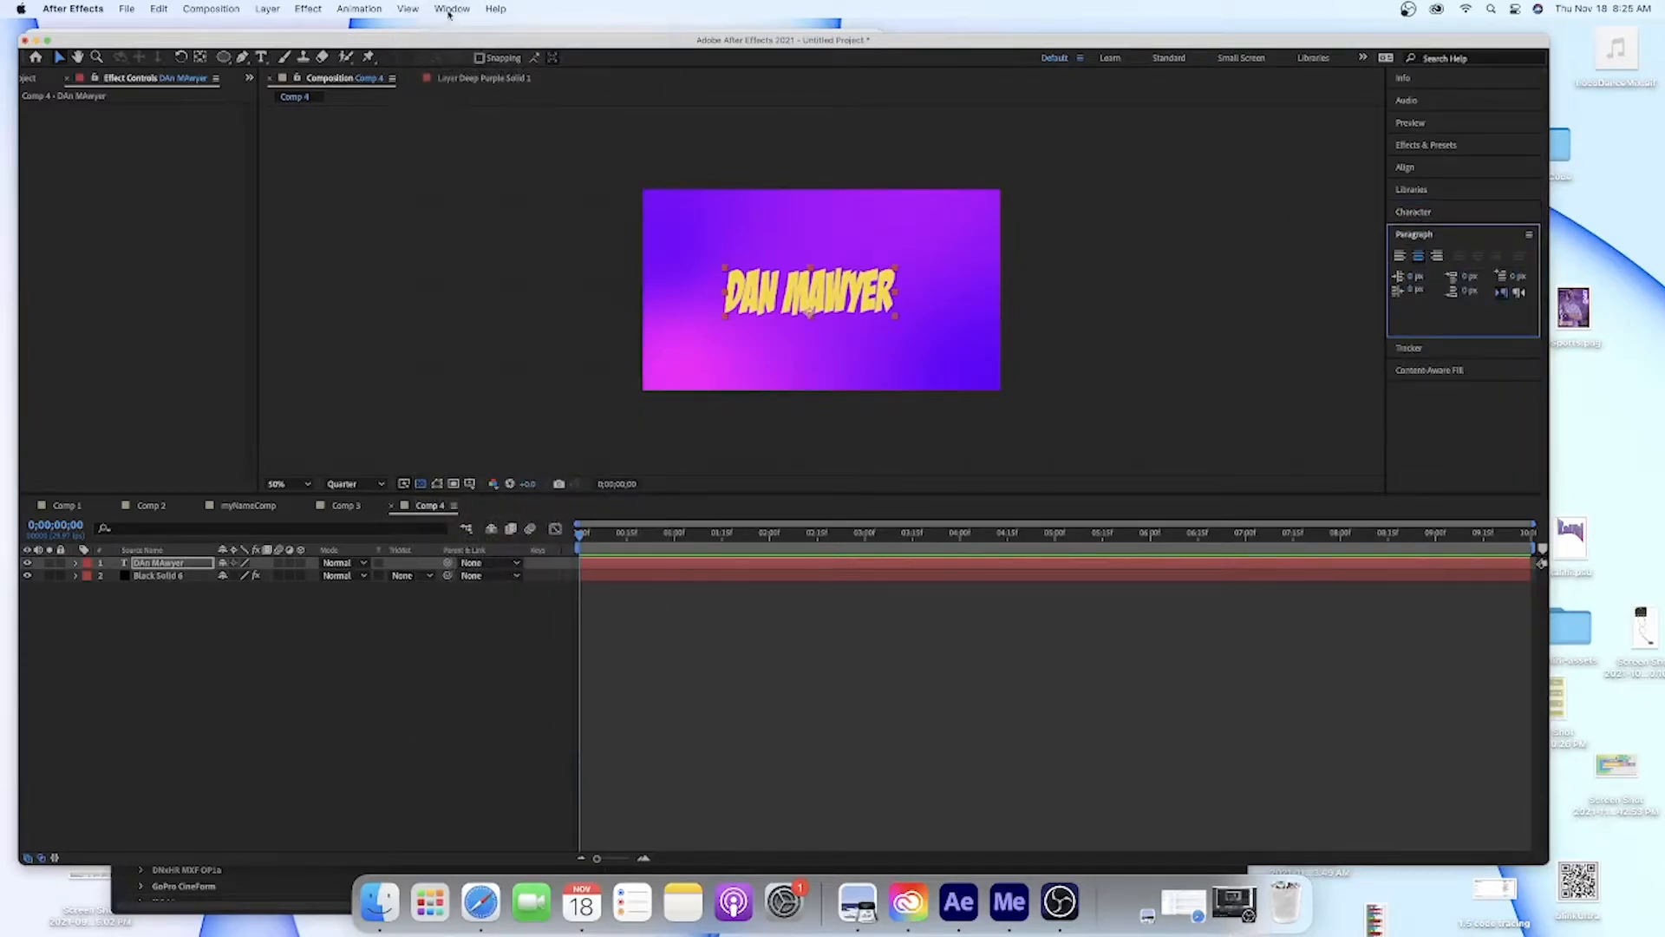
click(1424, 234)
click(1427, 234)
Show the Align panel and centre the text horizontally and vertically in the comp
click(1410, 168)
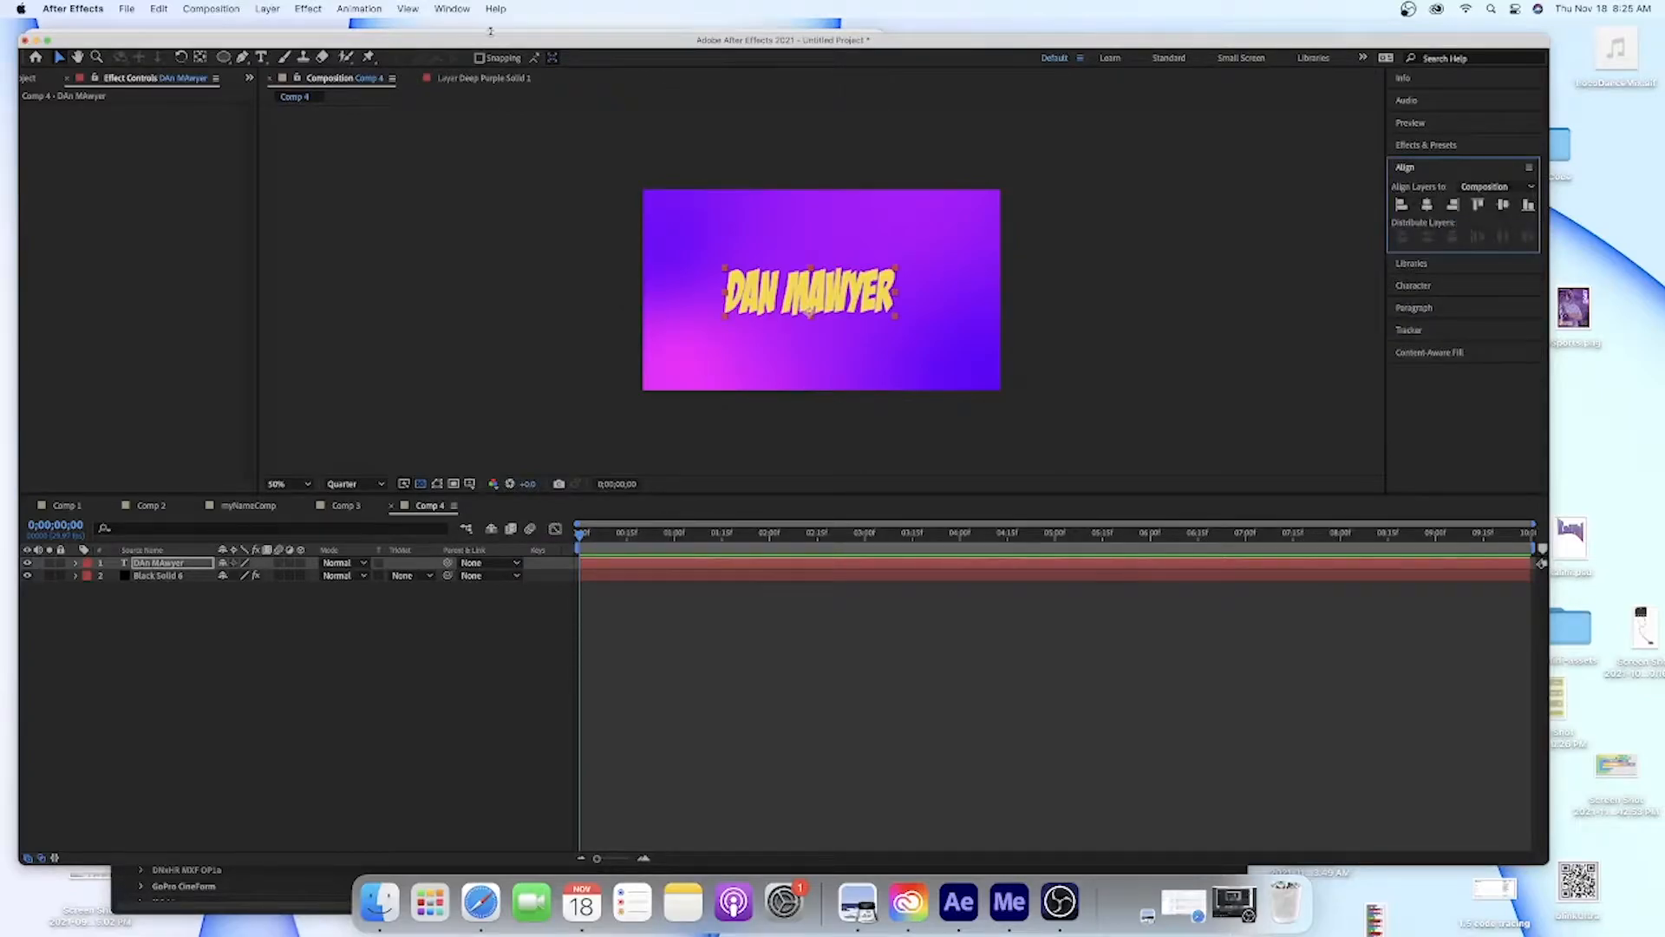
click(451, 8)
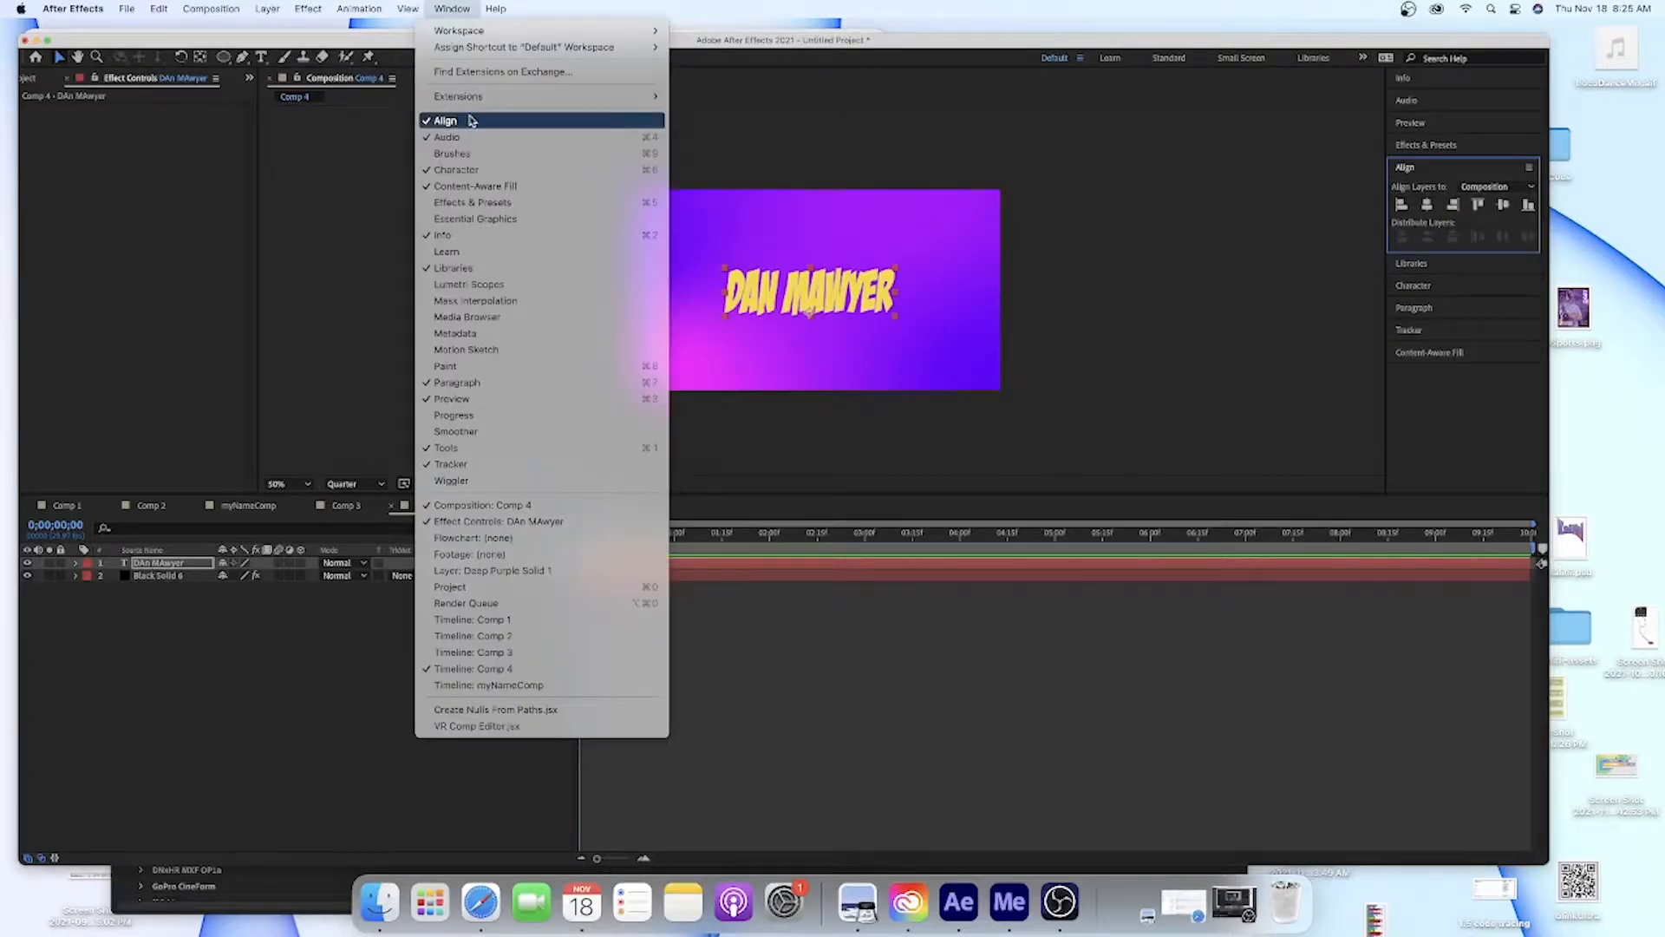
click(1295, 171)
click(1427, 170)
click(1427, 169)
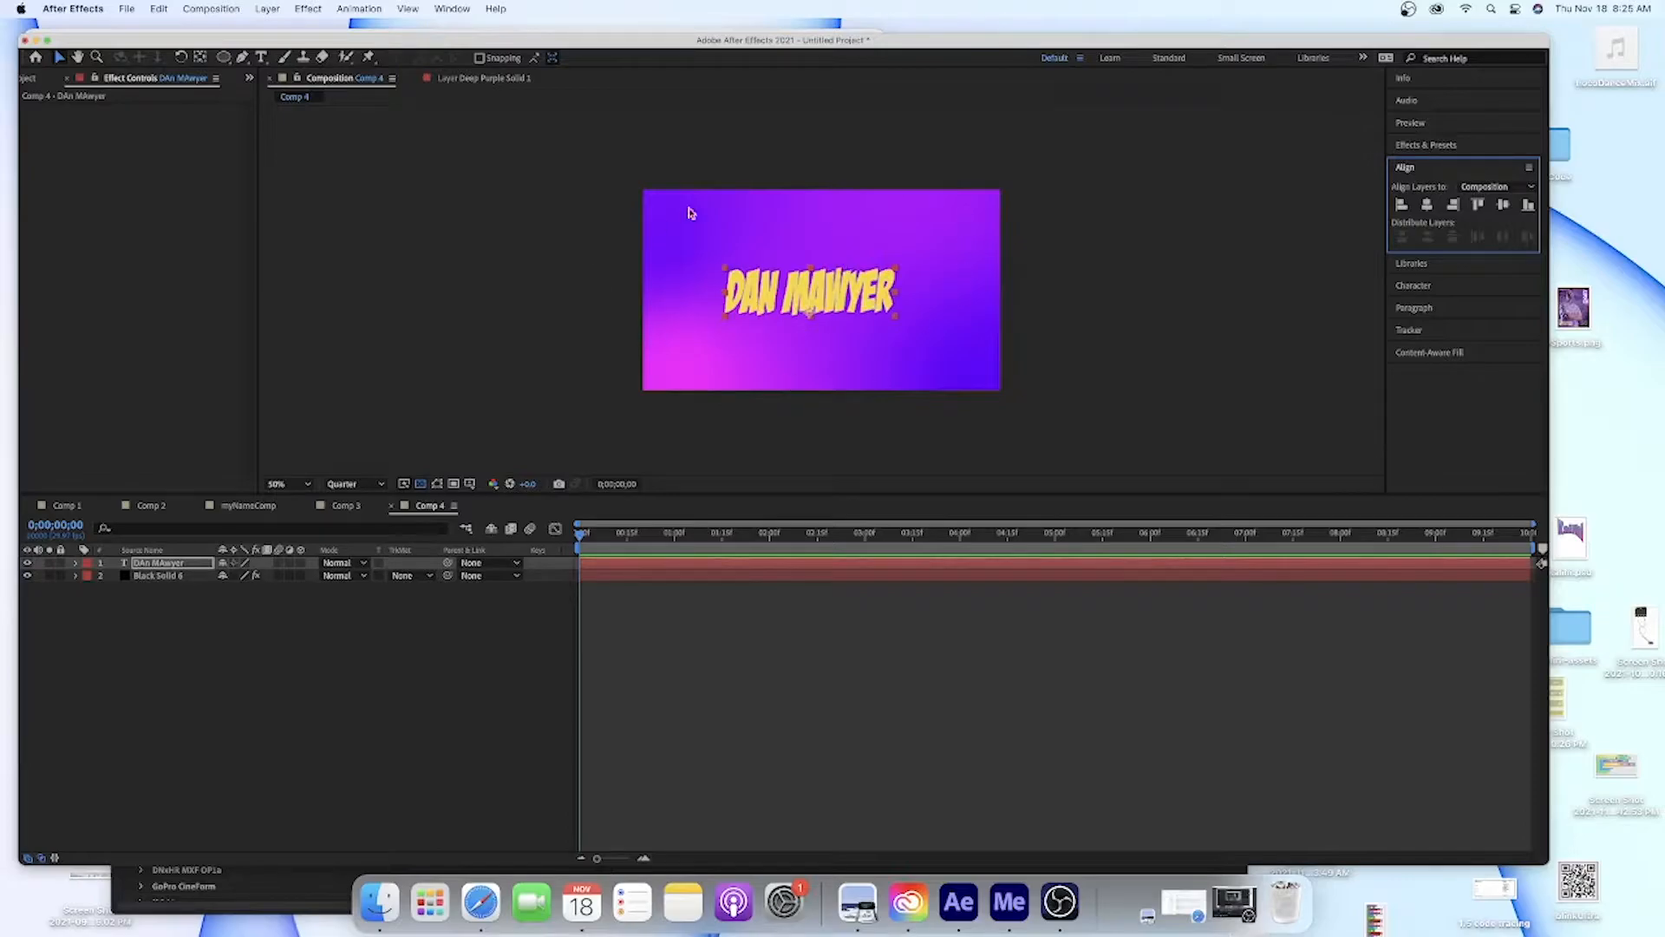
click(1426, 205)
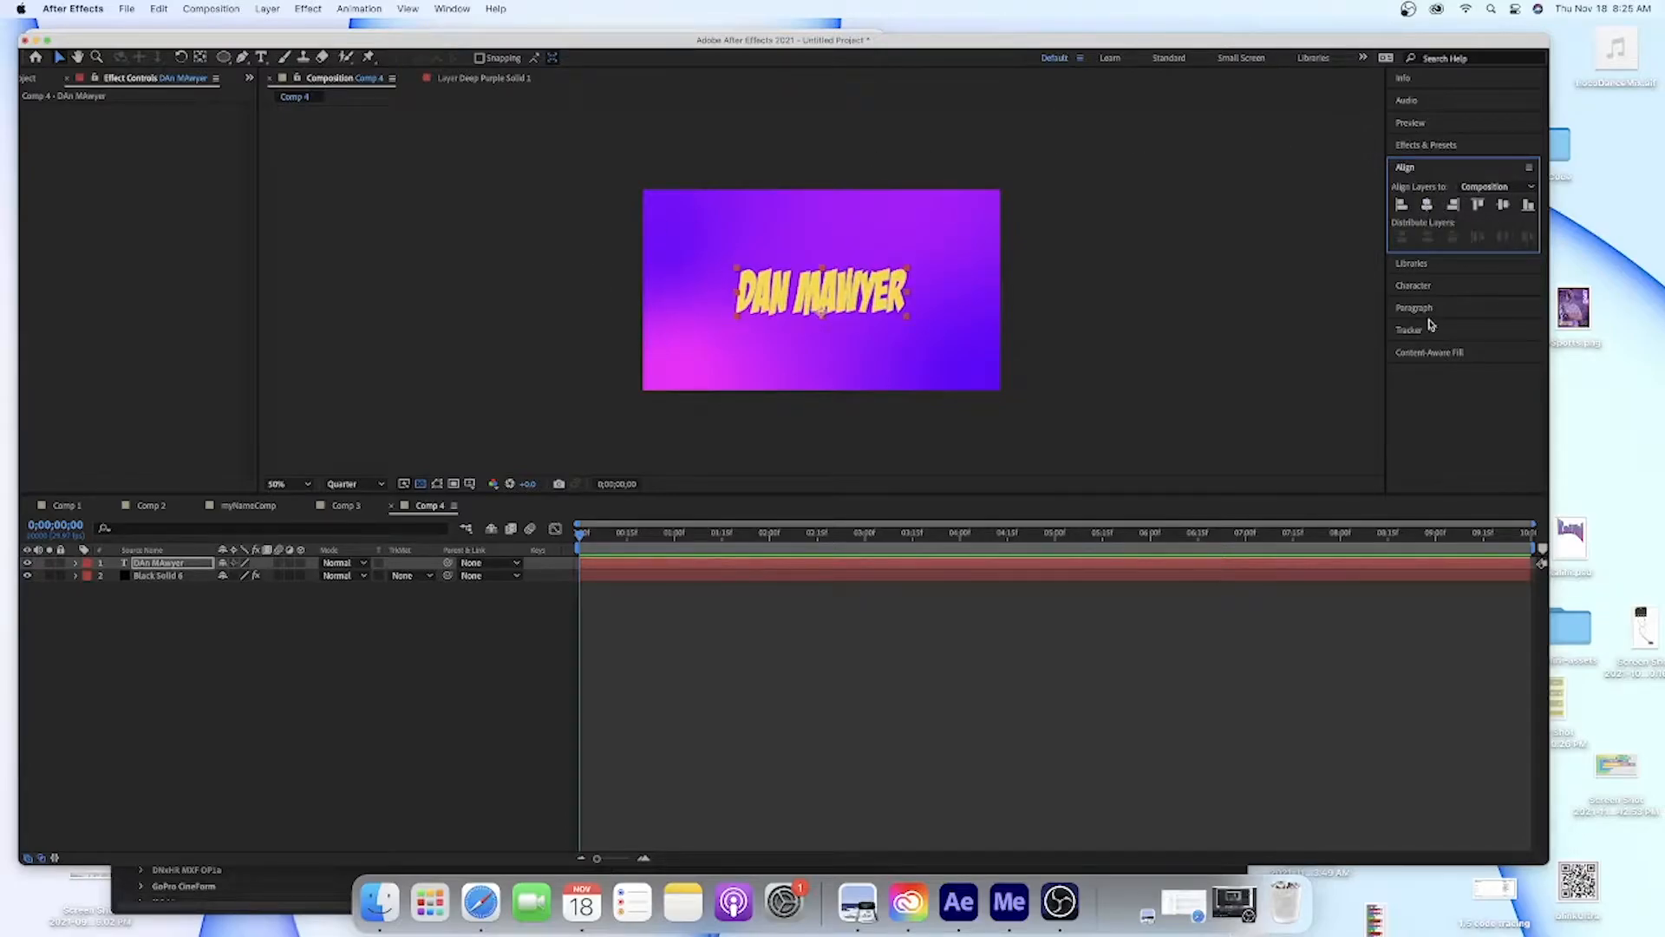
click(1504, 204)
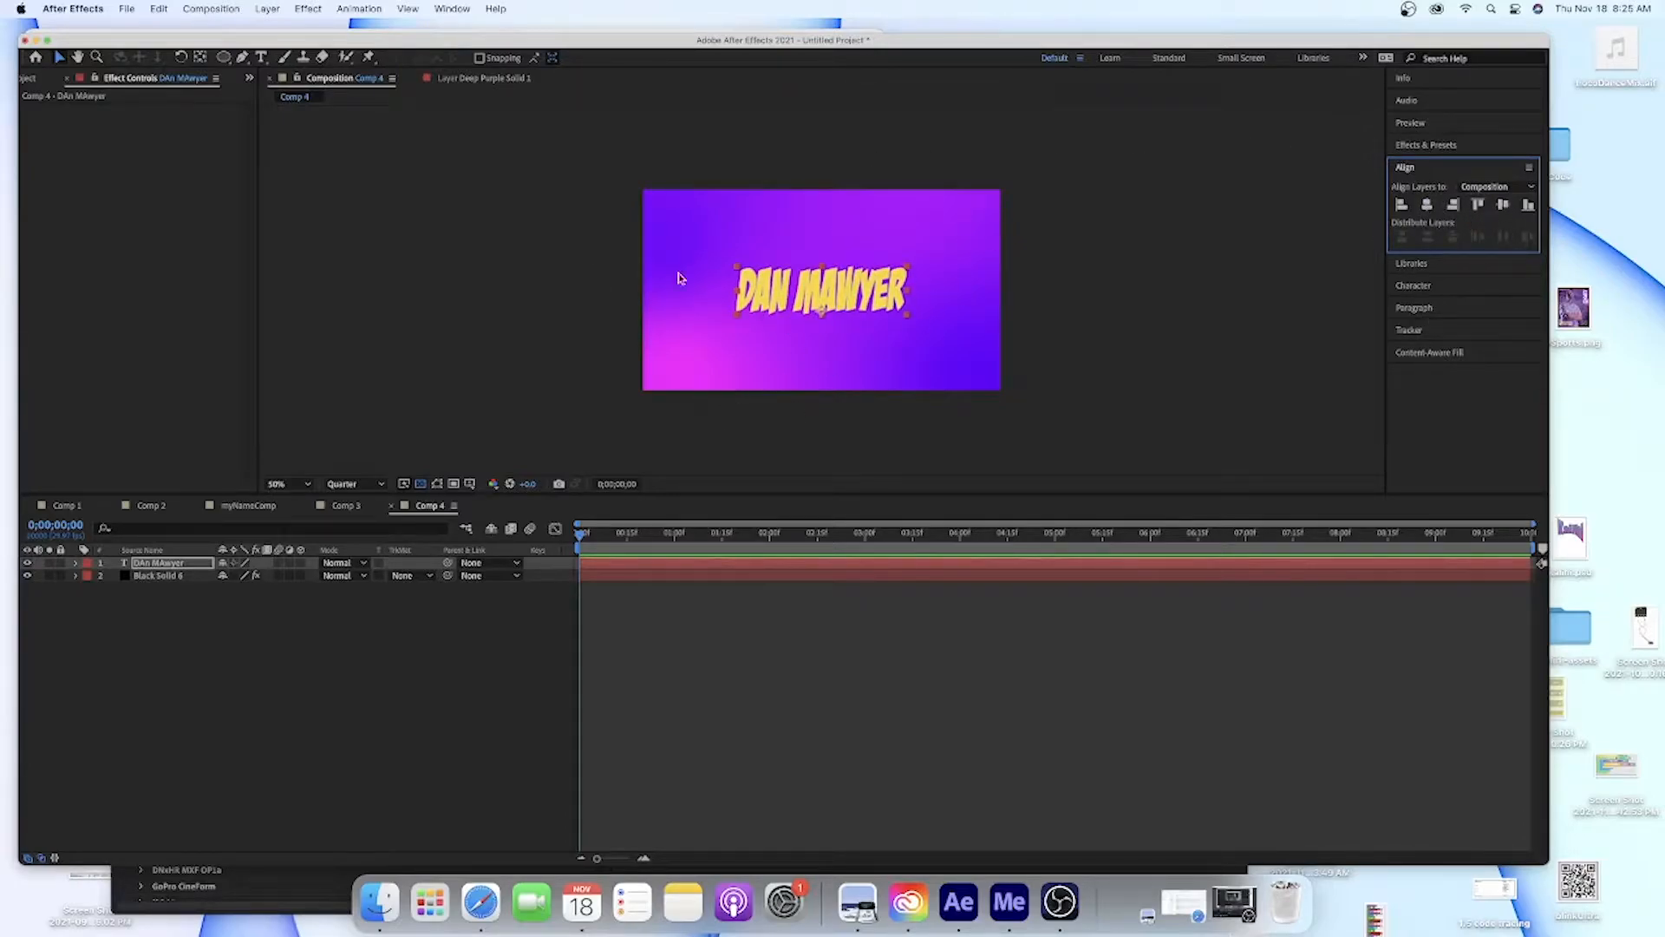
Select all the text with the Type tool and confirm it uses the BadaBoom BB font
click(1433, 286)
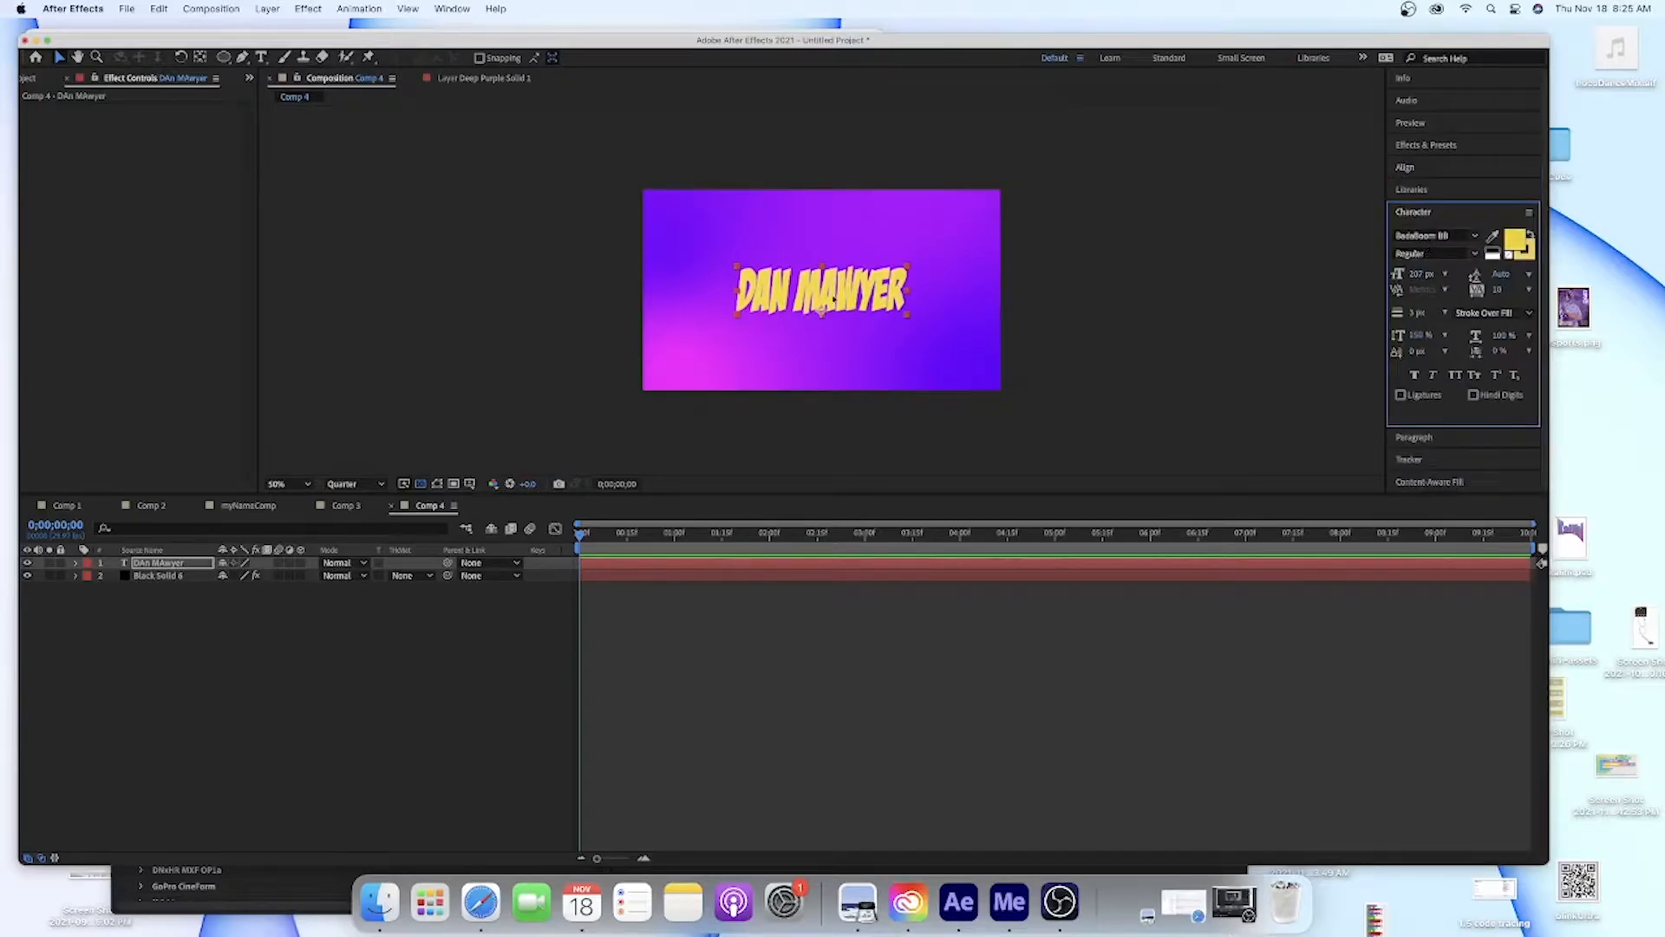
click(262, 56)
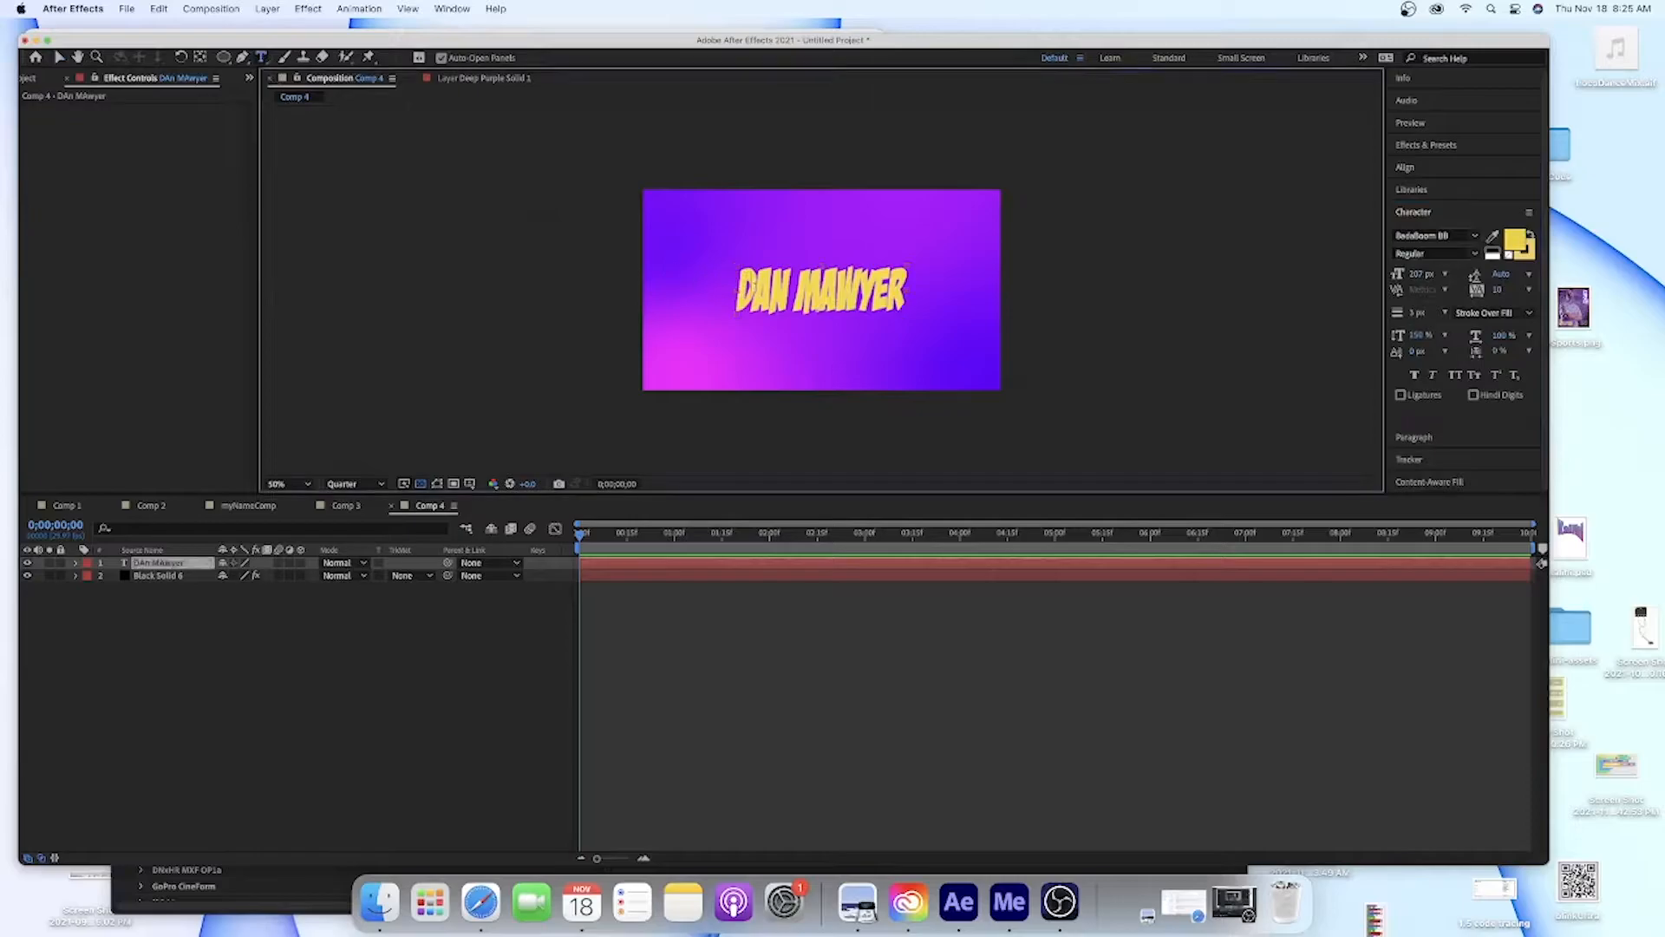
triple_click(759, 293)
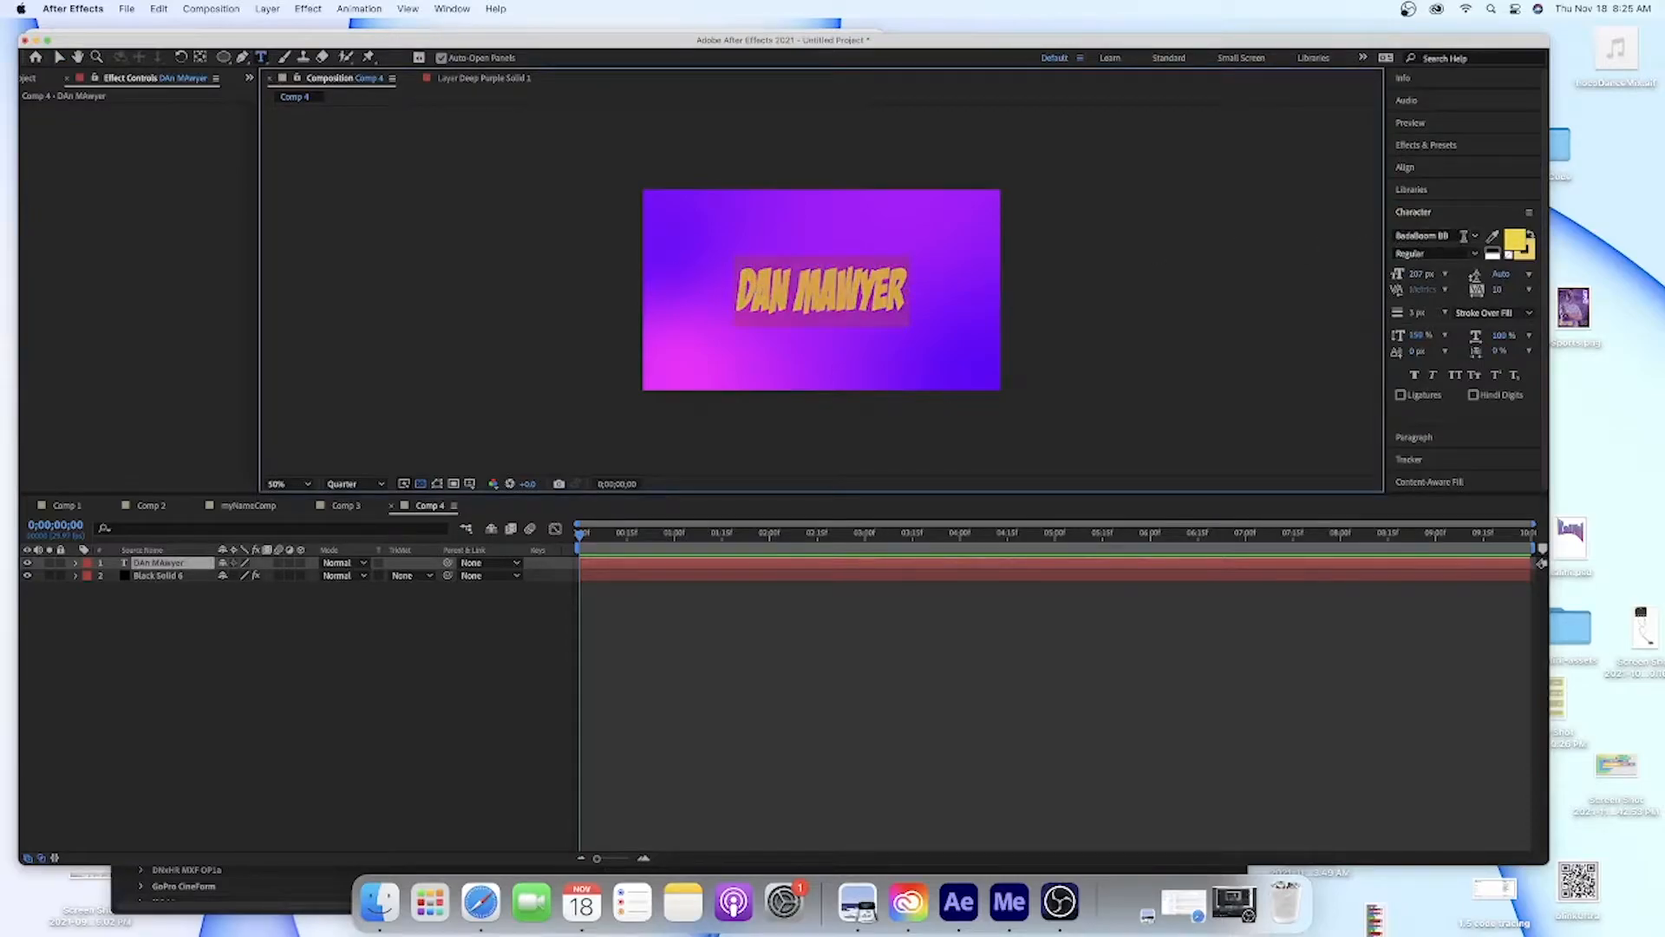
click(1474, 236)
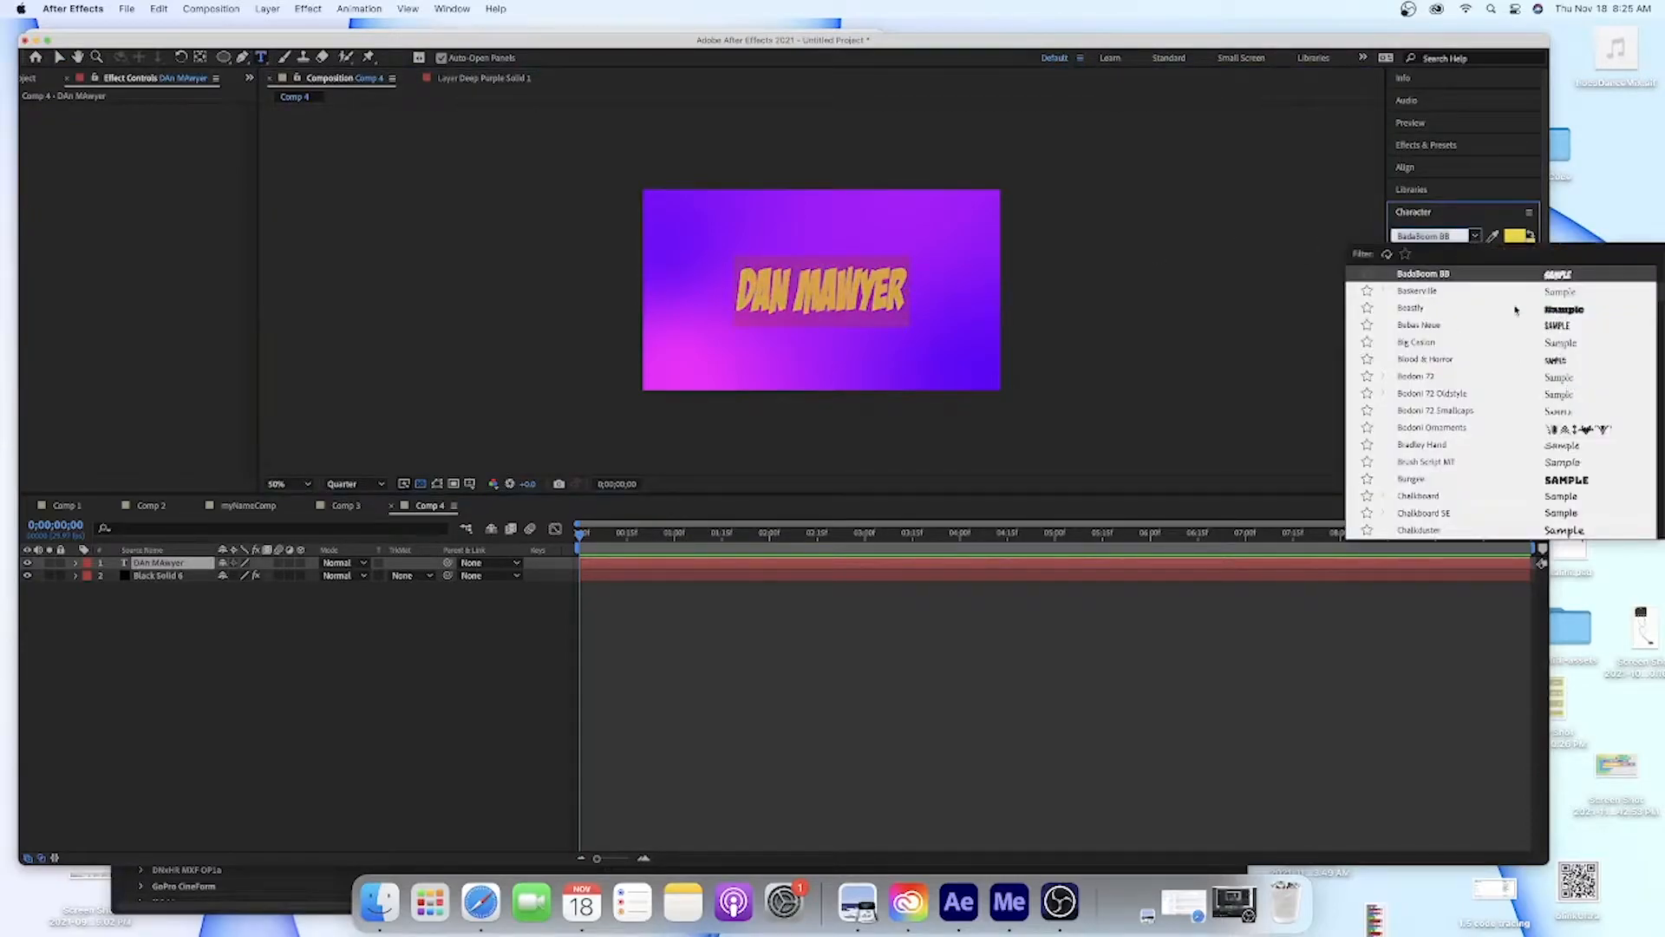
click(1288, 217)
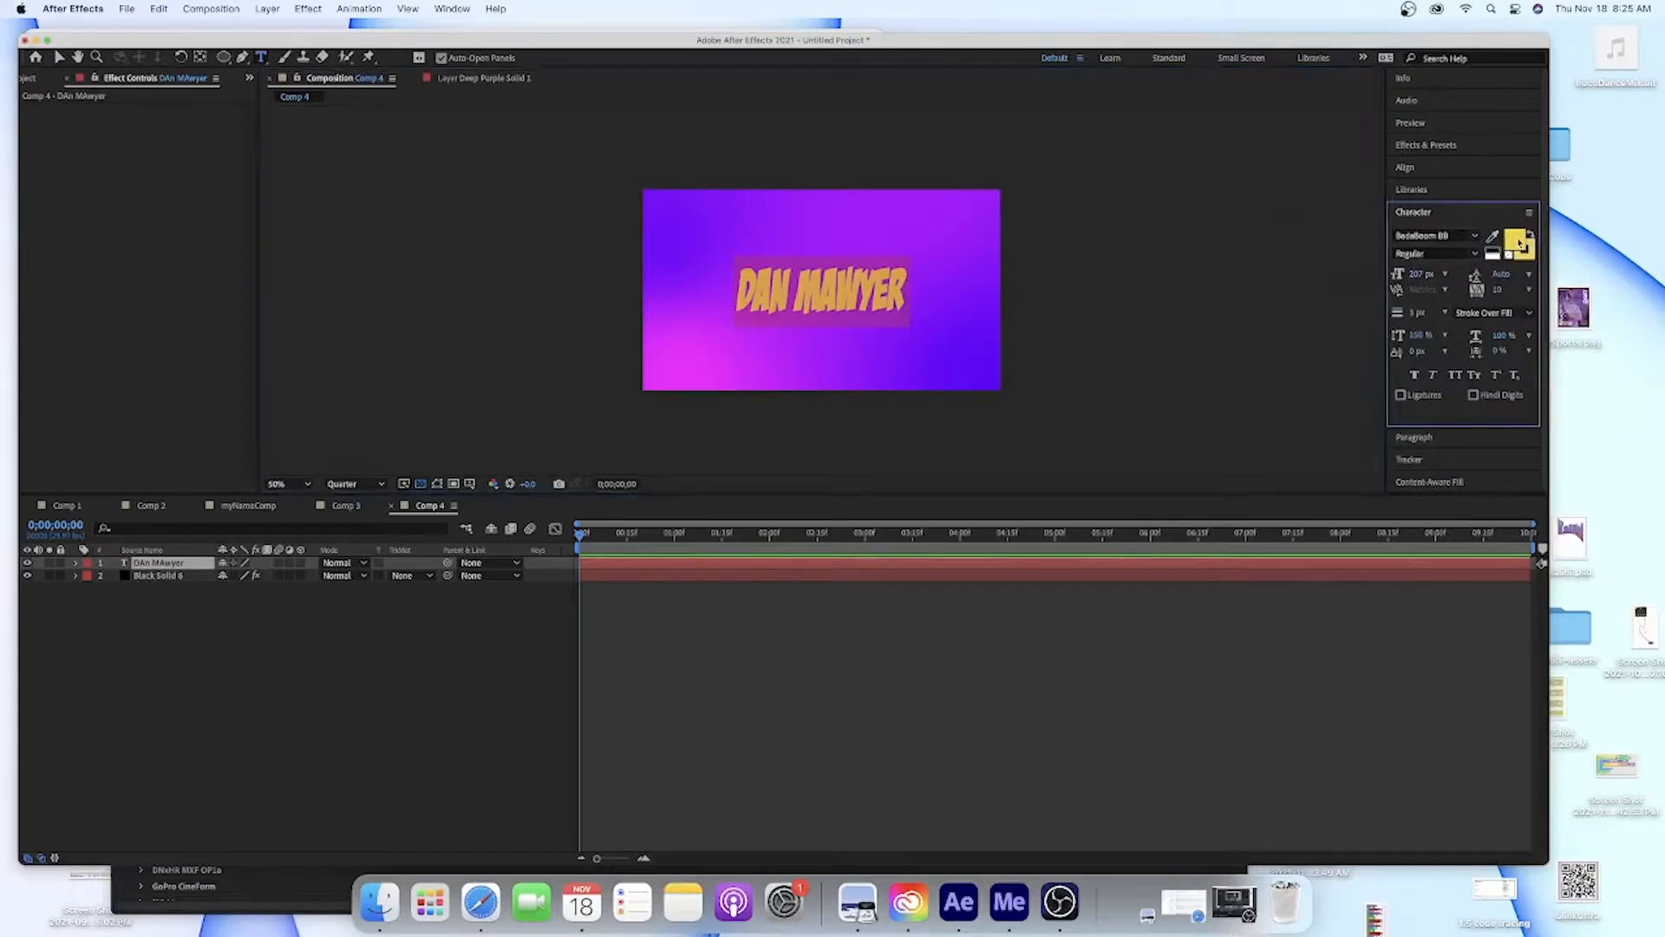
Set the text fill colour to an olive yellow-green
click(1518, 242)
click(413, 258)
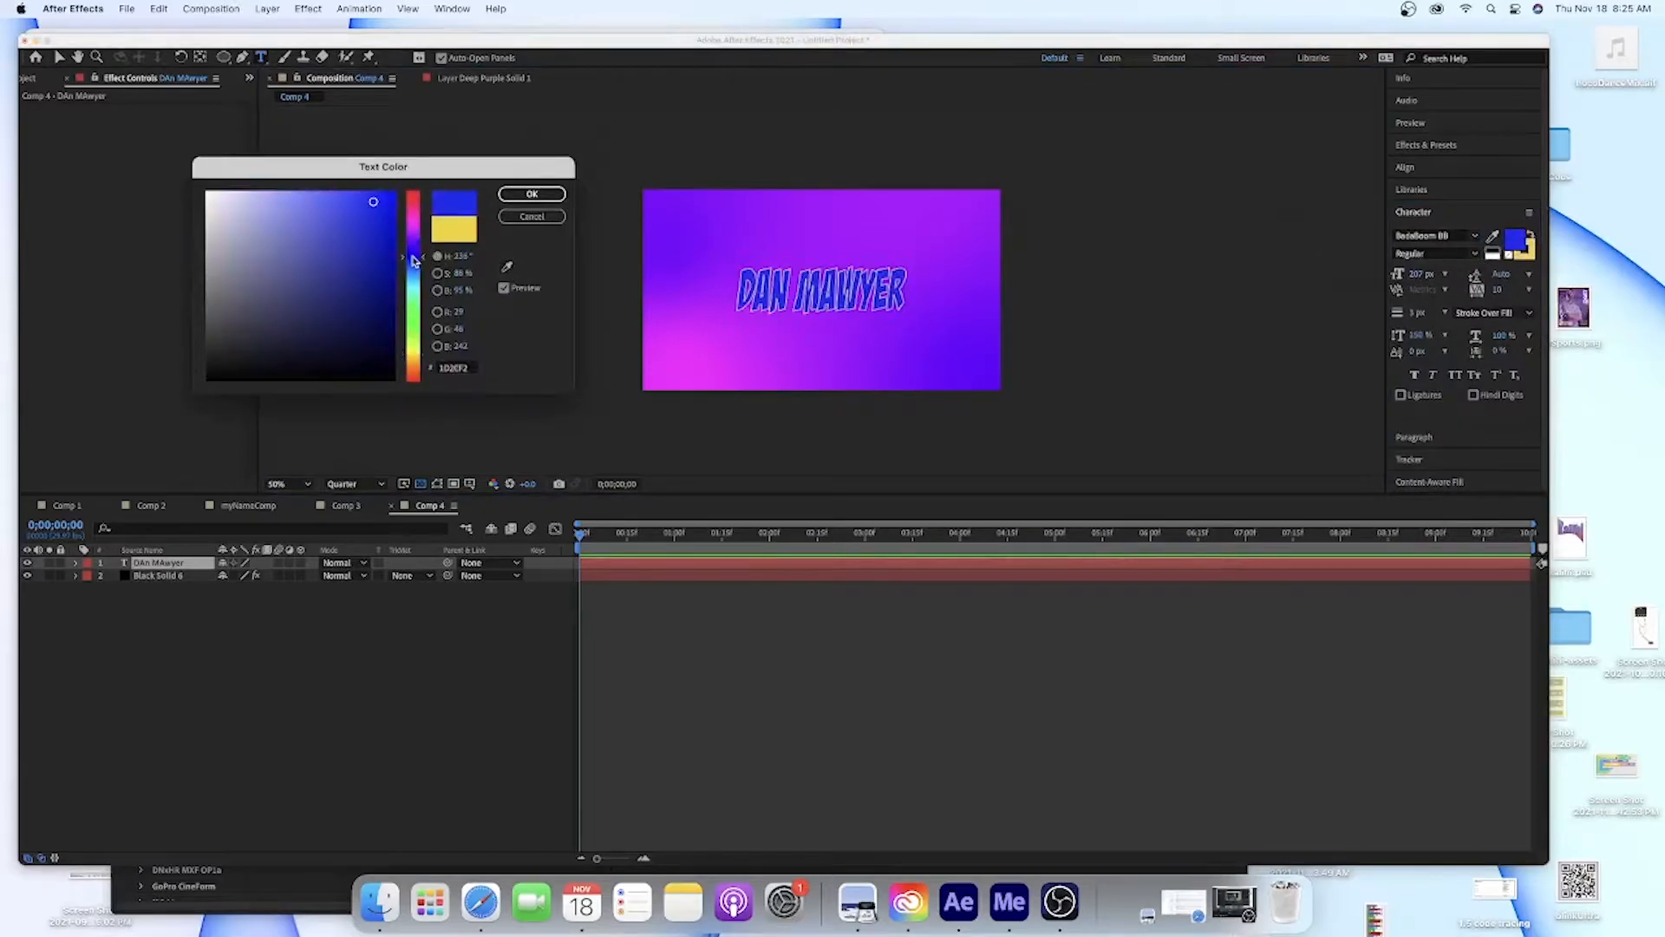
drag(346, 264, 352, 253)
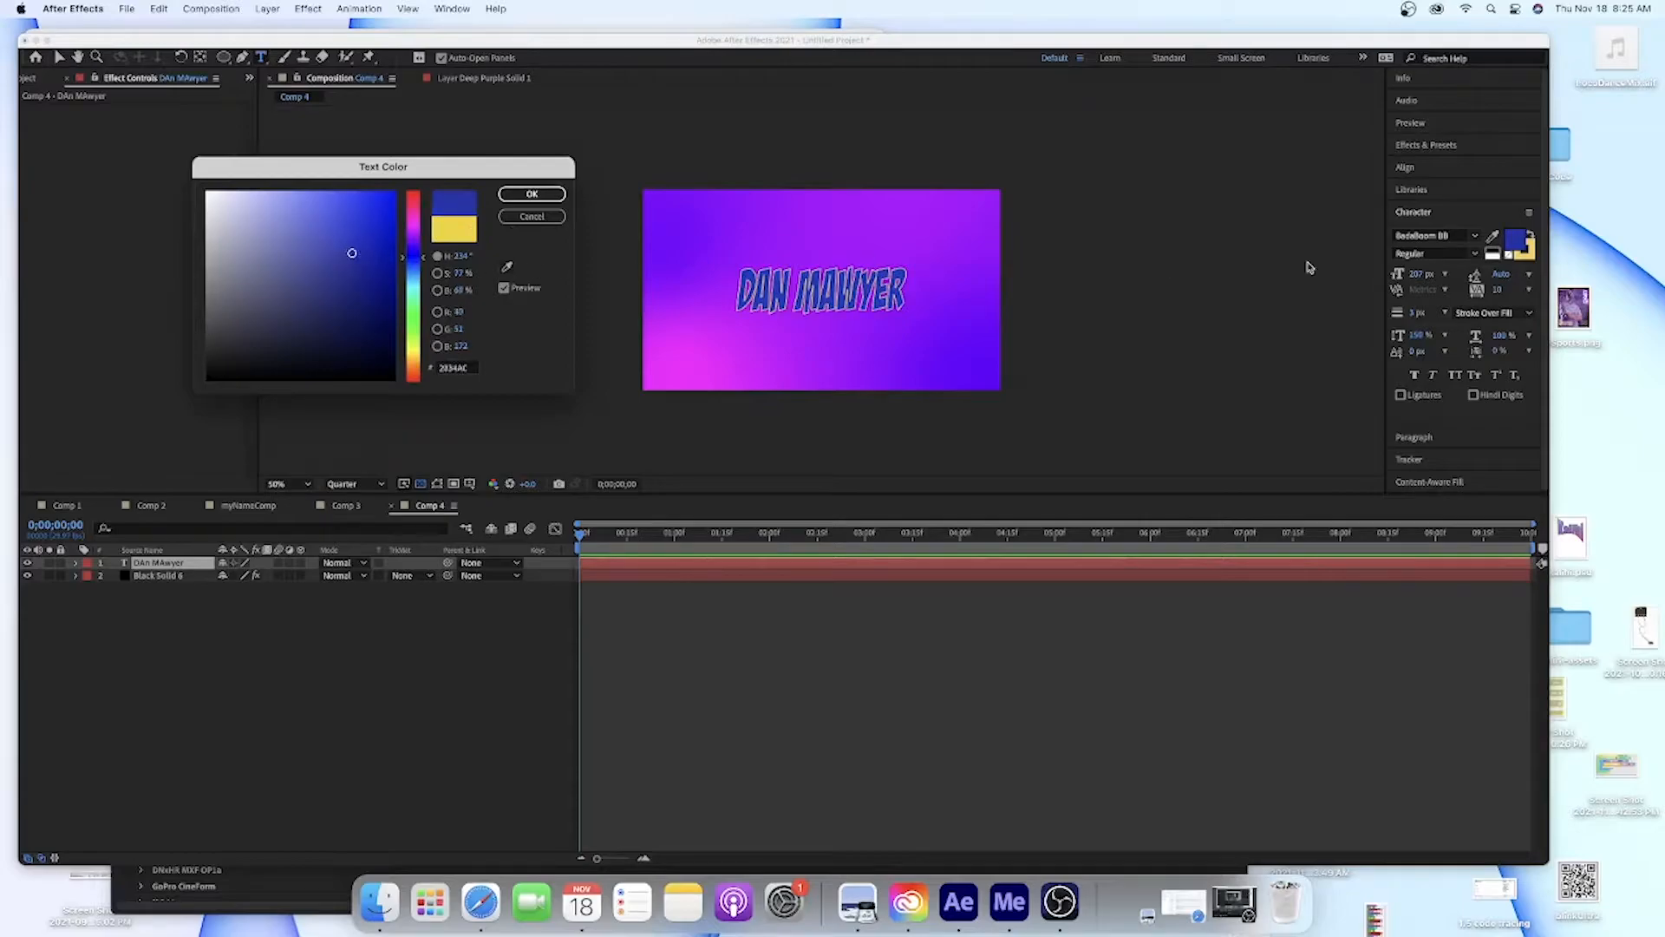
click(414, 232)
drag(413, 334, 412, 349)
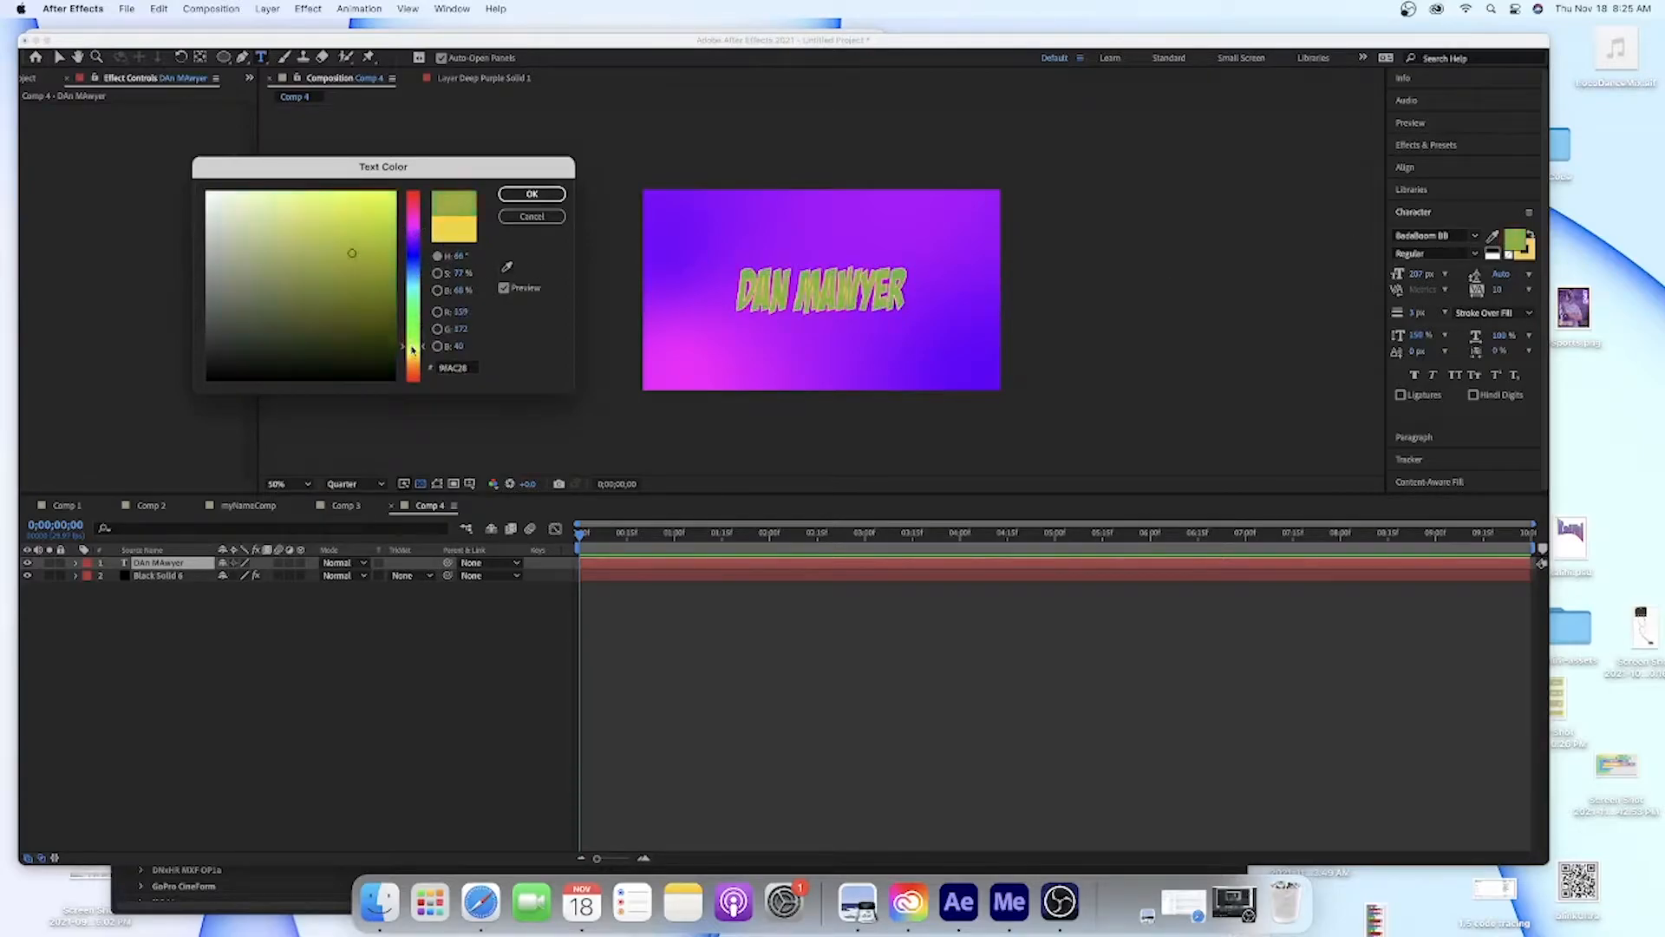
click(526, 198)
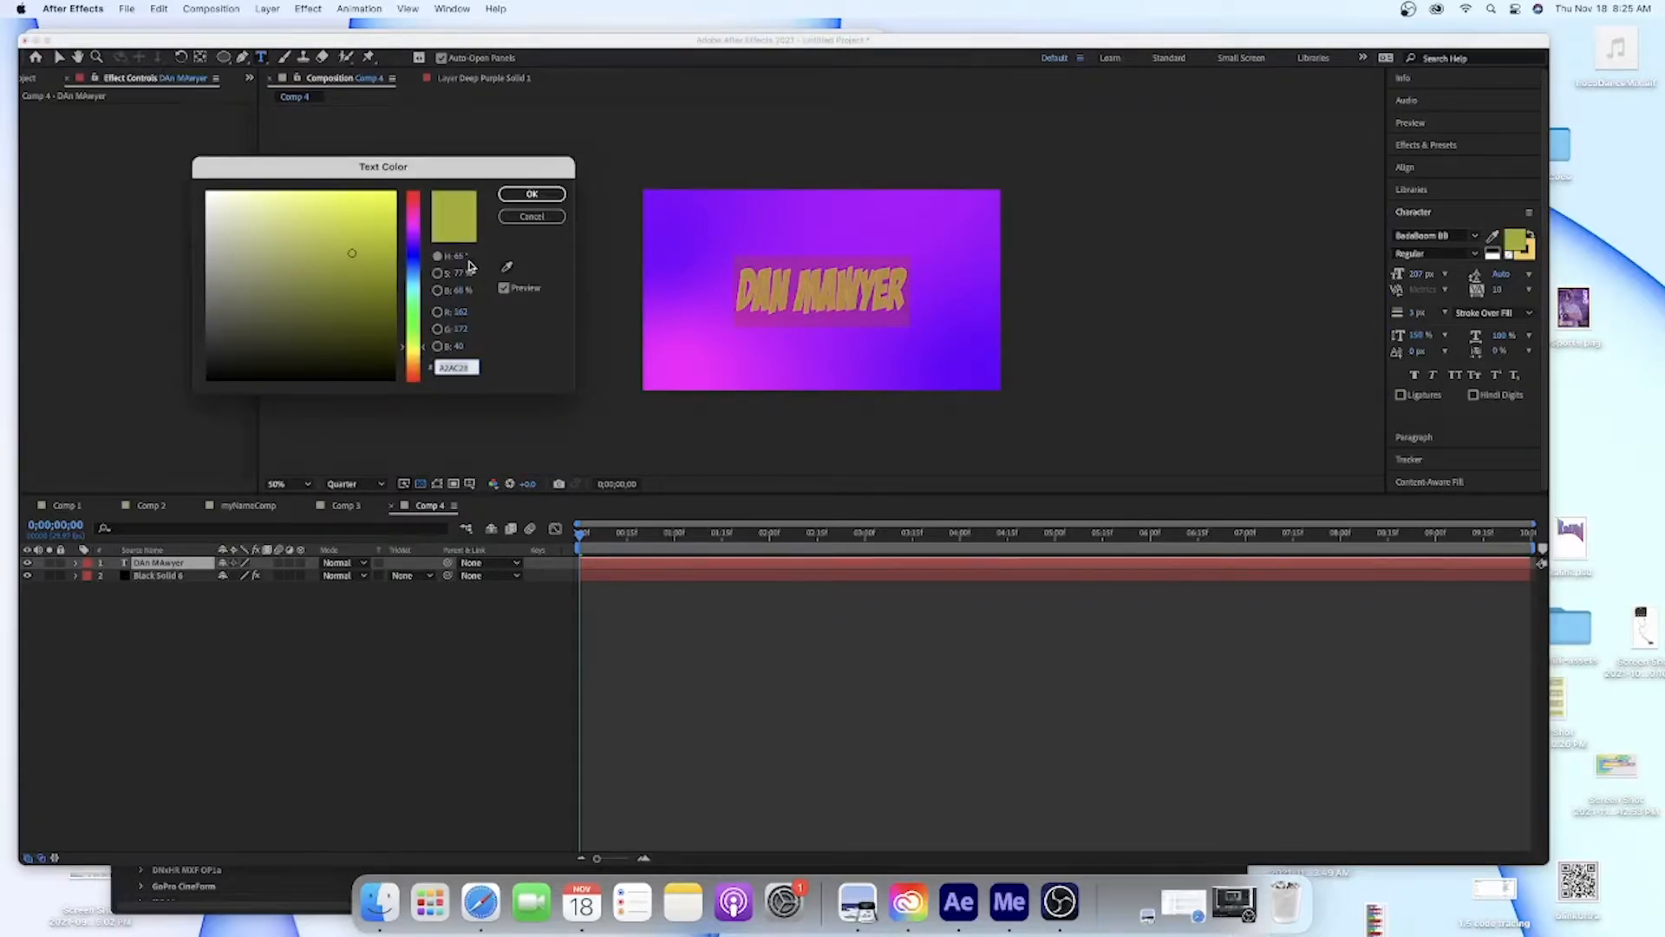
click(523, 205)
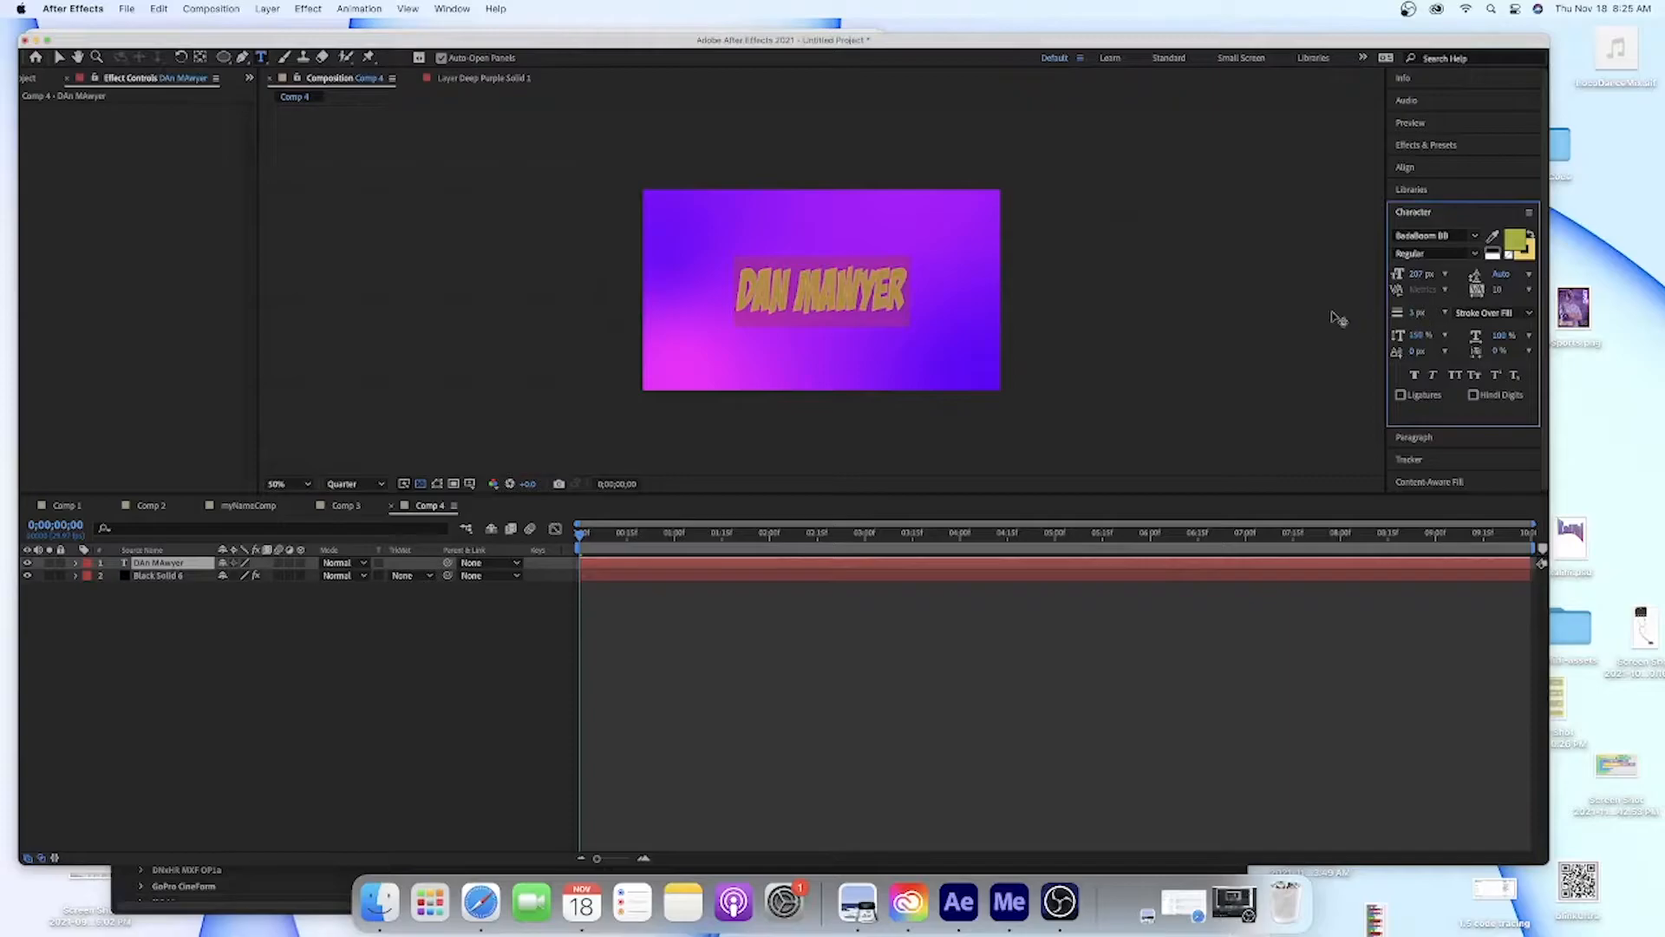
Give the text a 40 px stroke coloured purple D95EF5
click(1445, 313)
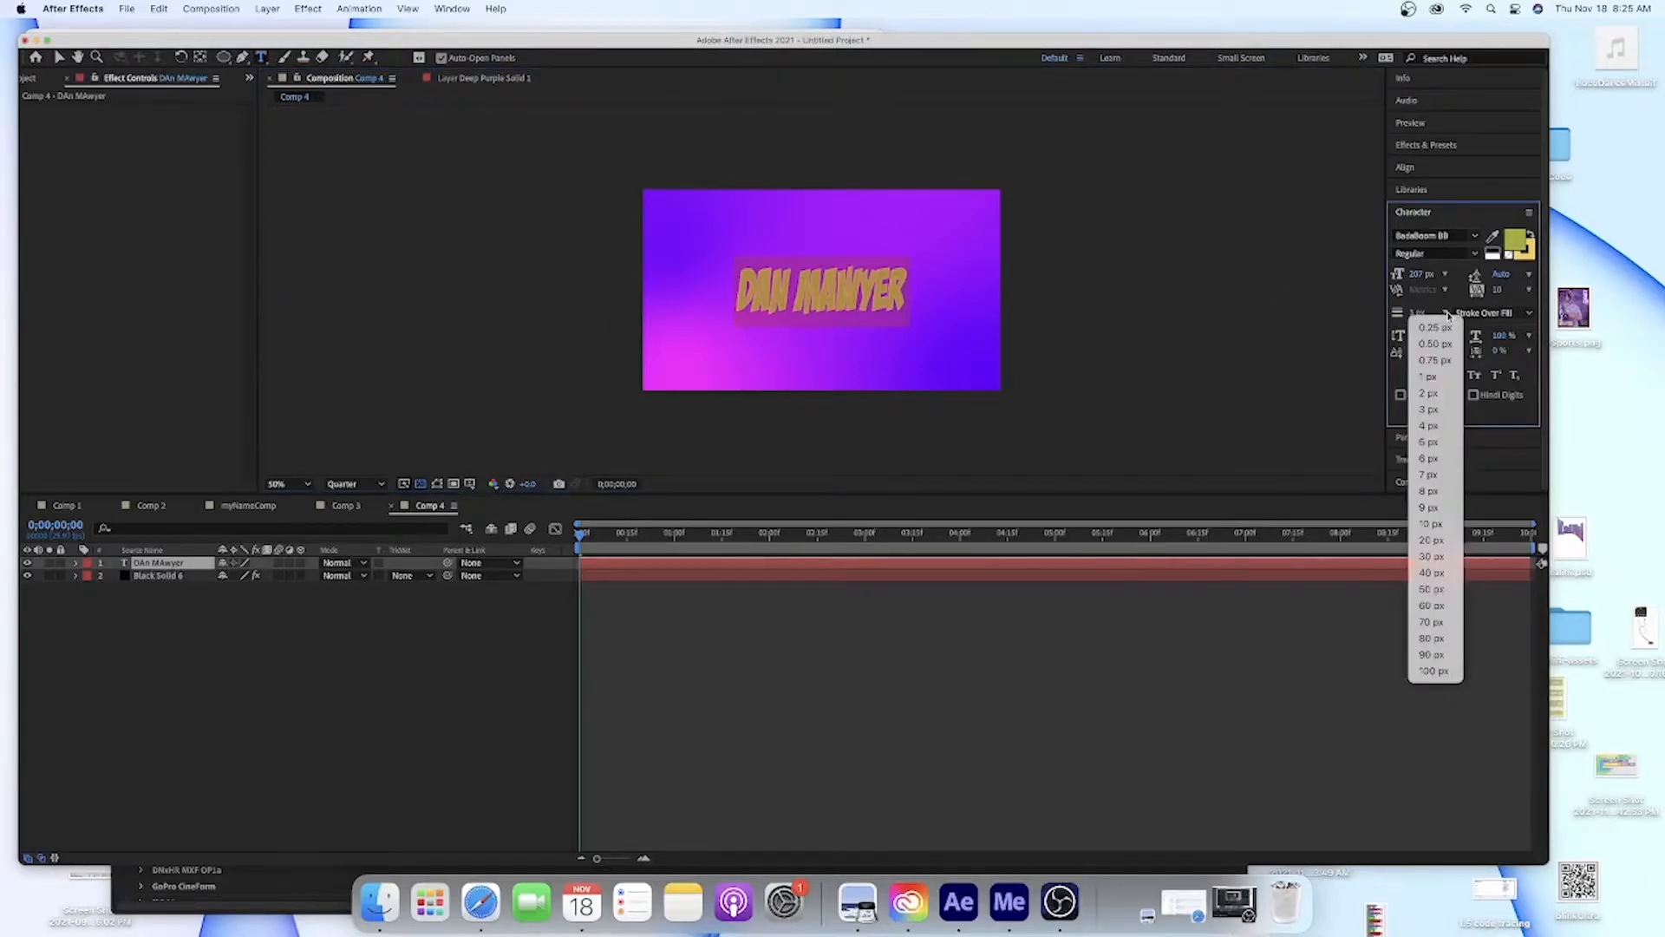
click(1445, 574)
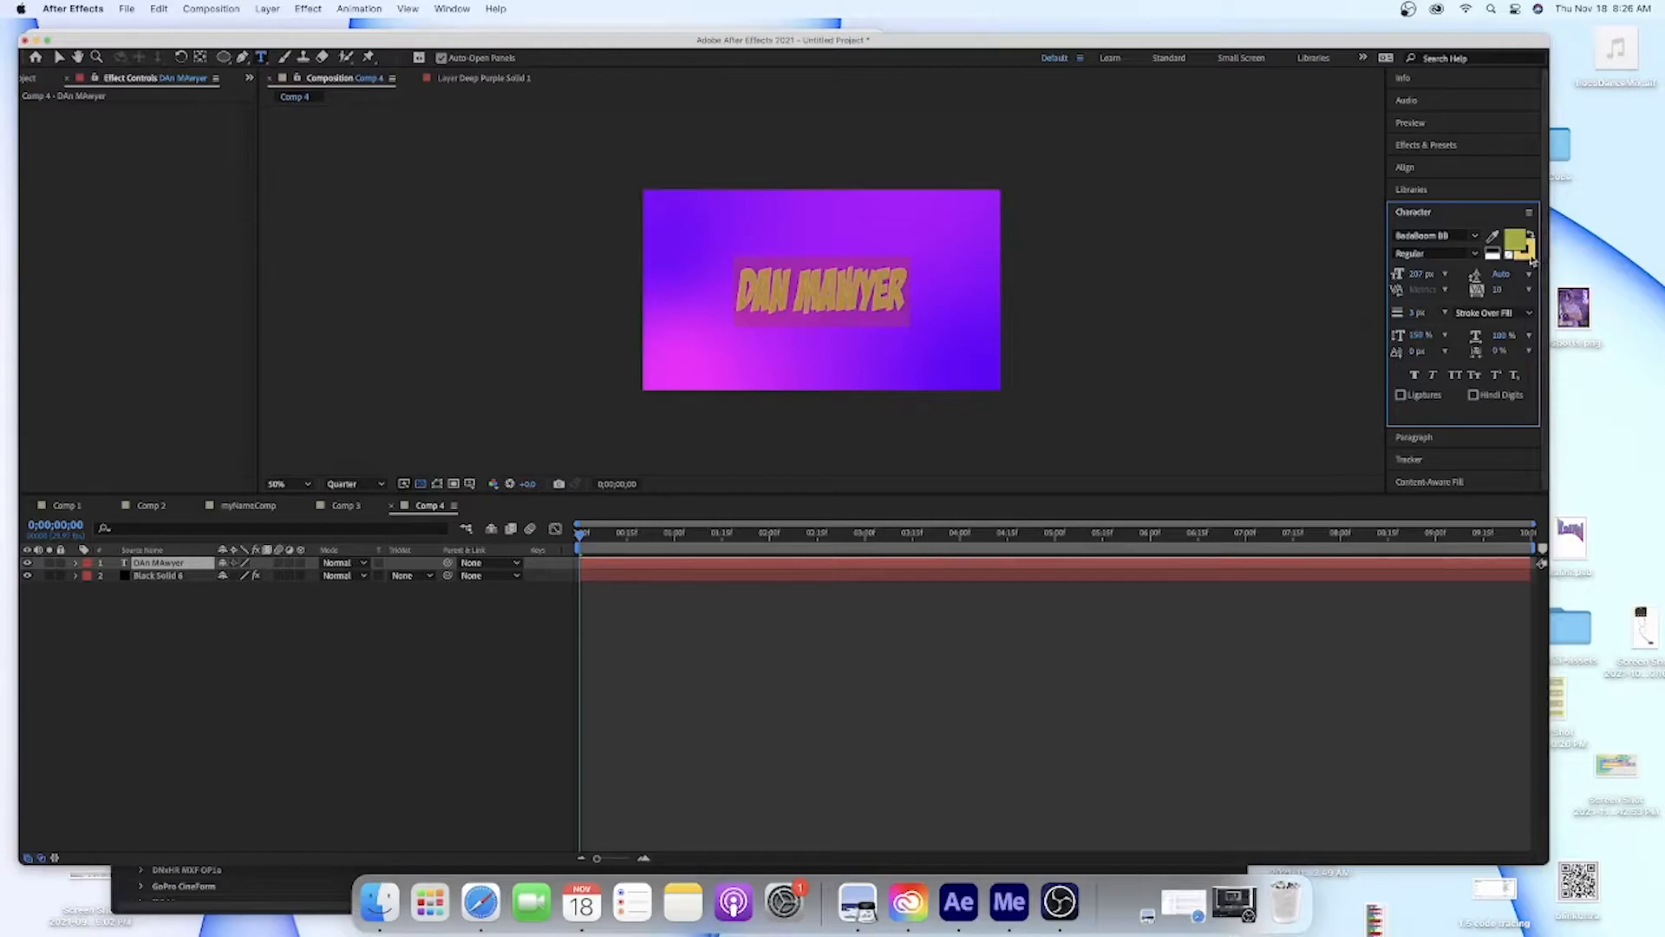
click(1520, 255)
click(1520, 259)
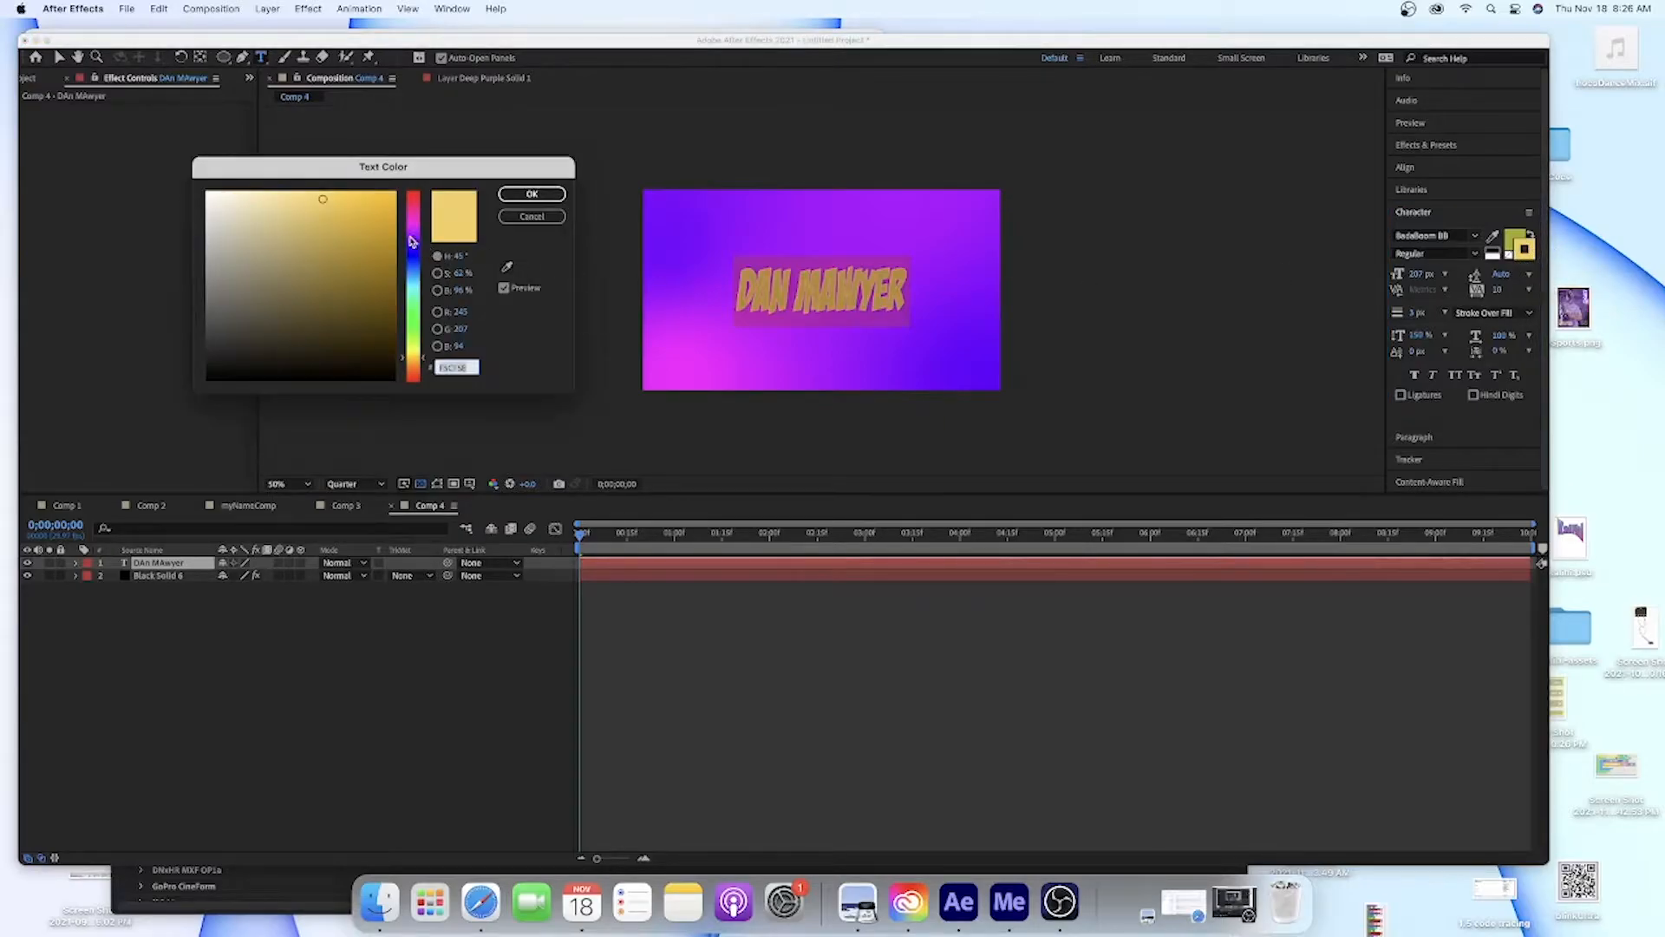
drag(413, 241, 413, 233)
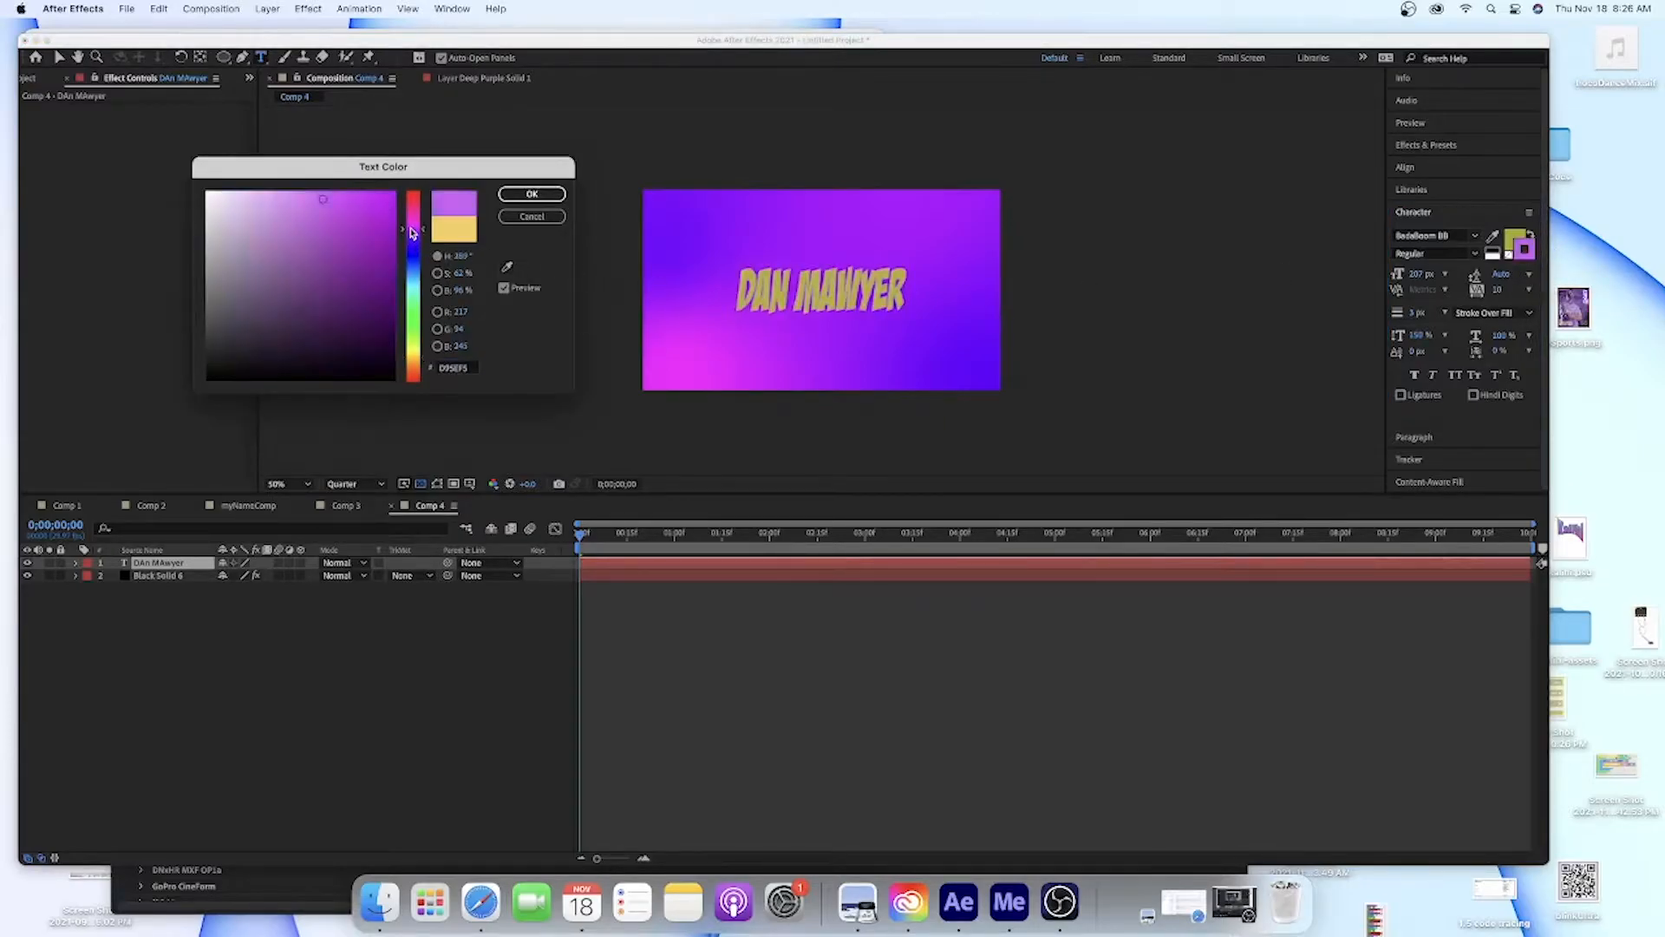
click(532, 194)
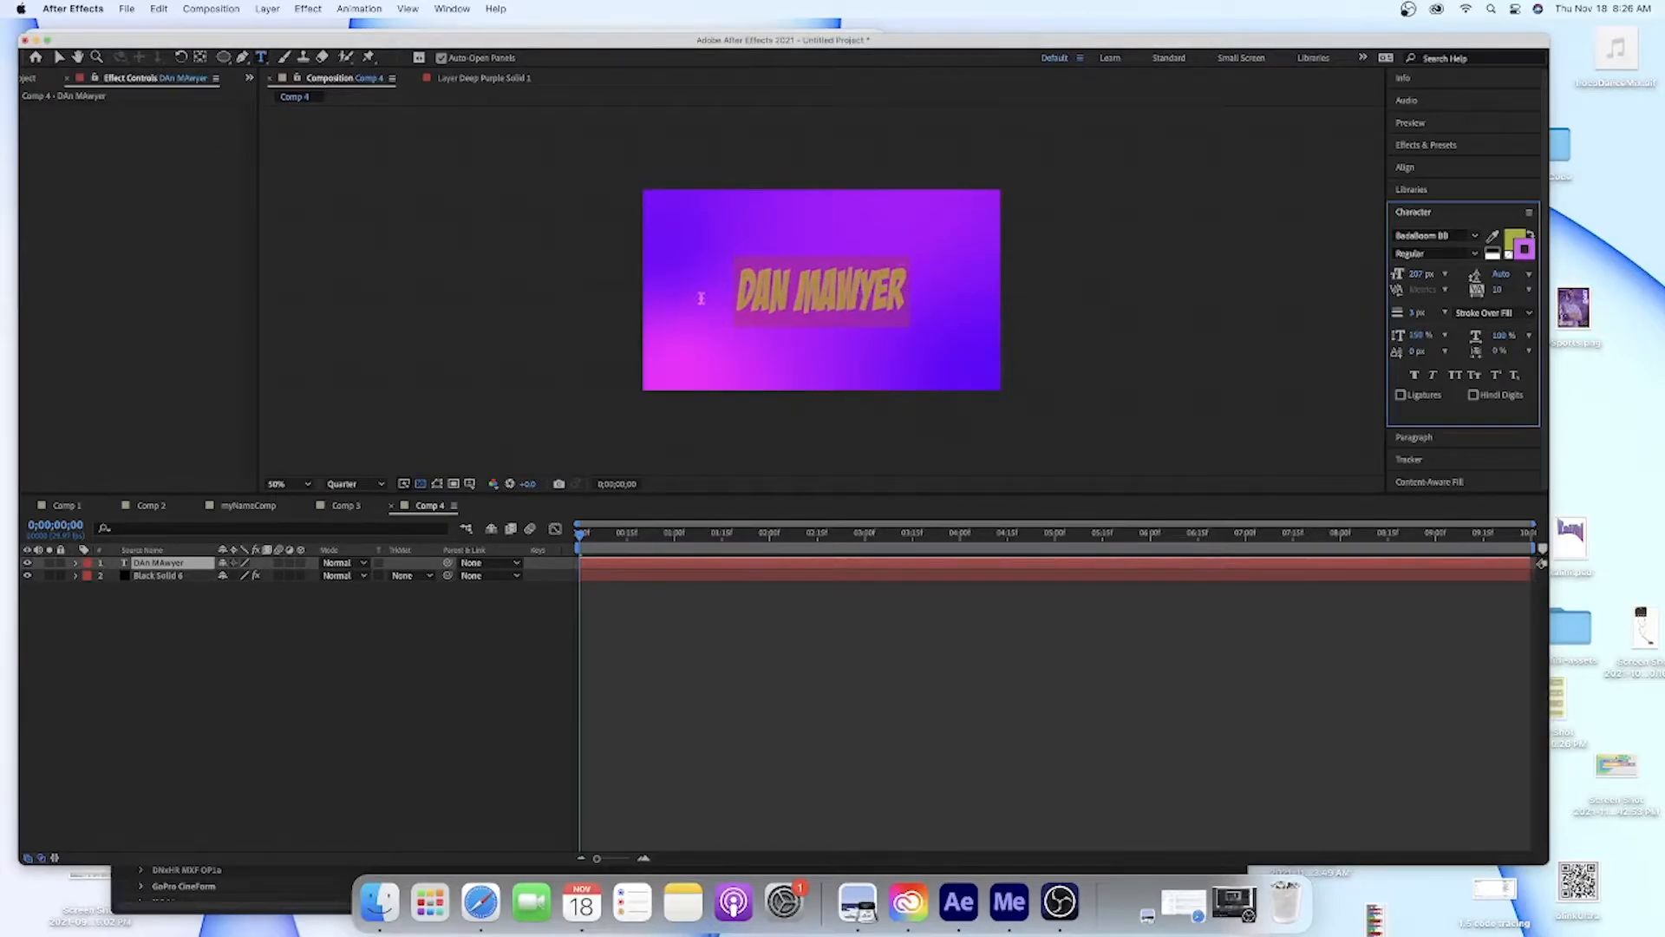
Zoom the viewer to 100%, exit text editing and deselect the text layer
key(/)
click(59, 59)
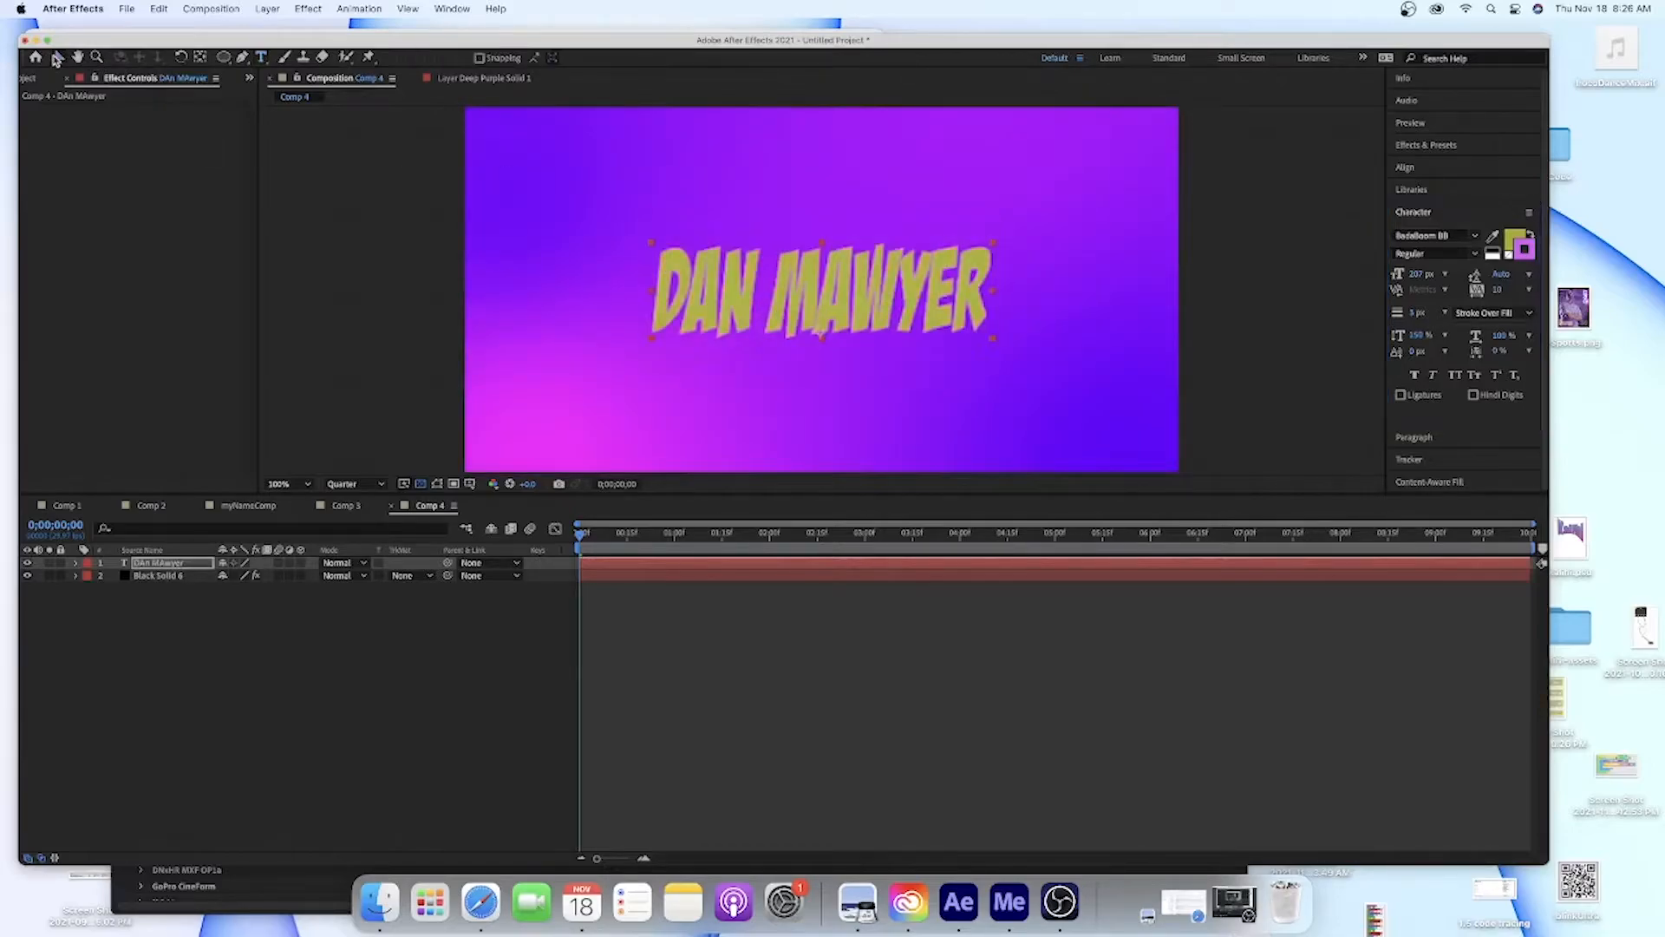
click(379, 267)
scroll(745, 277, down, 3)
scroll(745, 277, up, 2)
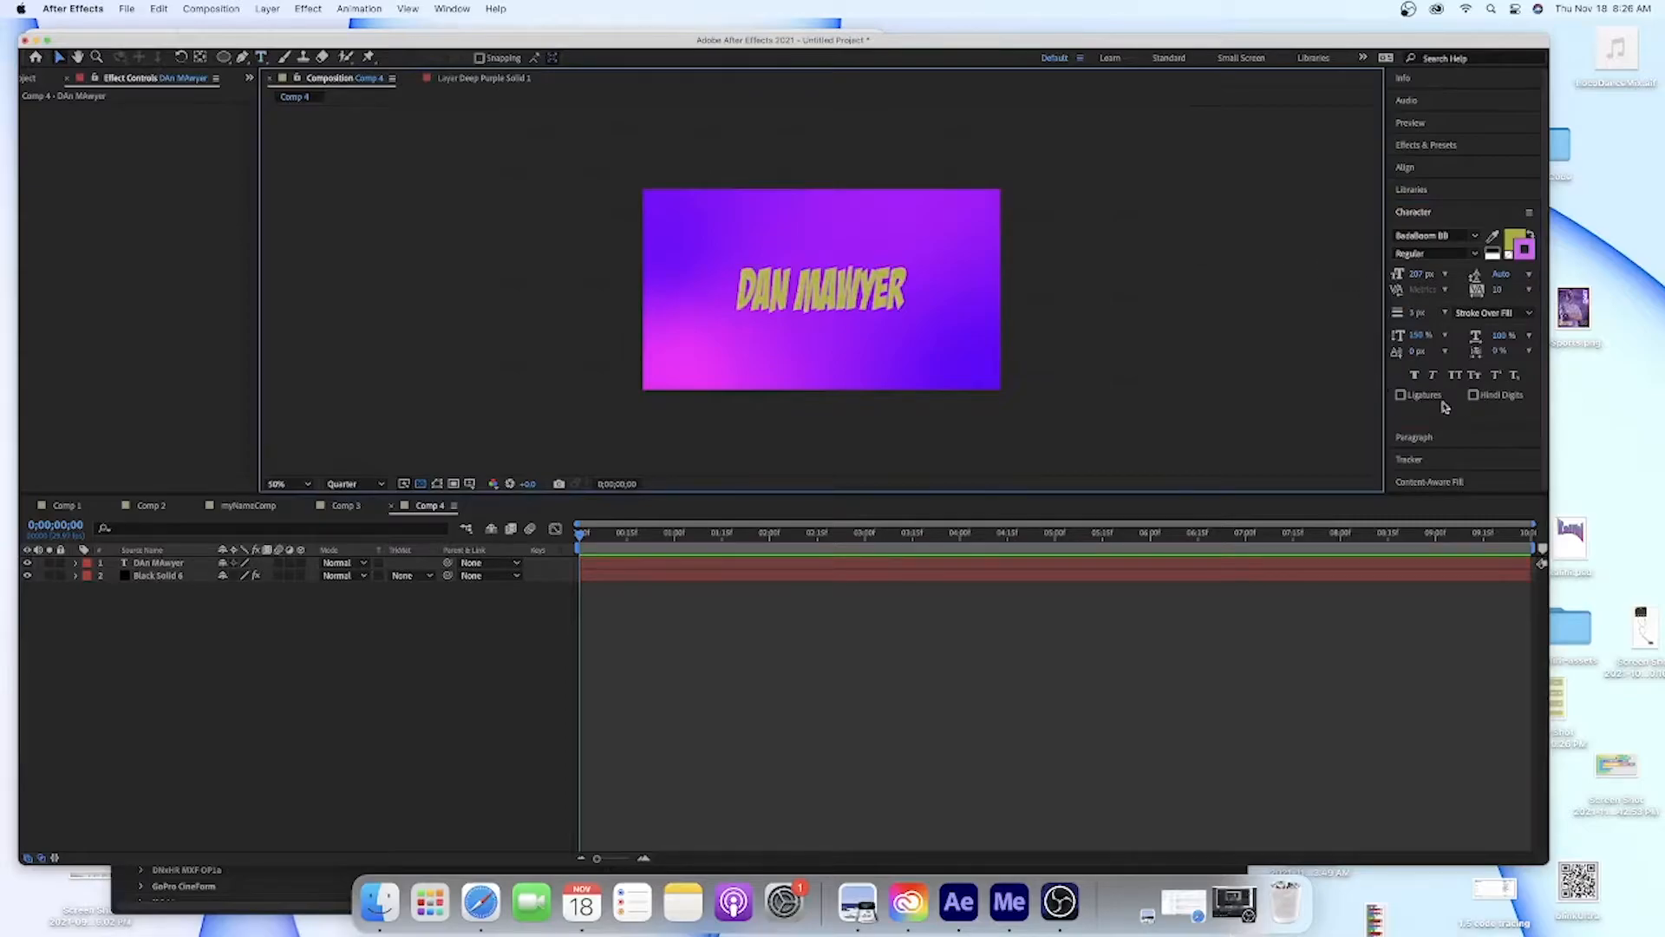
Centre-align the paragraph, then collapse the Align and Paragraph panels
click(1437, 438)
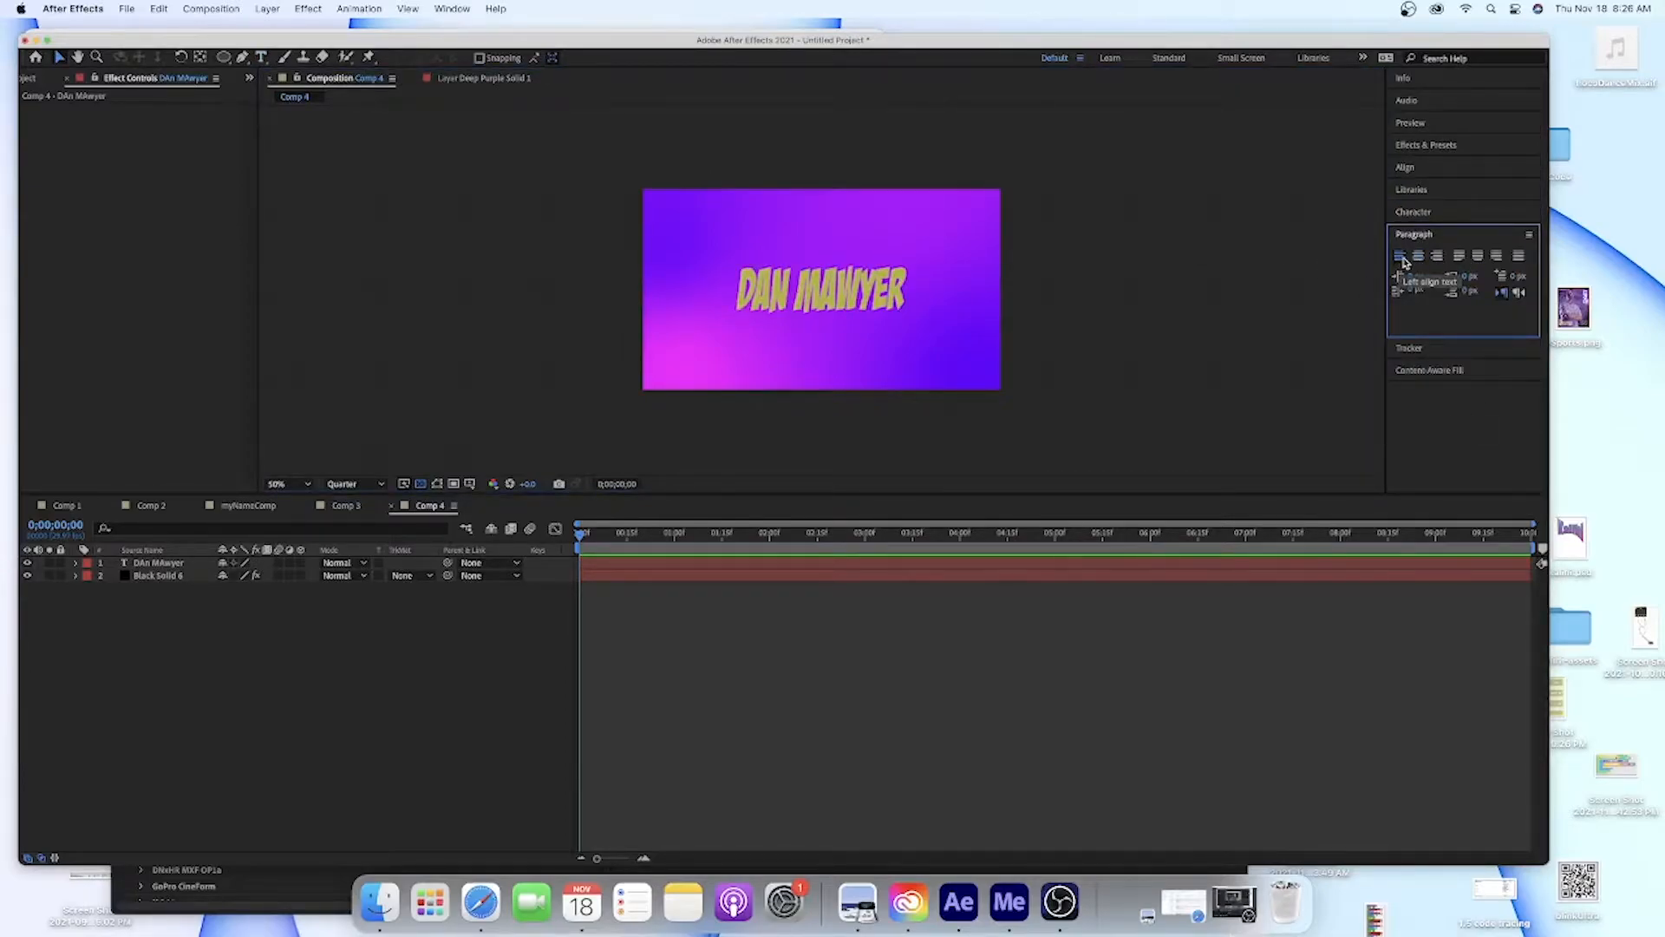
click(1437, 256)
click(1419, 256)
click(1419, 171)
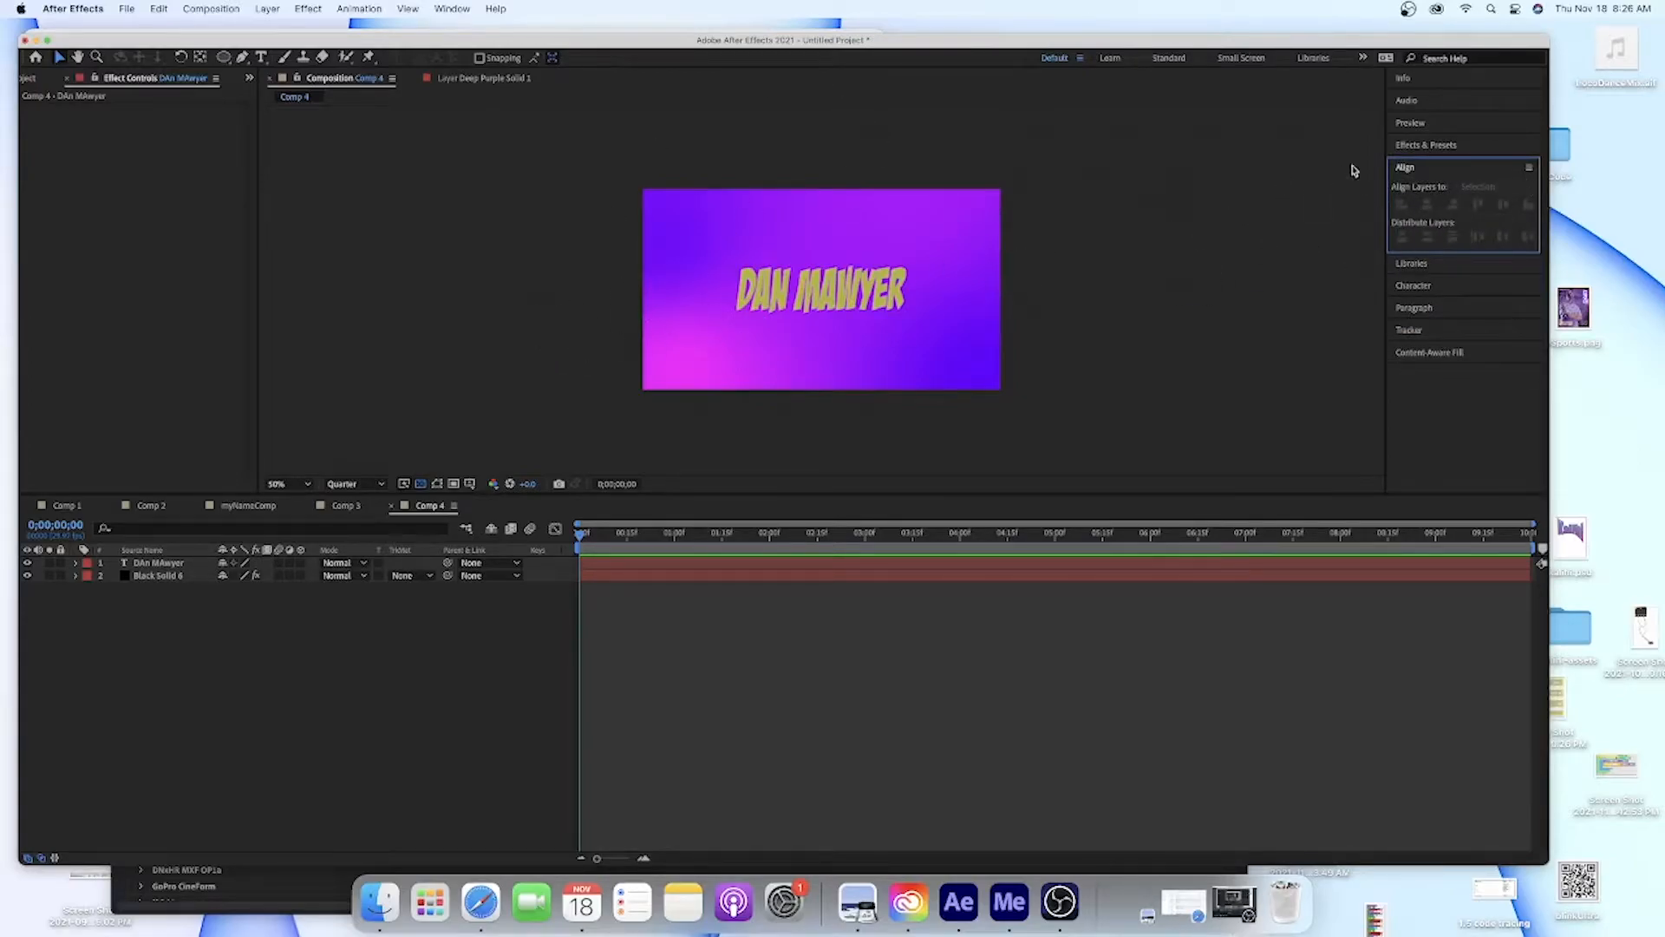
click(1400, 167)
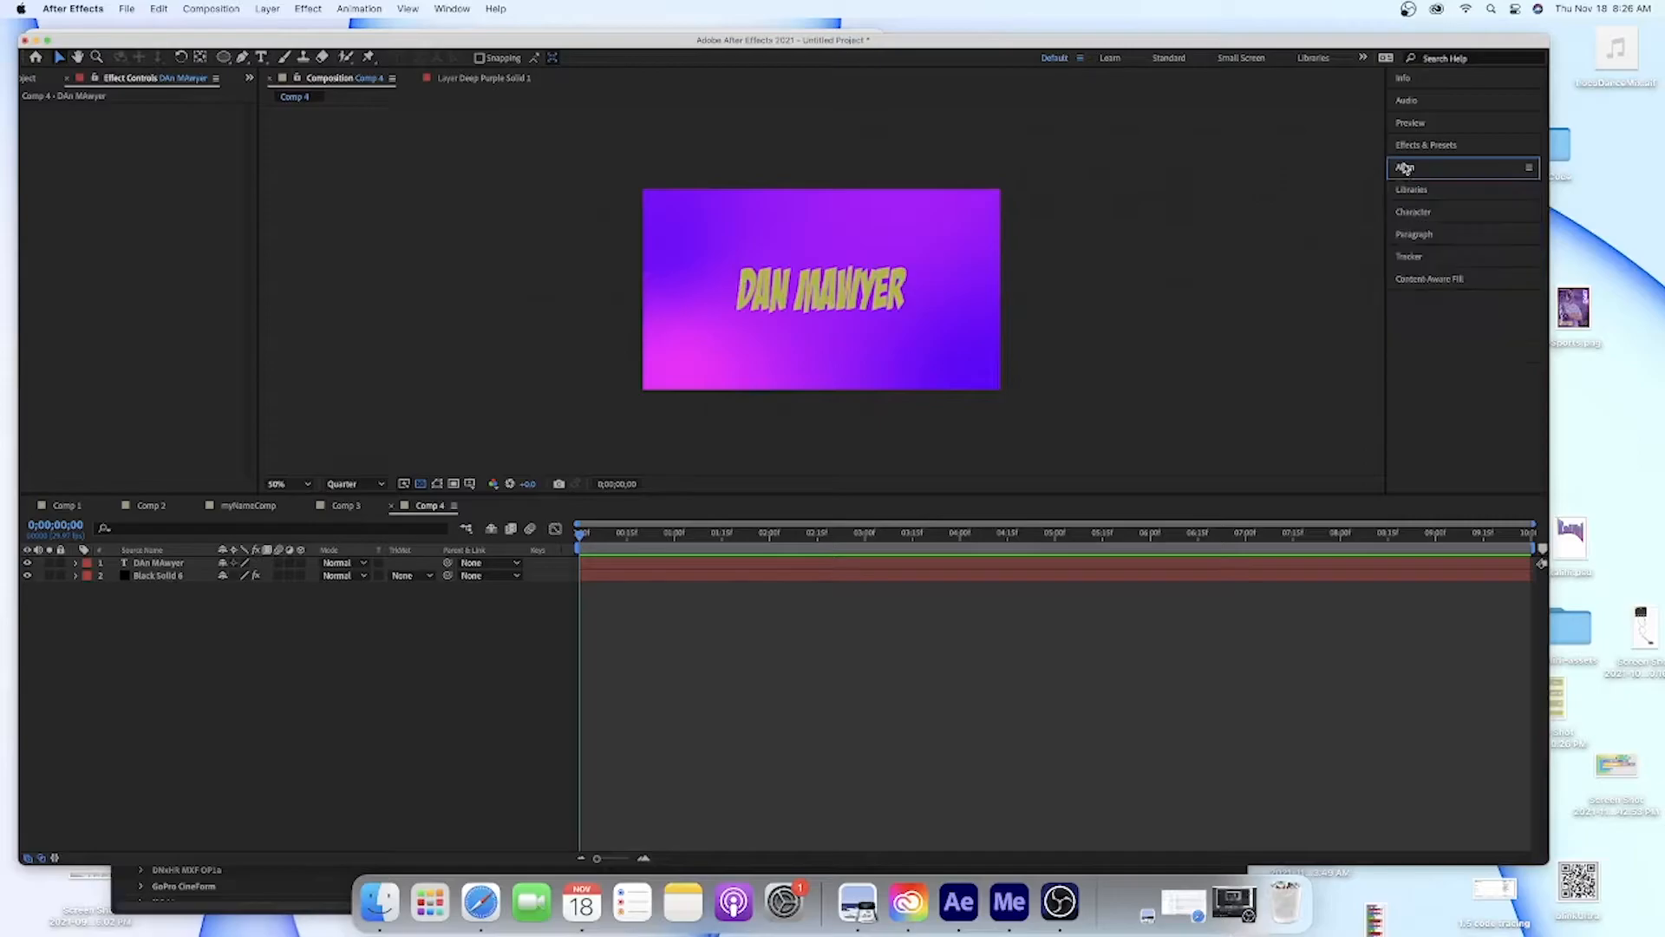
click(1425, 235)
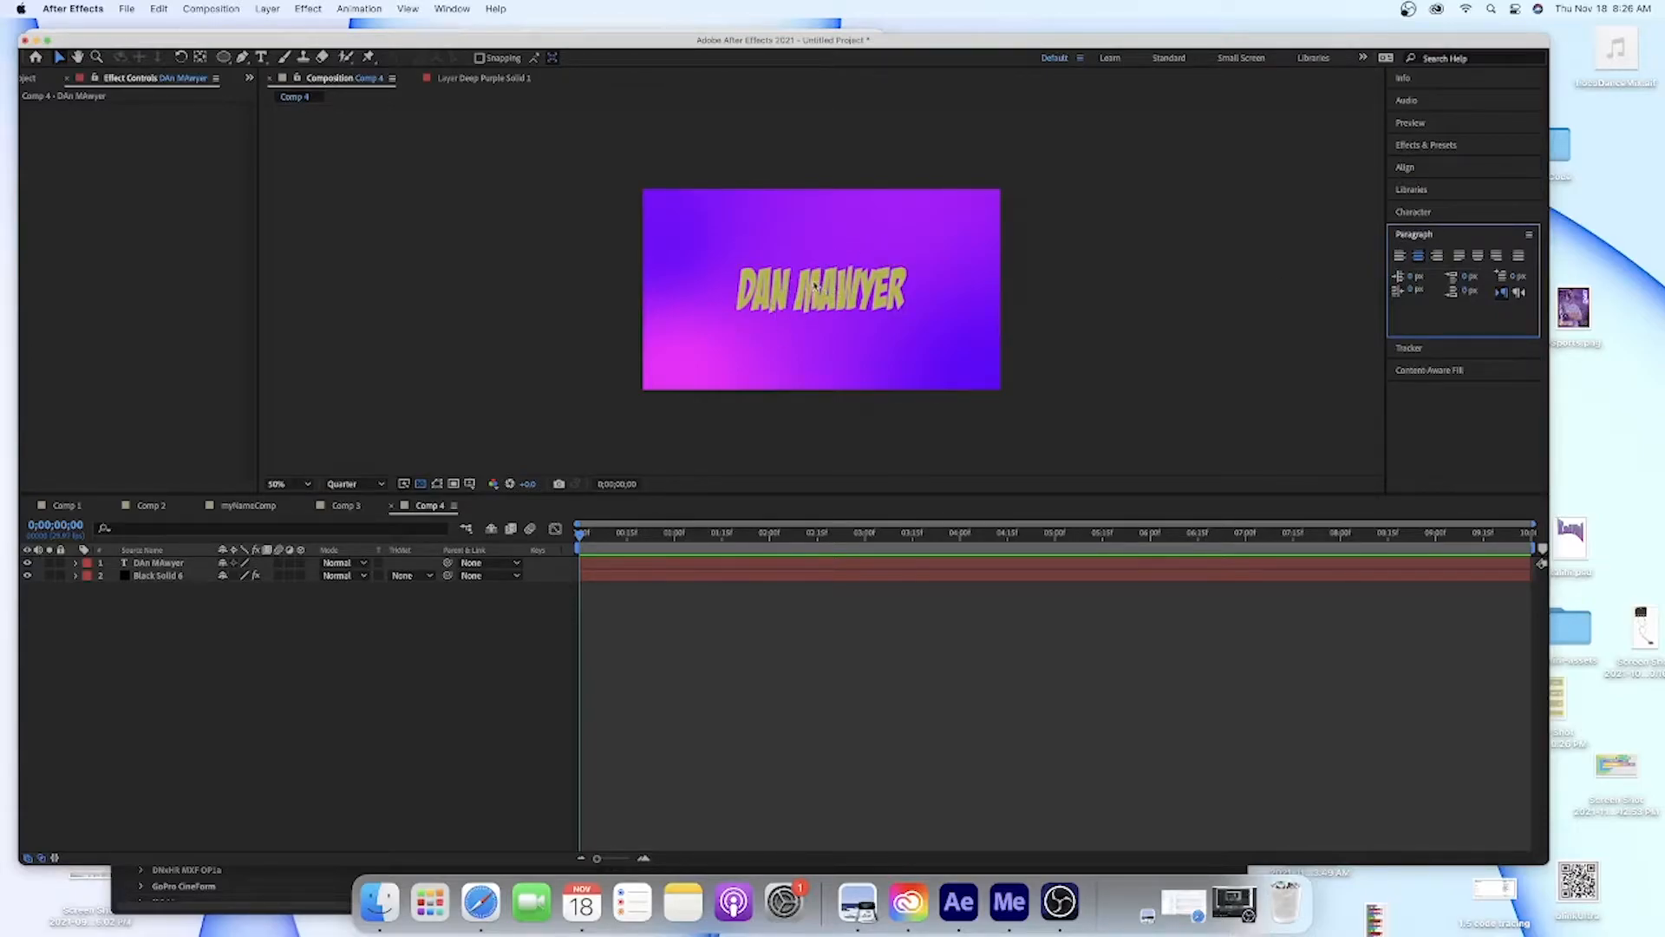
click(1416, 235)
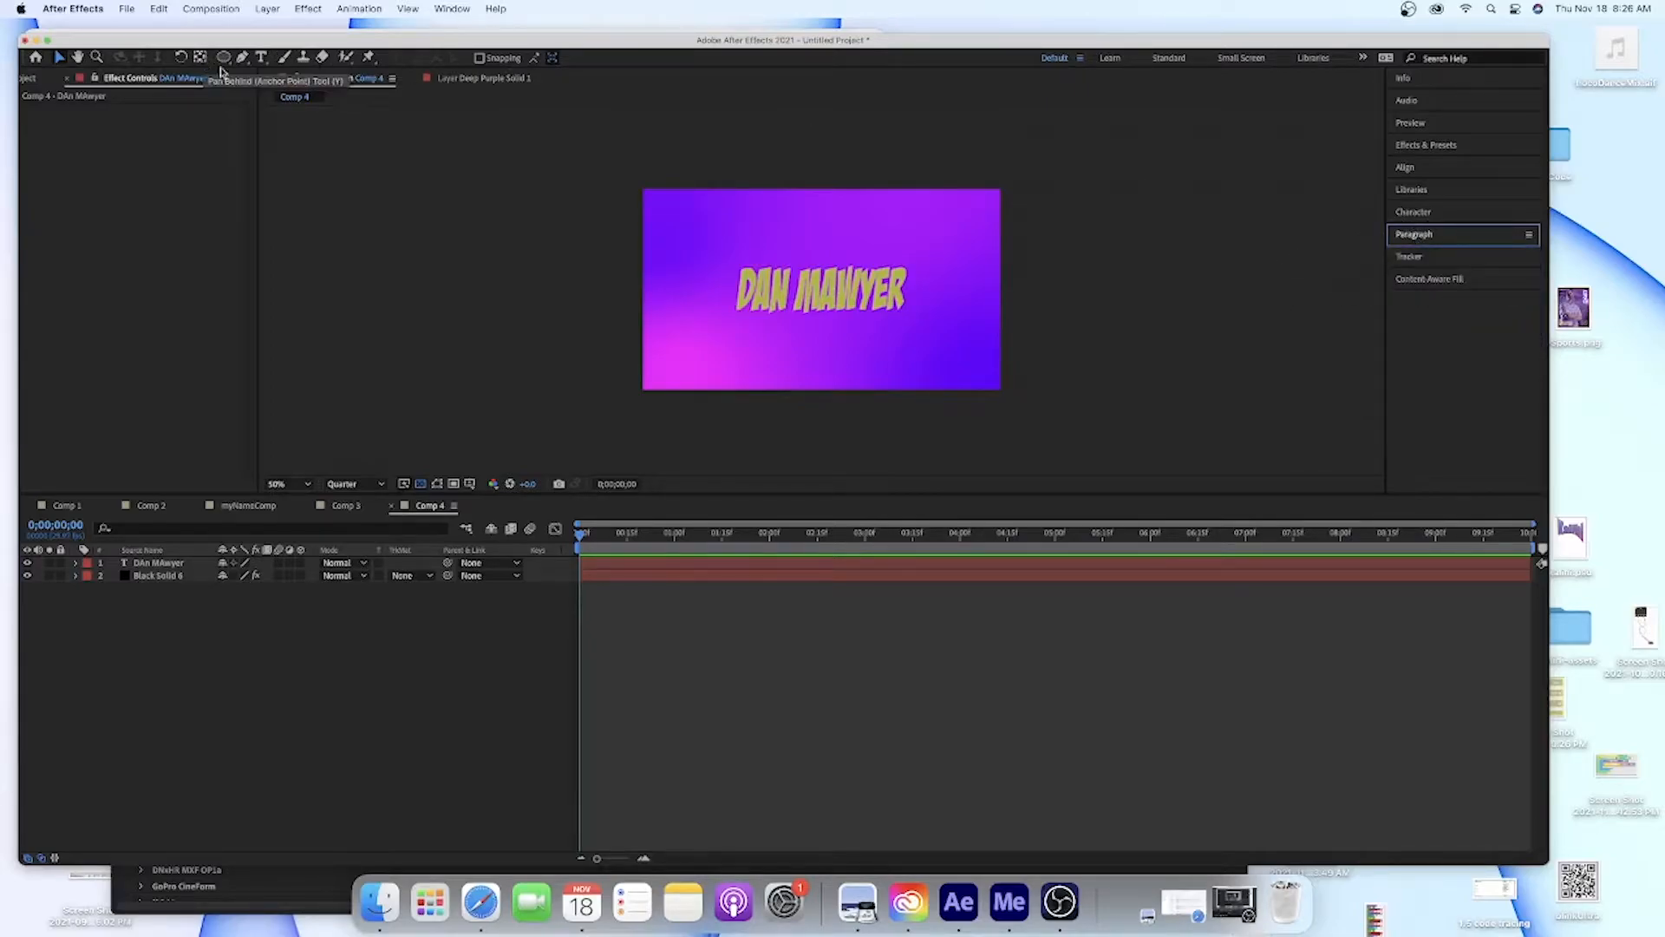
Move the playhead to 0;00;00;12 and select the name text layer
scroll(696, 337, up, 1)
scroll(694, 336, down, 1)
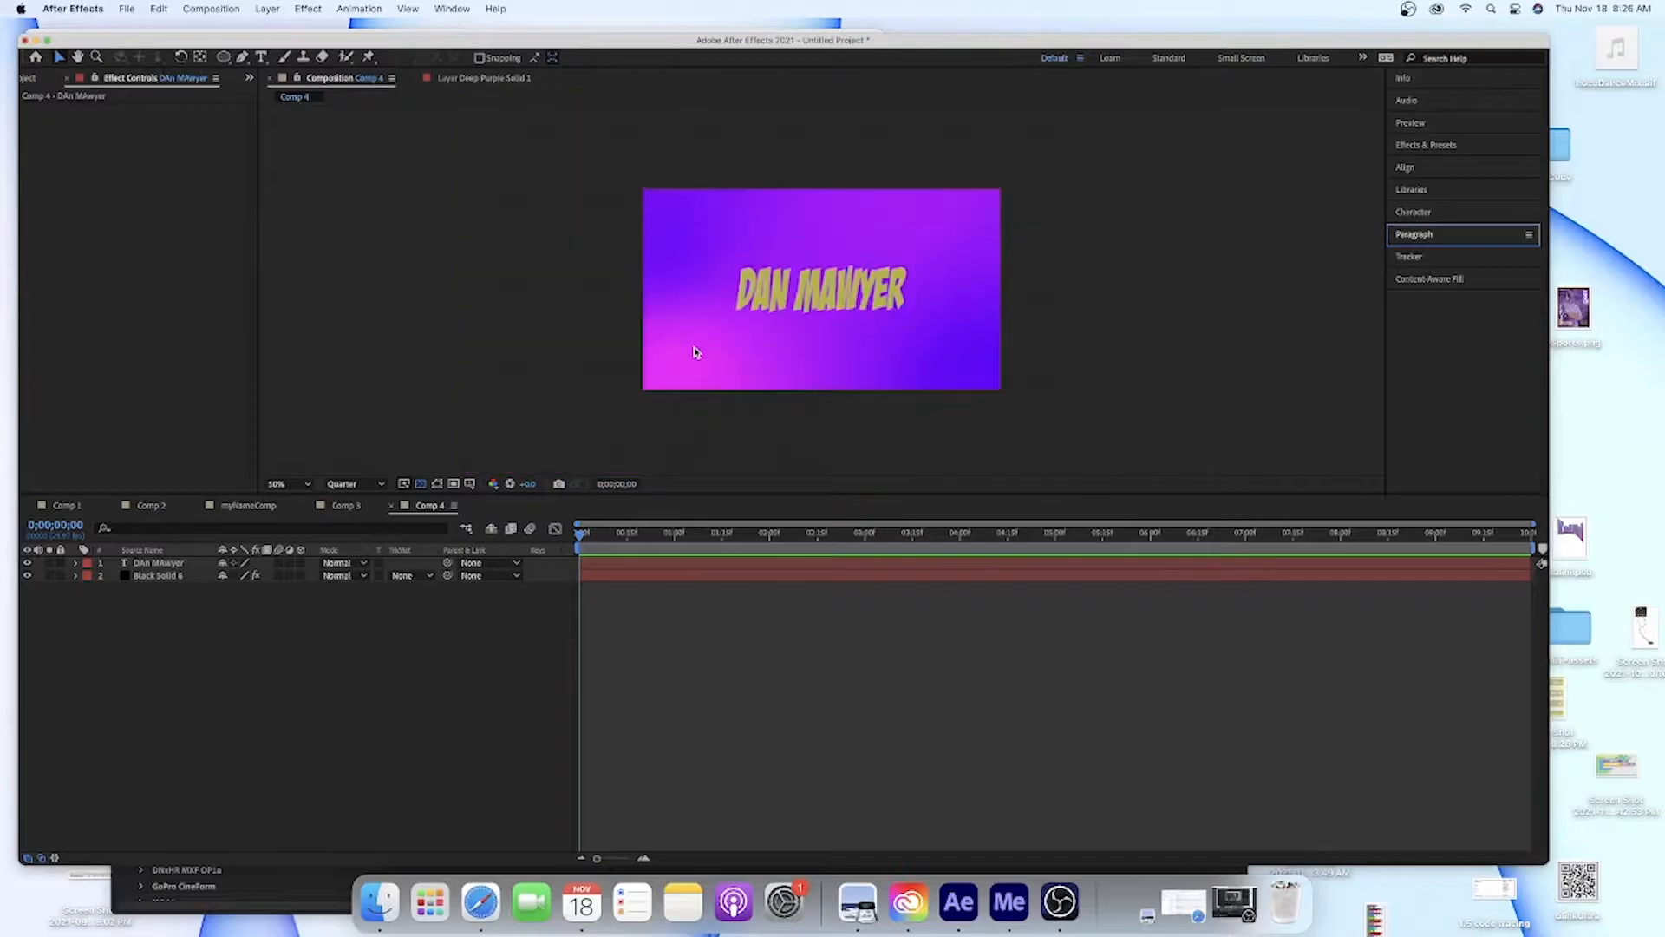
drag(577, 539, 617, 538)
click(165, 577)
click(163, 563)
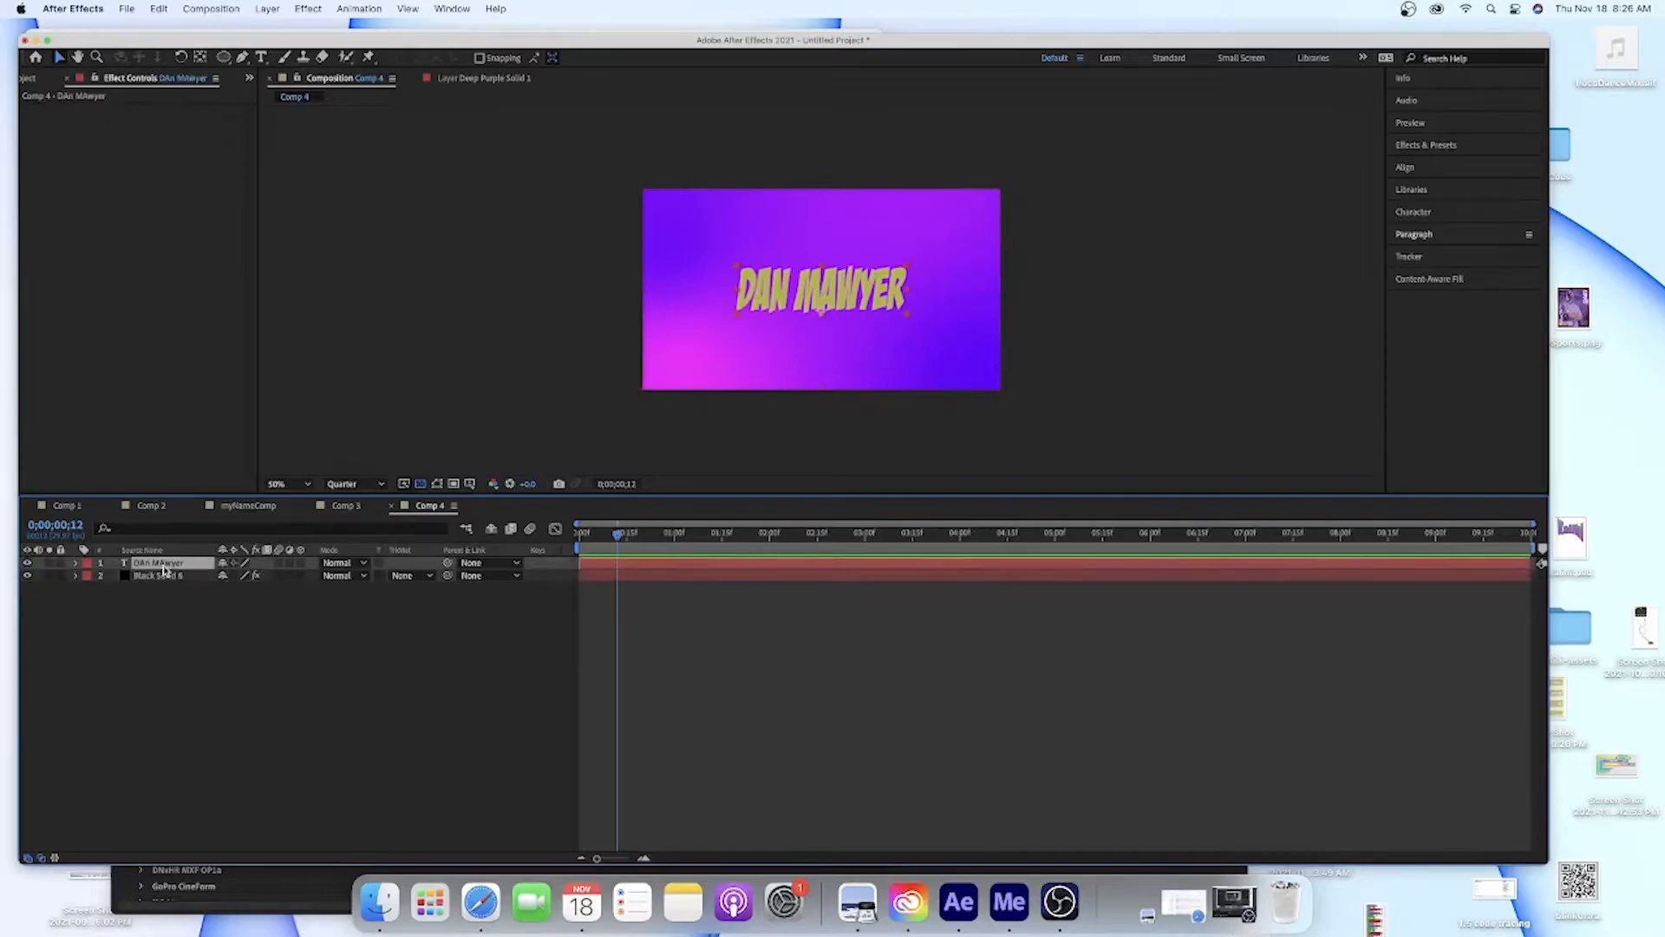
Enable the 3D Layer switch on the name text, keeping the CINEMA 4D renderer
click(301, 564)
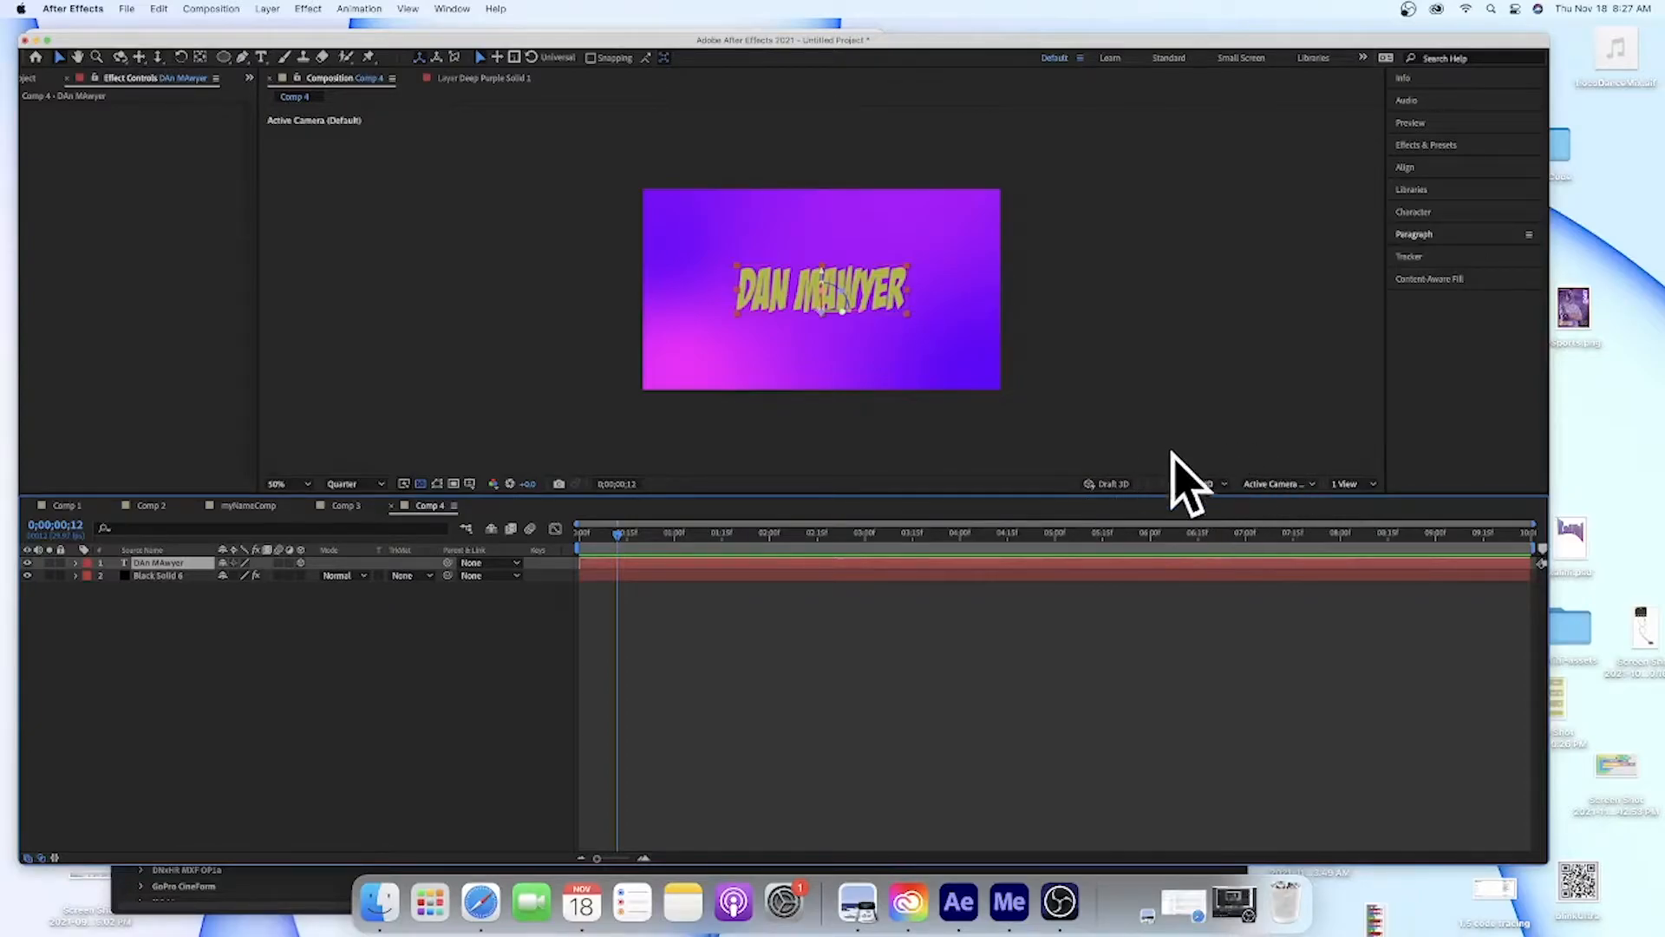
click(1199, 482)
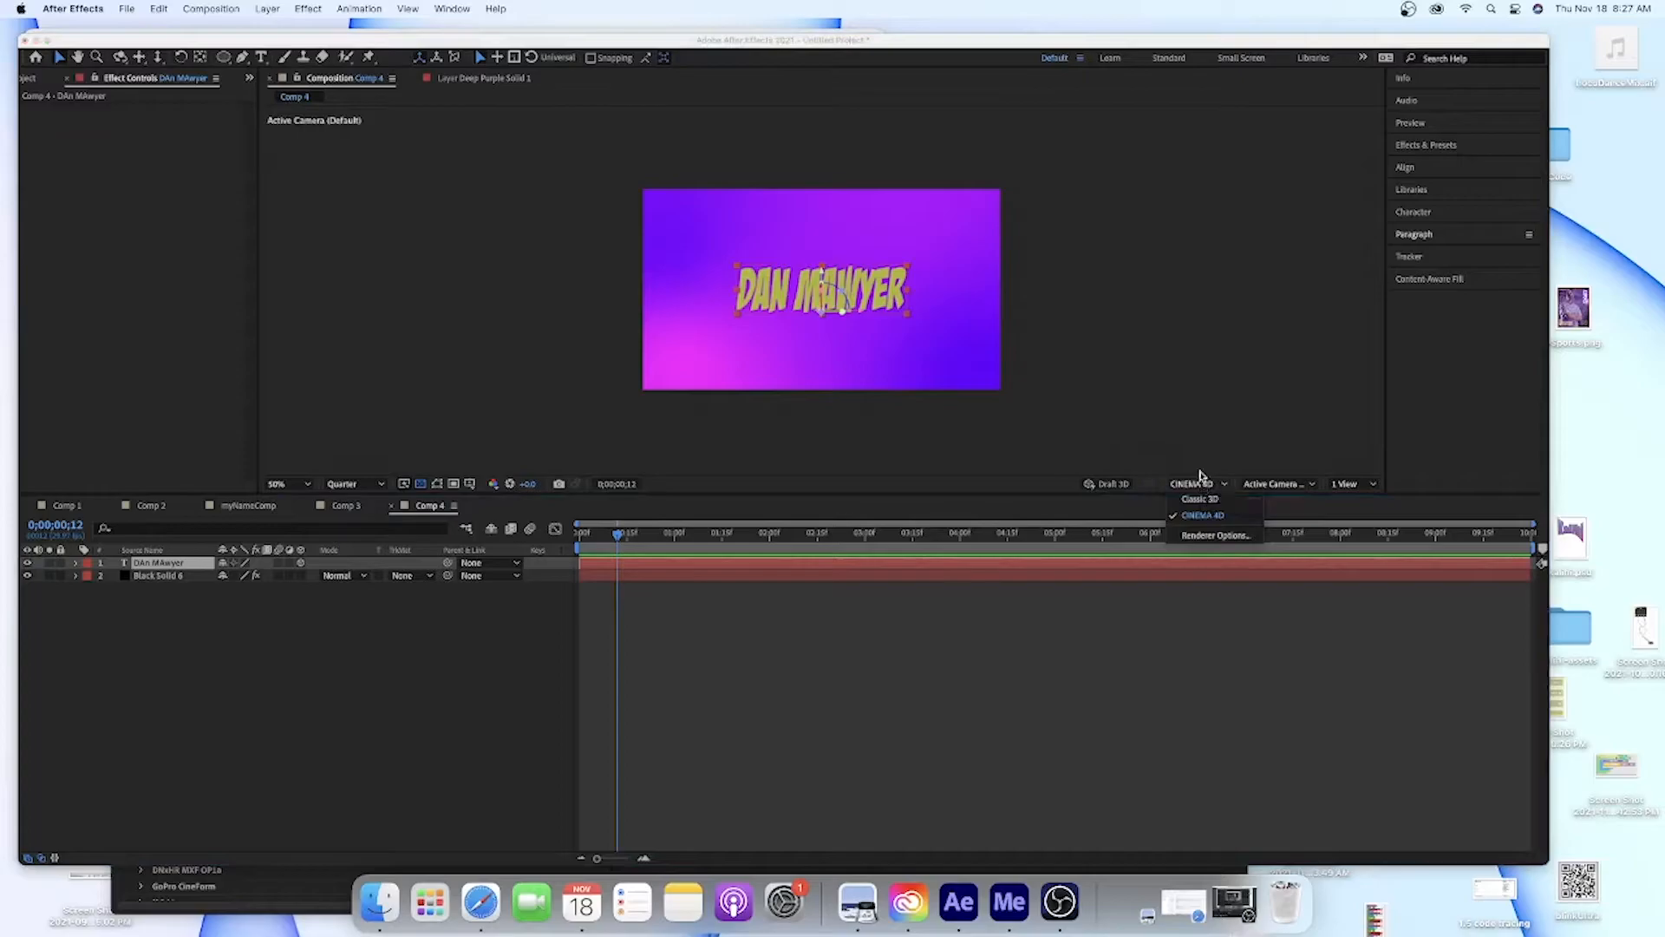
click(1204, 516)
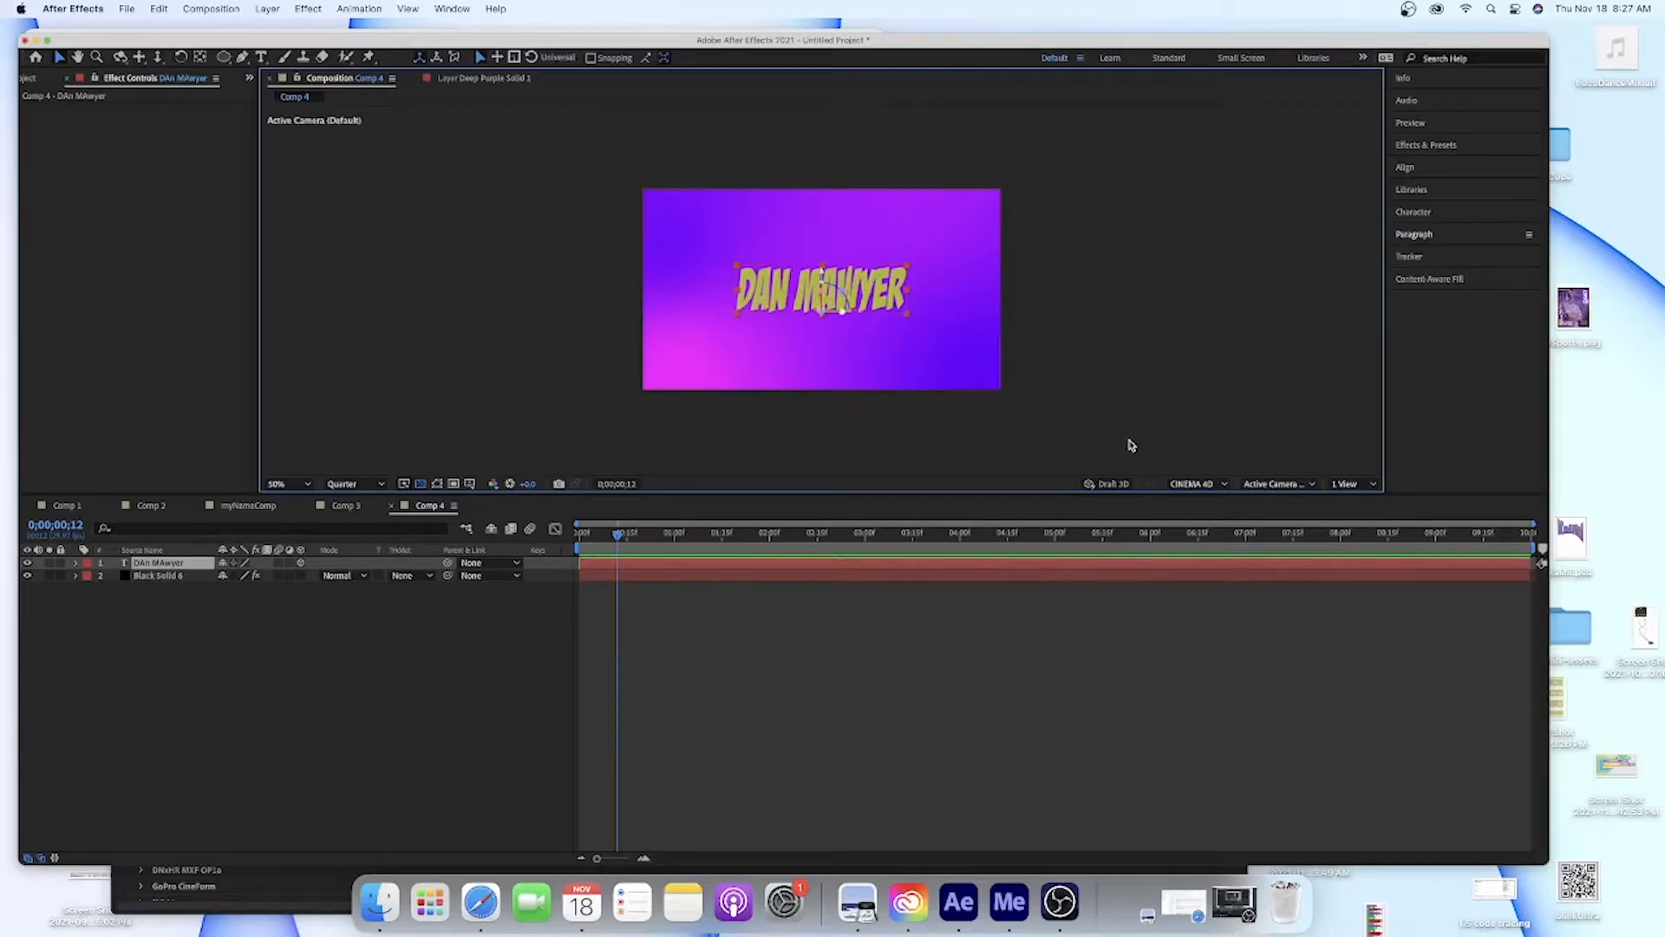
View the scene in Custom View 1 at 200% and drag the text layer up and right in 3D
click(1273, 485)
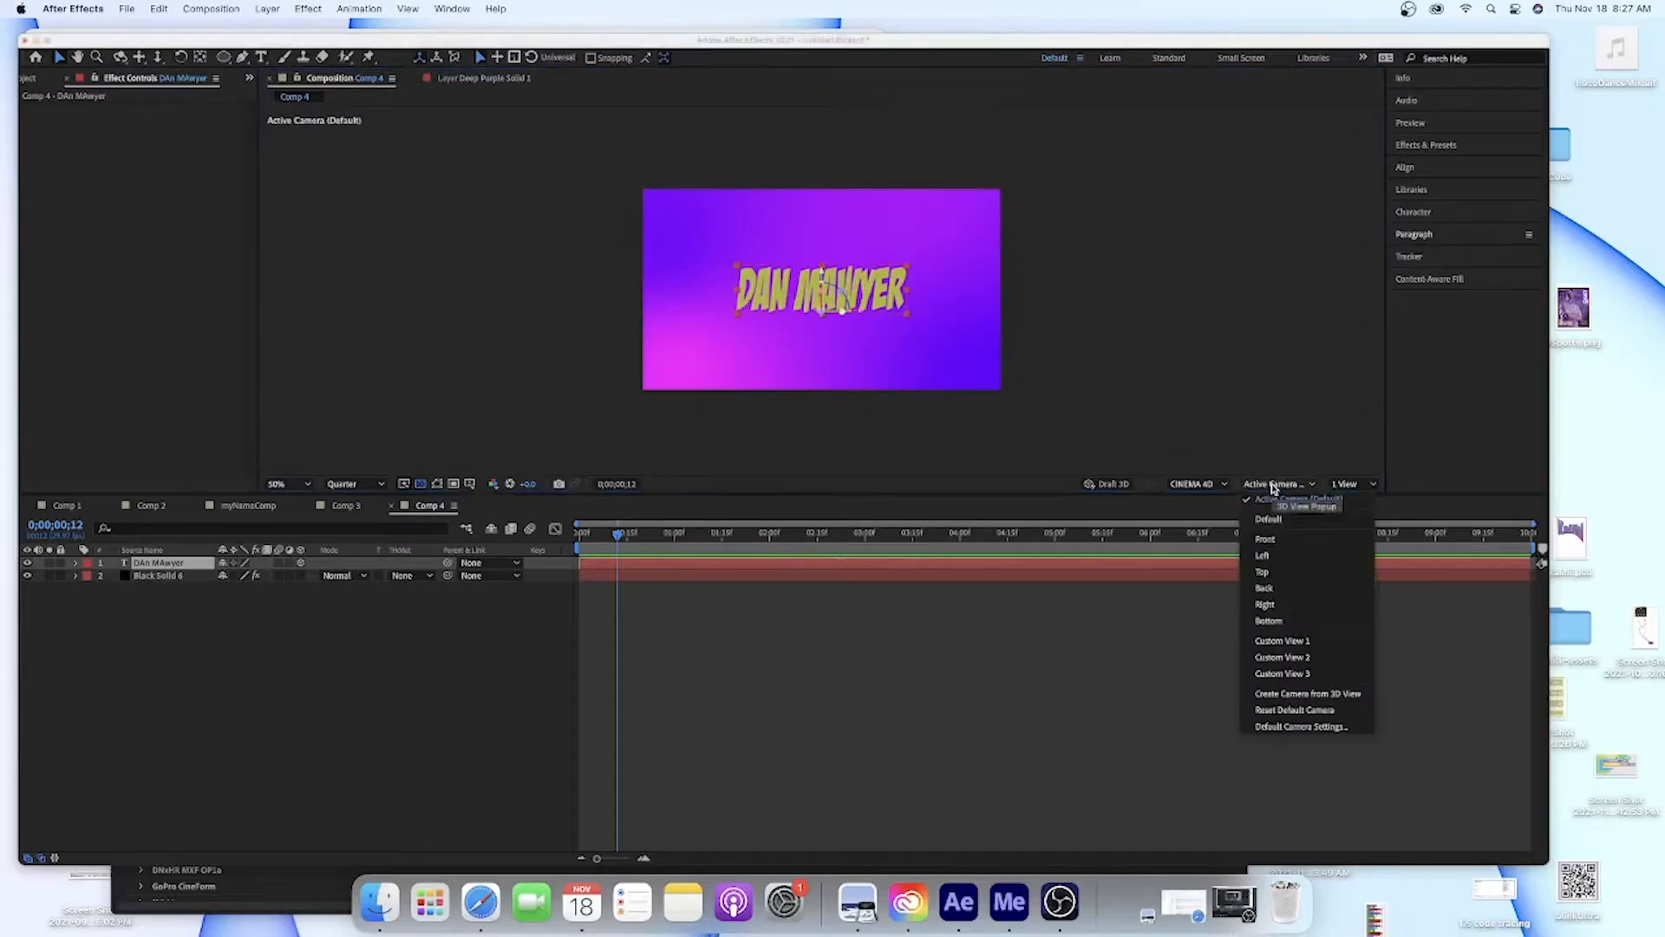
click(1290, 643)
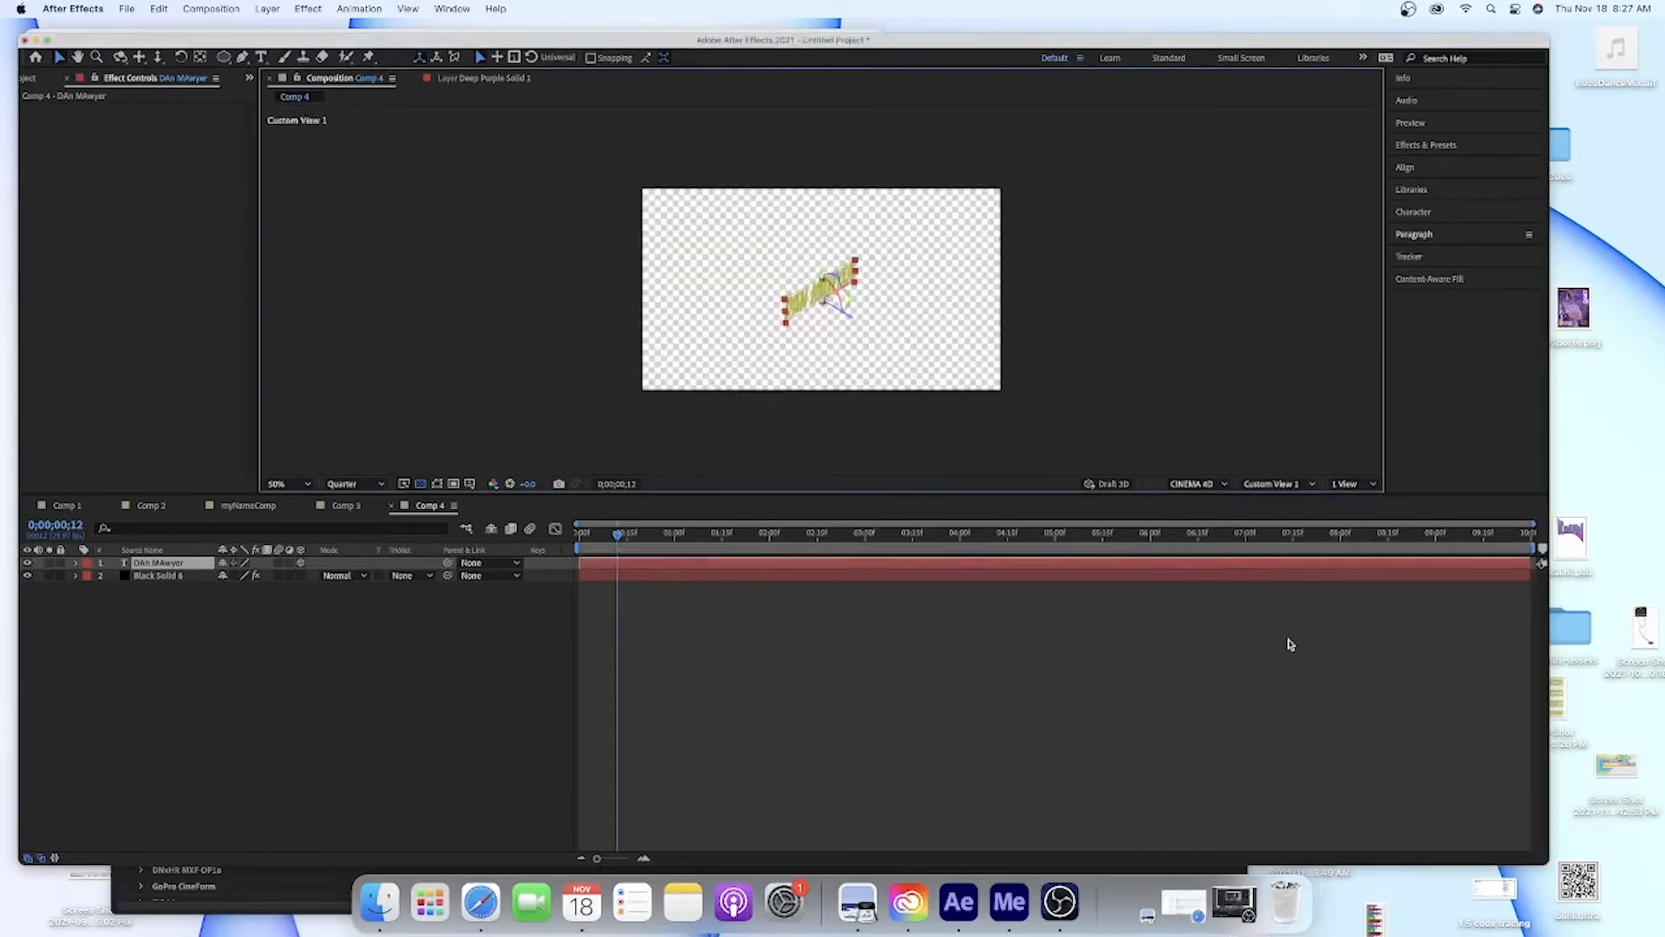
key(/)
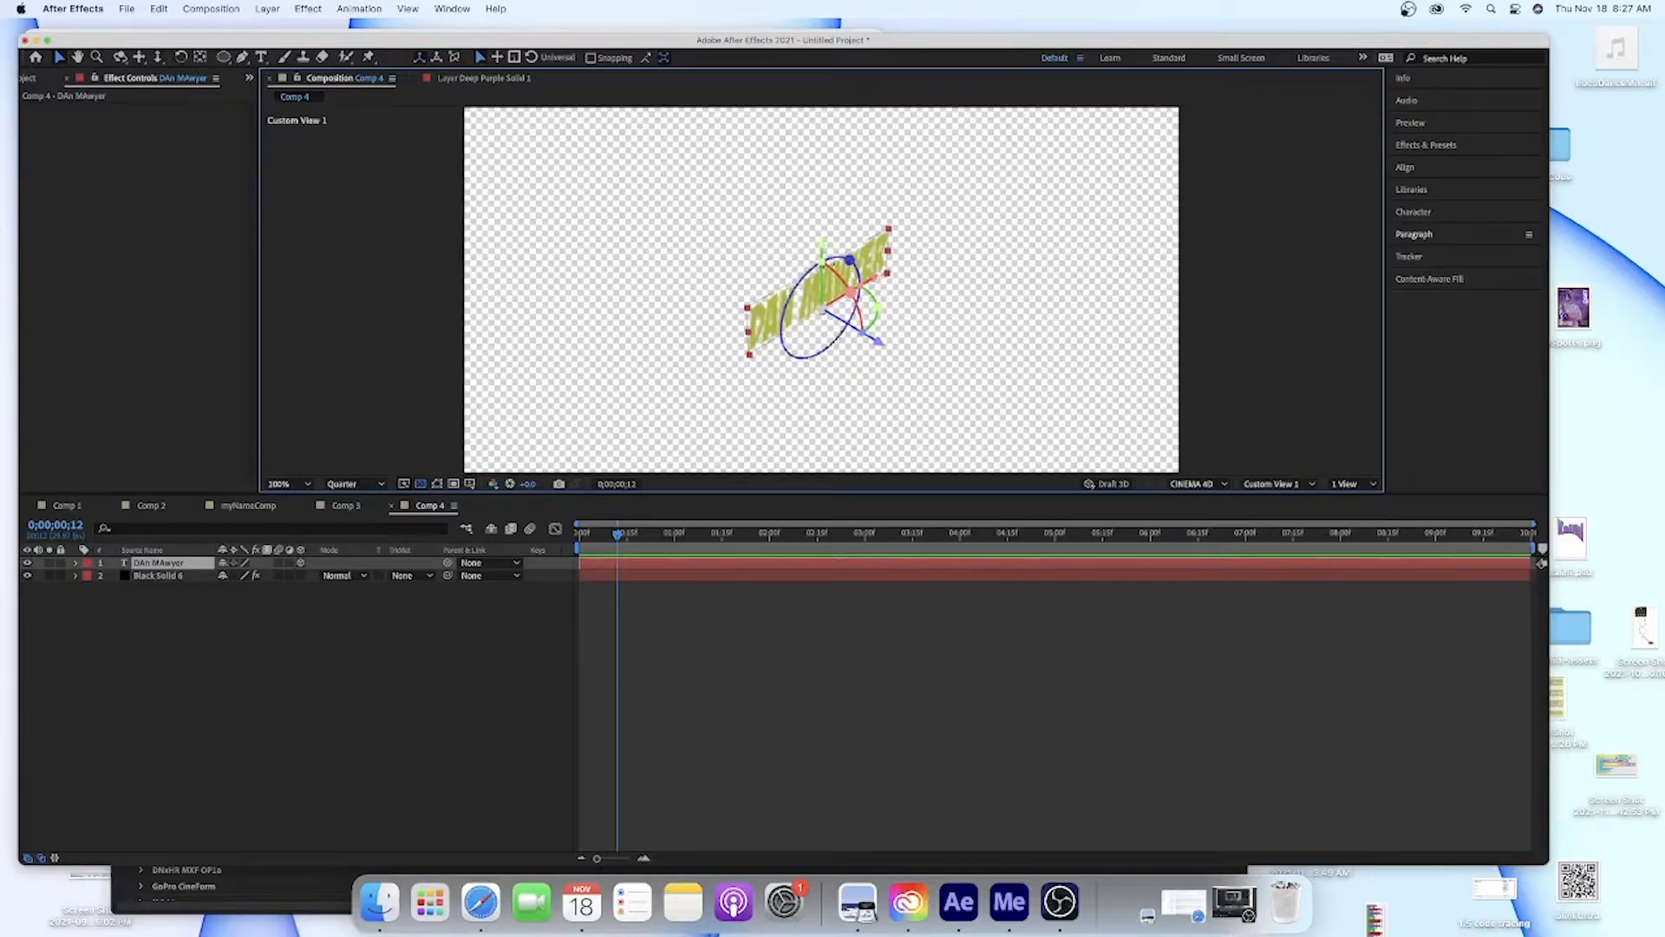
key(period)
drag(877, 280, 765, 369)
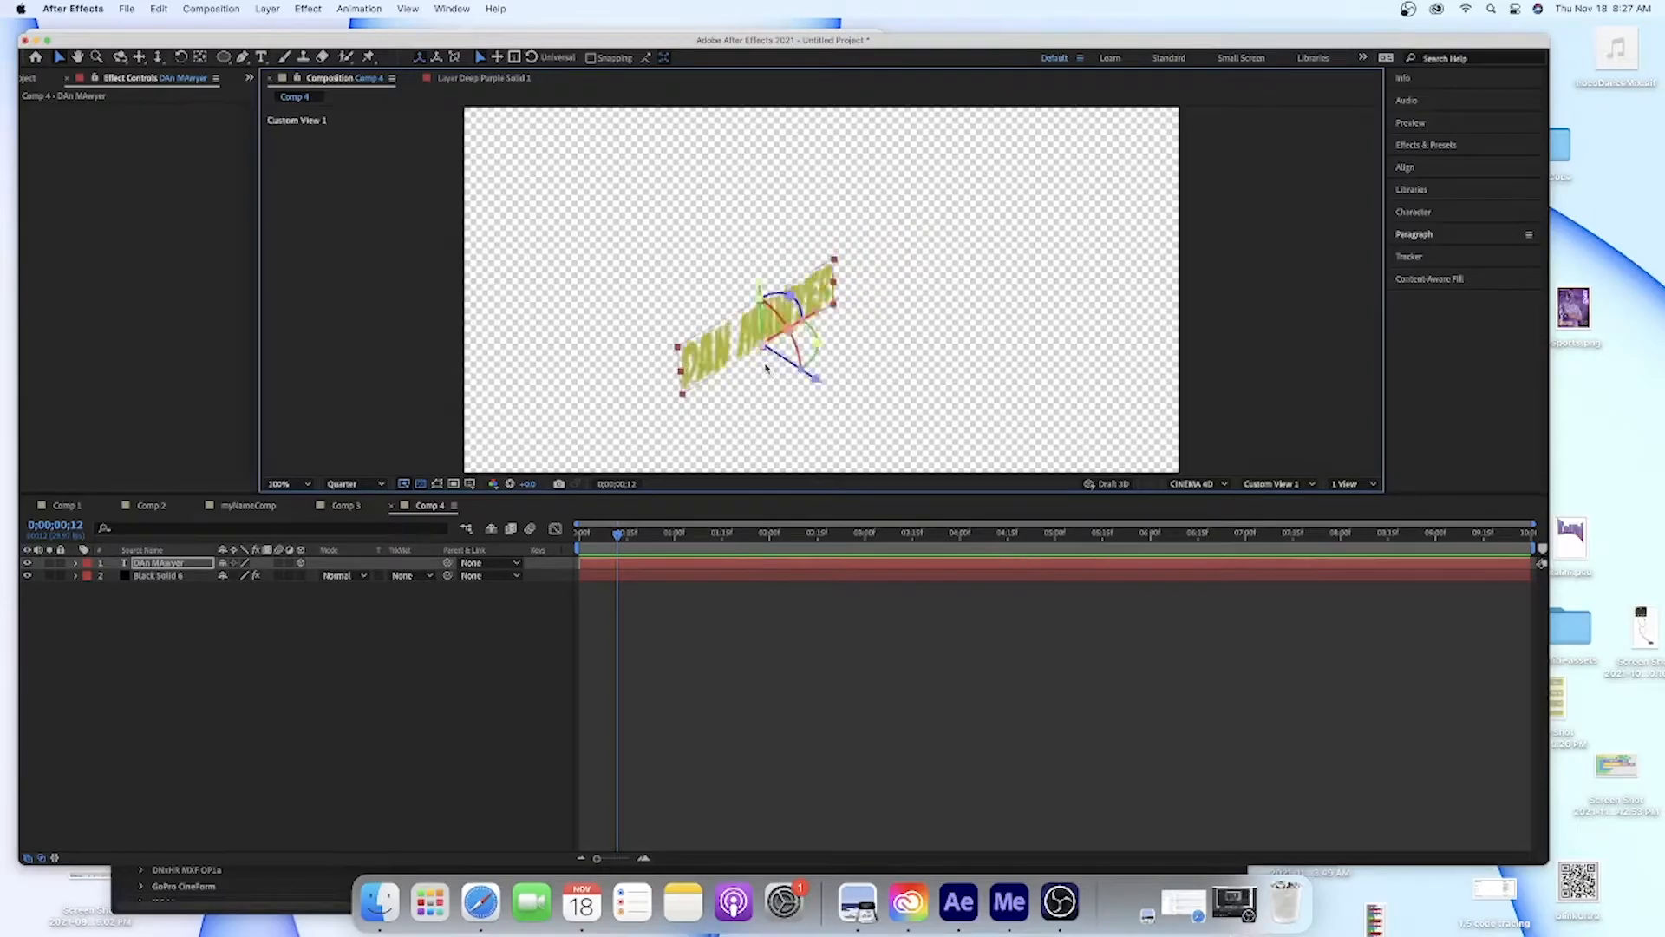
drag(819, 314, 932, 259)
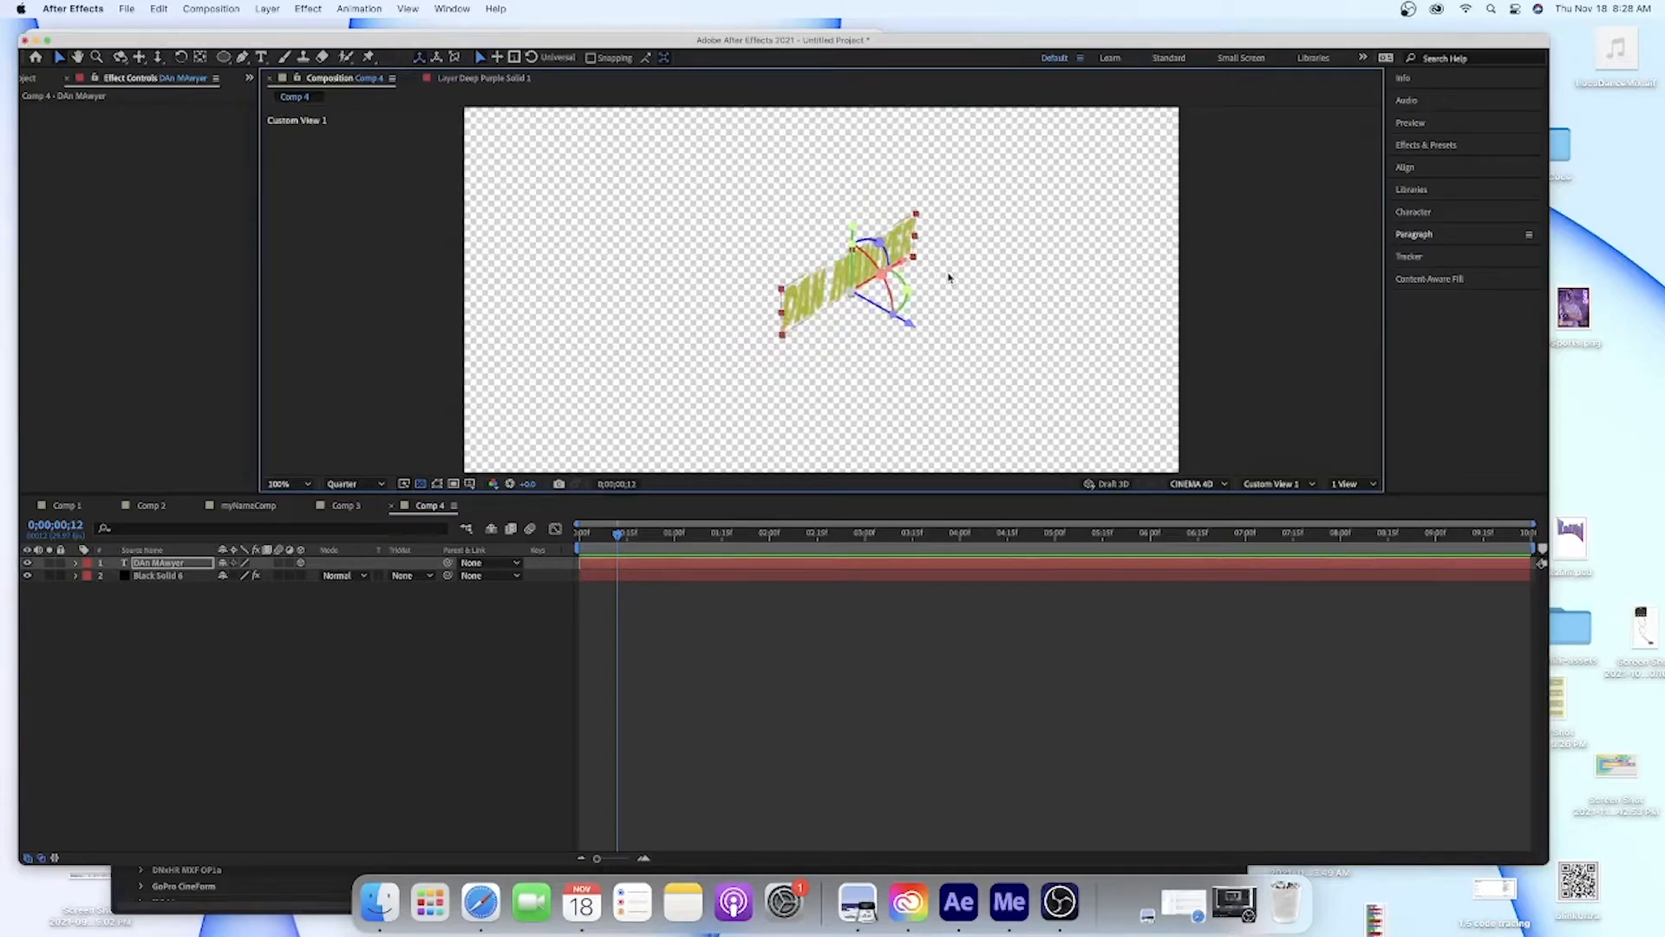
Keep the preview at Quarter resolution, trial-drag the text along X and Y, then undo the moves
click(360, 483)
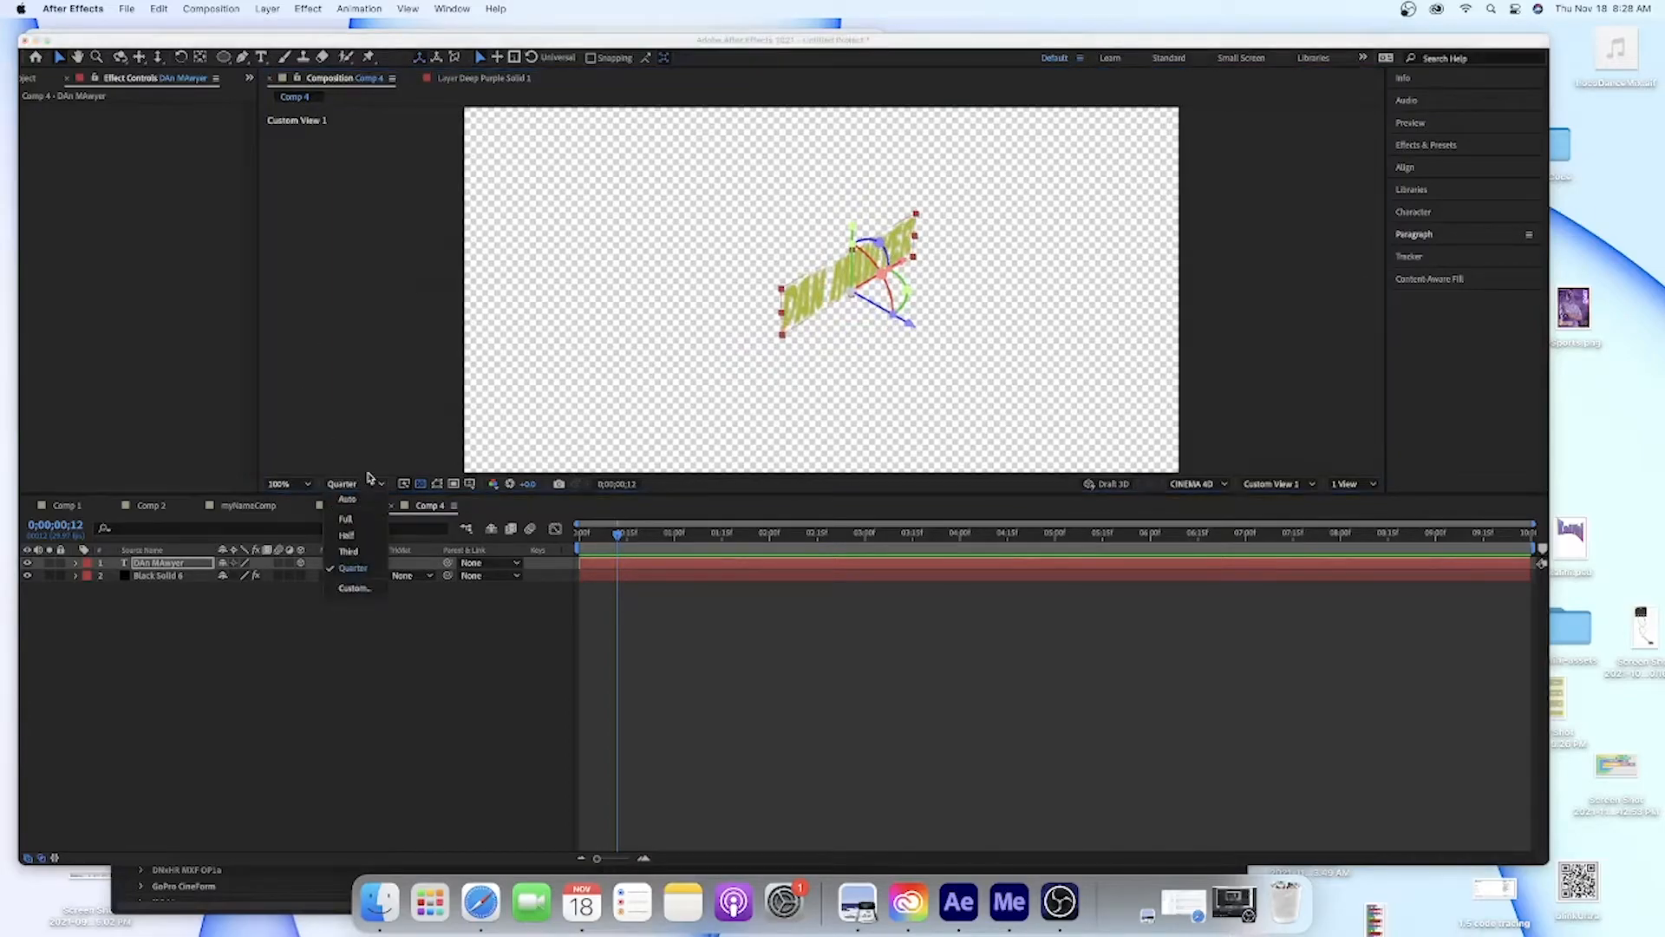
click(355, 568)
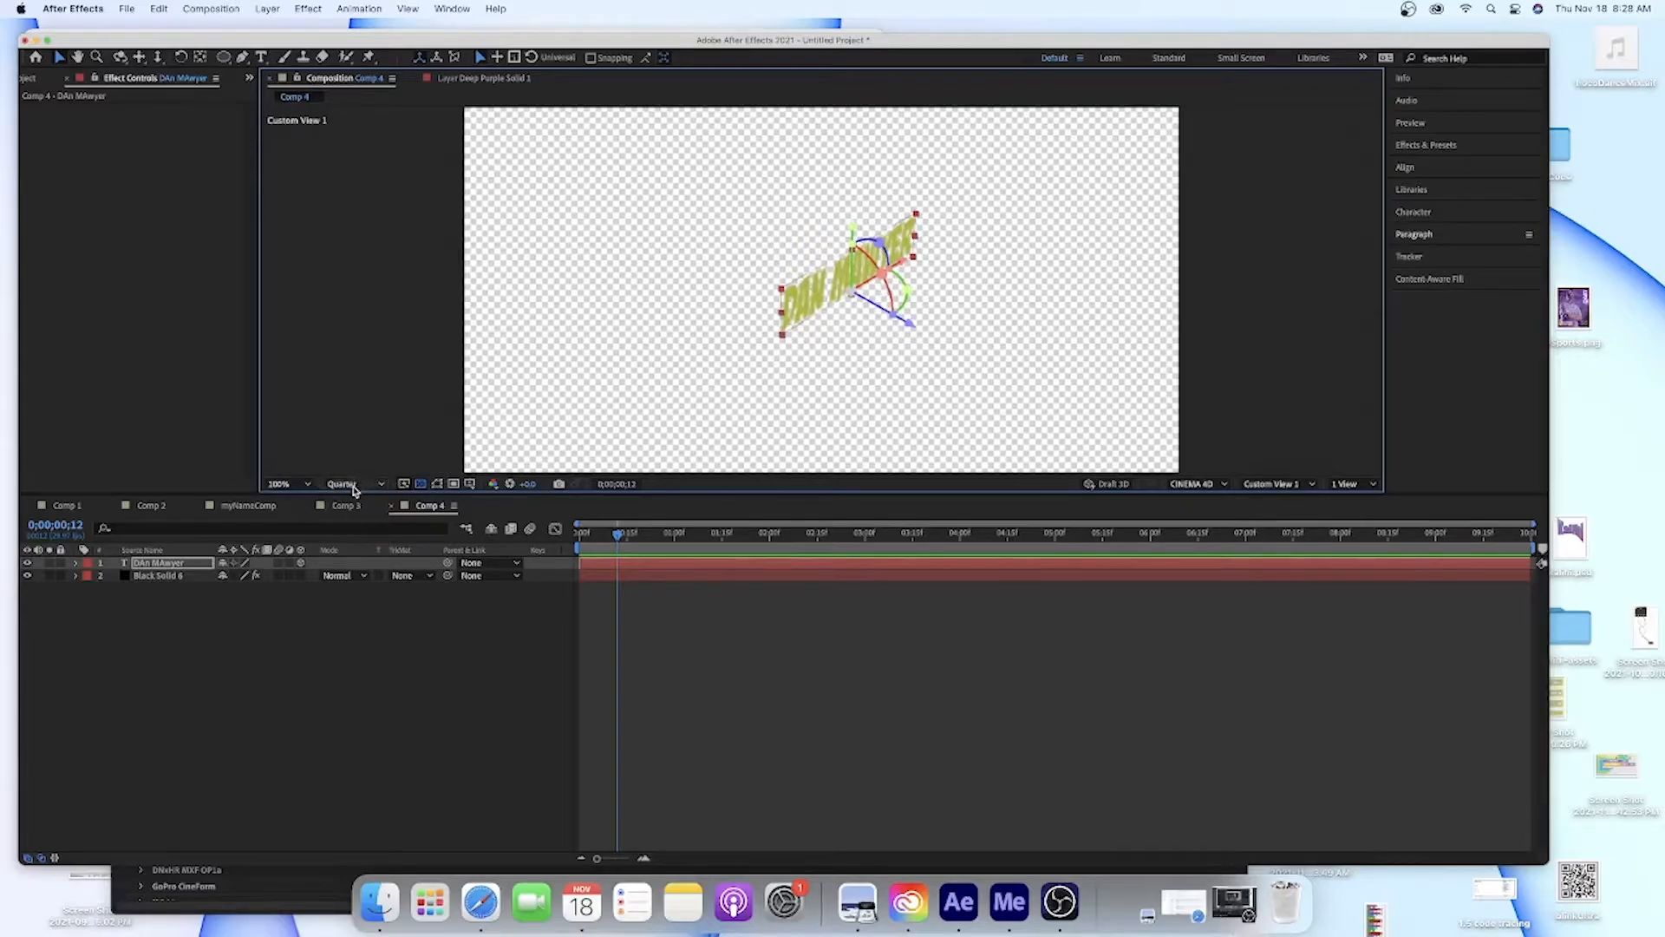
drag(906, 260, 899, 382)
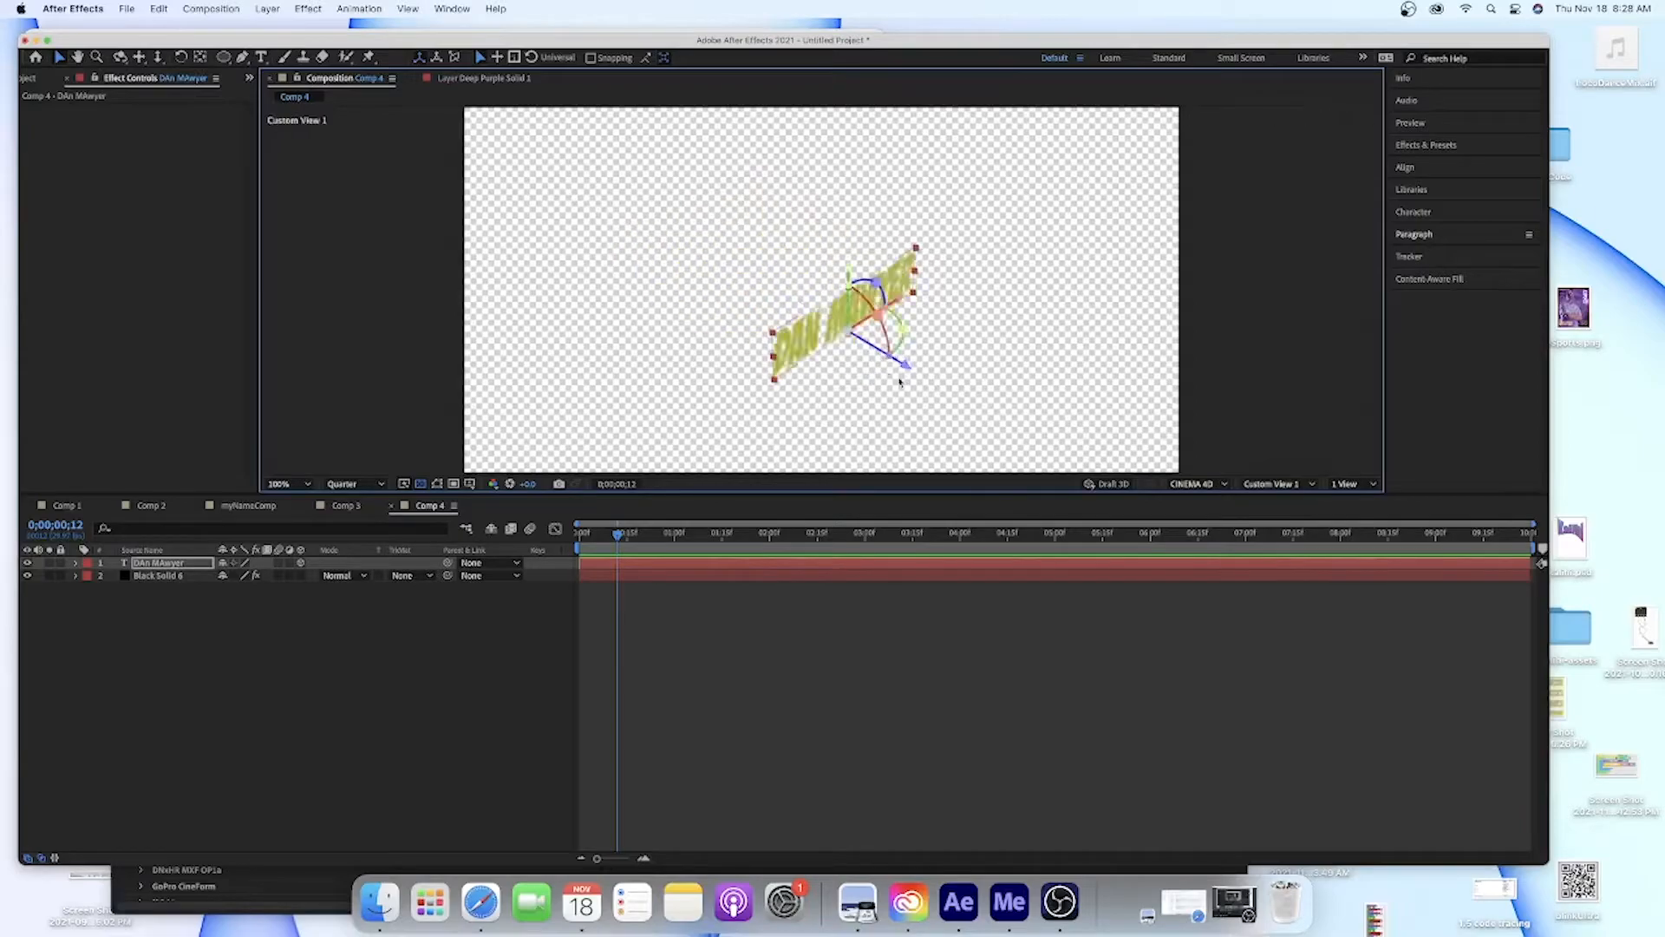
drag(847, 270, 858, 278)
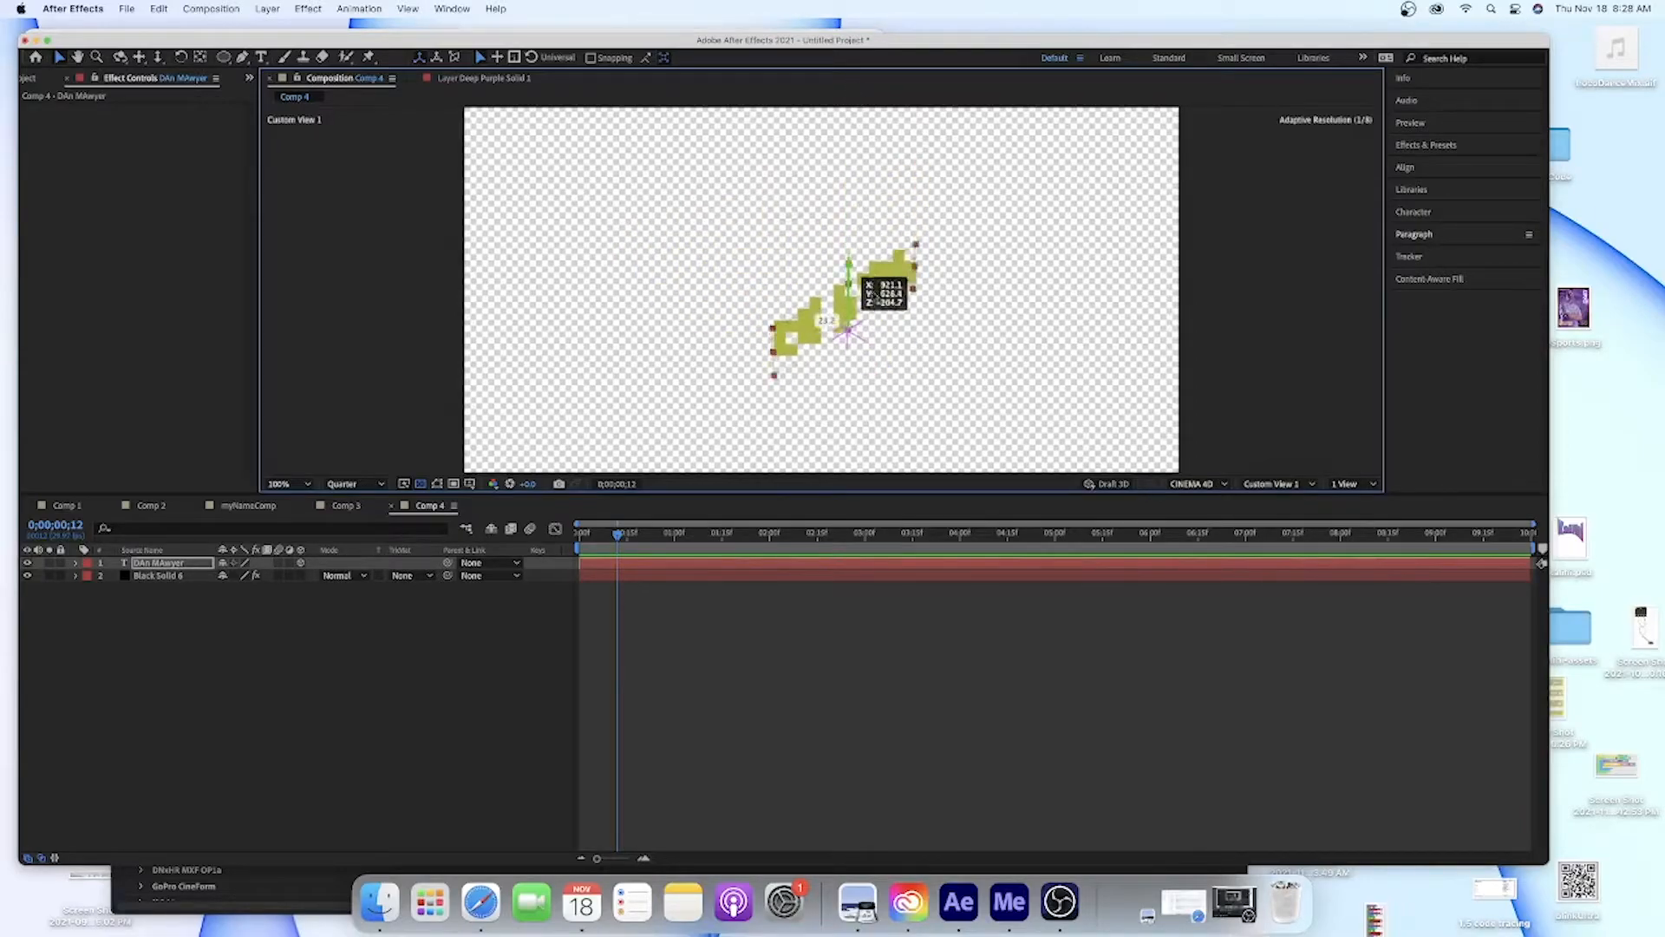
drag(859, 213, 831, 108)
drag(885, 284, 862, 143)
key(super+z)
key(super+z)
key(super+z)
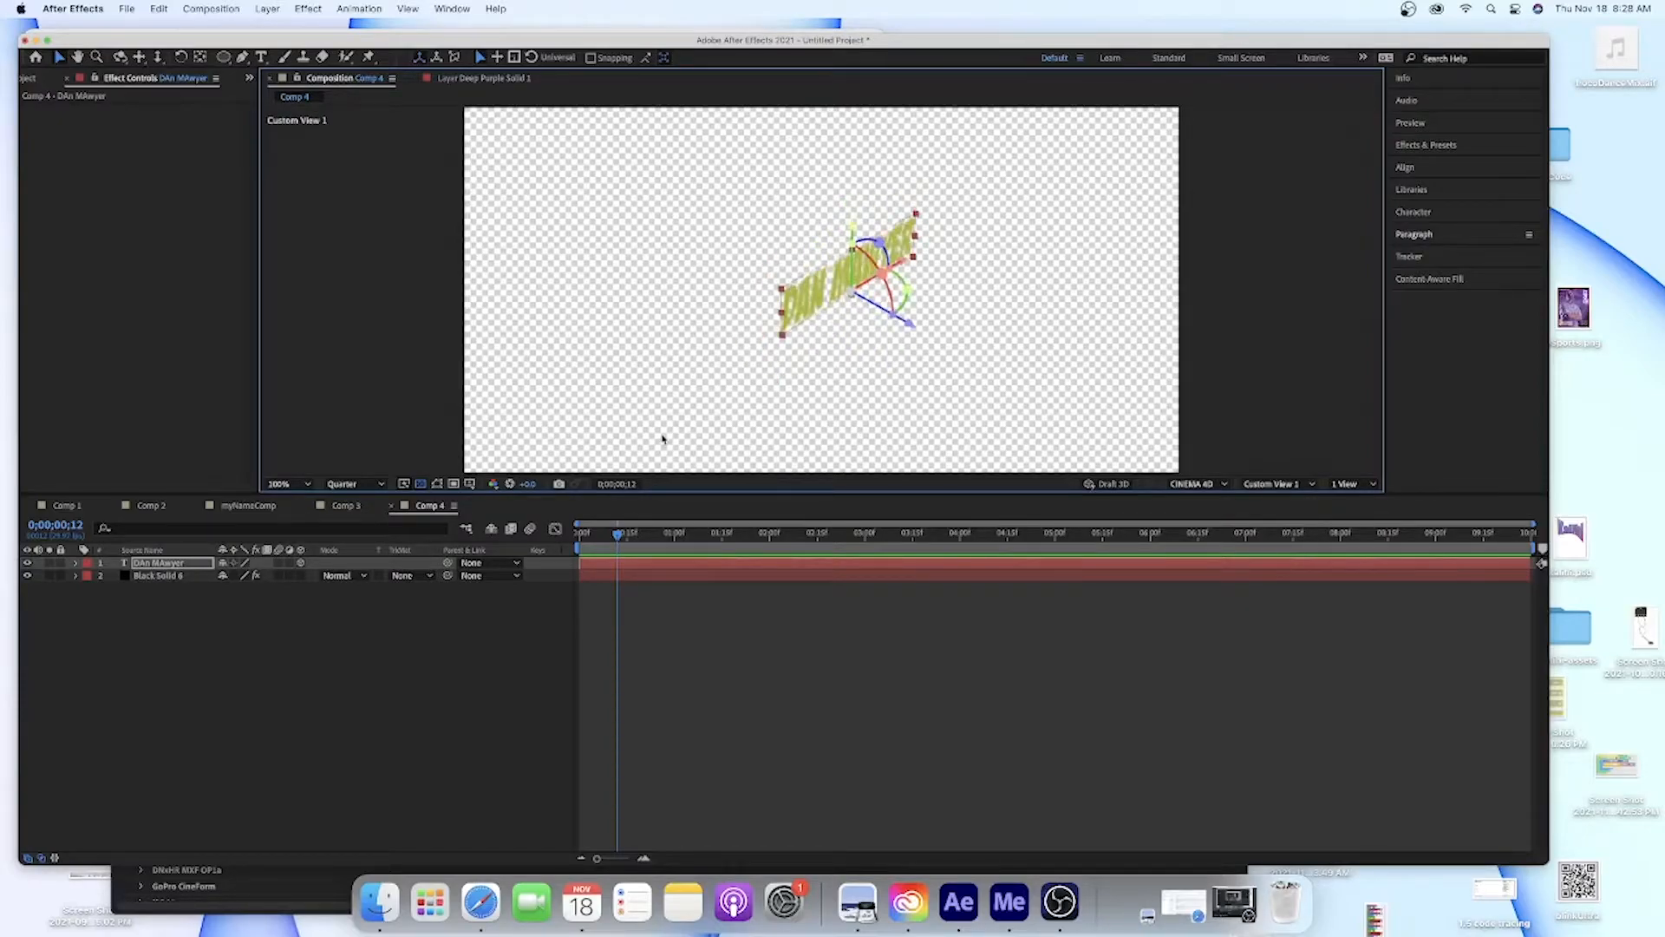
key(super+z)
key(super+z)
key(super+z)
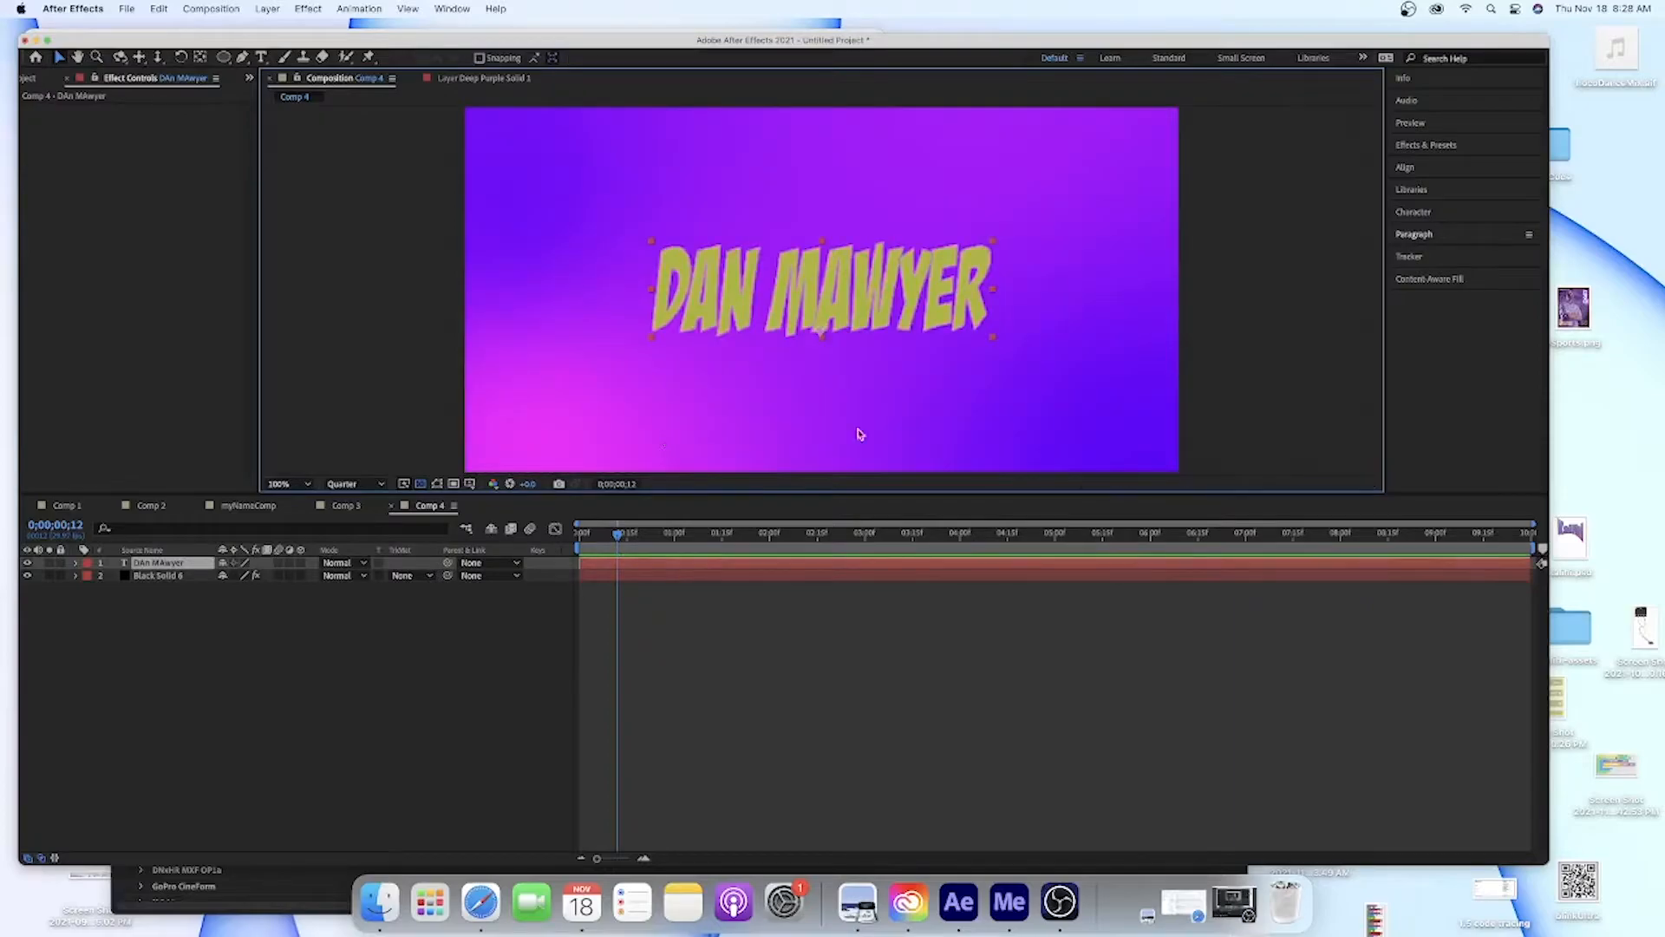
Turn on 3D for the text layer and compare the Active Camera and Custom View 1 angles
click(302, 564)
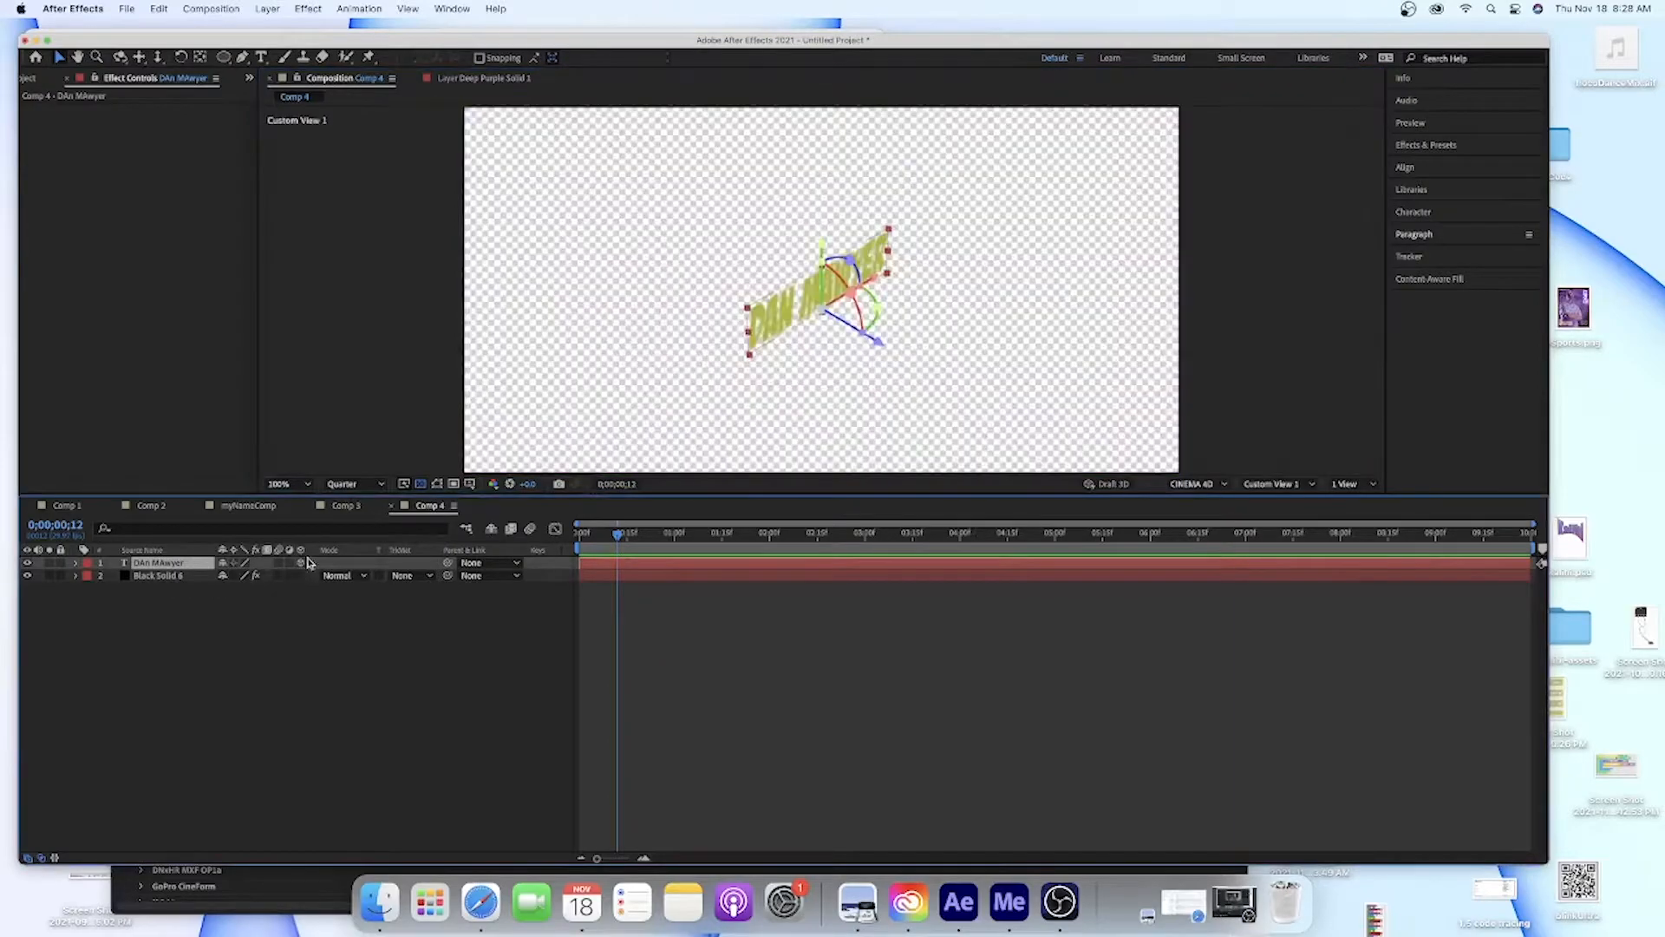
click(1291, 485)
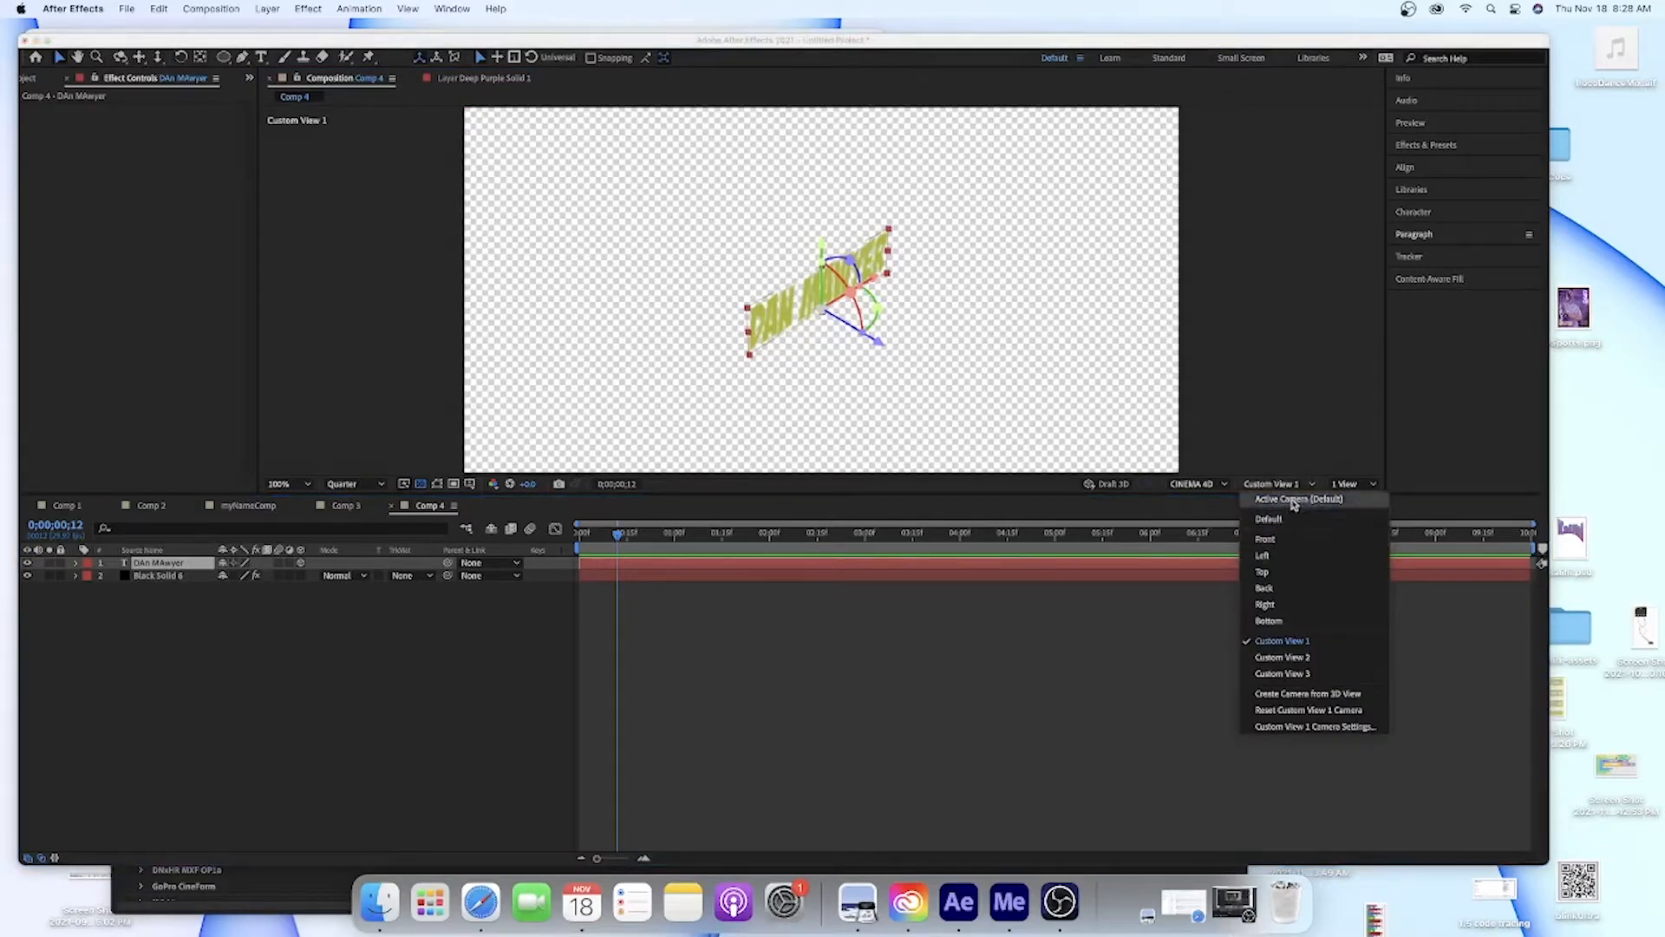
click(1292, 501)
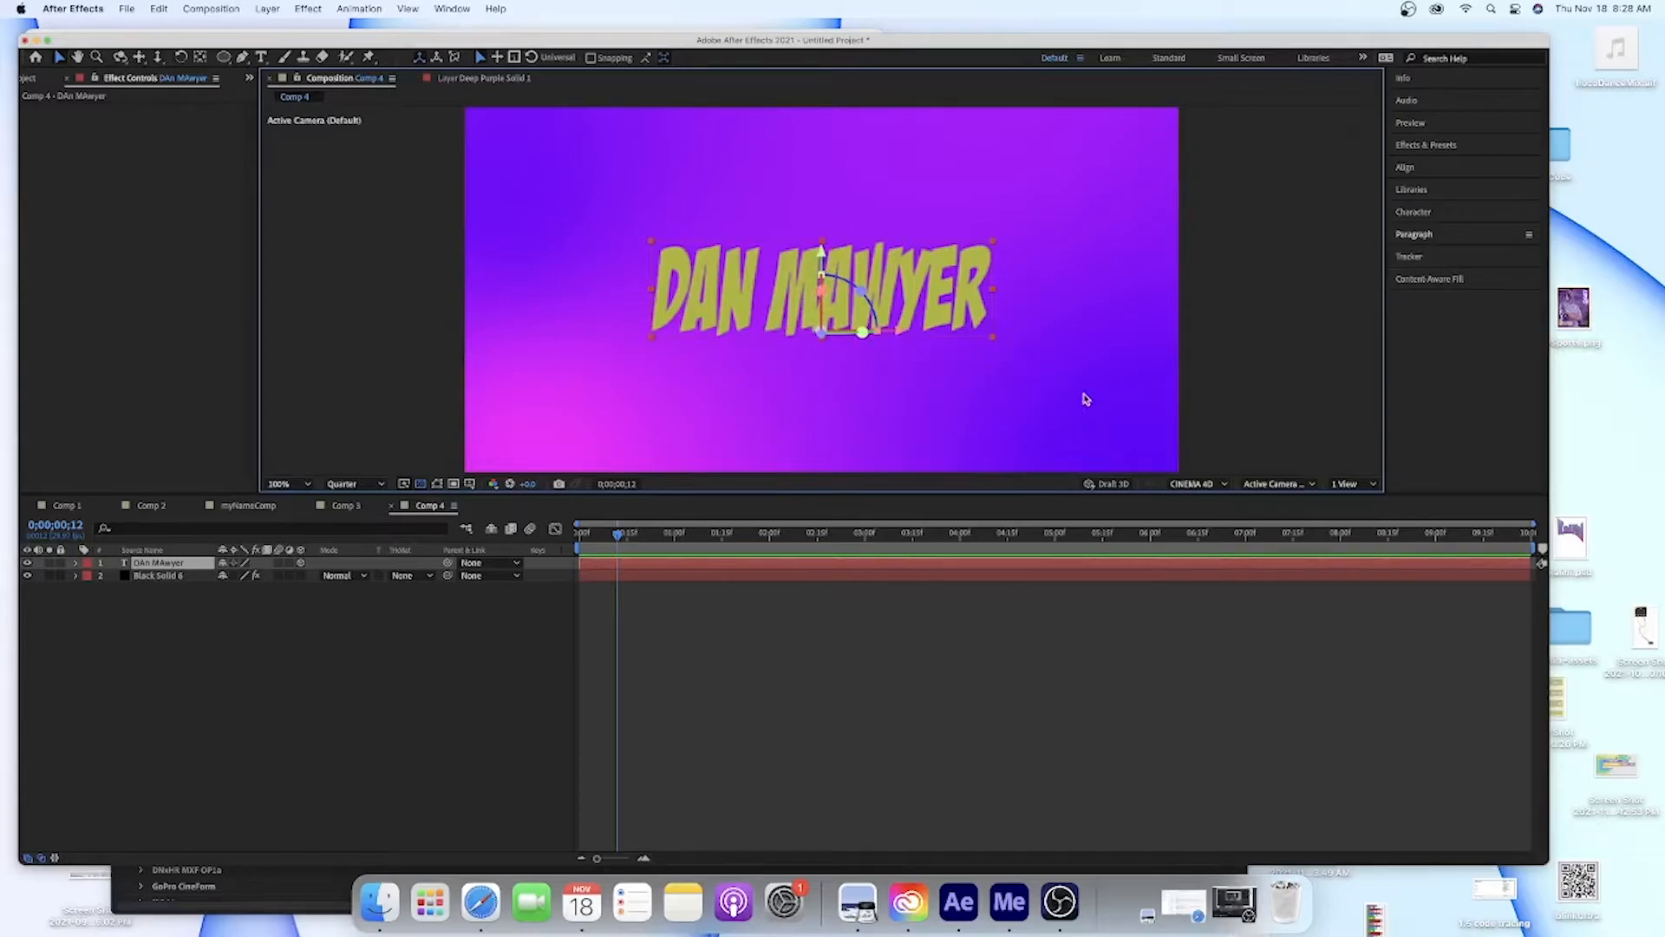
click(1278, 484)
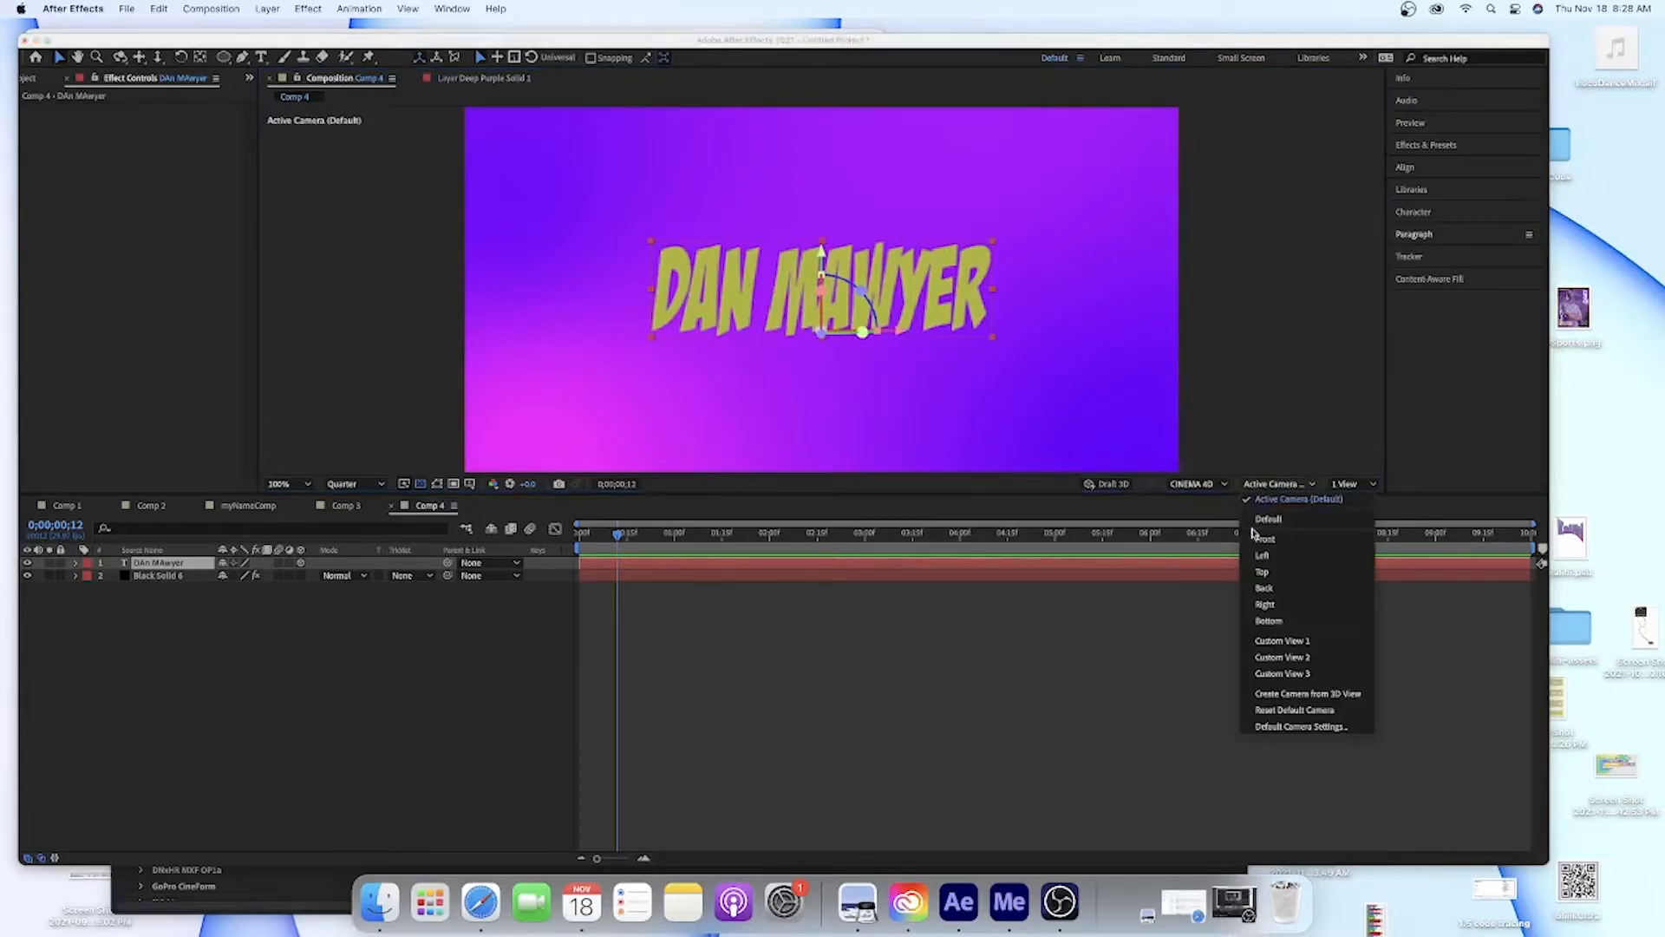
click(1287, 640)
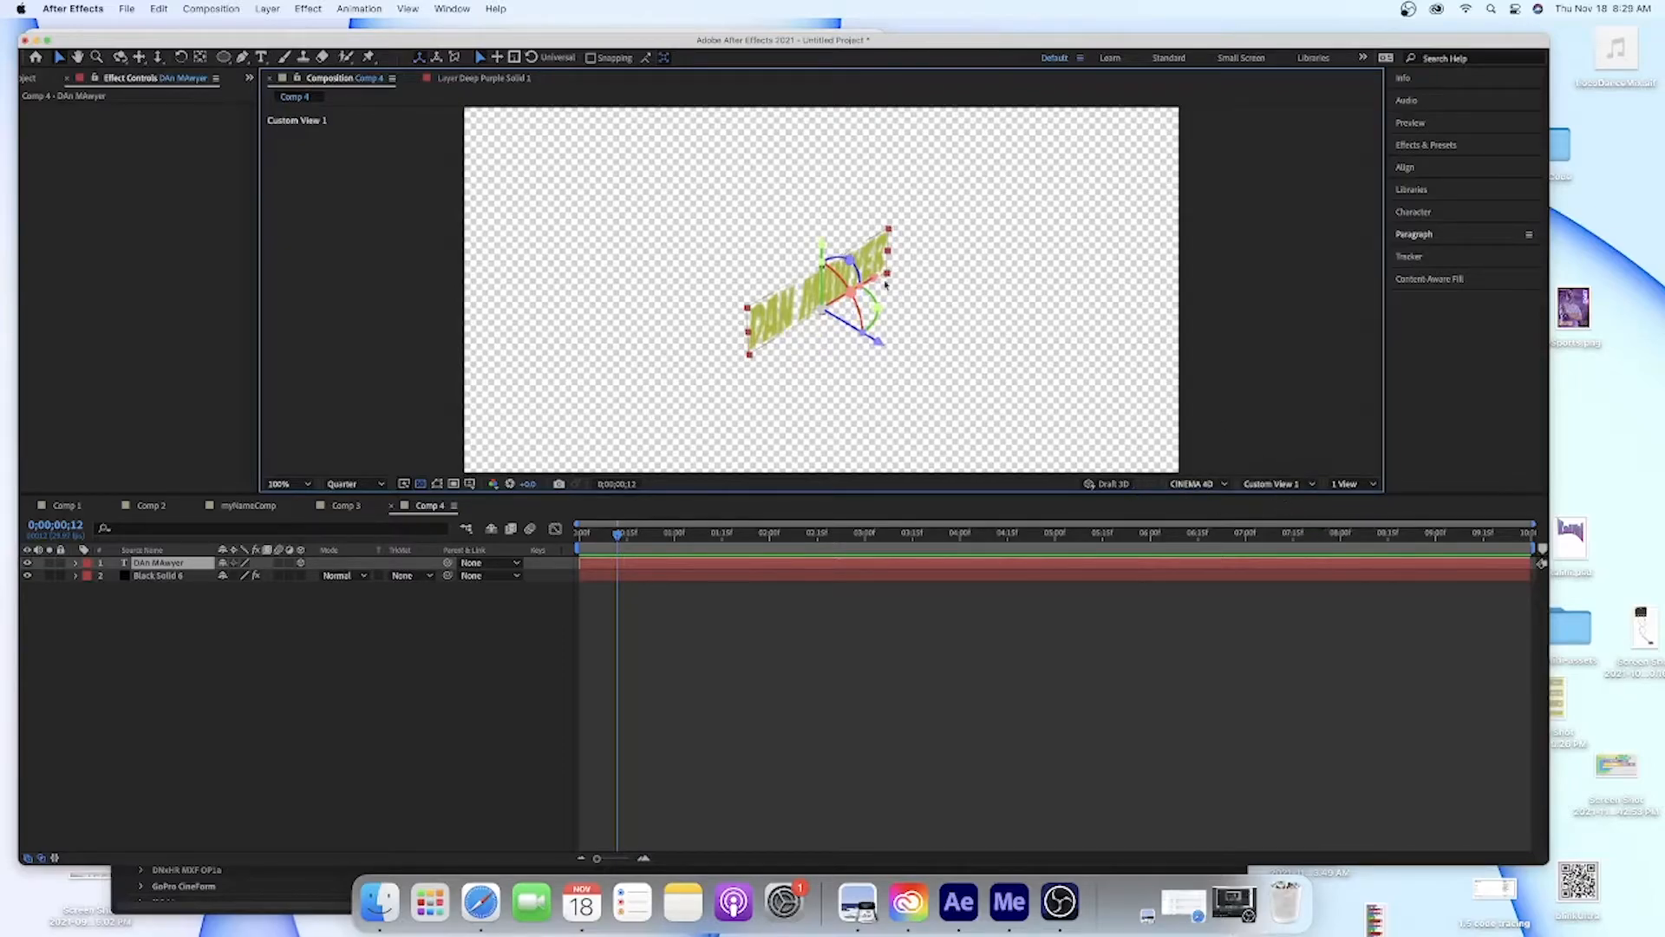
click(1268, 484)
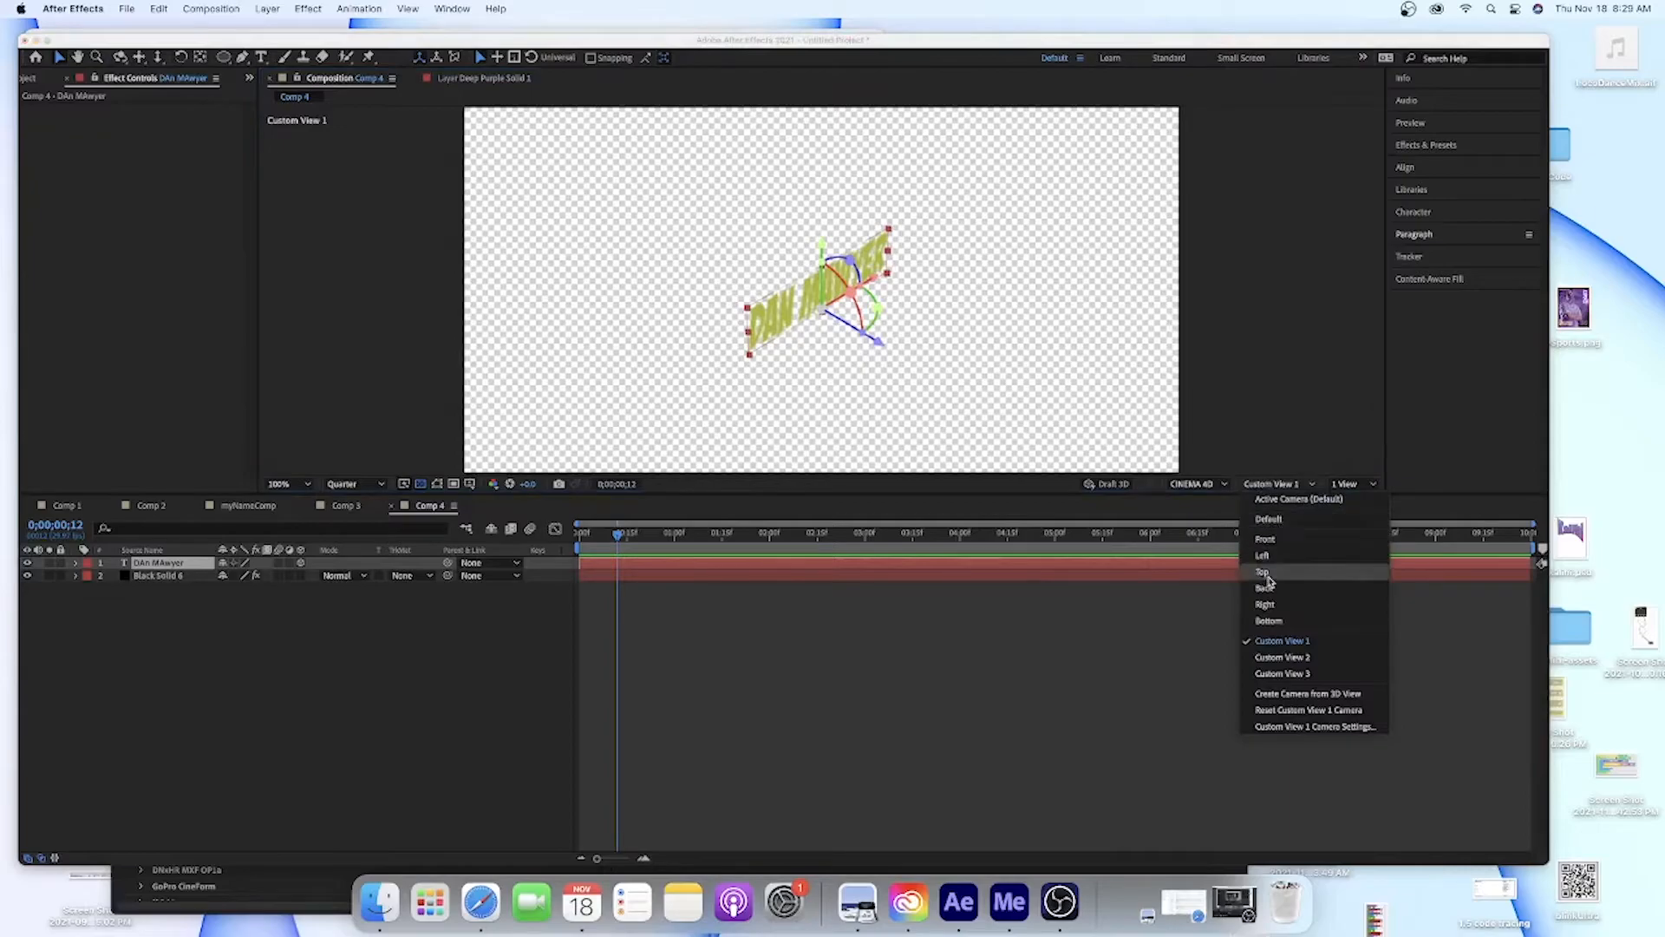
click(1264, 519)
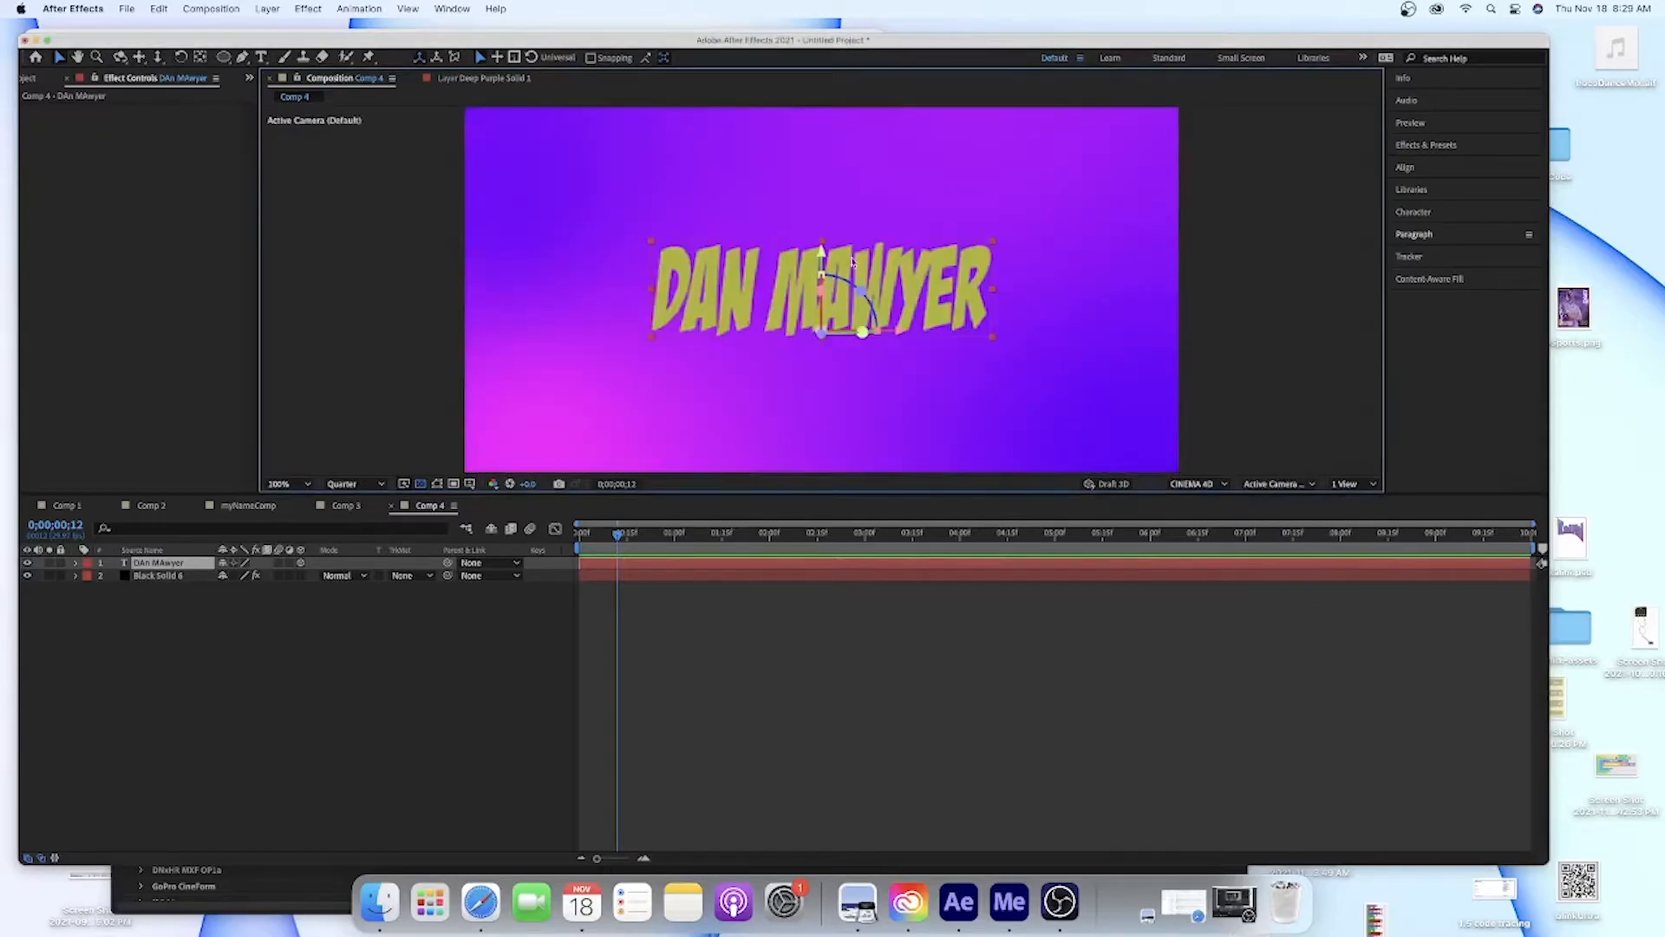
Set the viewer to Custom View 1 and reveal the text layer's Geometry Options
click(1285, 484)
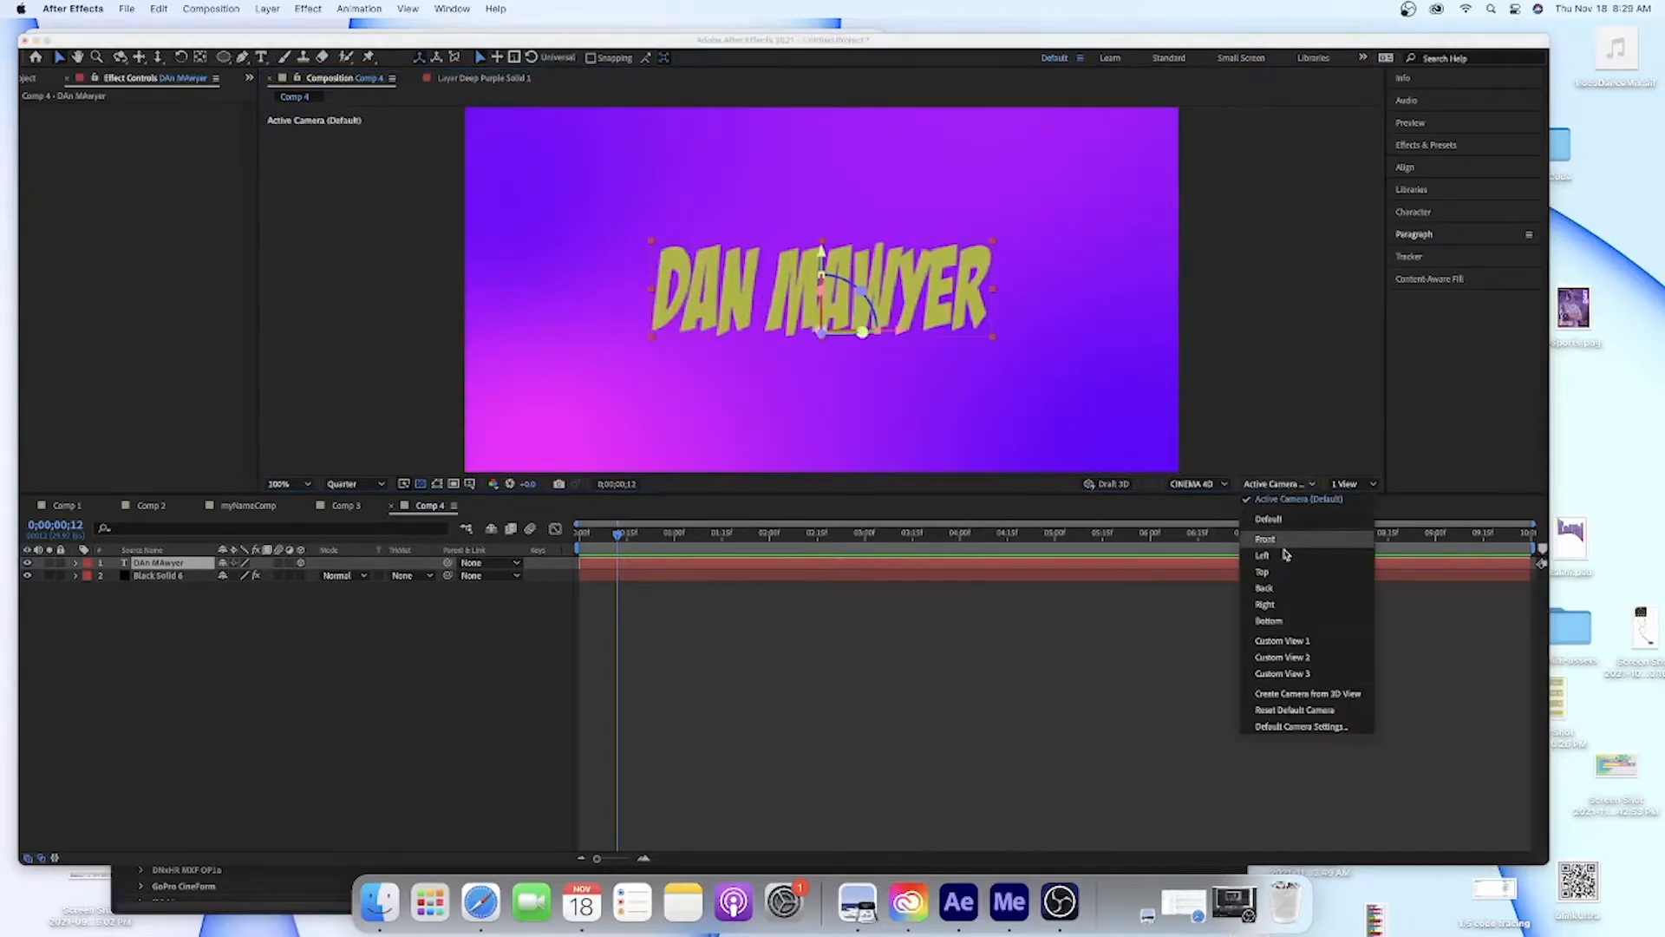
click(1275, 640)
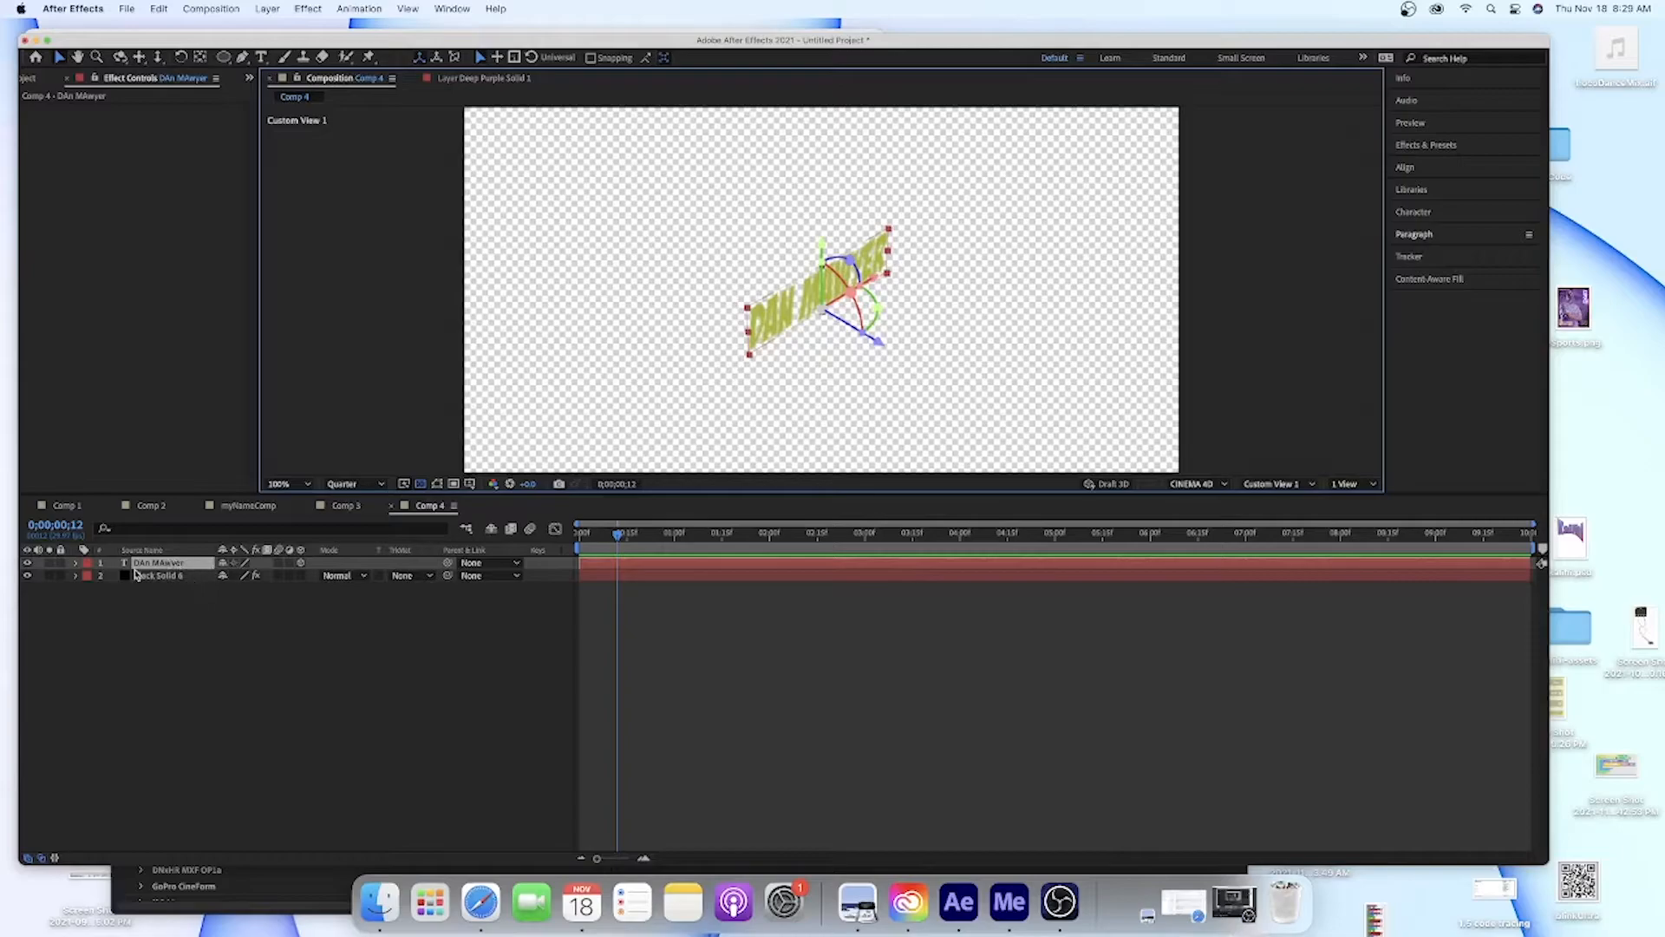
click(76, 565)
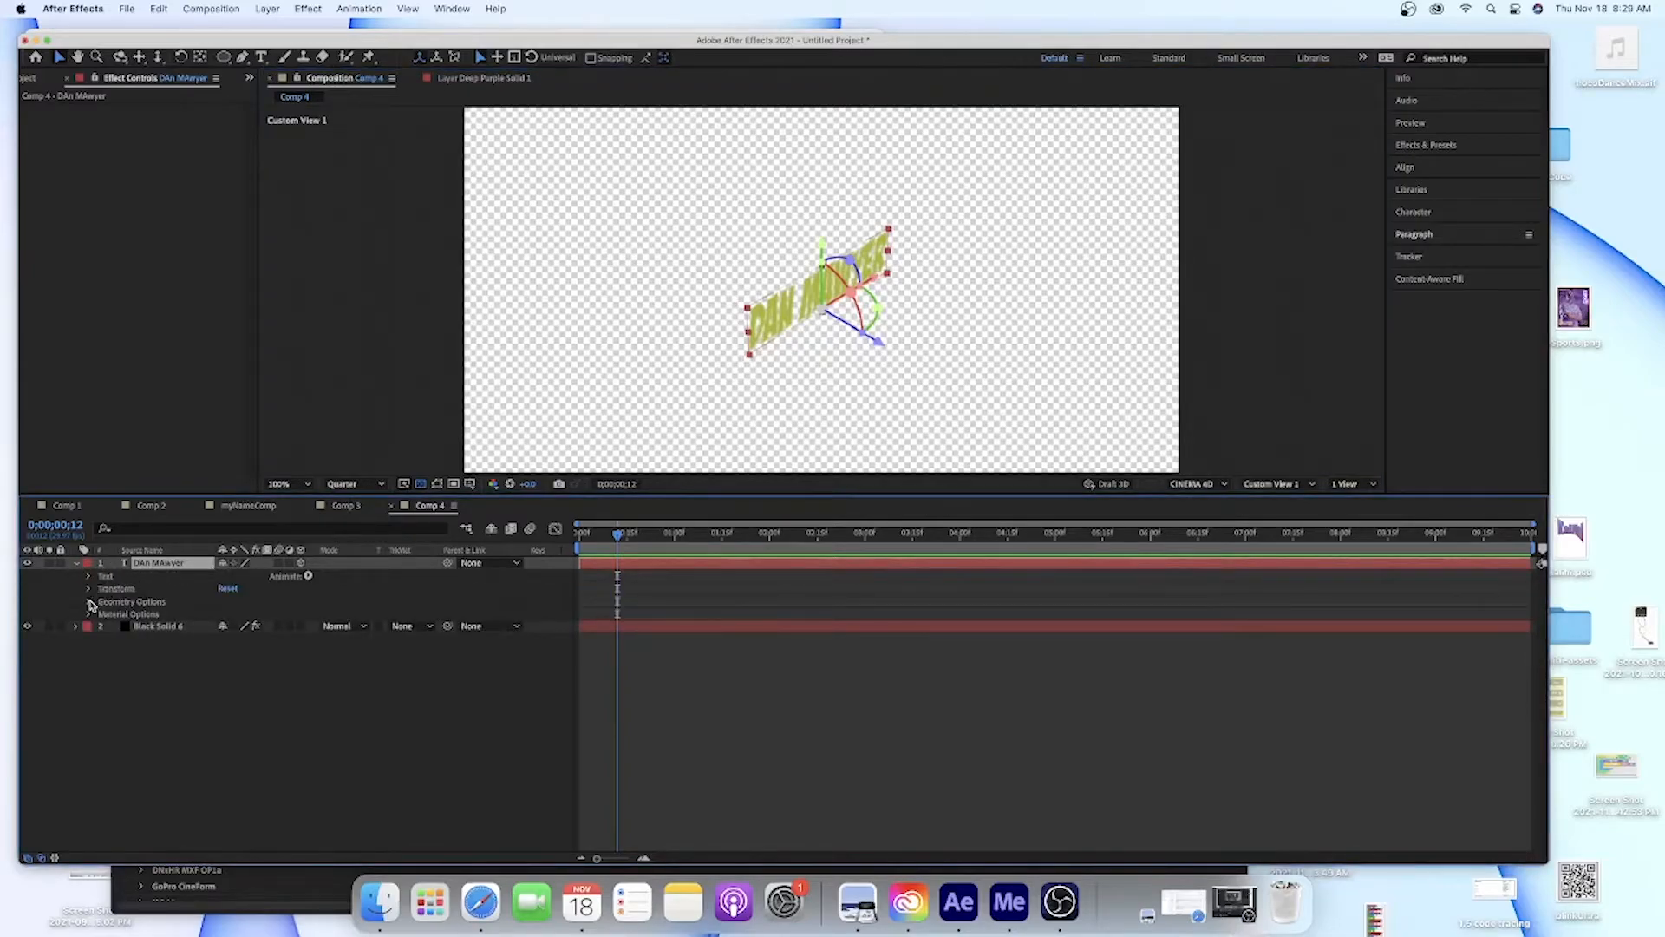
click(89, 604)
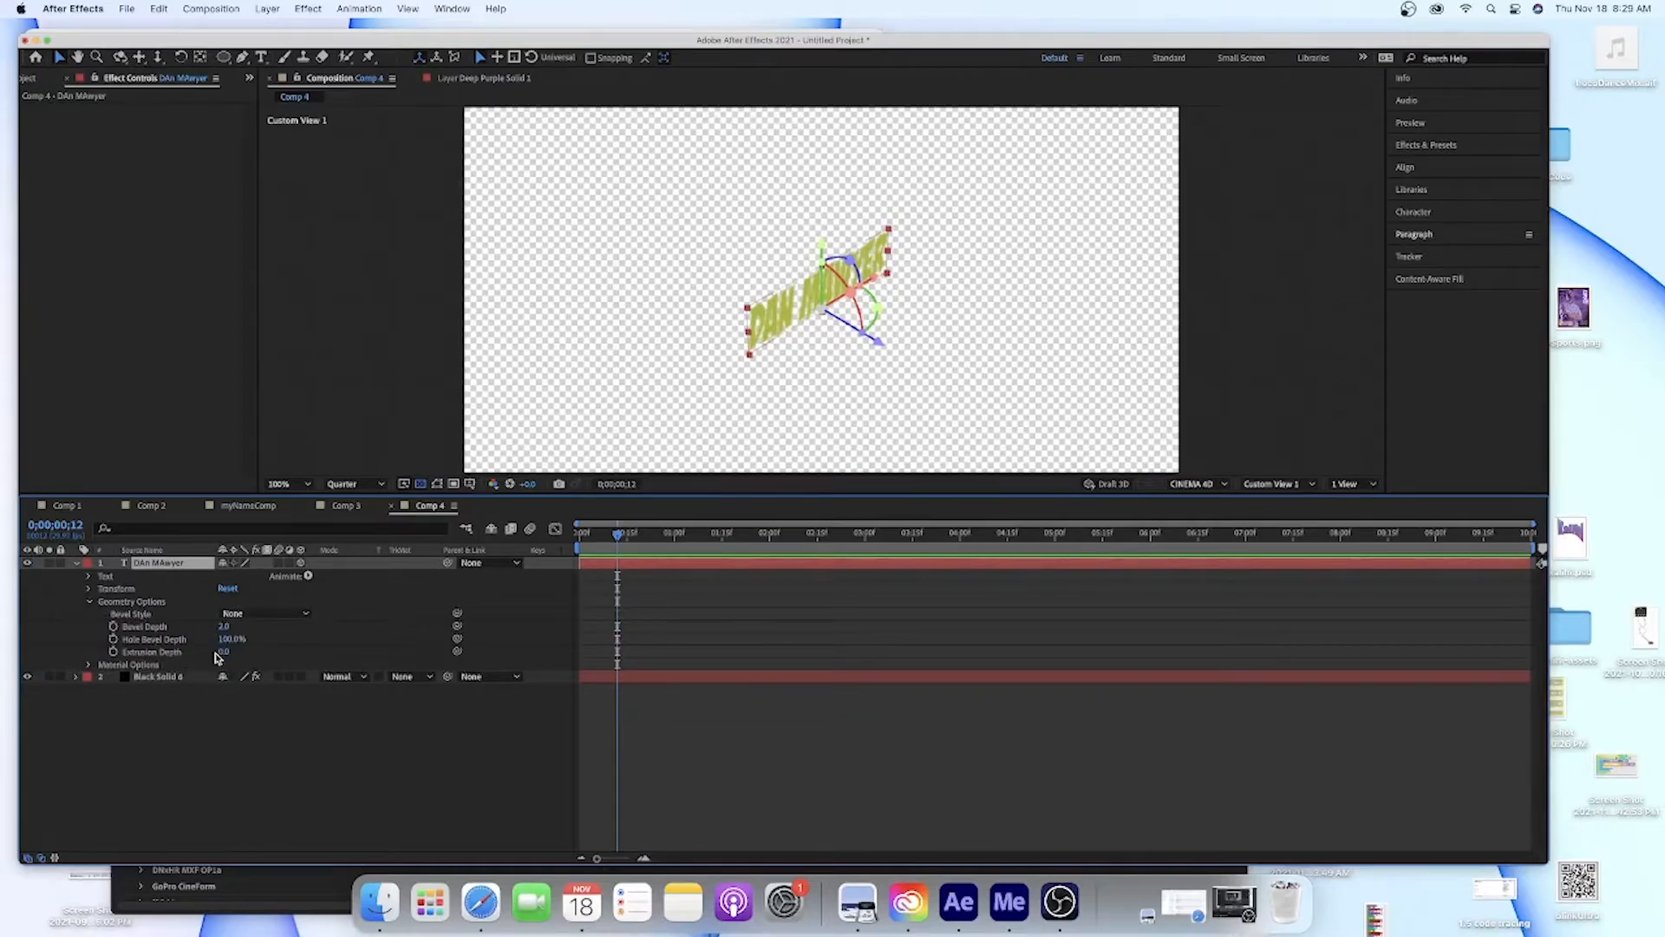
Scrub the text's Extrusion Depth up to about 419, then start reducing it
drag(223, 655, 542, 657)
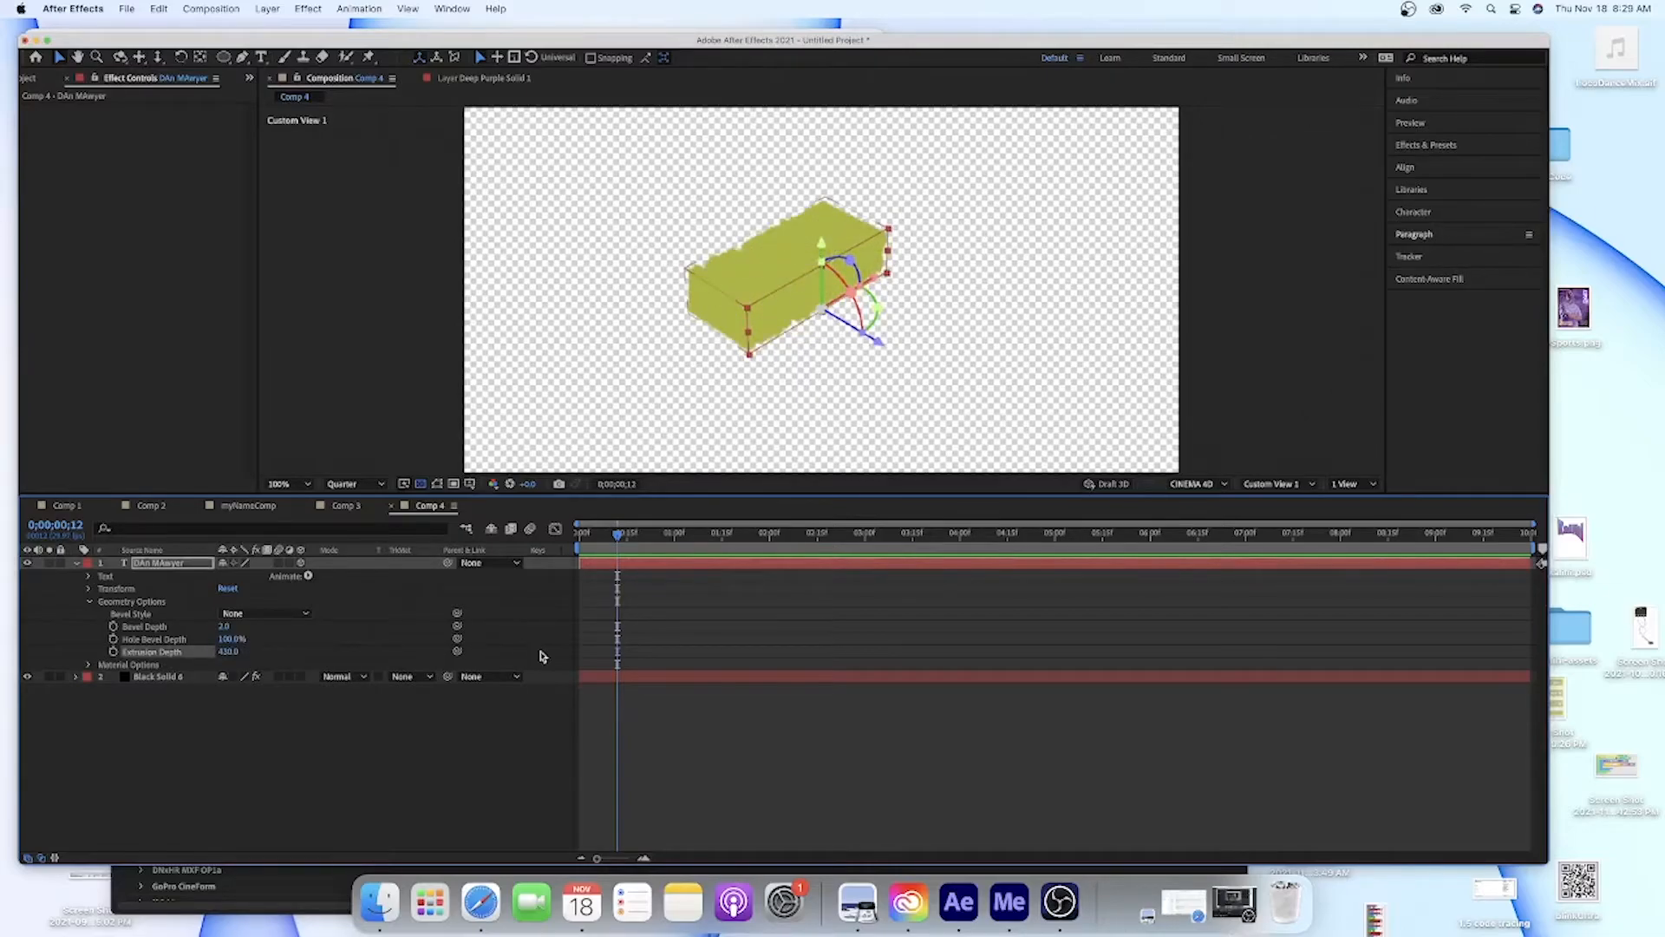
scroll(802, 319, up, 1)
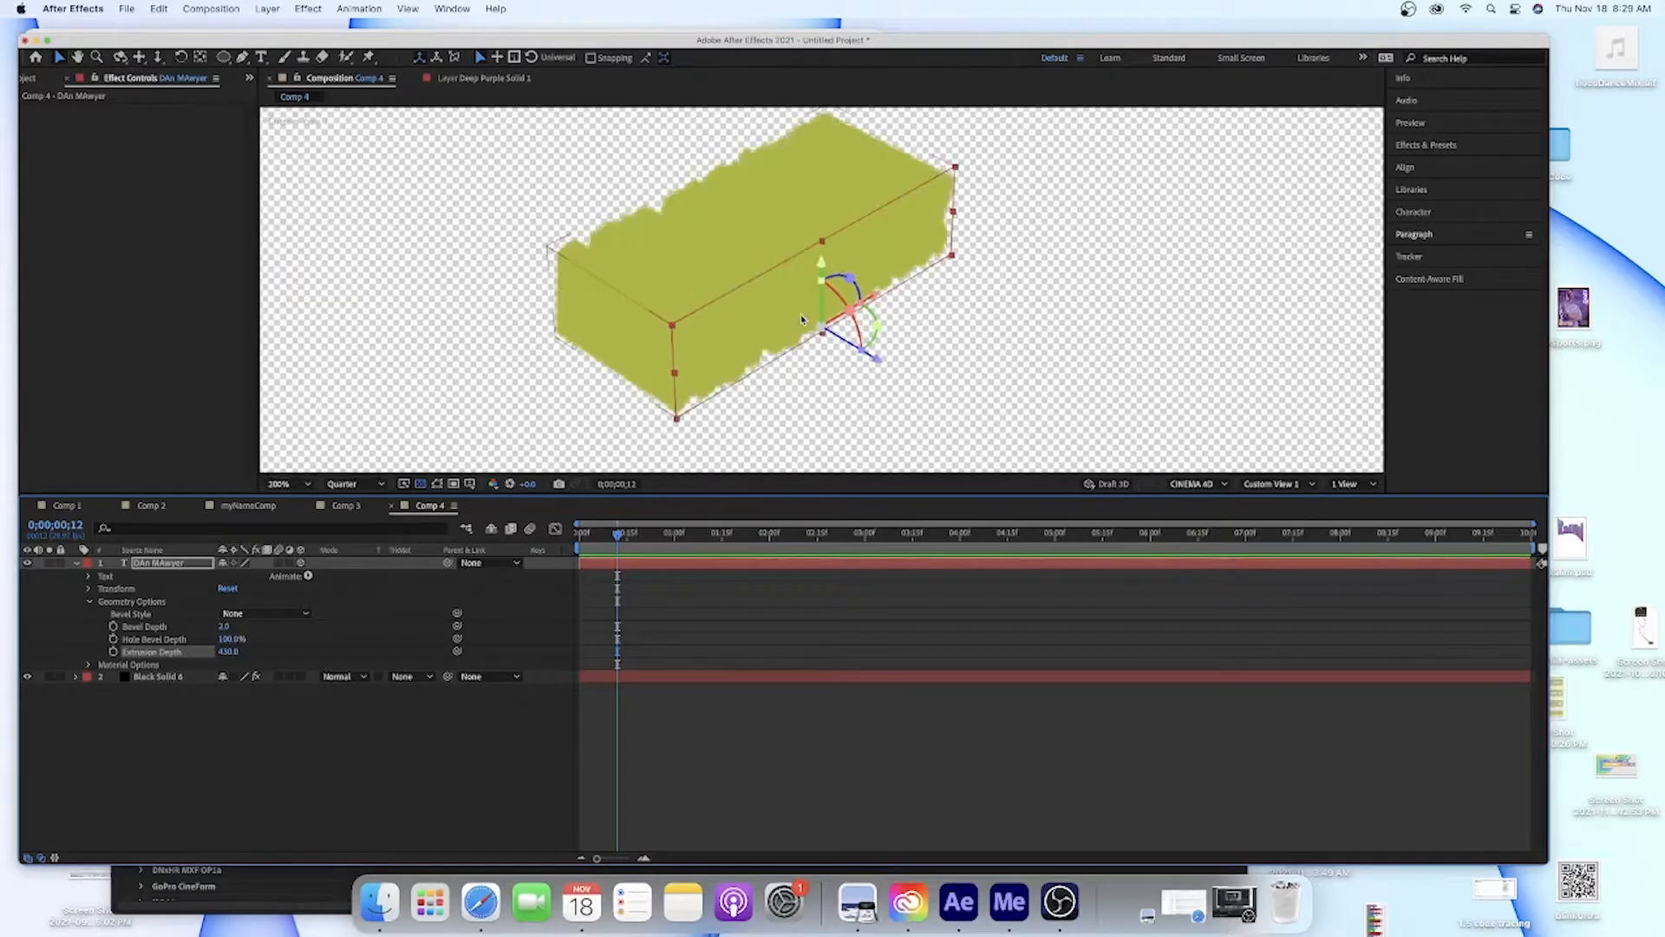
mouse_move(227, 651)
mouse_down()
mouse_move(167, 646)
mouse_move(526, 651)
mouse_up()
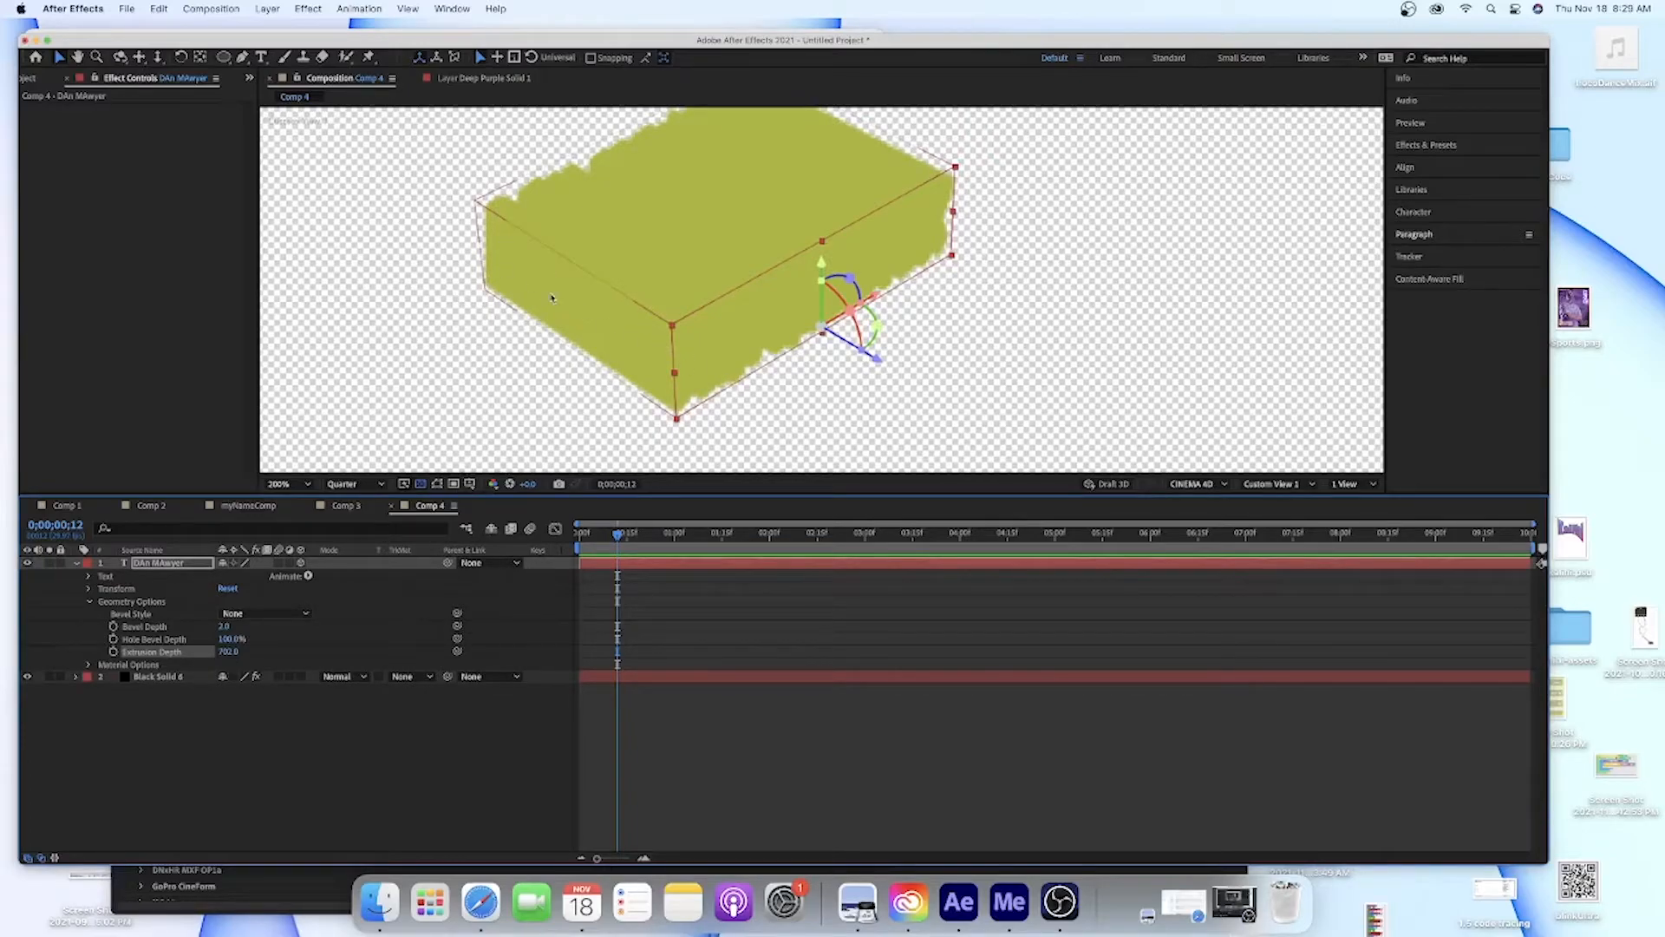
drag(227, 651, 91, 626)
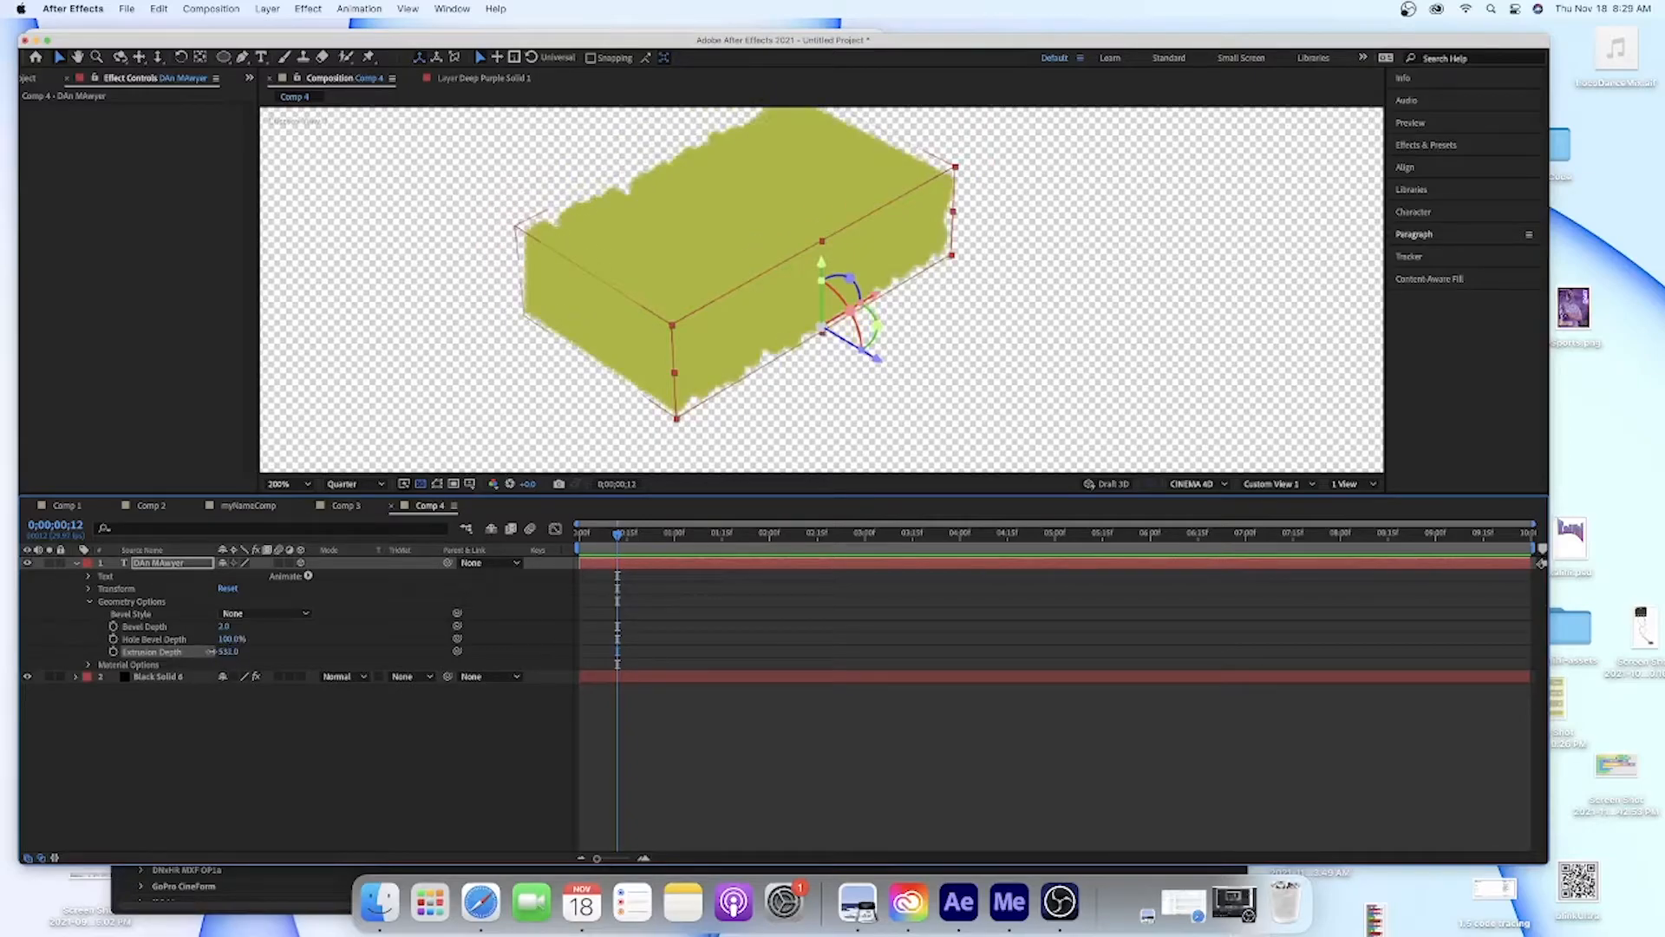
drag(227, 652, 116, 628)
drag(227, 651, 116, 637)
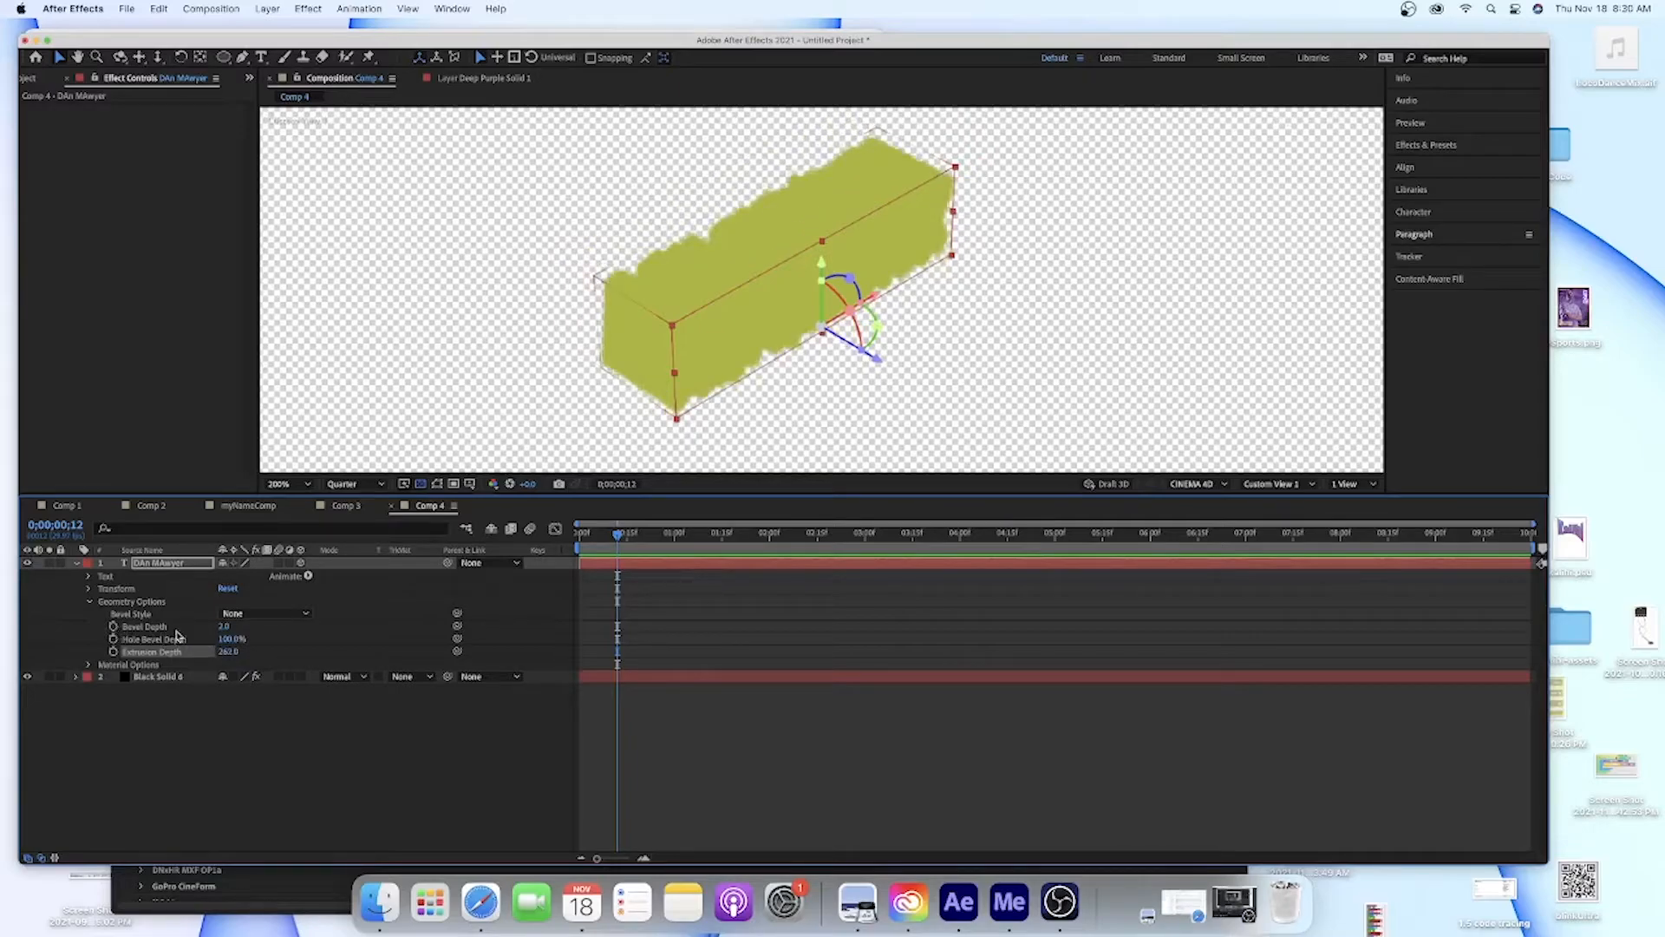
Set Extrusion Depth to 200.0 and zoom the viewer in and out to check the slab
drag(228, 651, 179, 652)
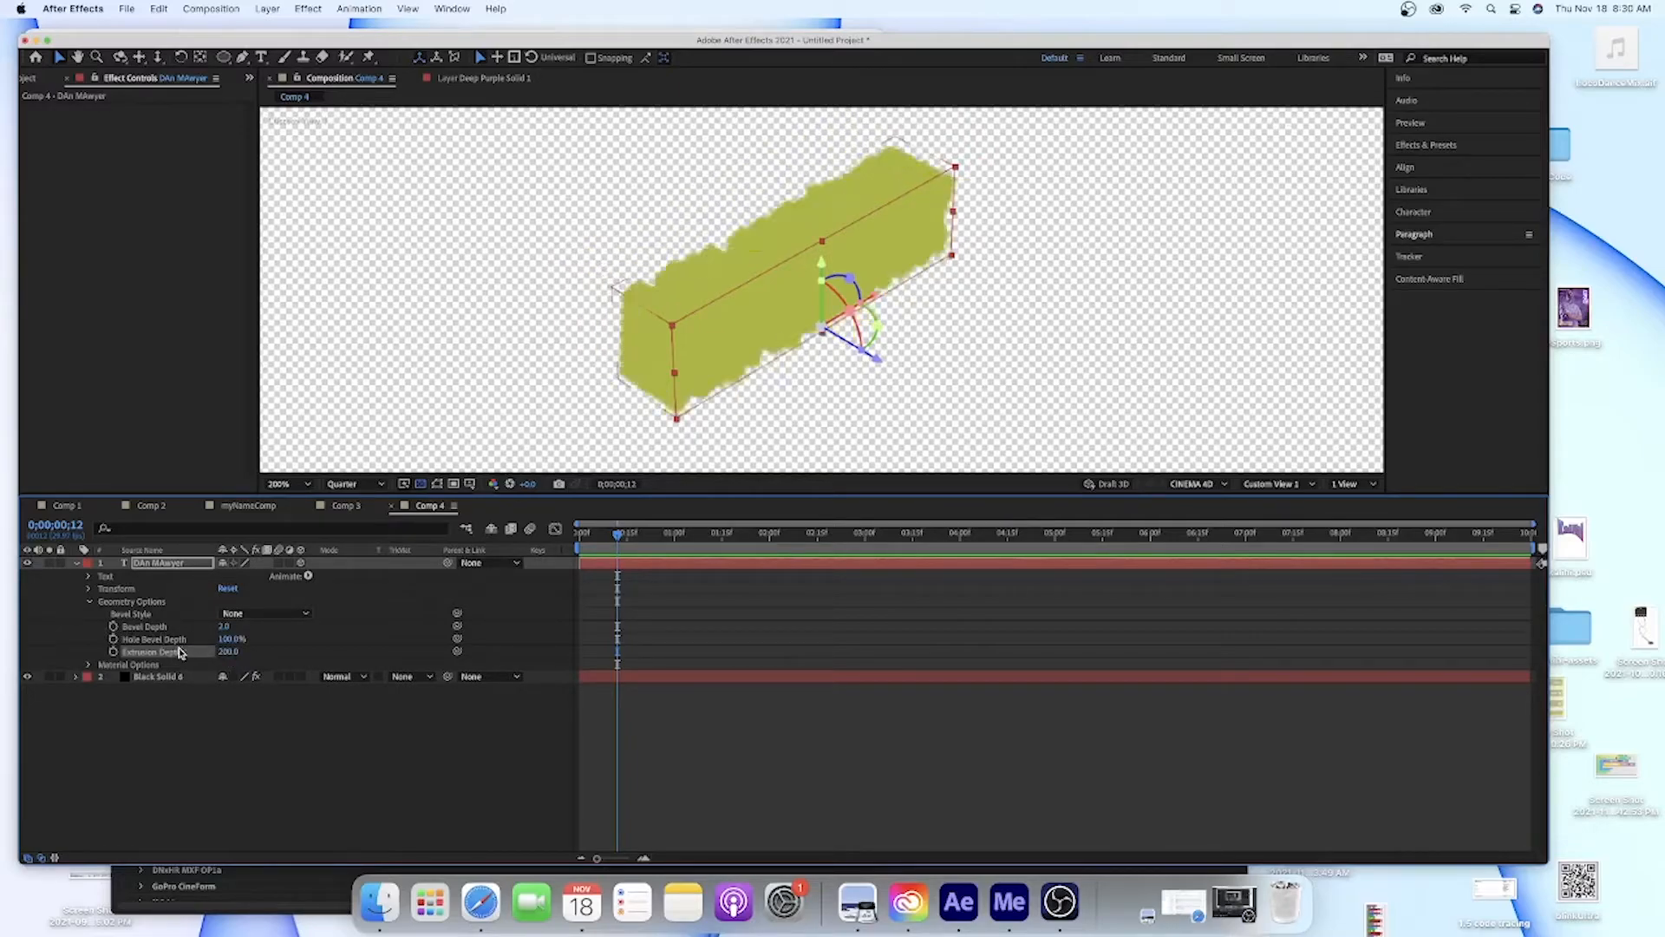
scroll(866, 280, down, 1)
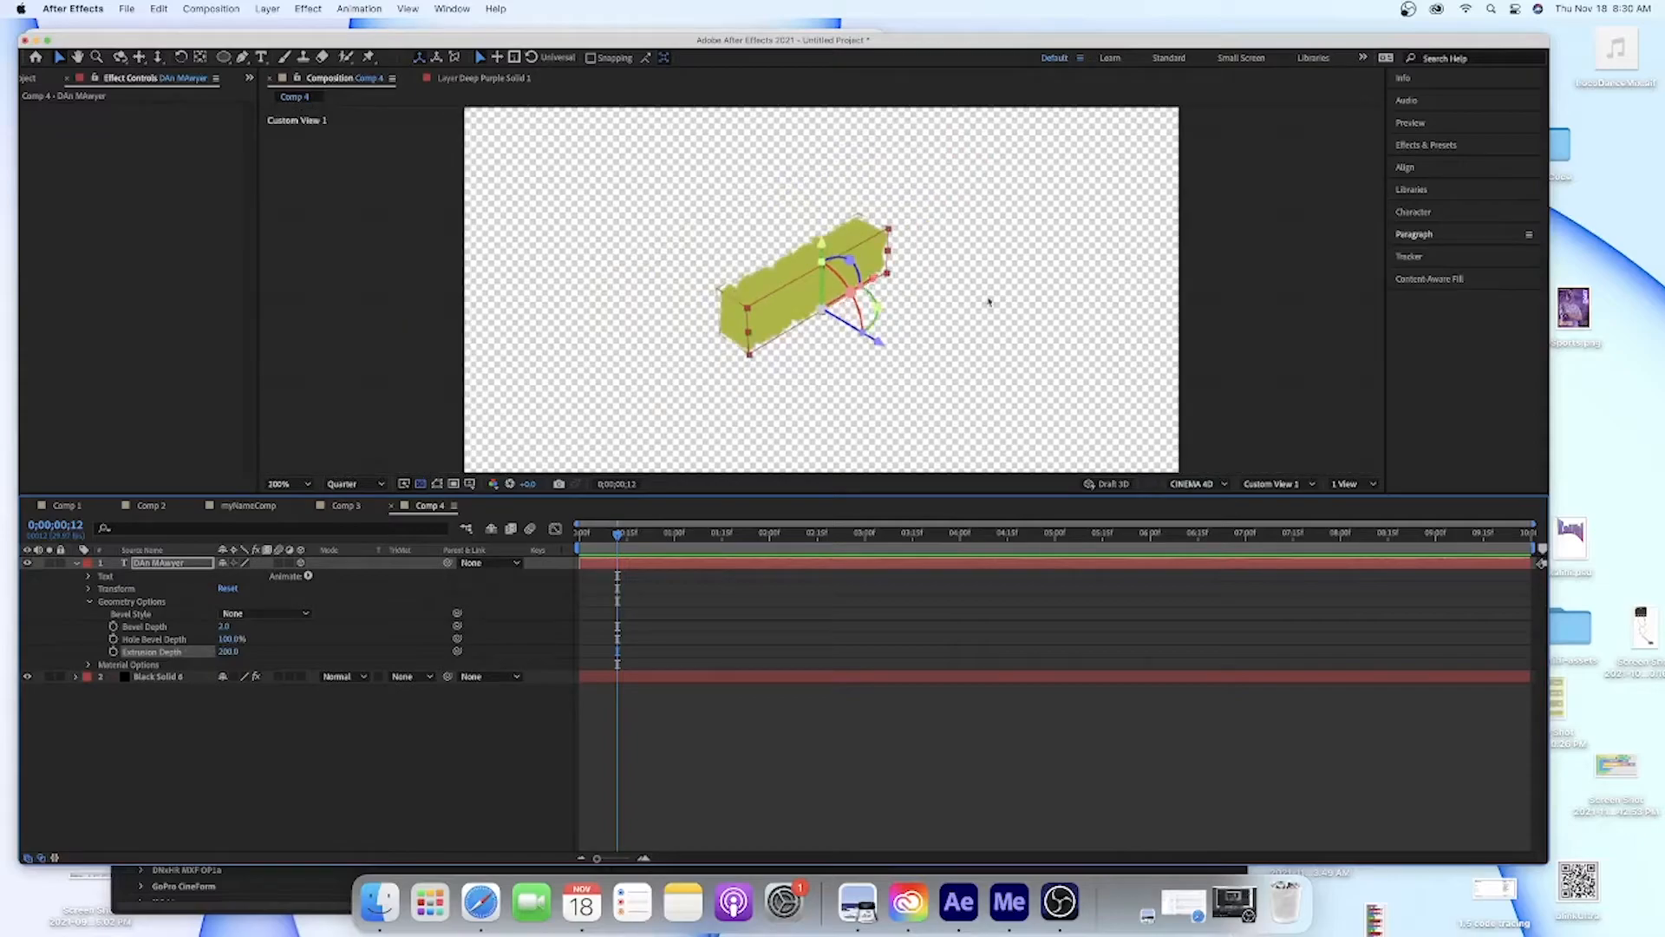
scroll(1233, 282, down, 1)
scroll(1232, 282, up, 2)
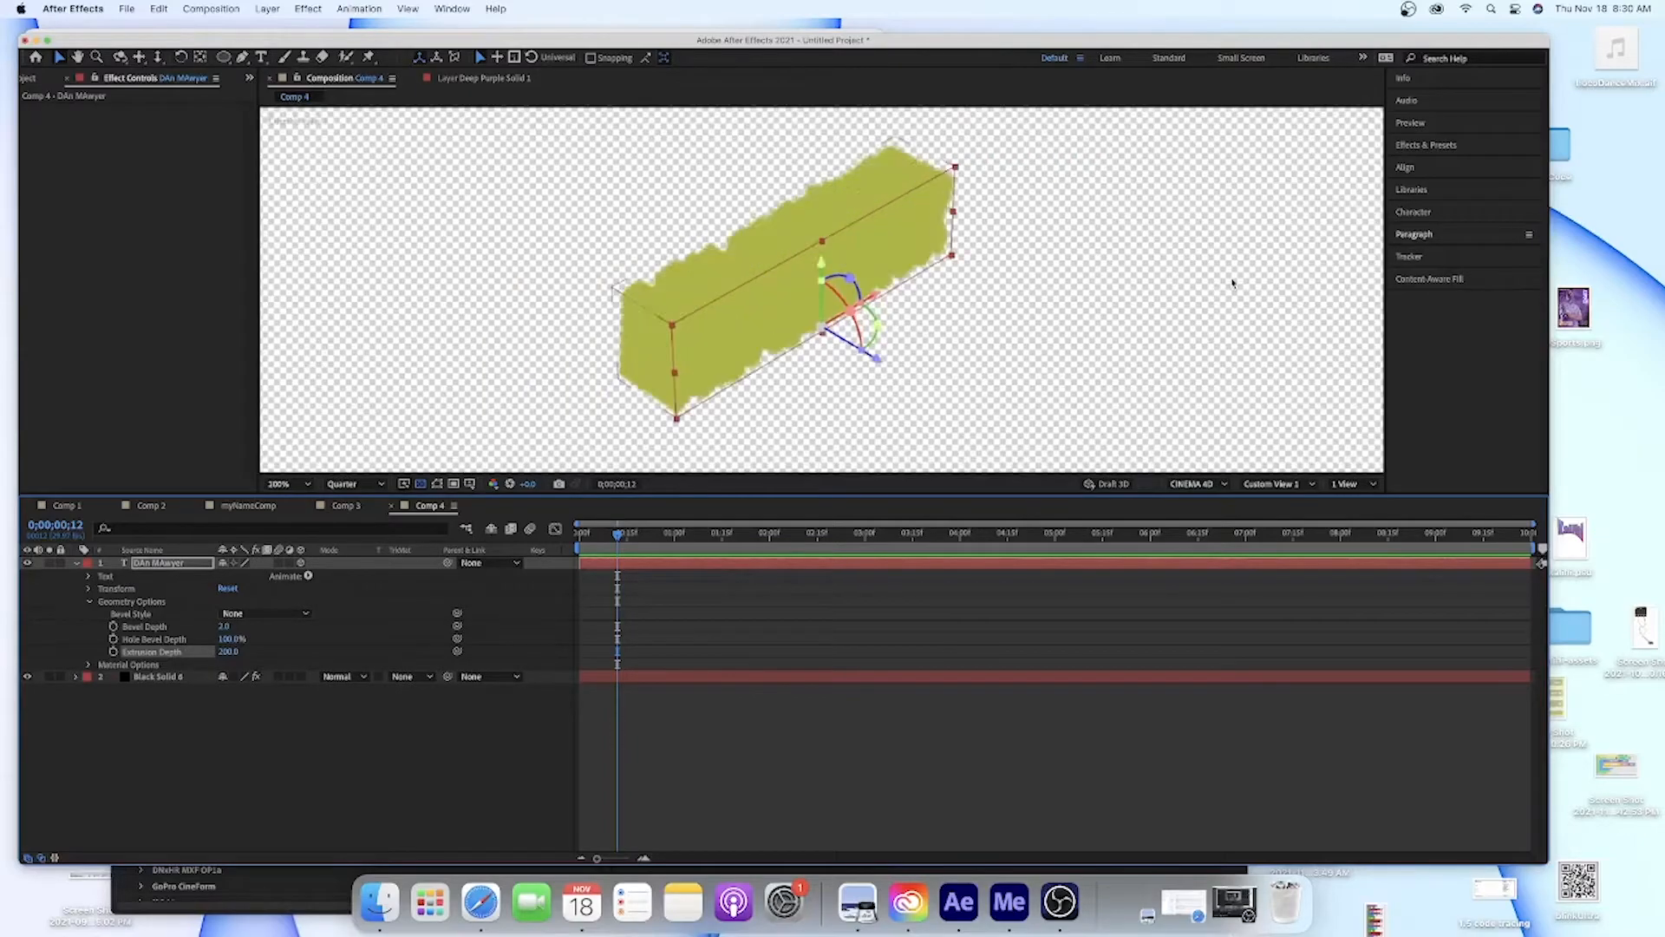
scroll(1200, 280, down, 1)
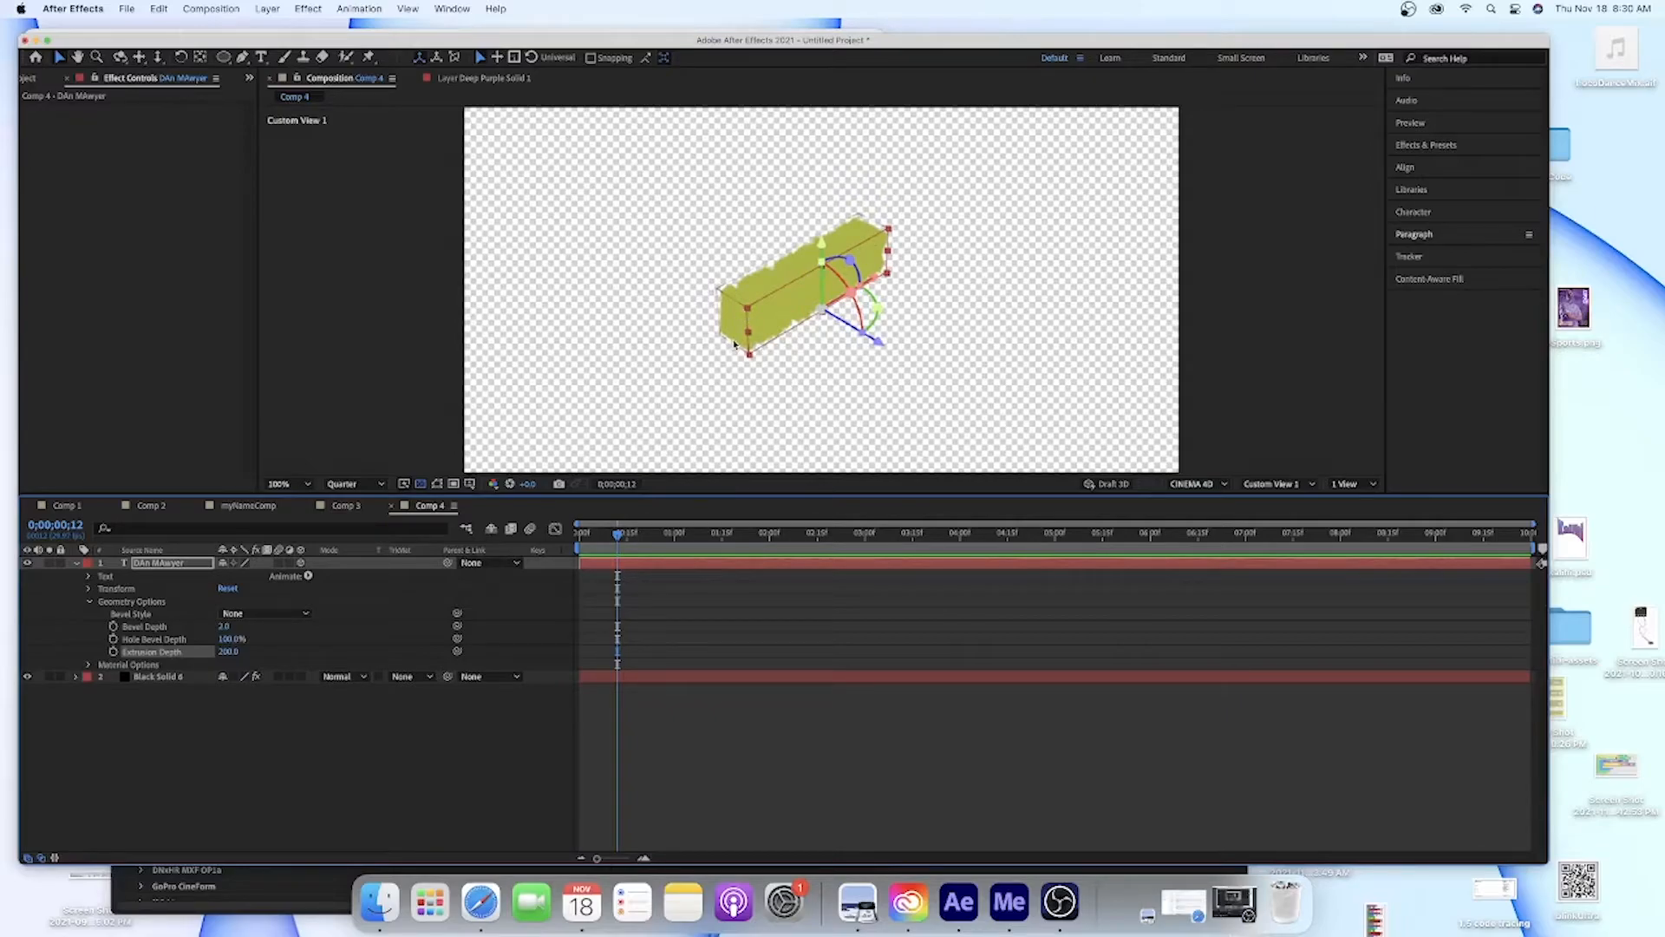
scroll(817, 339, up, 4)
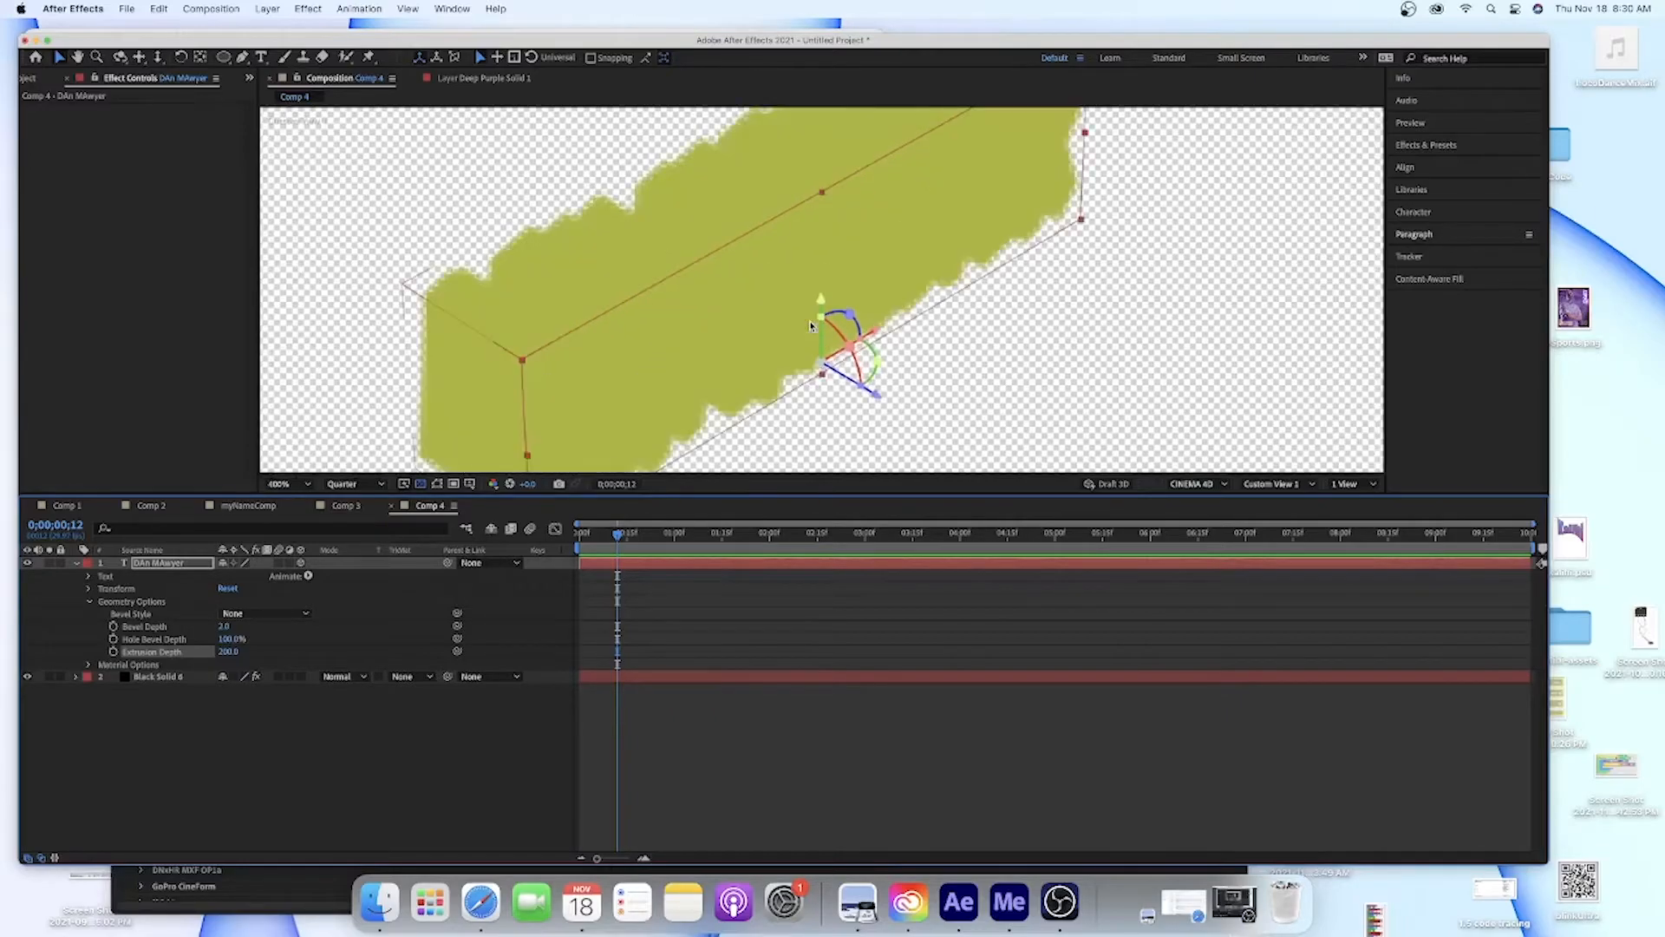
scroll(811, 326, down, 2)
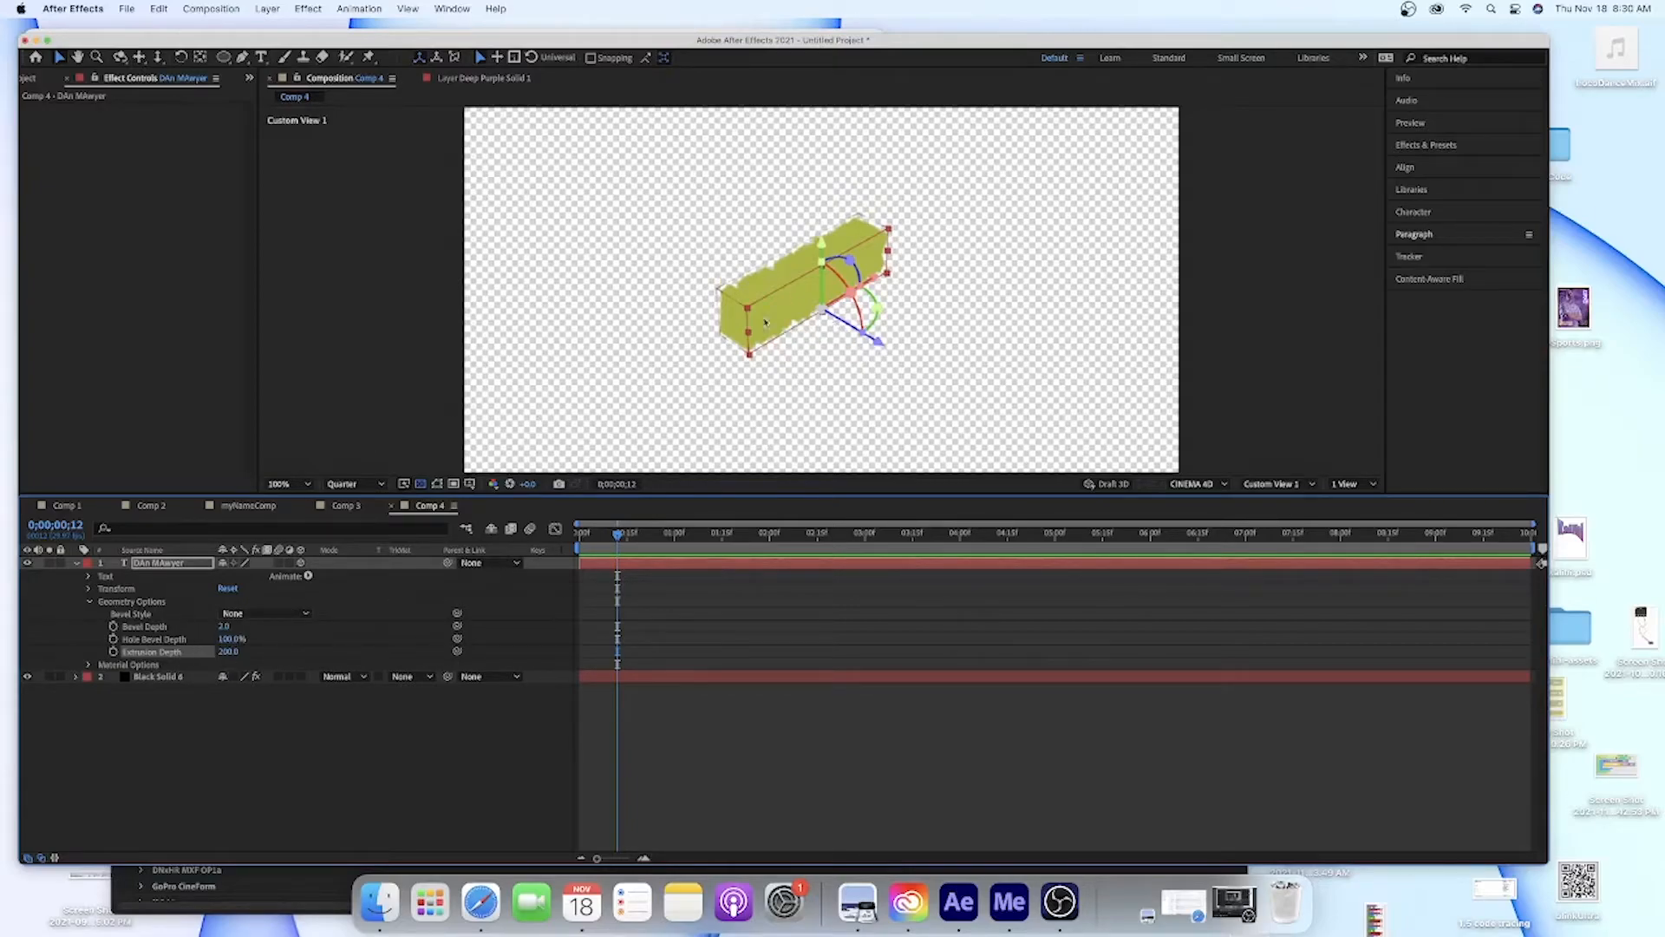
Add Spot Light 1 from Layer > New > Light, coloured pale yellow at 100% intensity
click(268, 8)
mouse_move(276, 30)
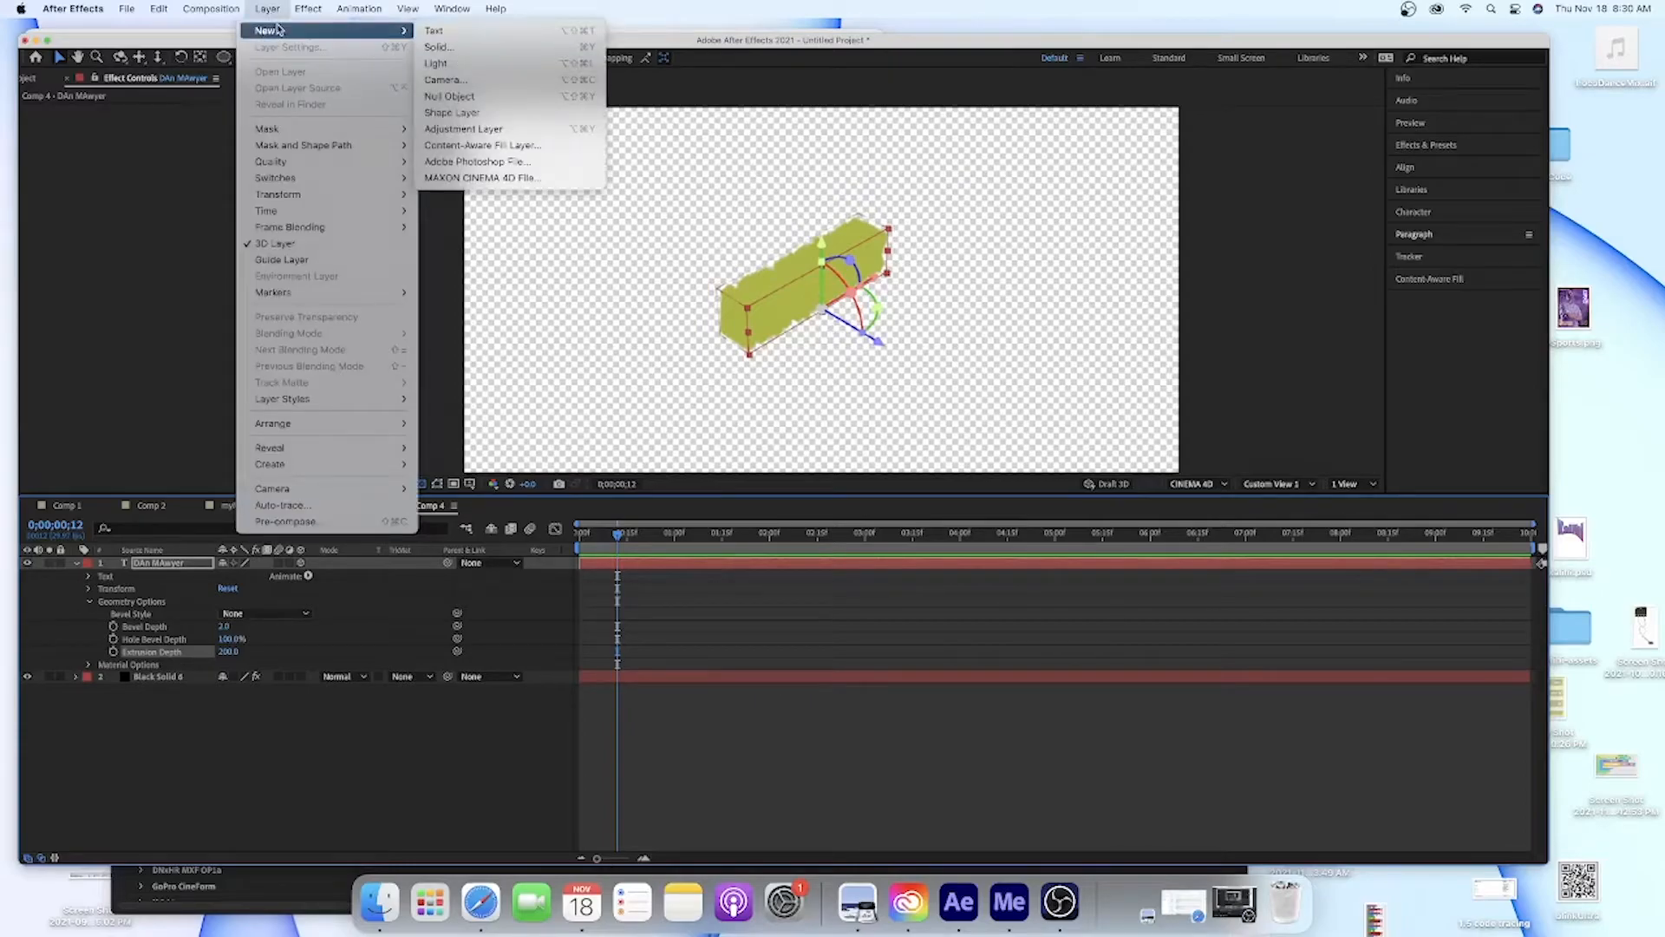
click(464, 65)
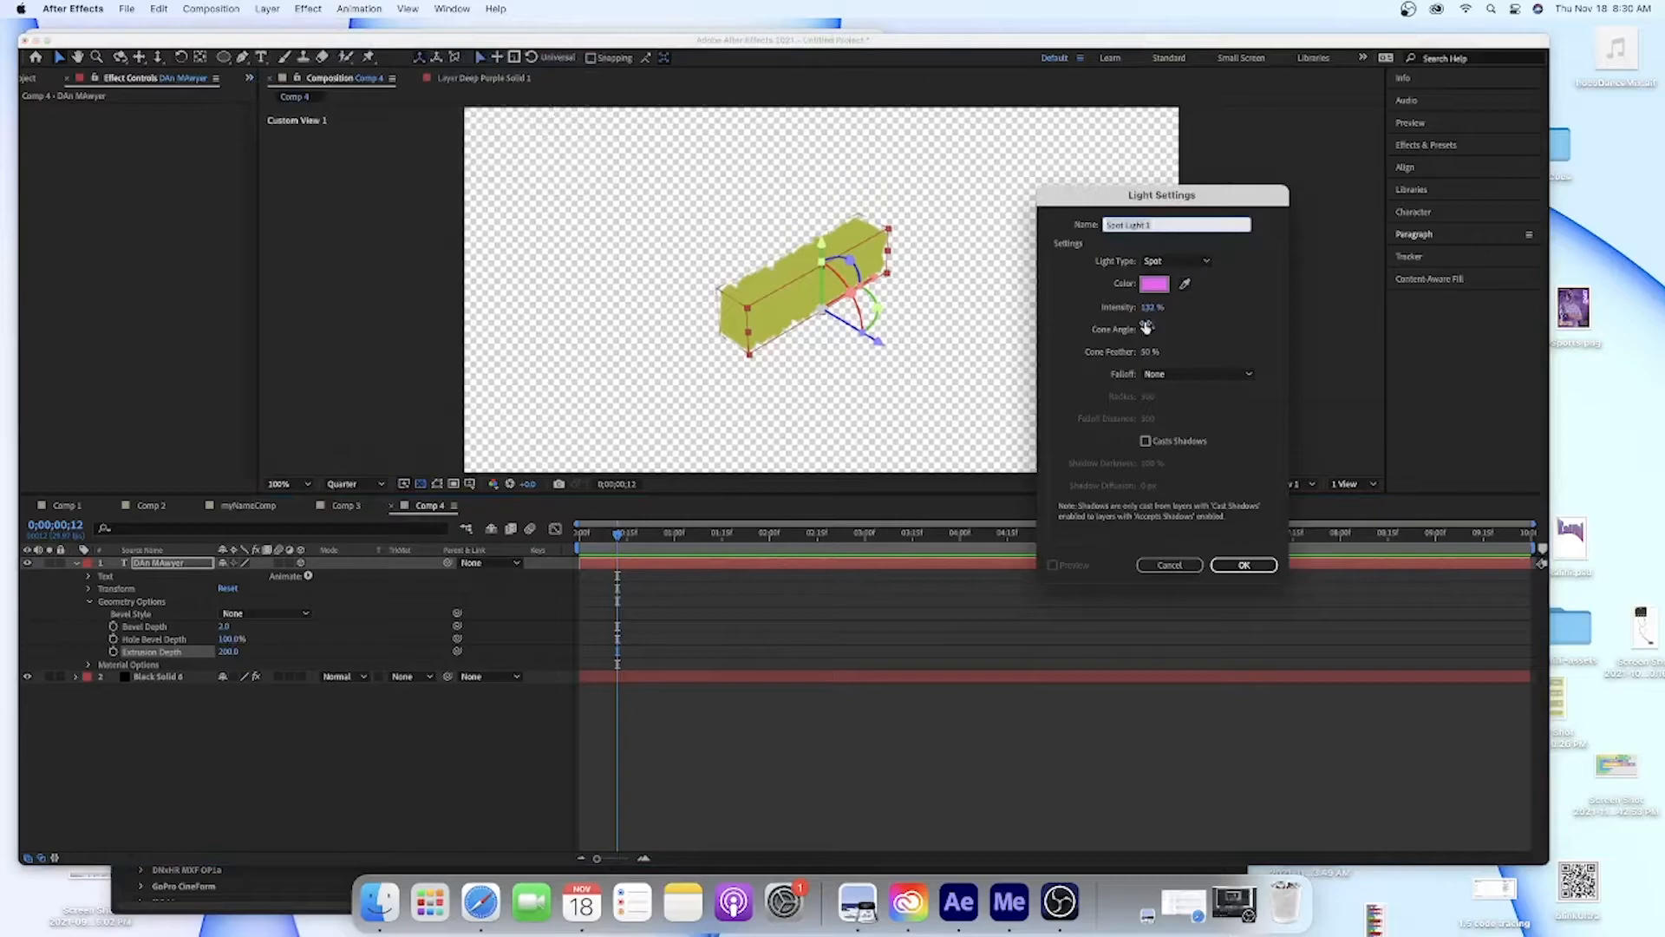
click(1160, 282)
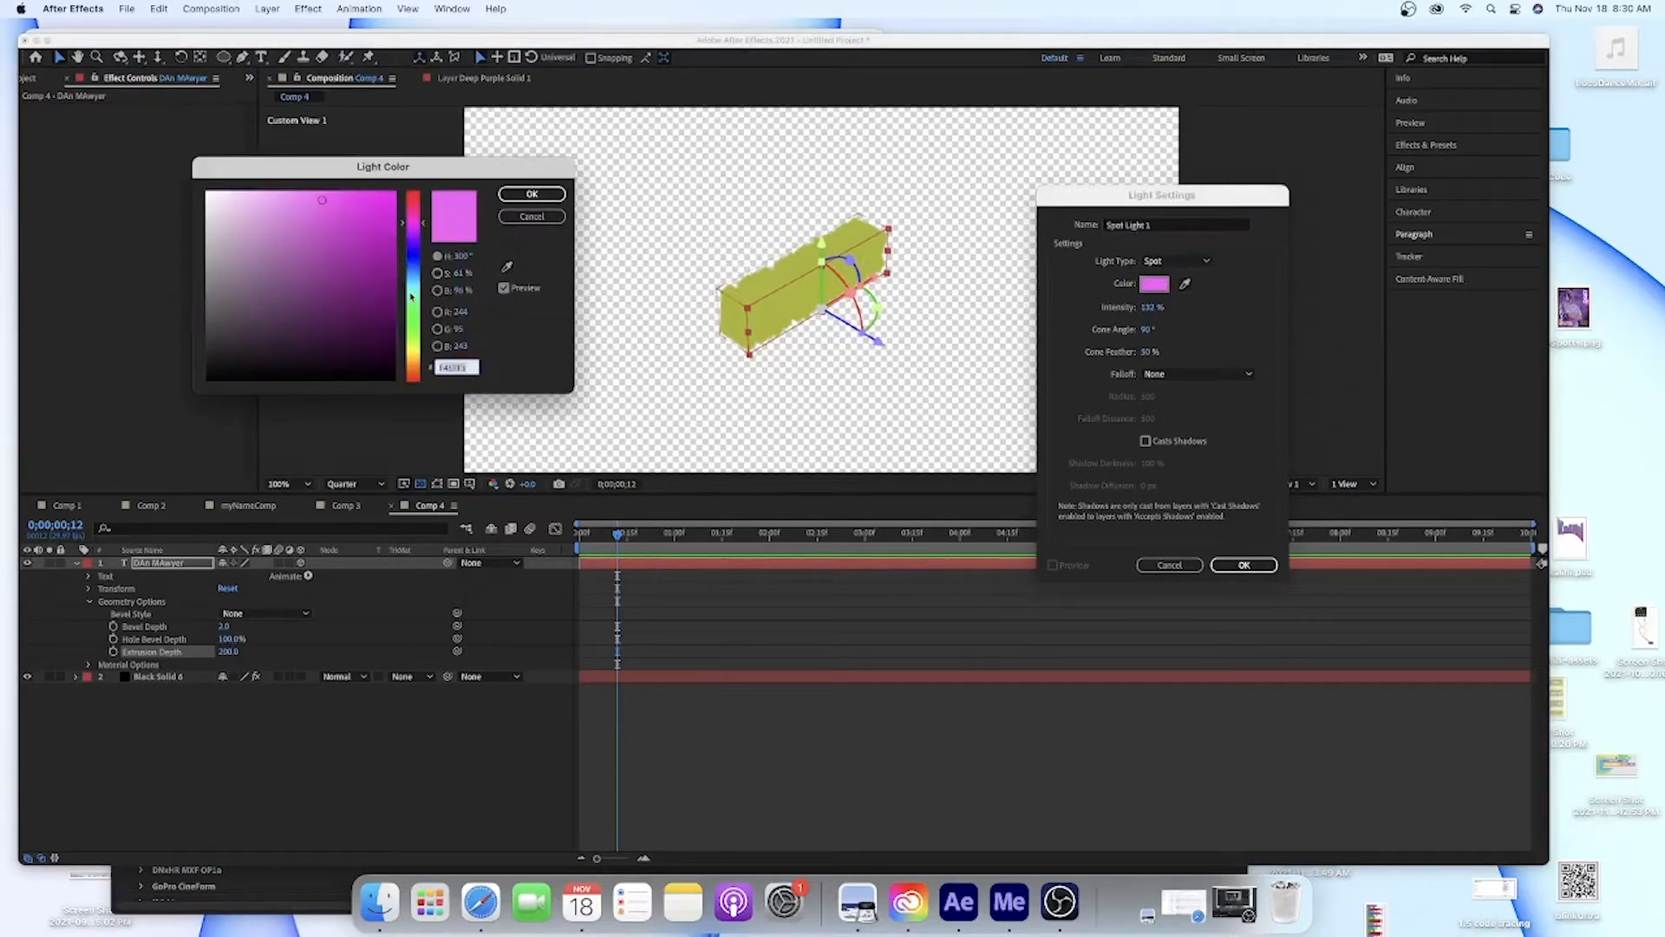
click(413, 354)
drag(413, 354, 412, 356)
click(234, 199)
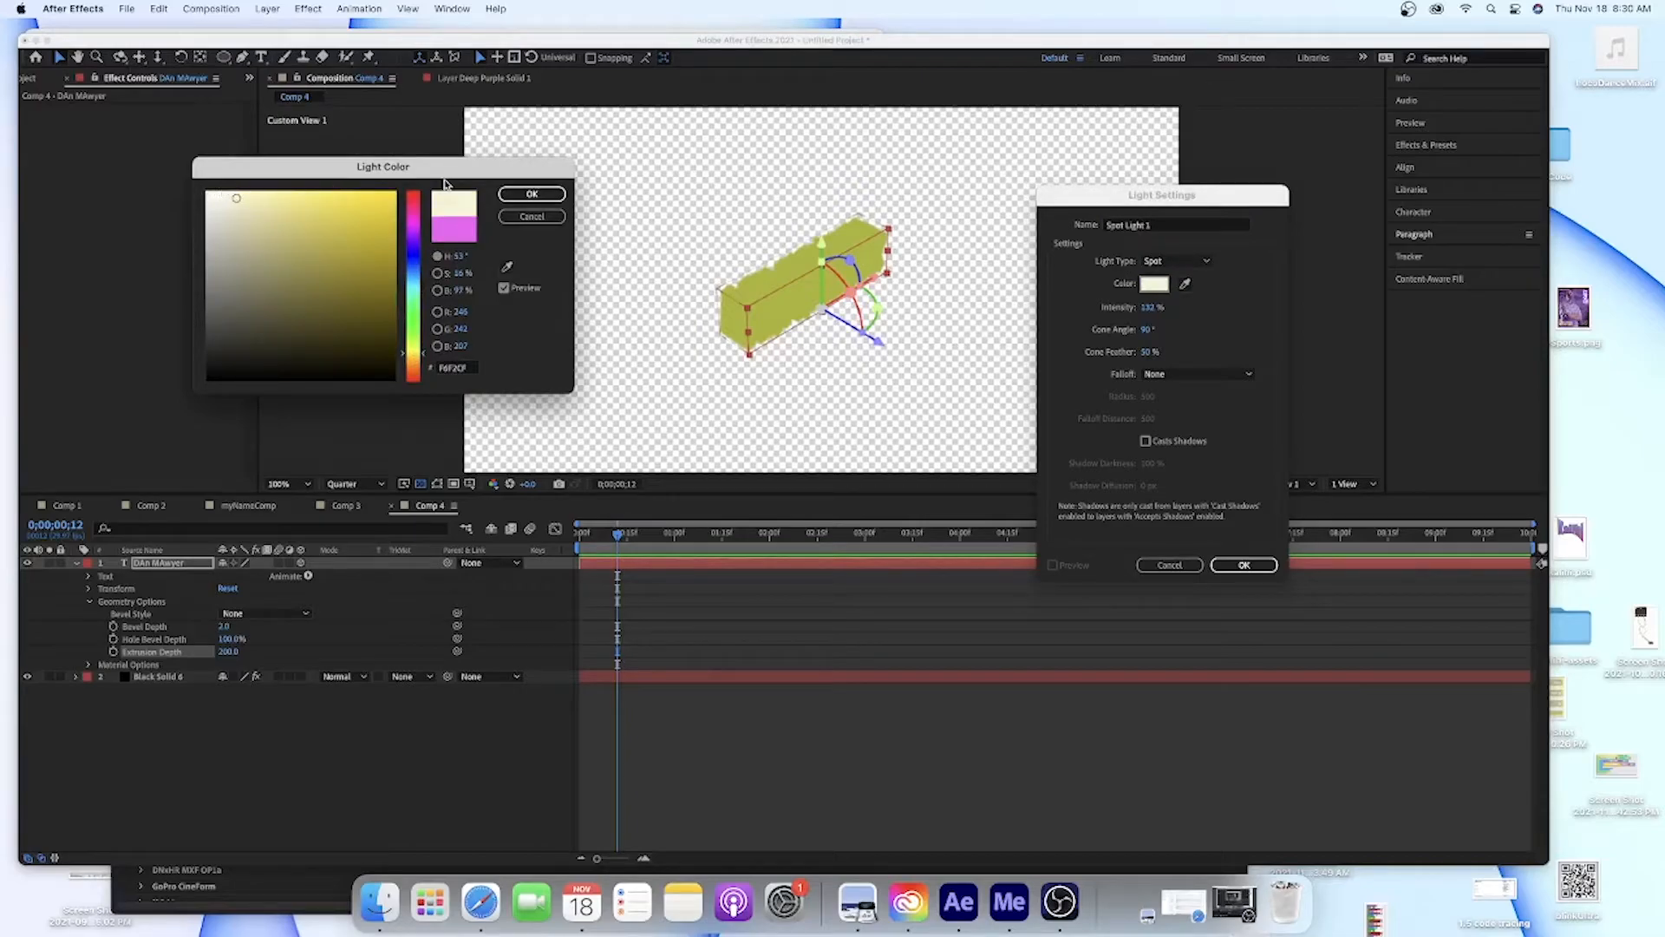
click(523, 194)
click(1157, 310)
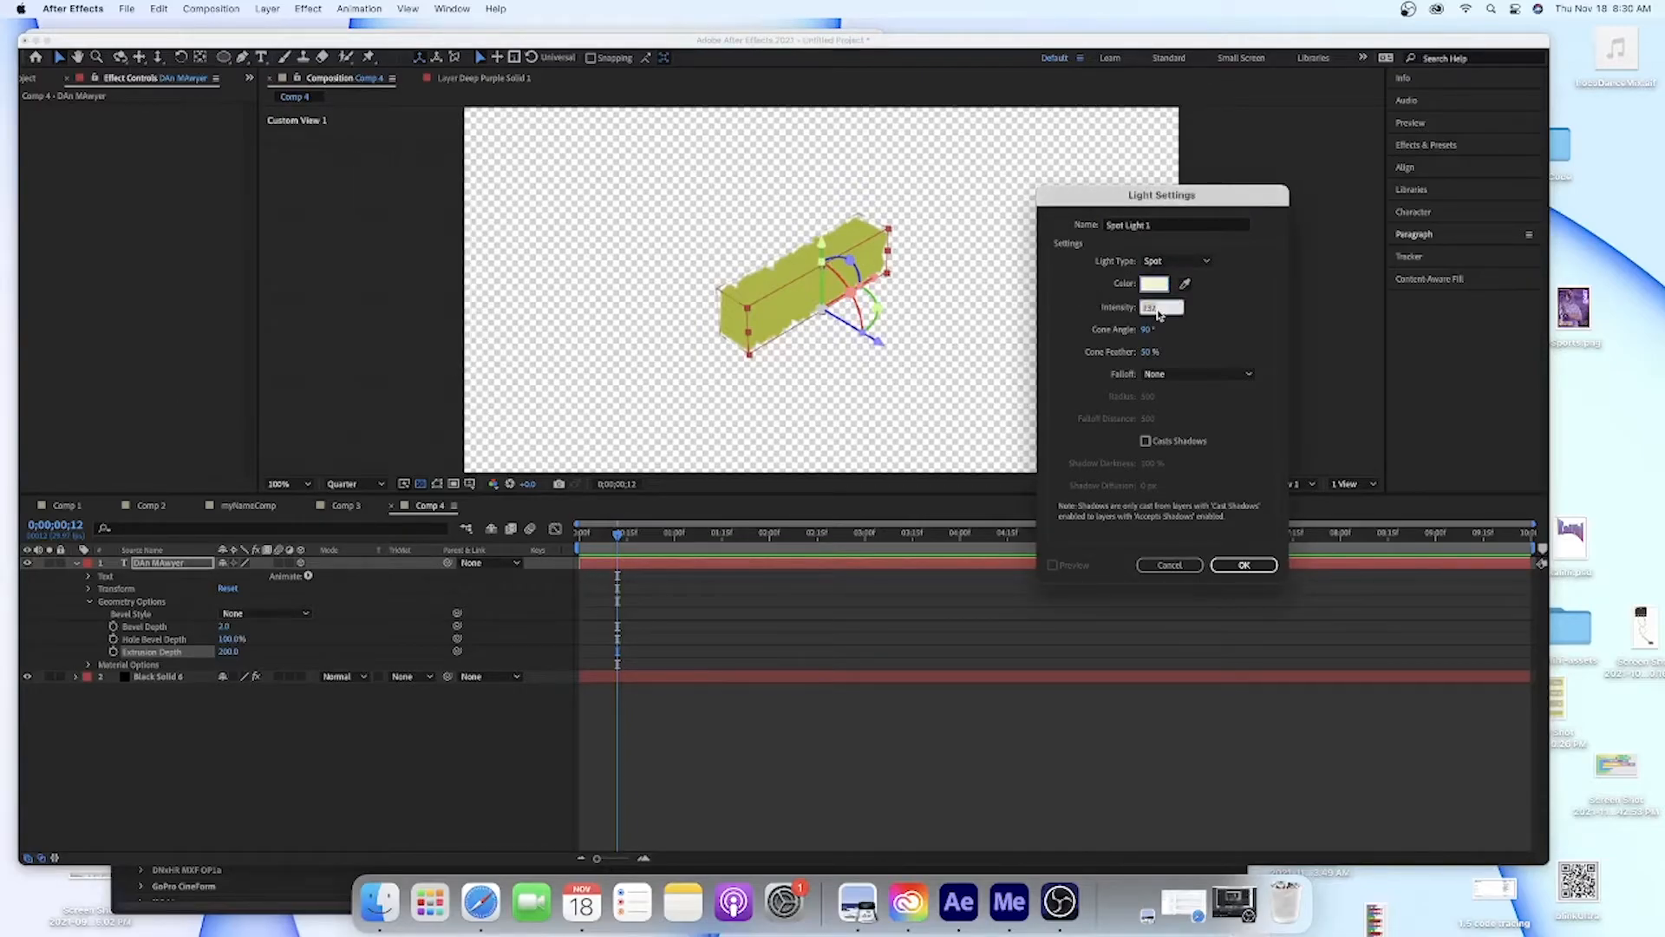
text(100)
key(Return)
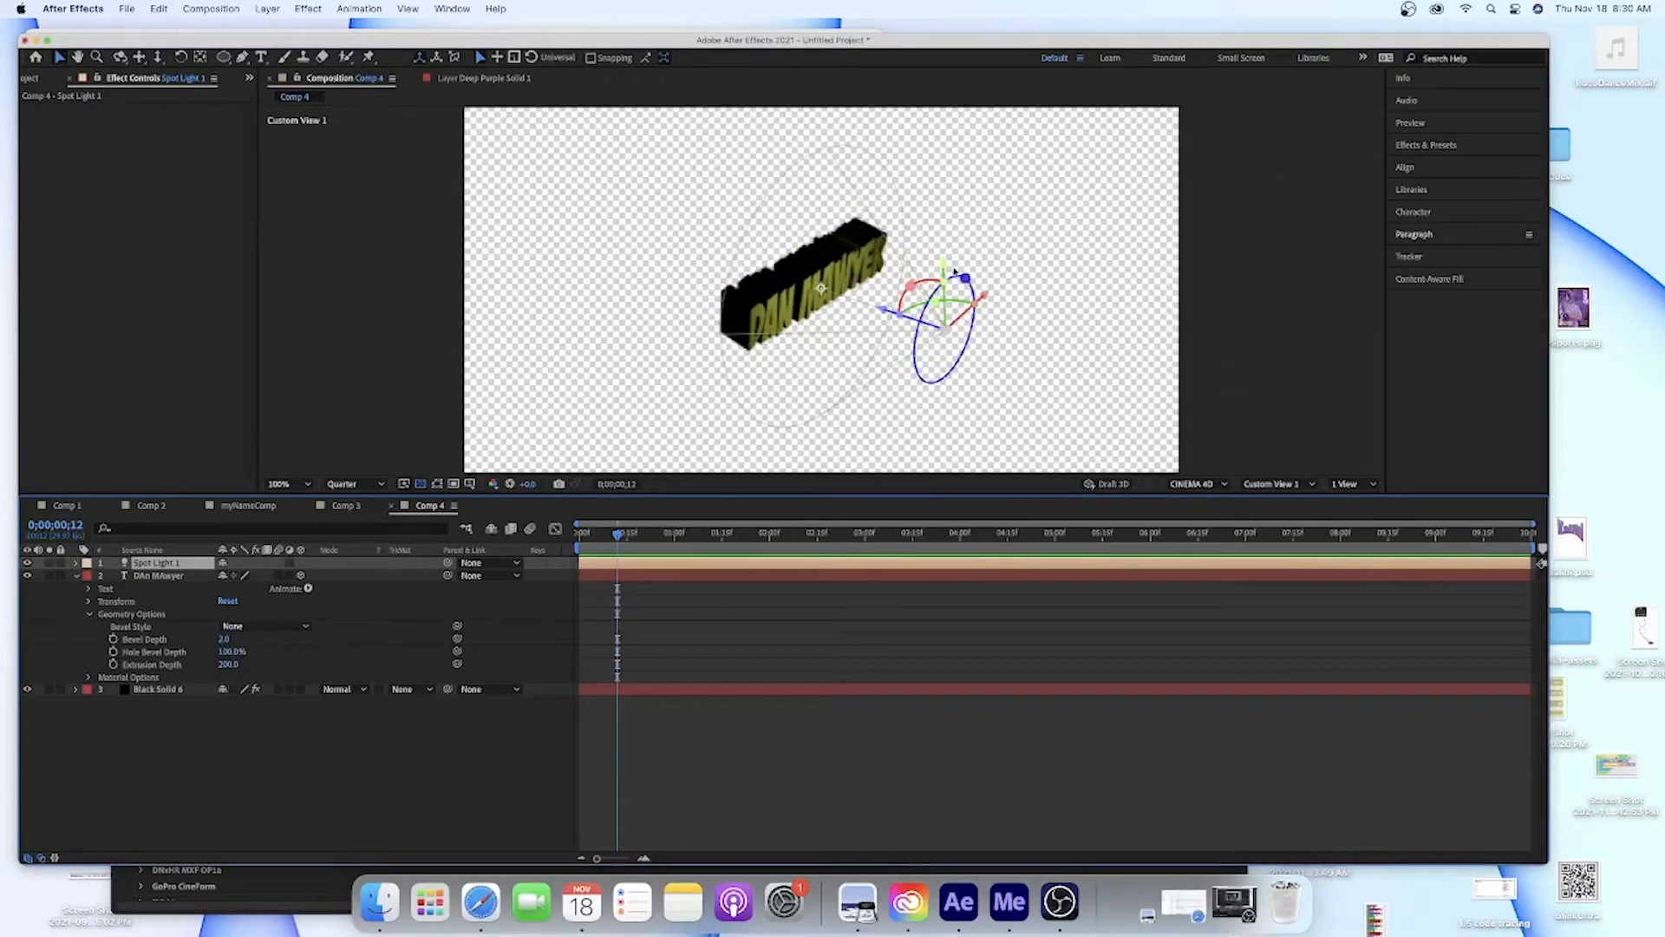
Move the spot light right, re-aim its target on the text, and keep Quarter preview resolution
drag(883, 310, 1018, 278)
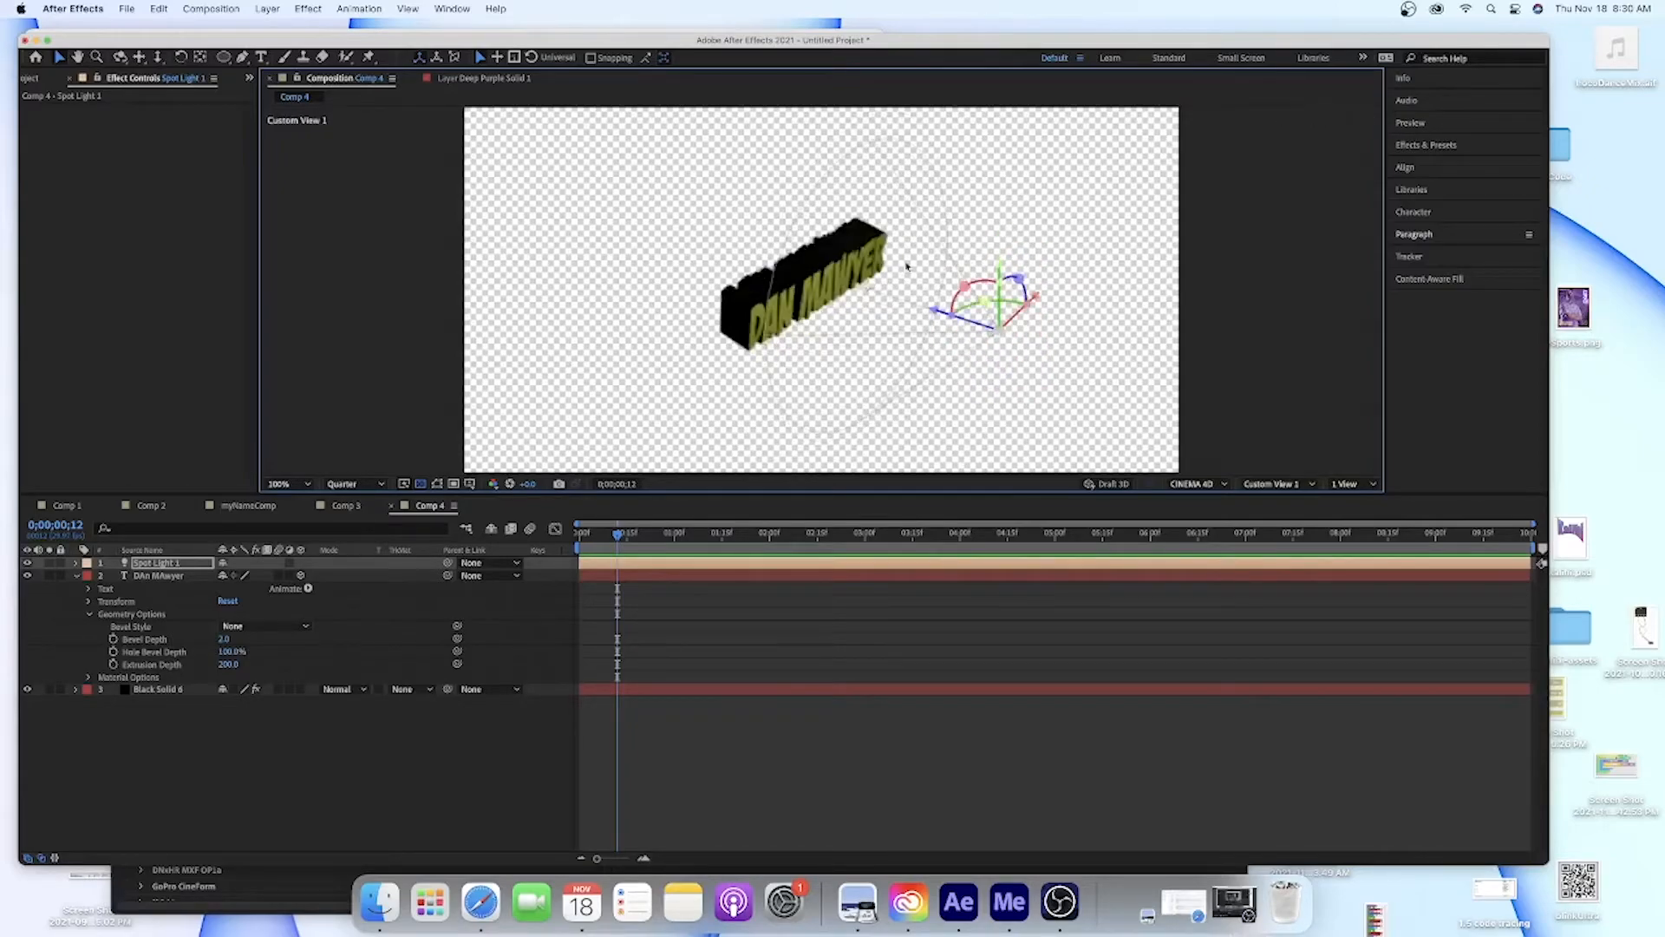
mouse_move(869, 292)
mouse_down()
mouse_move(911, 286)
mouse_move(673, 361)
mouse_move(908, 264)
mouse_move(839, 297)
mouse_up()
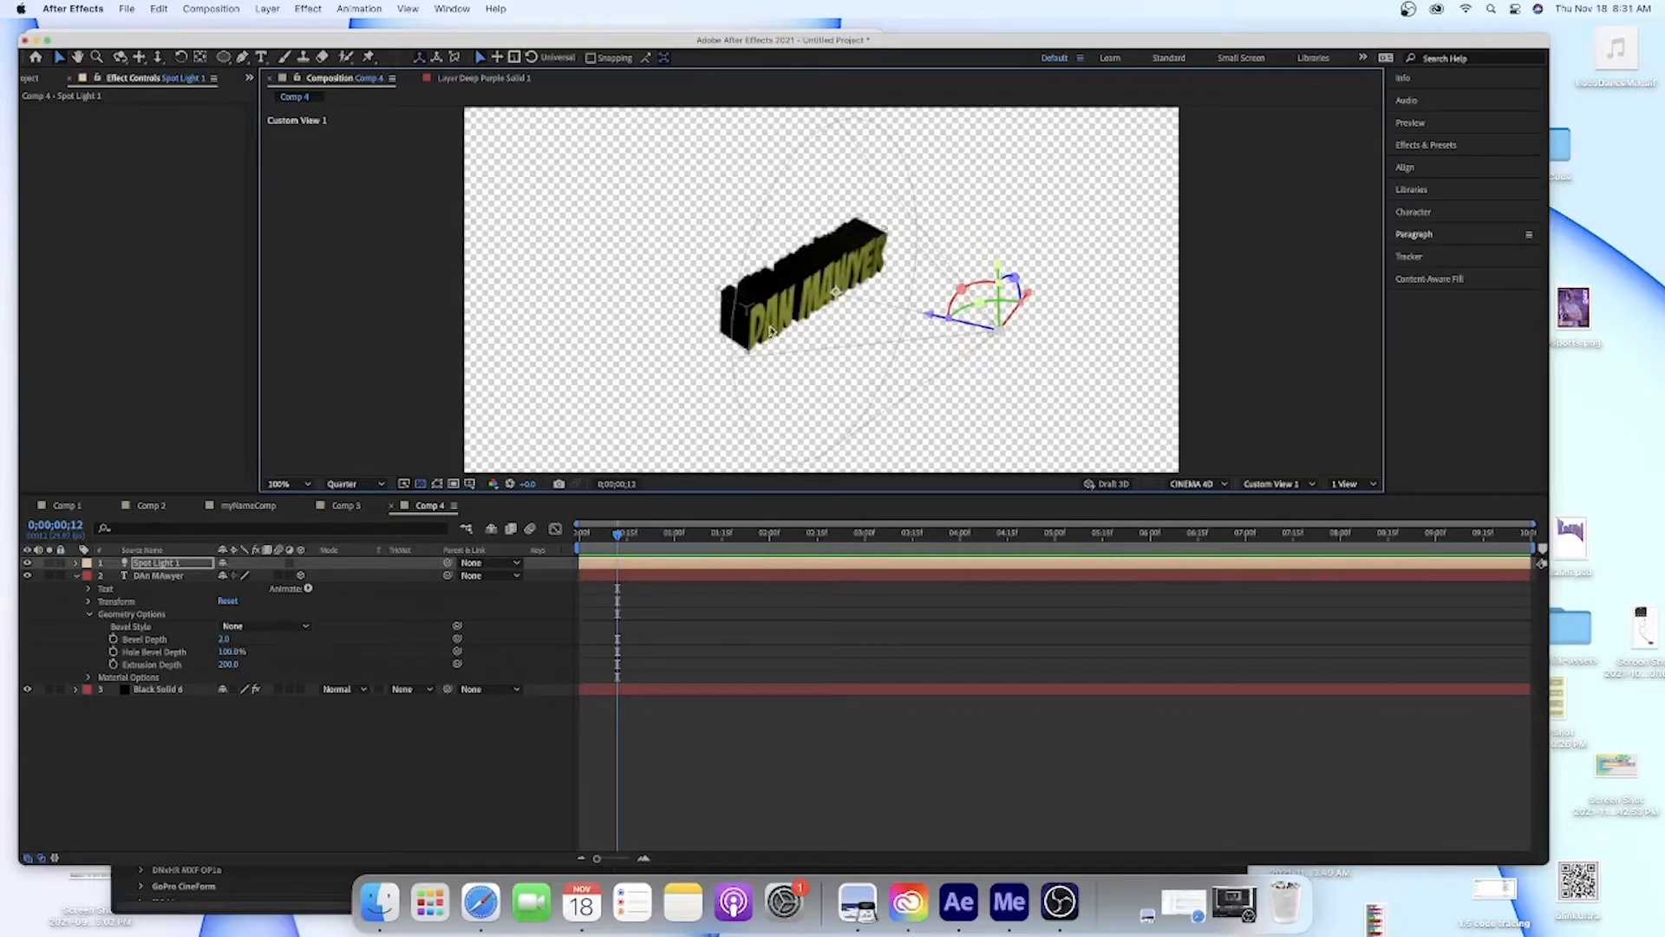
scroll(771, 332, up, 4)
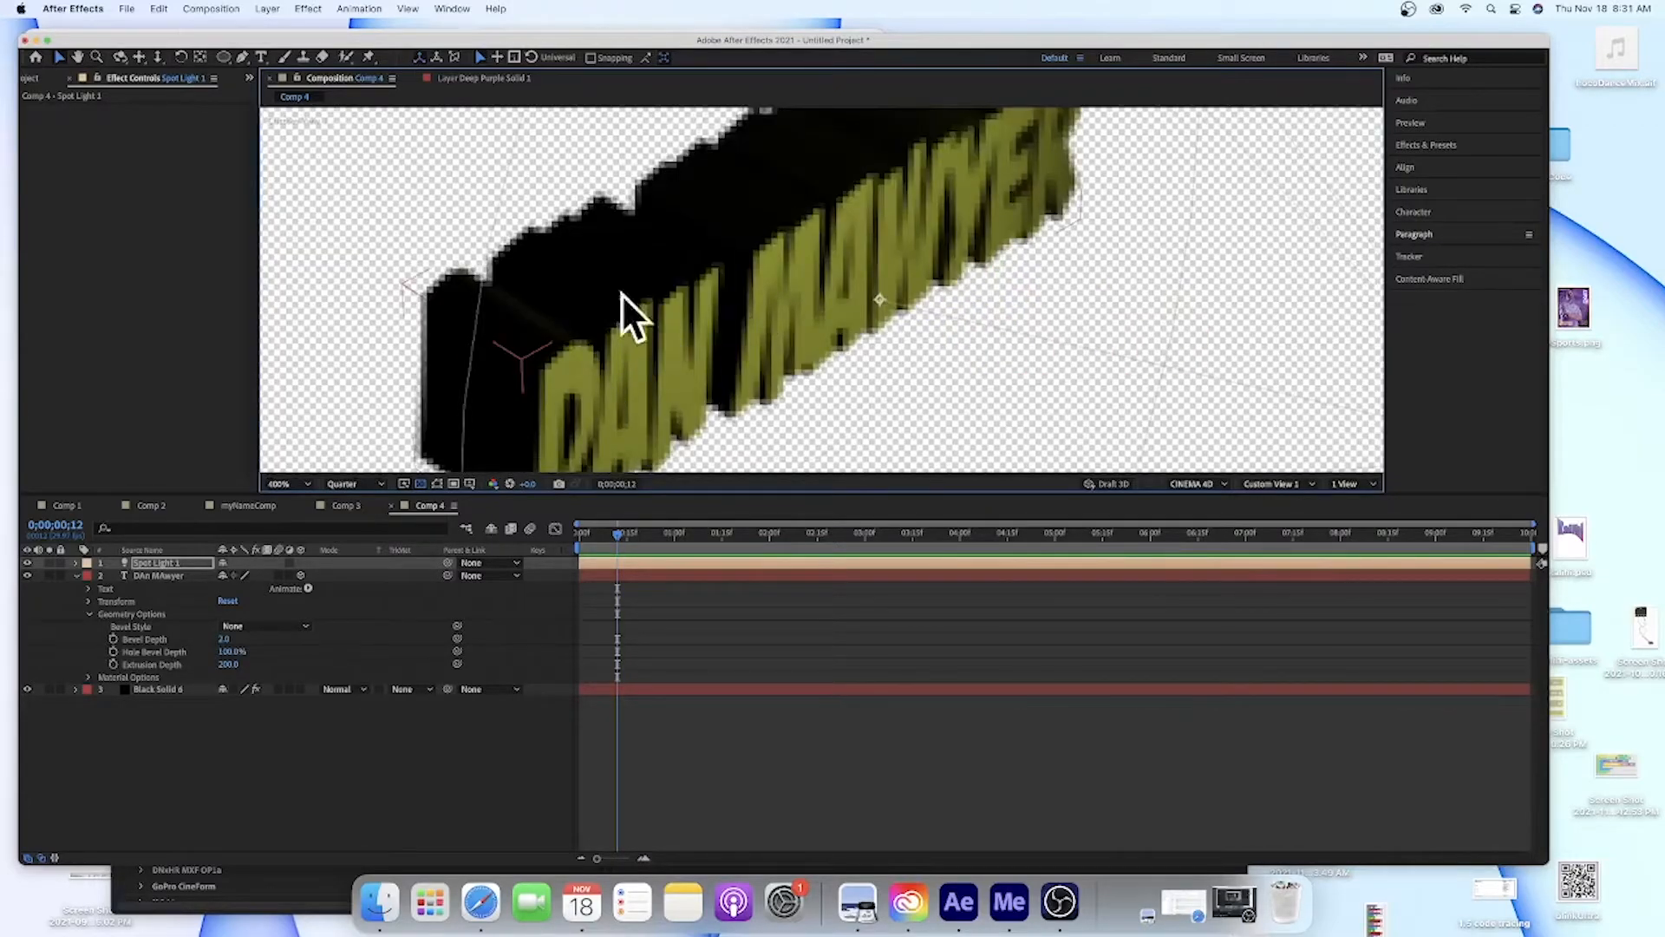
click(350, 486)
click(352, 524)
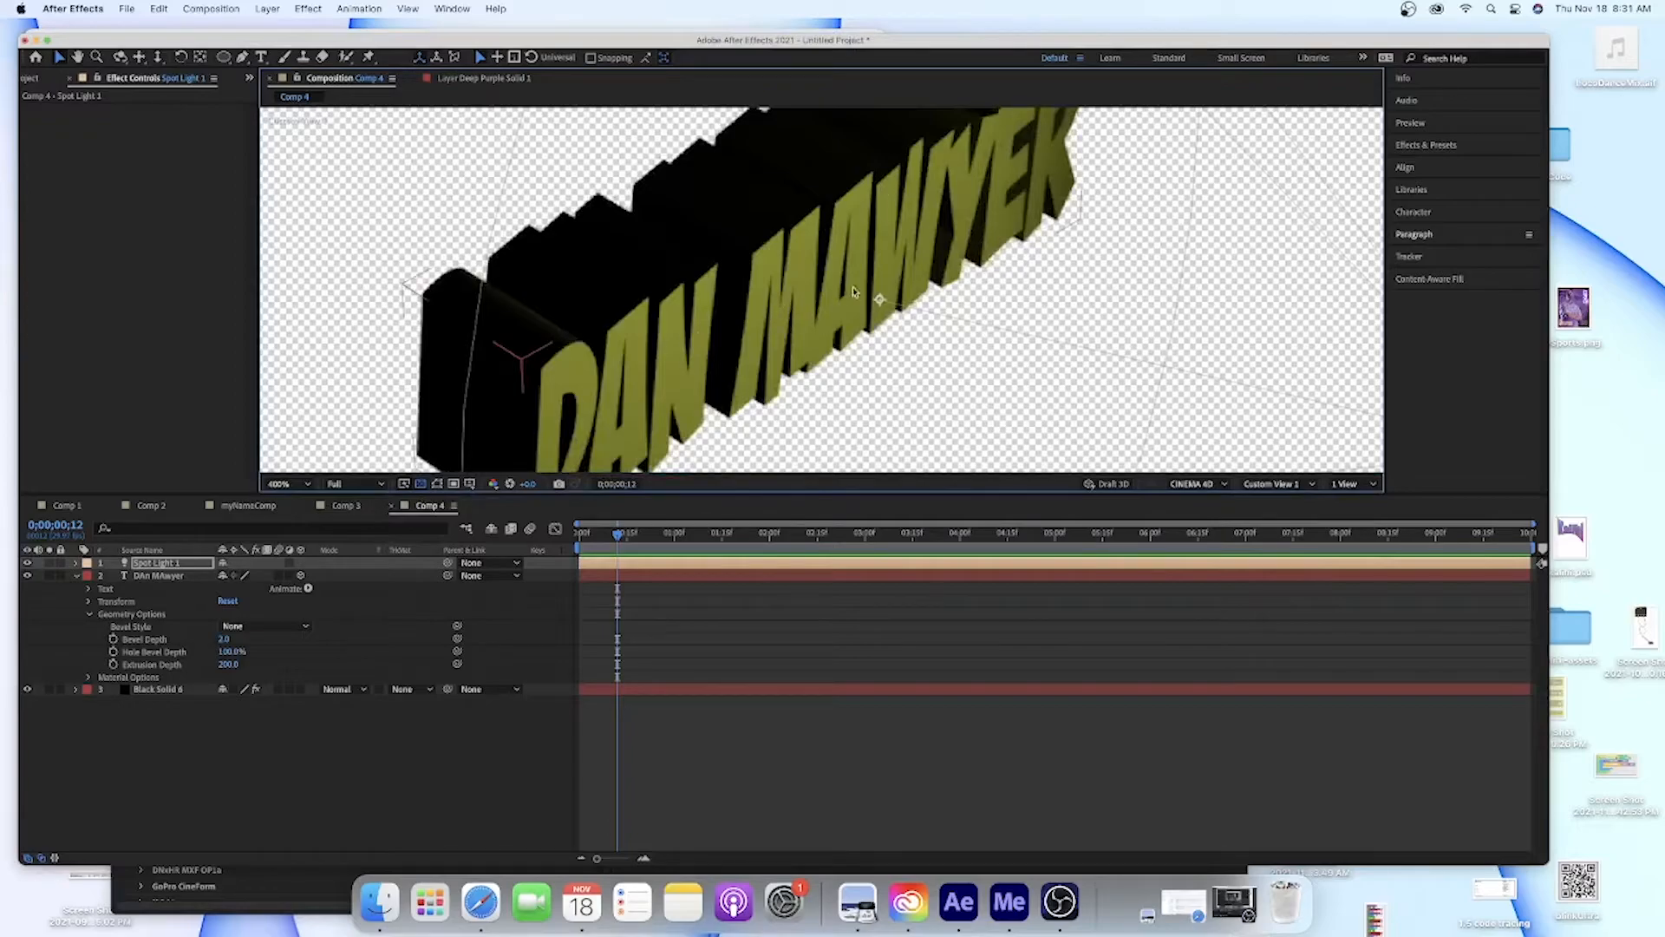
click(350, 484)
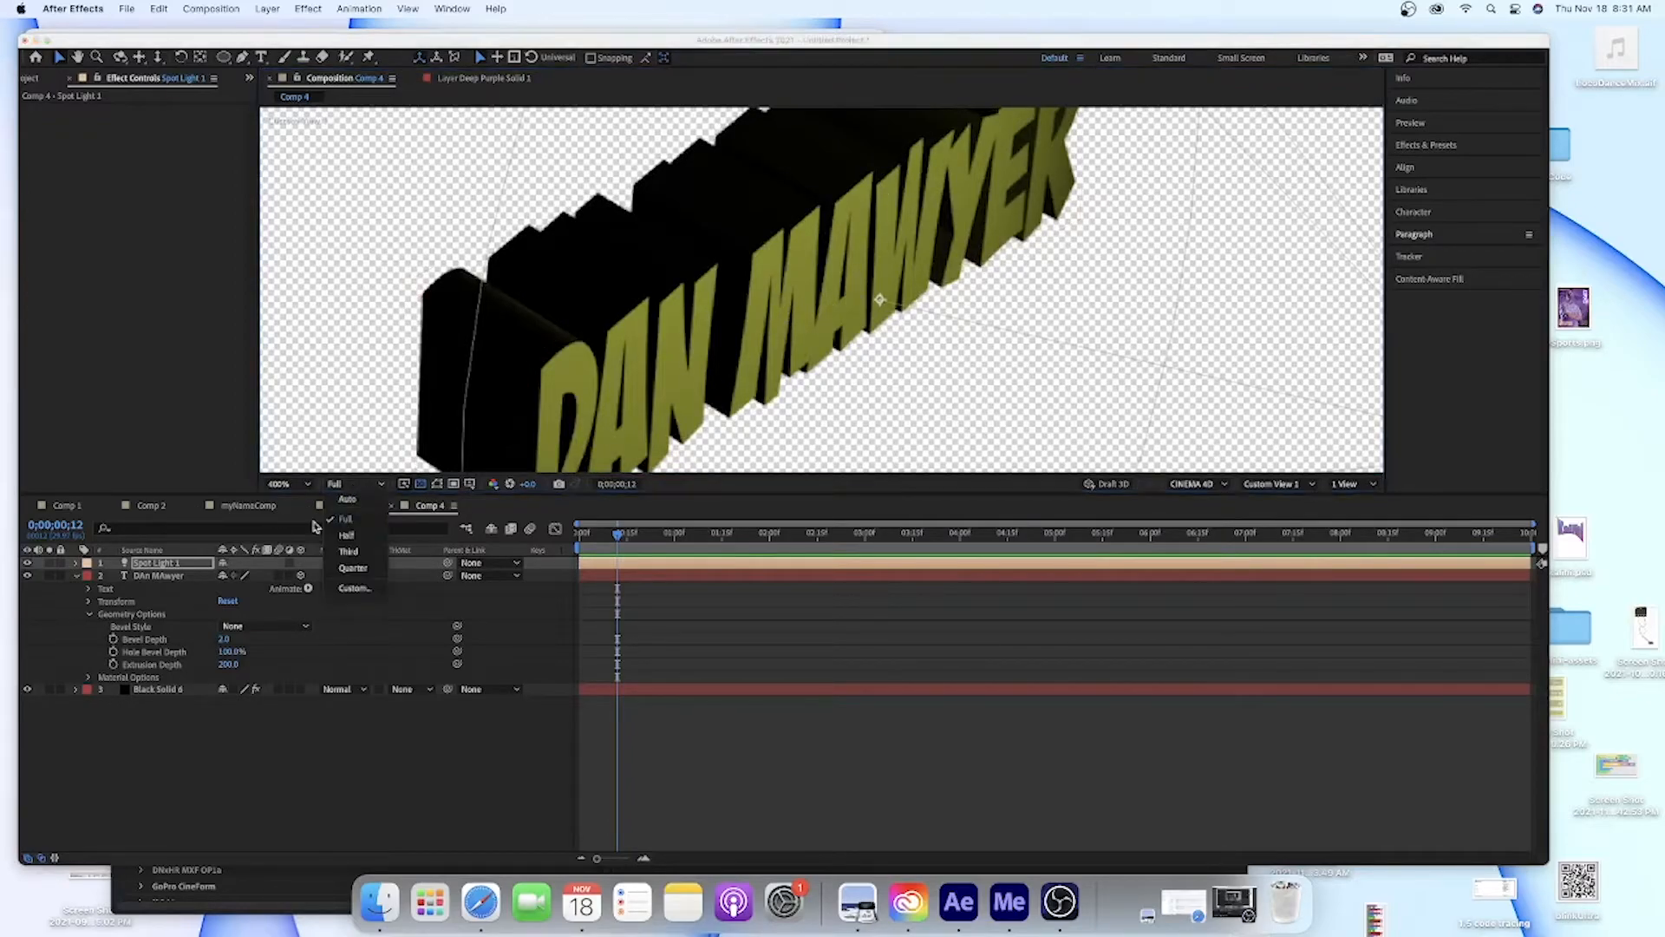
click(353, 567)
Push the spot light back along Z, rotate its cone, and set Extrusion Depth to 175.0
key(shift+slash)
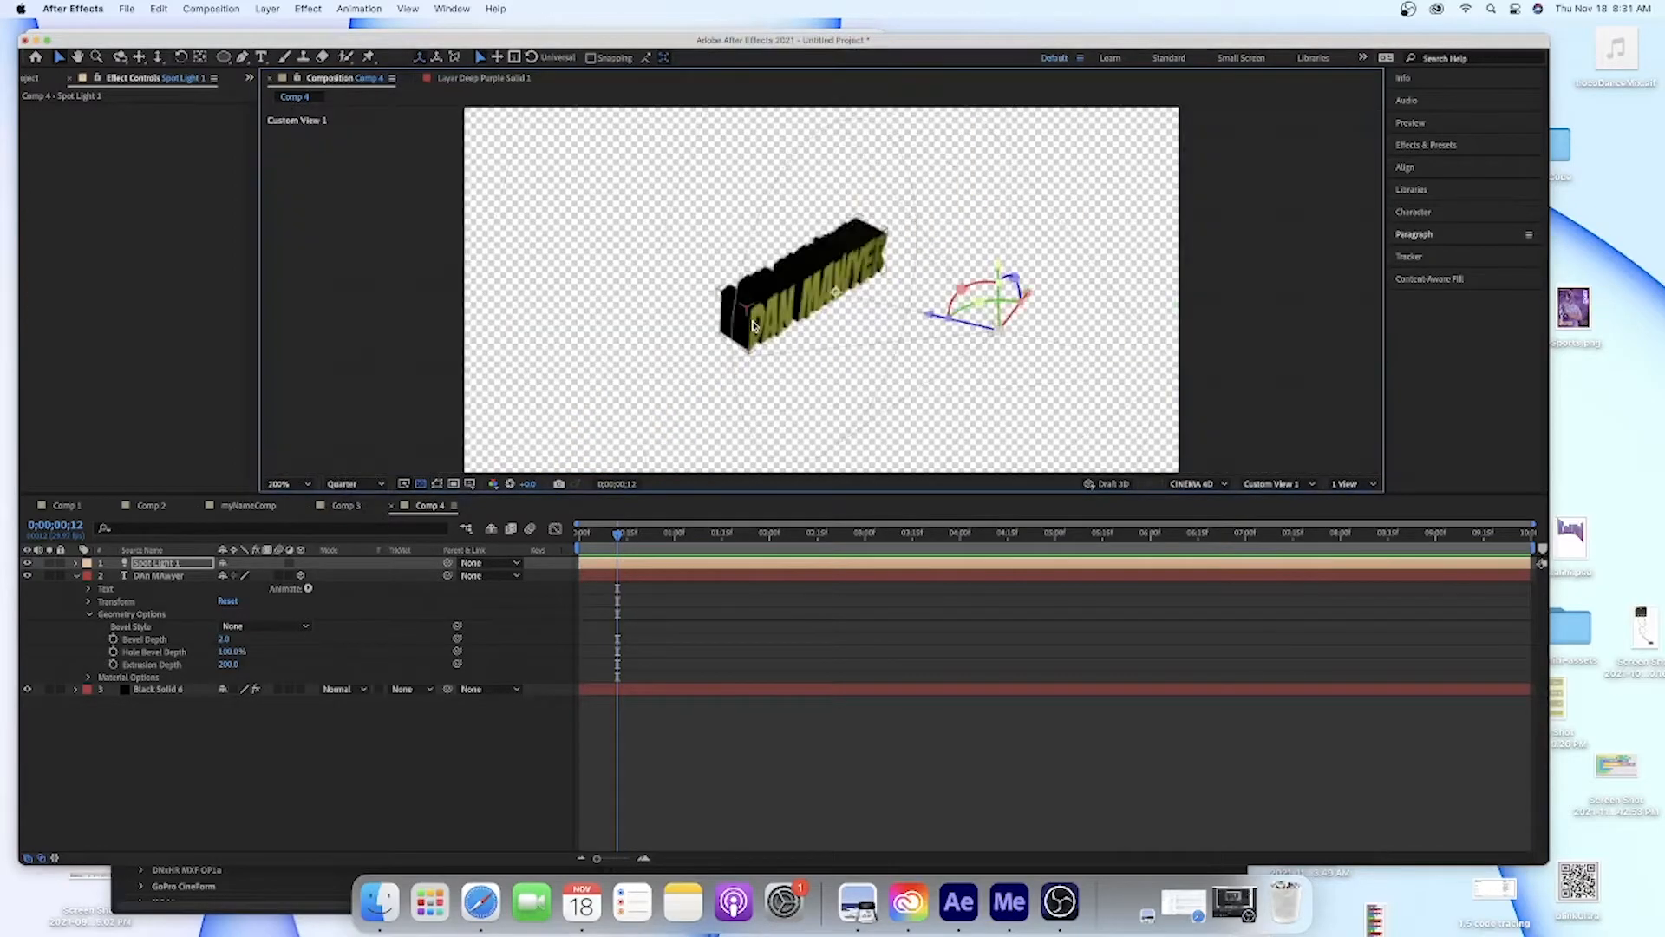
drag(931, 319, 1027, 257)
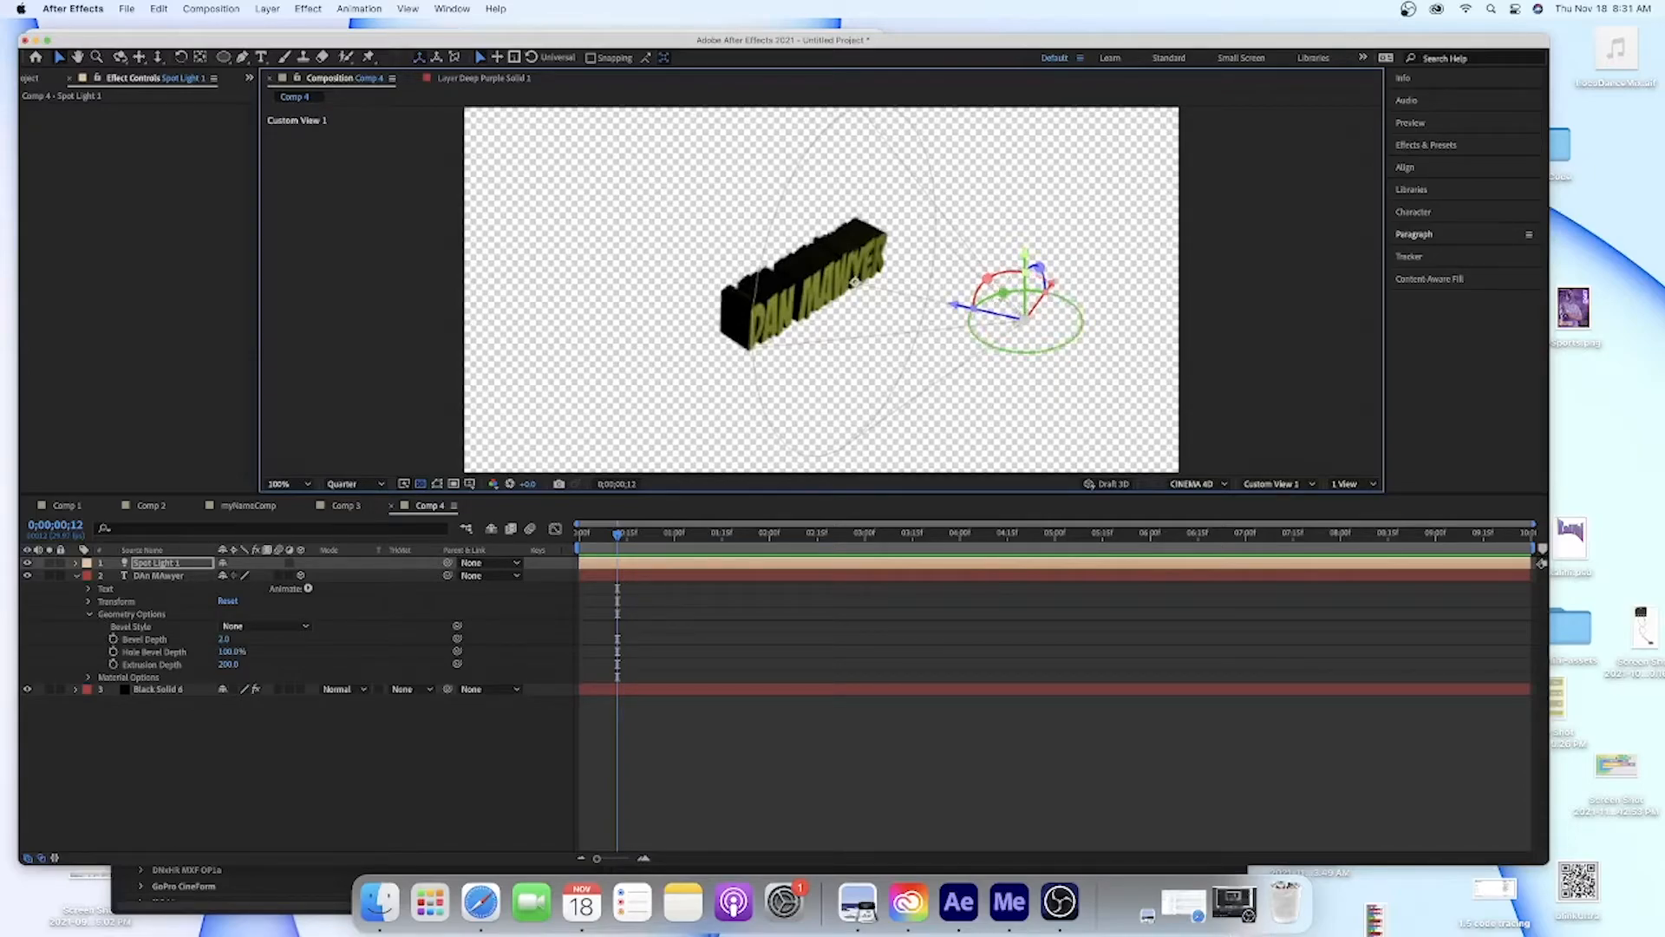
key(w)
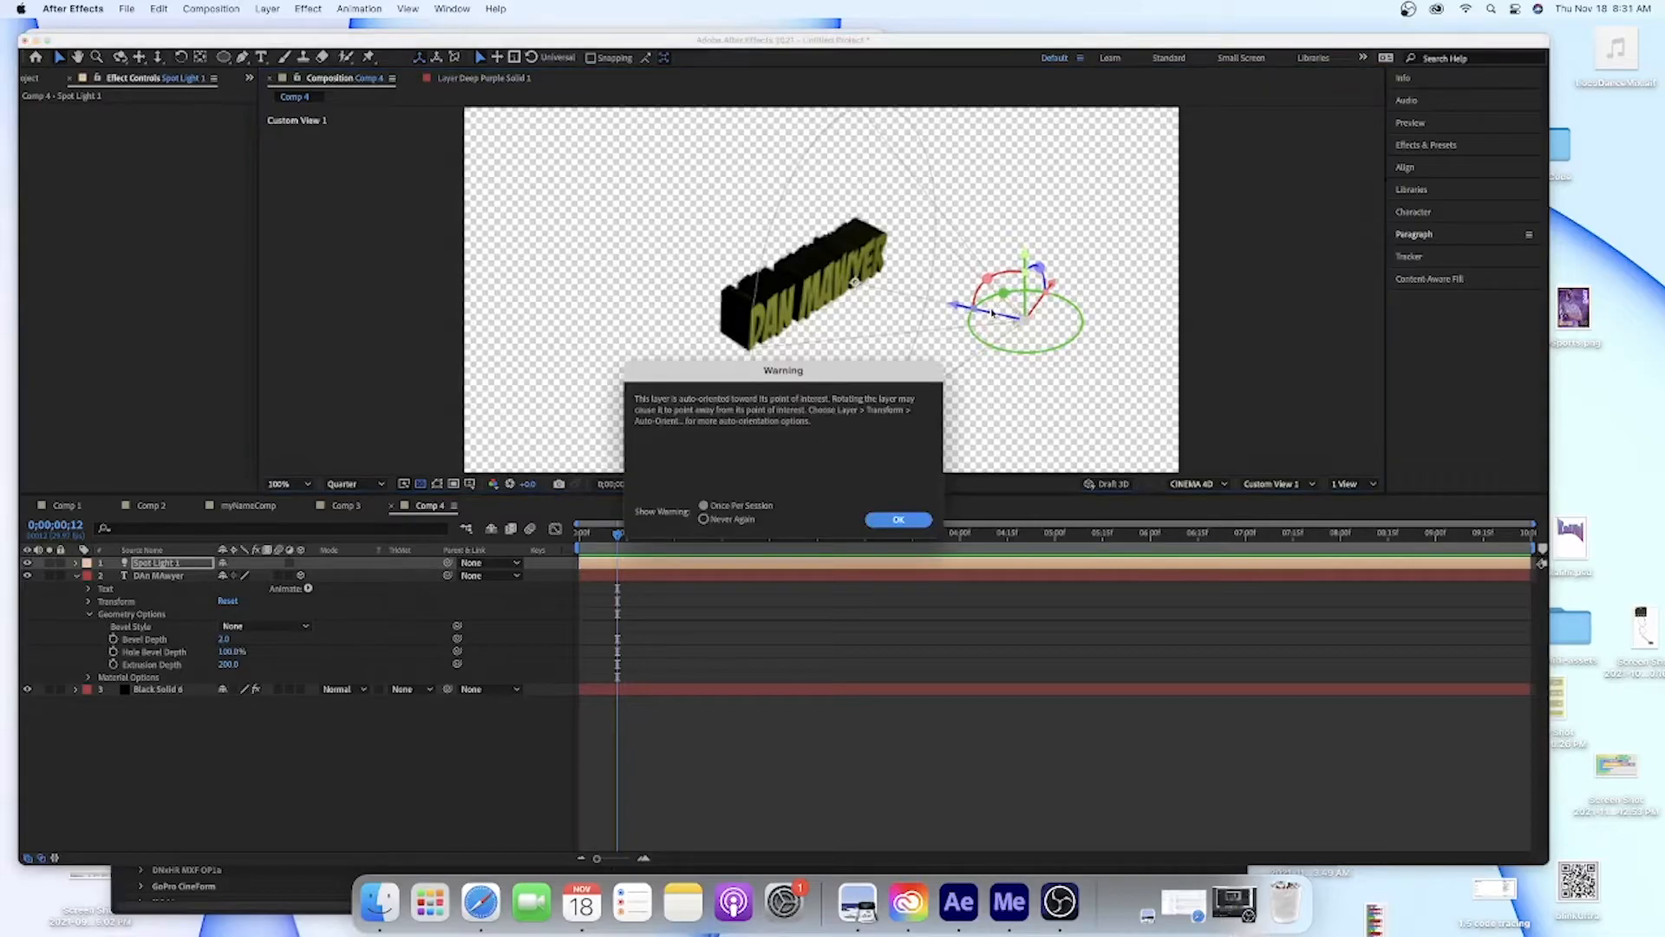
click(899, 521)
drag(1004, 293, 1006, 305)
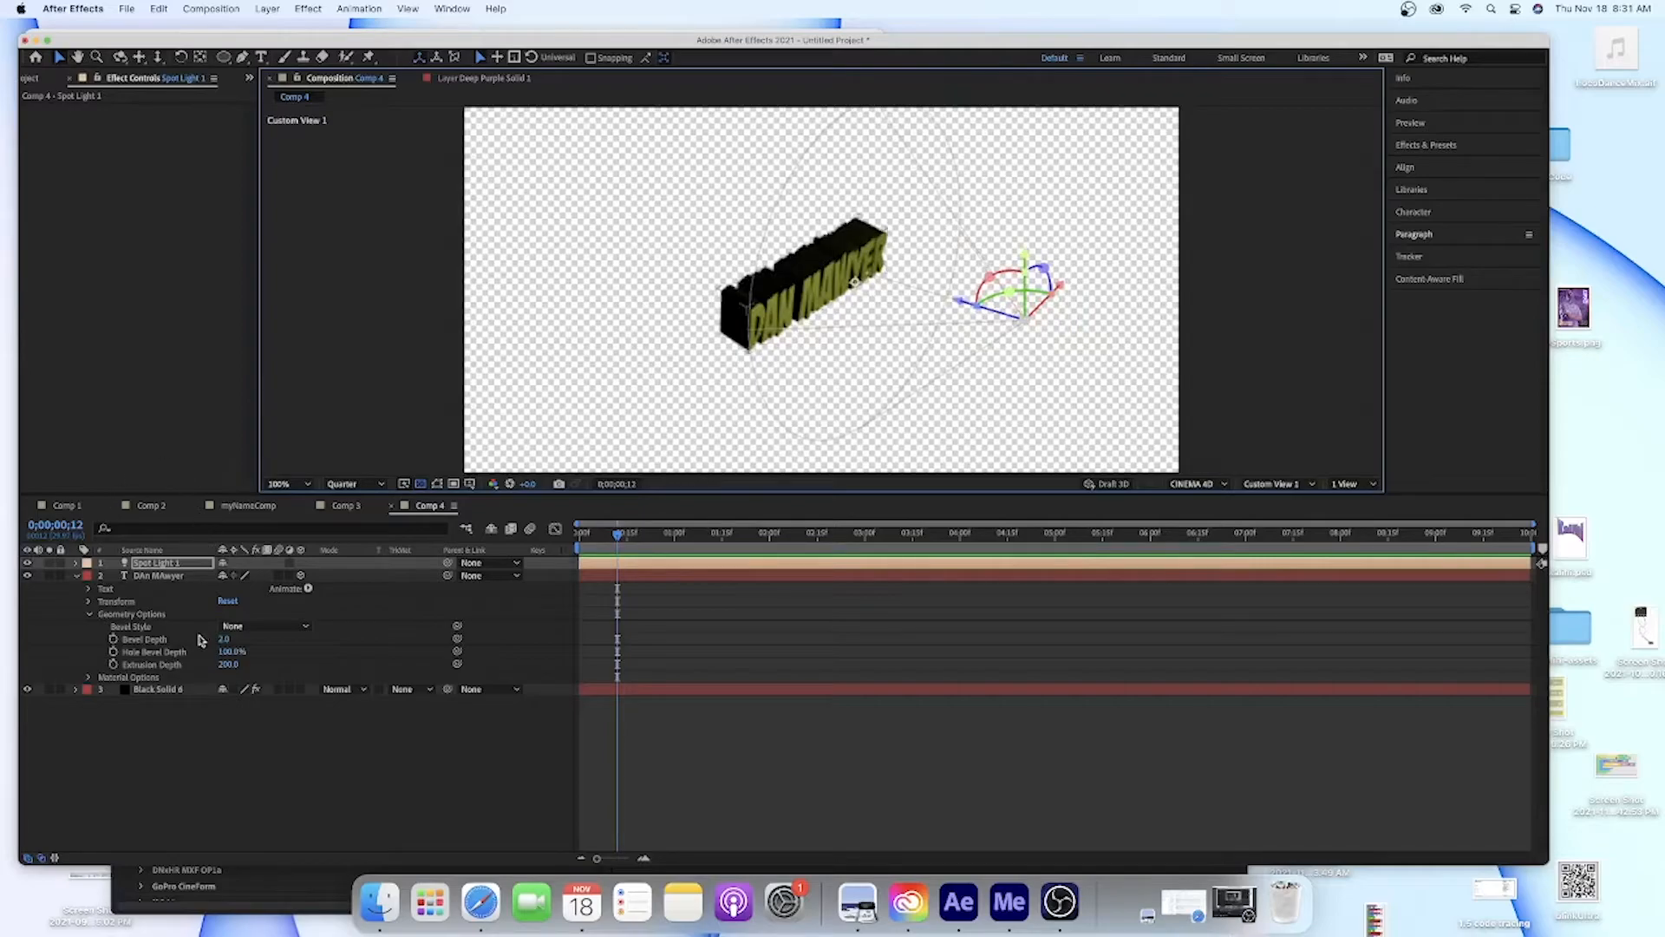
mouse_move(224, 669)
mouse_down()
mouse_move(246, 667)
mouse_move(209, 664)
mouse_up()
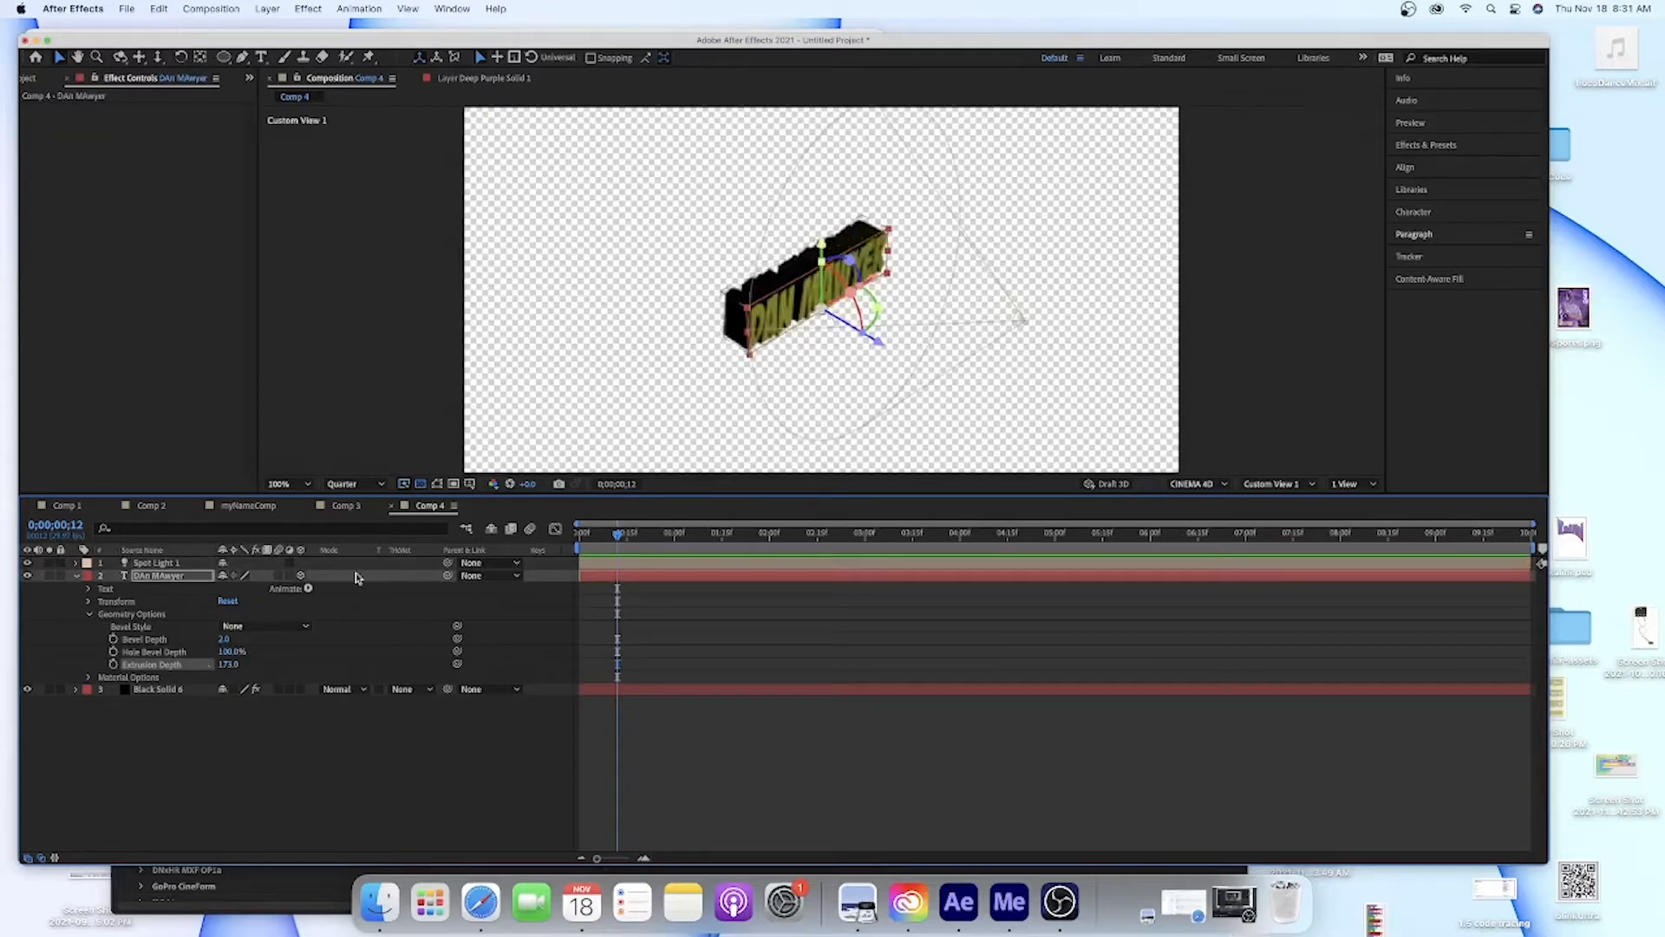
Set the text's Extrusion Depth to 166.0, briefly switching to OBS and back
drag(228, 666, 217, 667)
click(1063, 906)
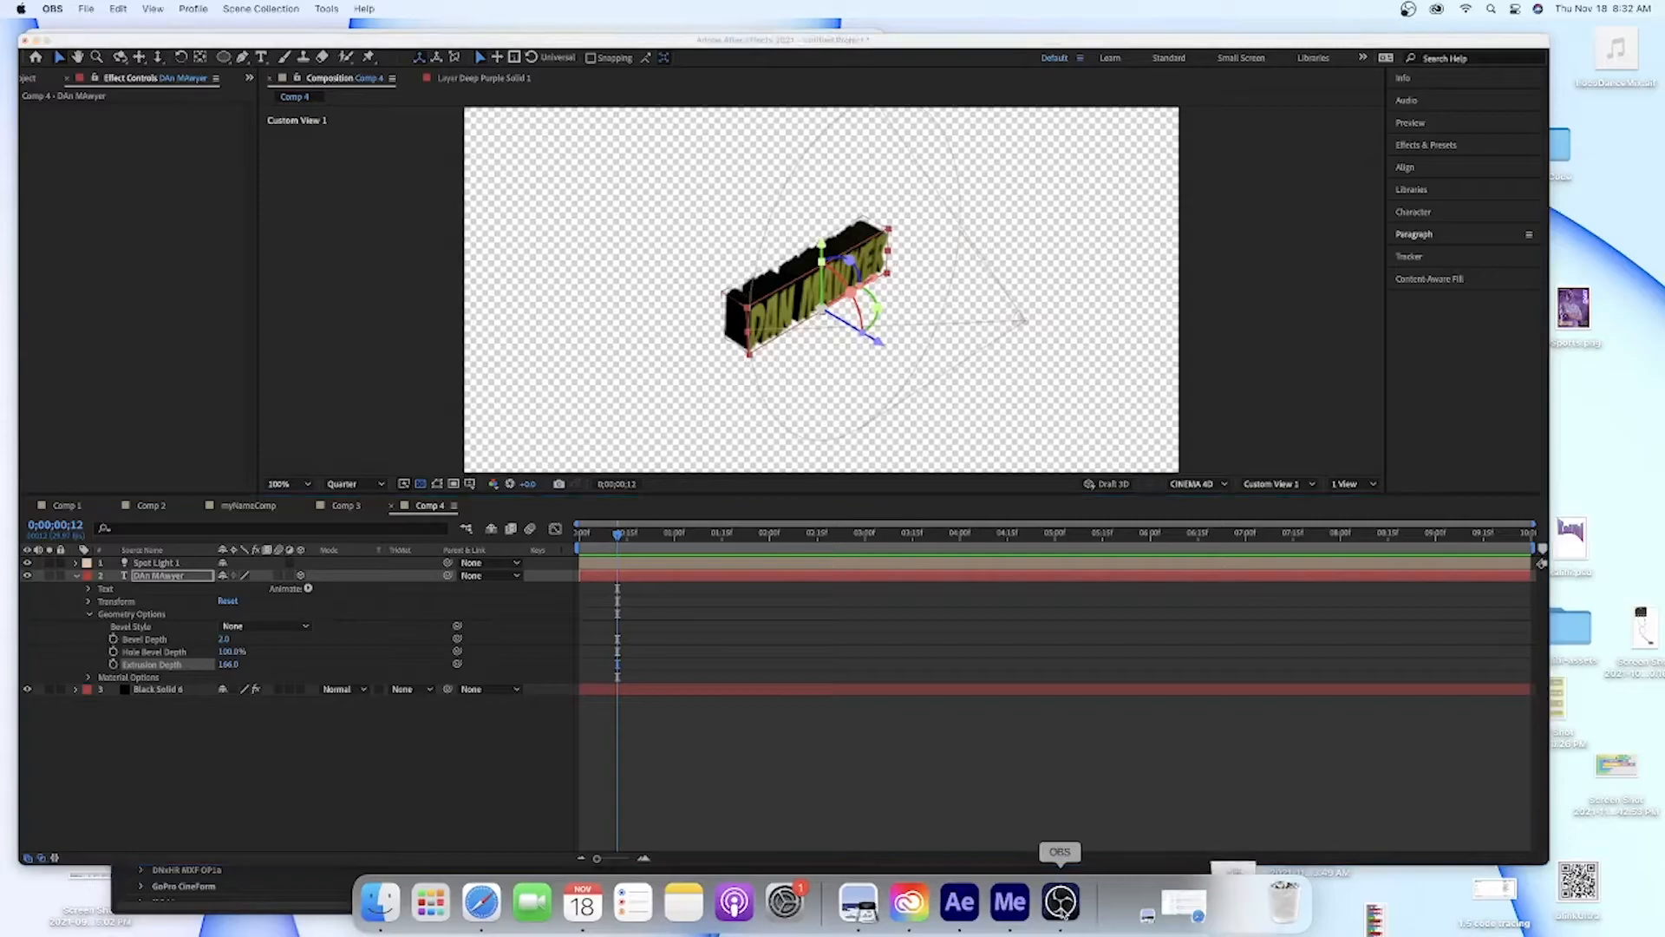
click(386, 829)
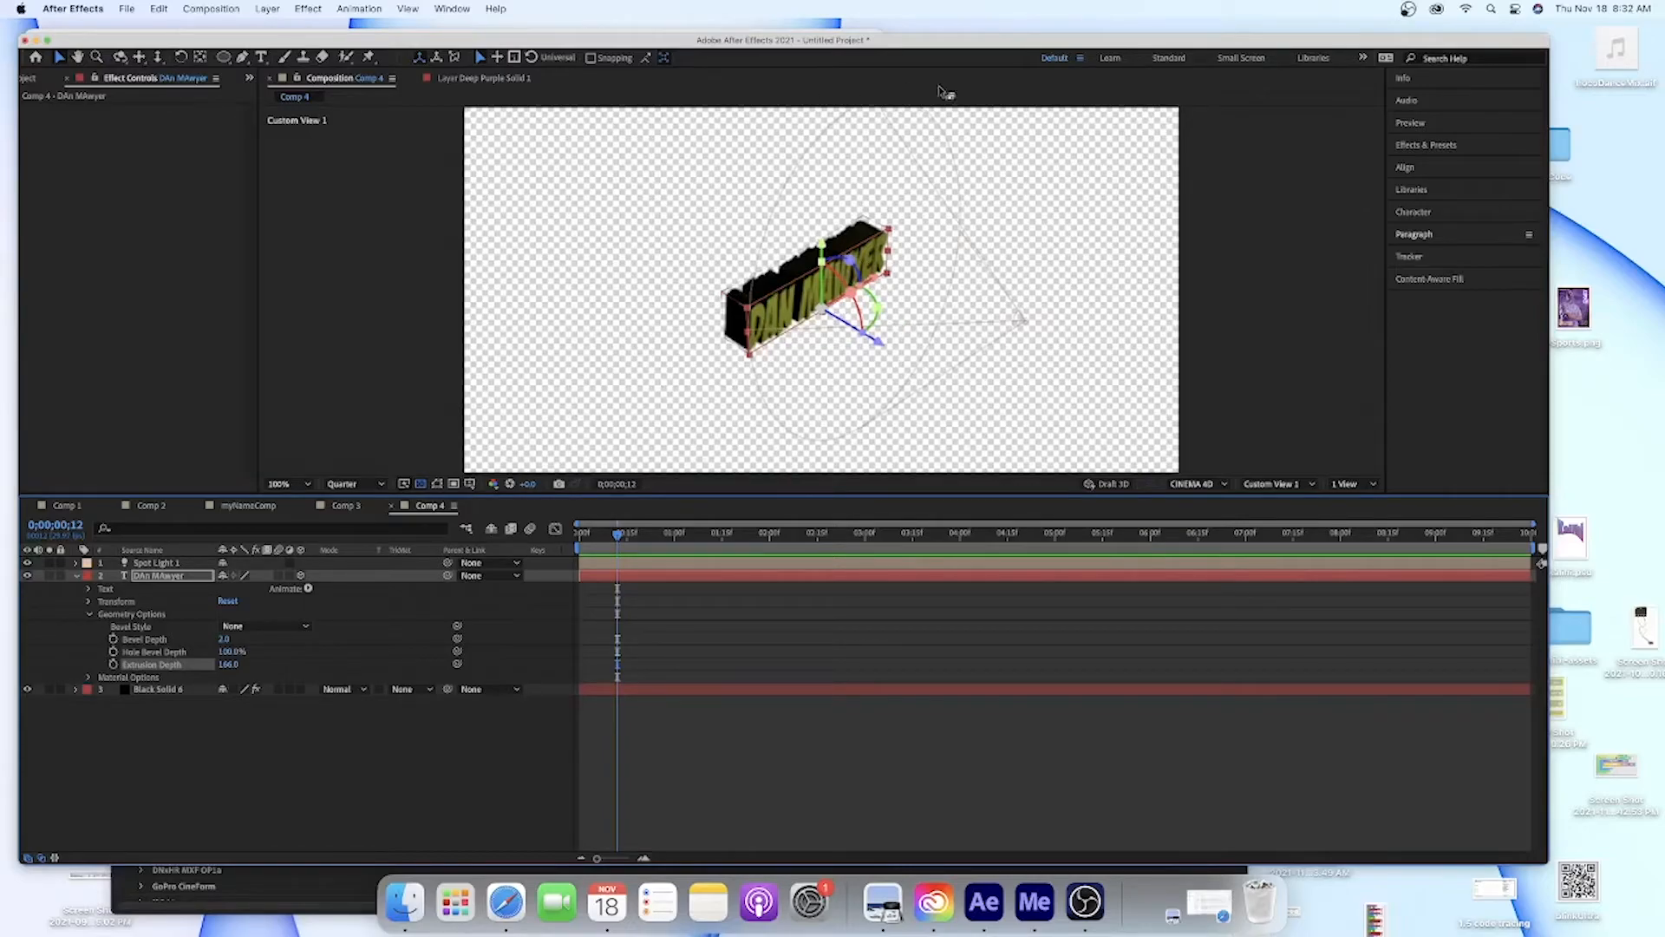
Set the 3D view to Default, toggle the text's 3D switch off and on, zoom to 50%, and open Layer > New
click(1271, 483)
click(1263, 514)
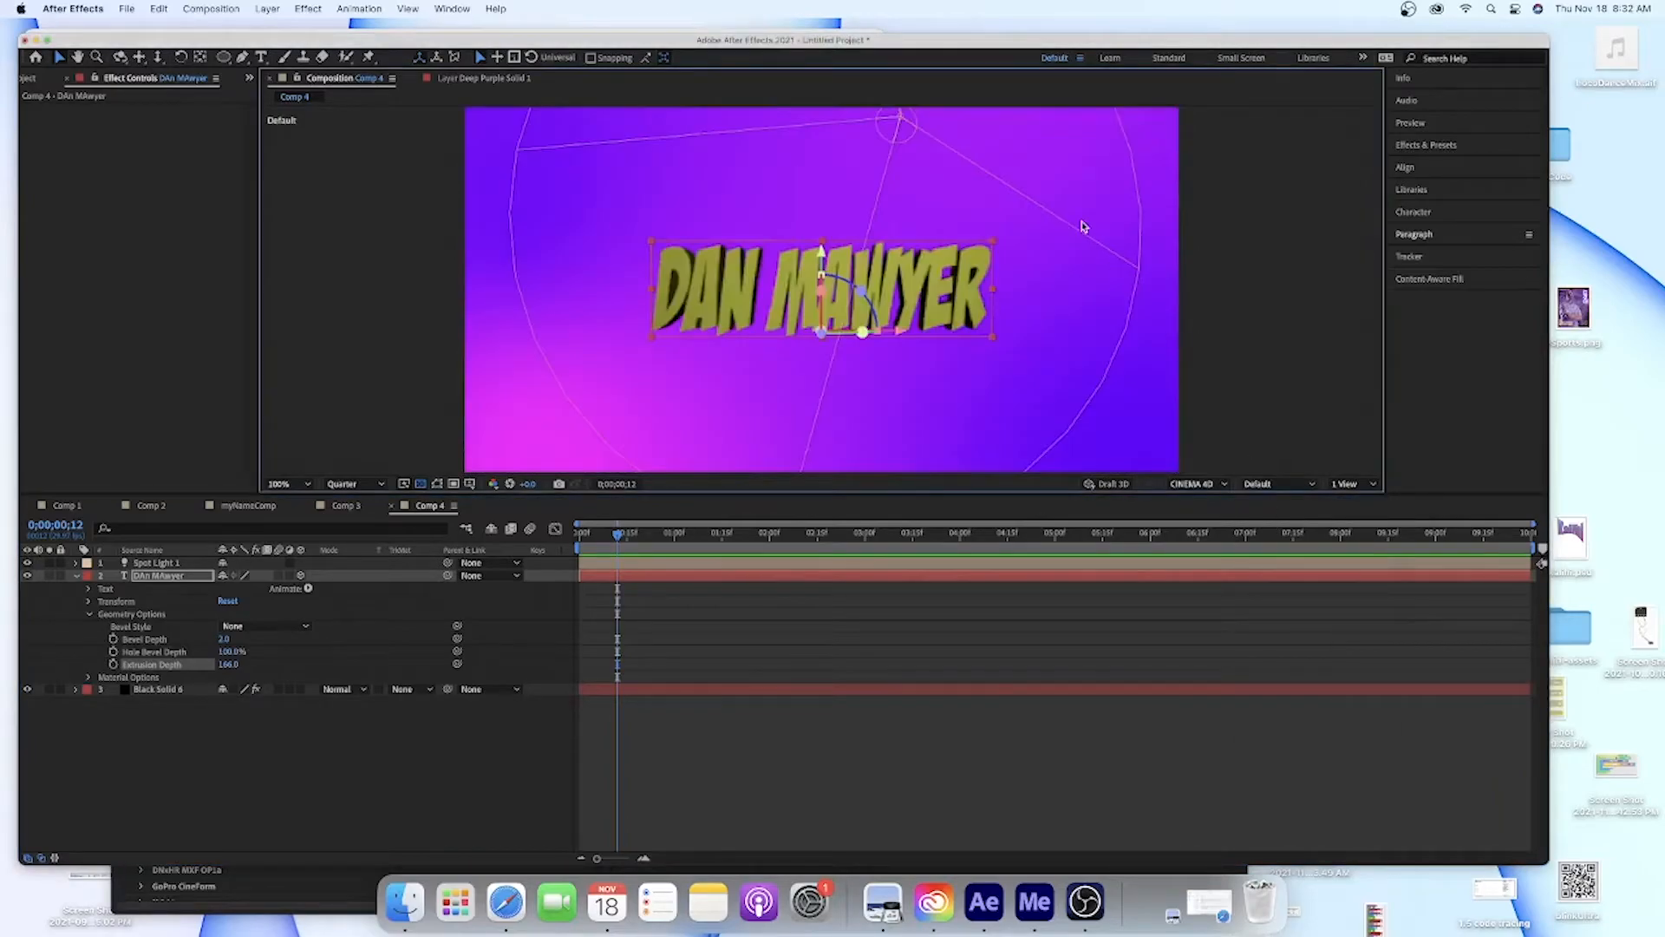
click(1258, 286)
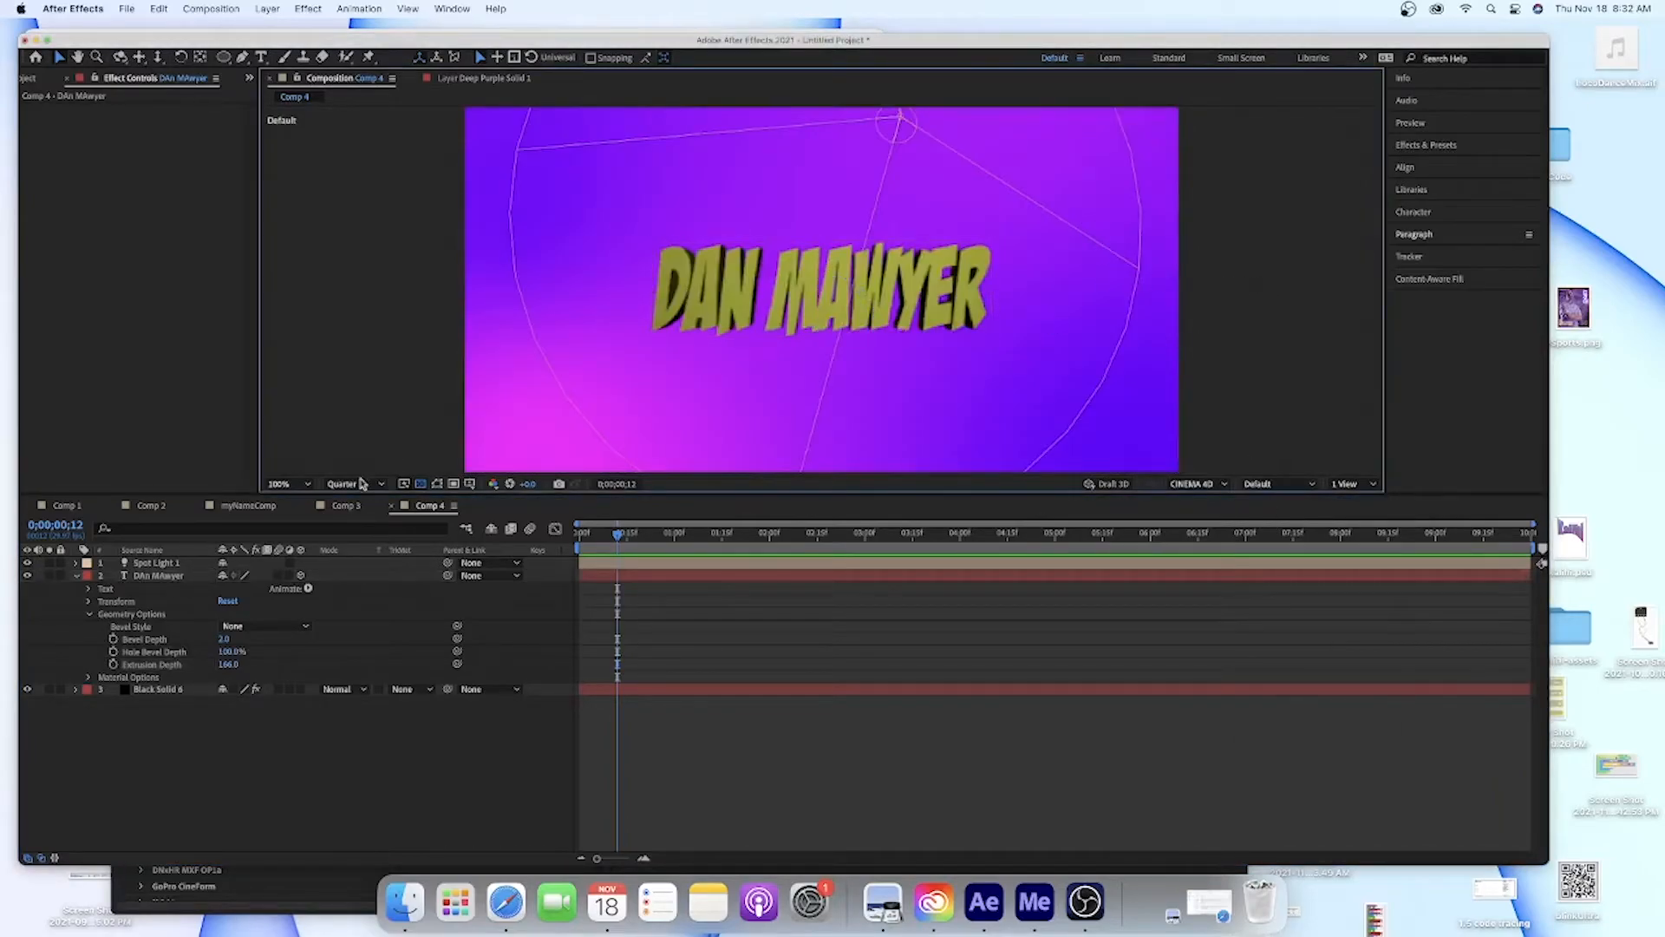
click(300, 575)
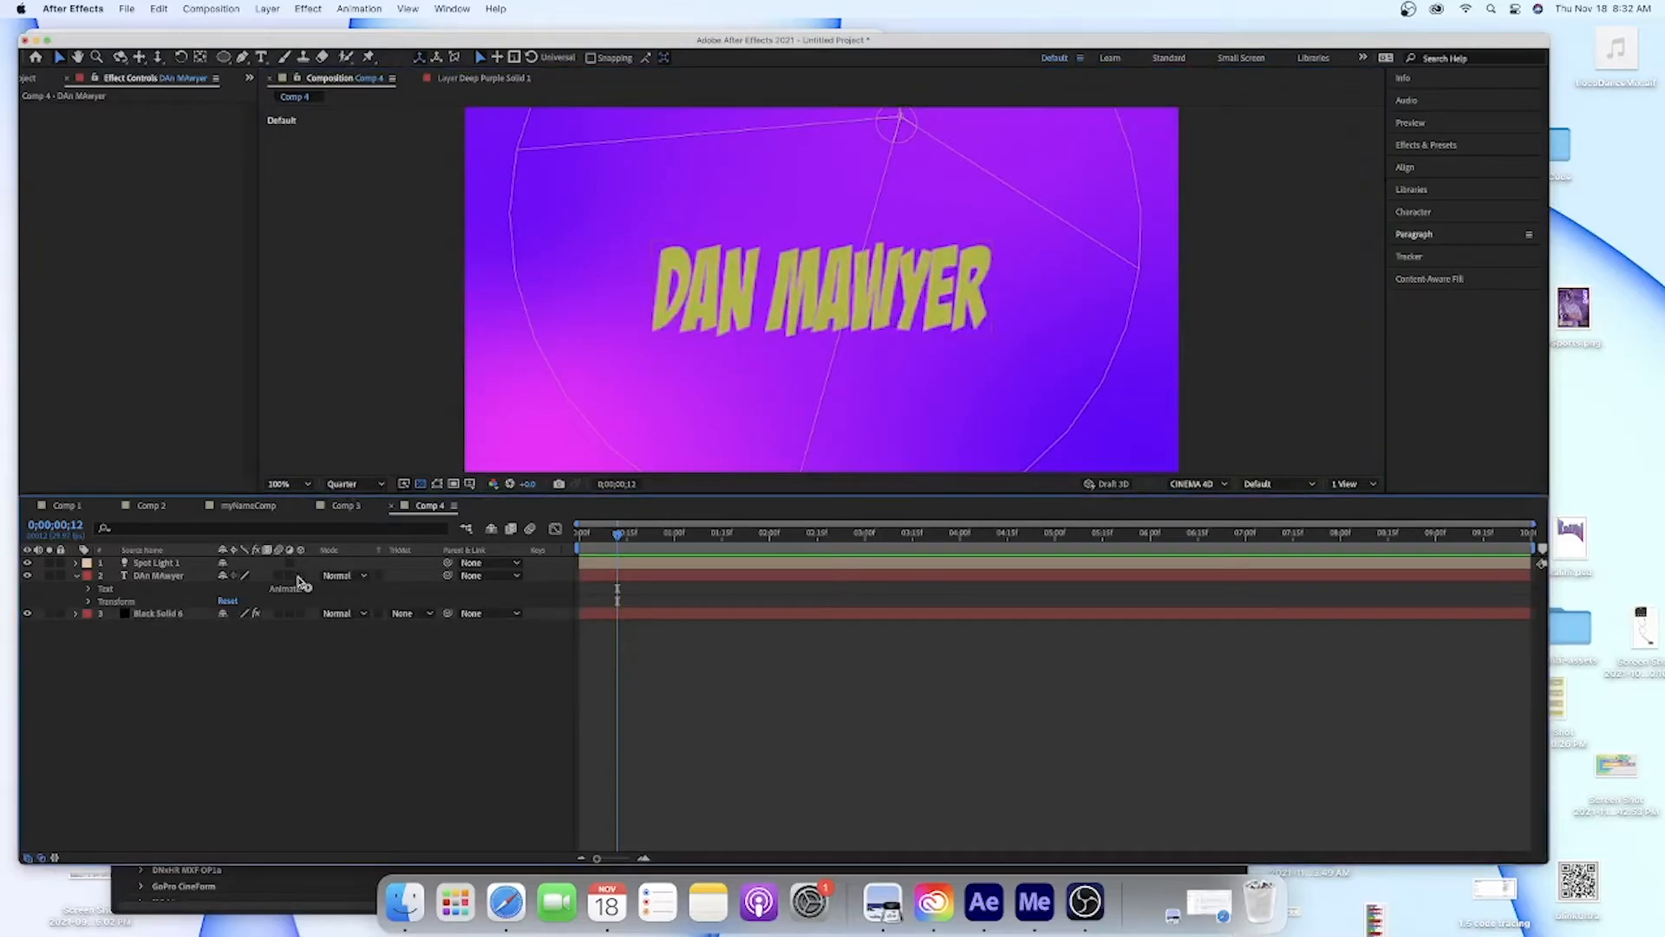
click(300, 576)
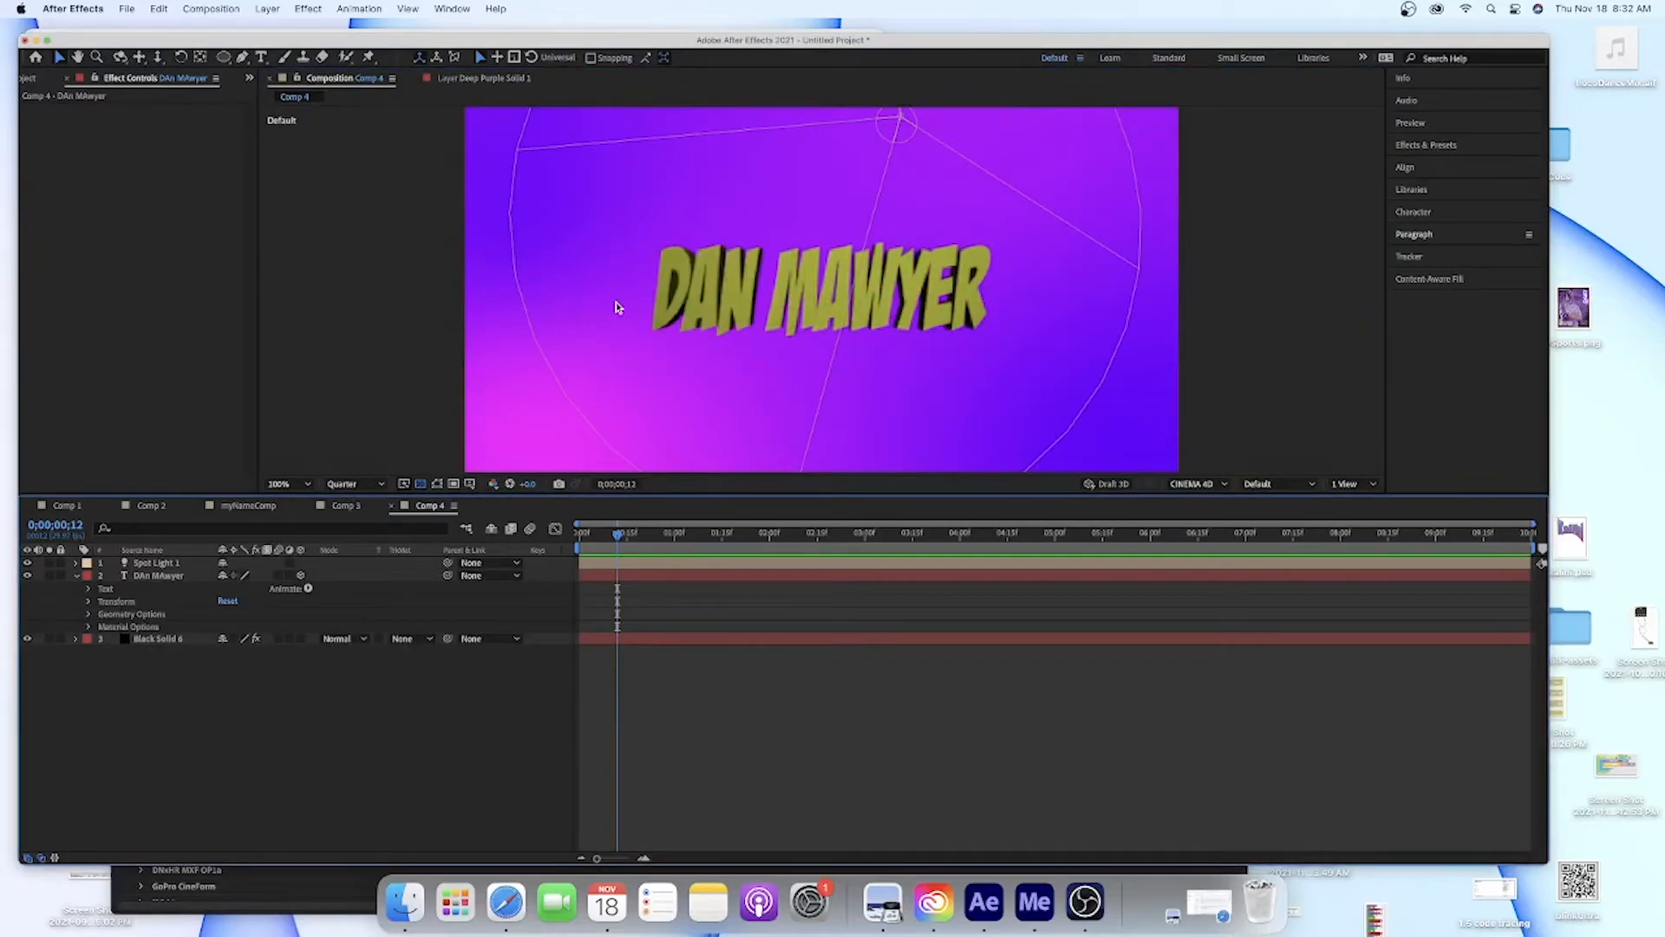
key(comma)
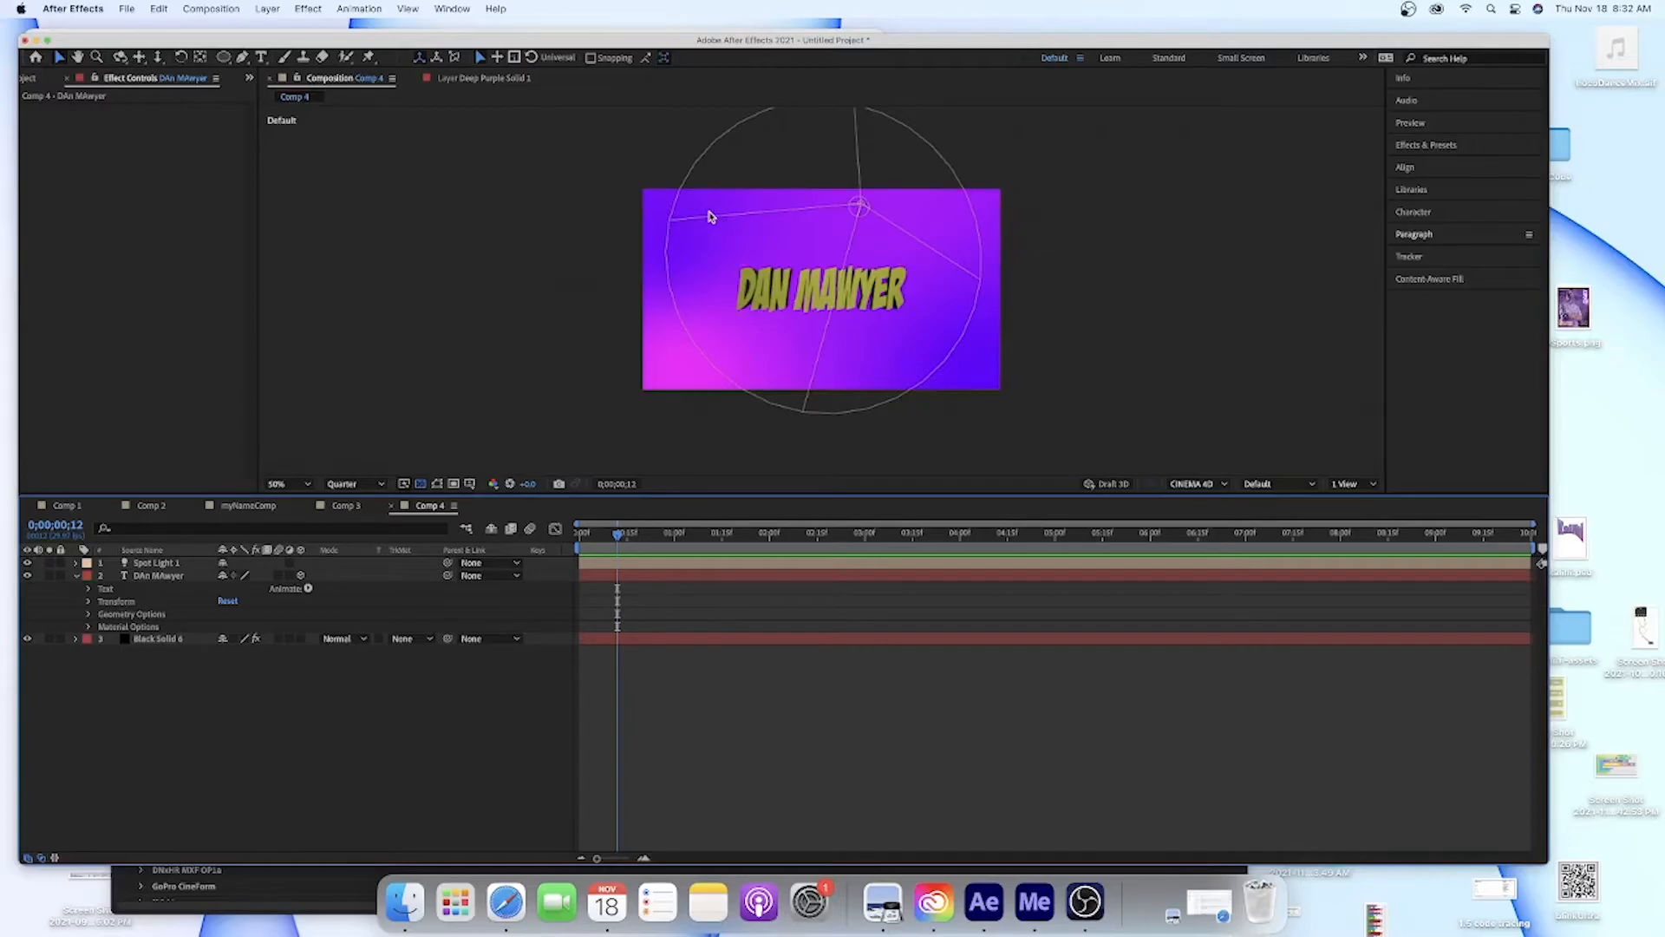
click(269, 9)
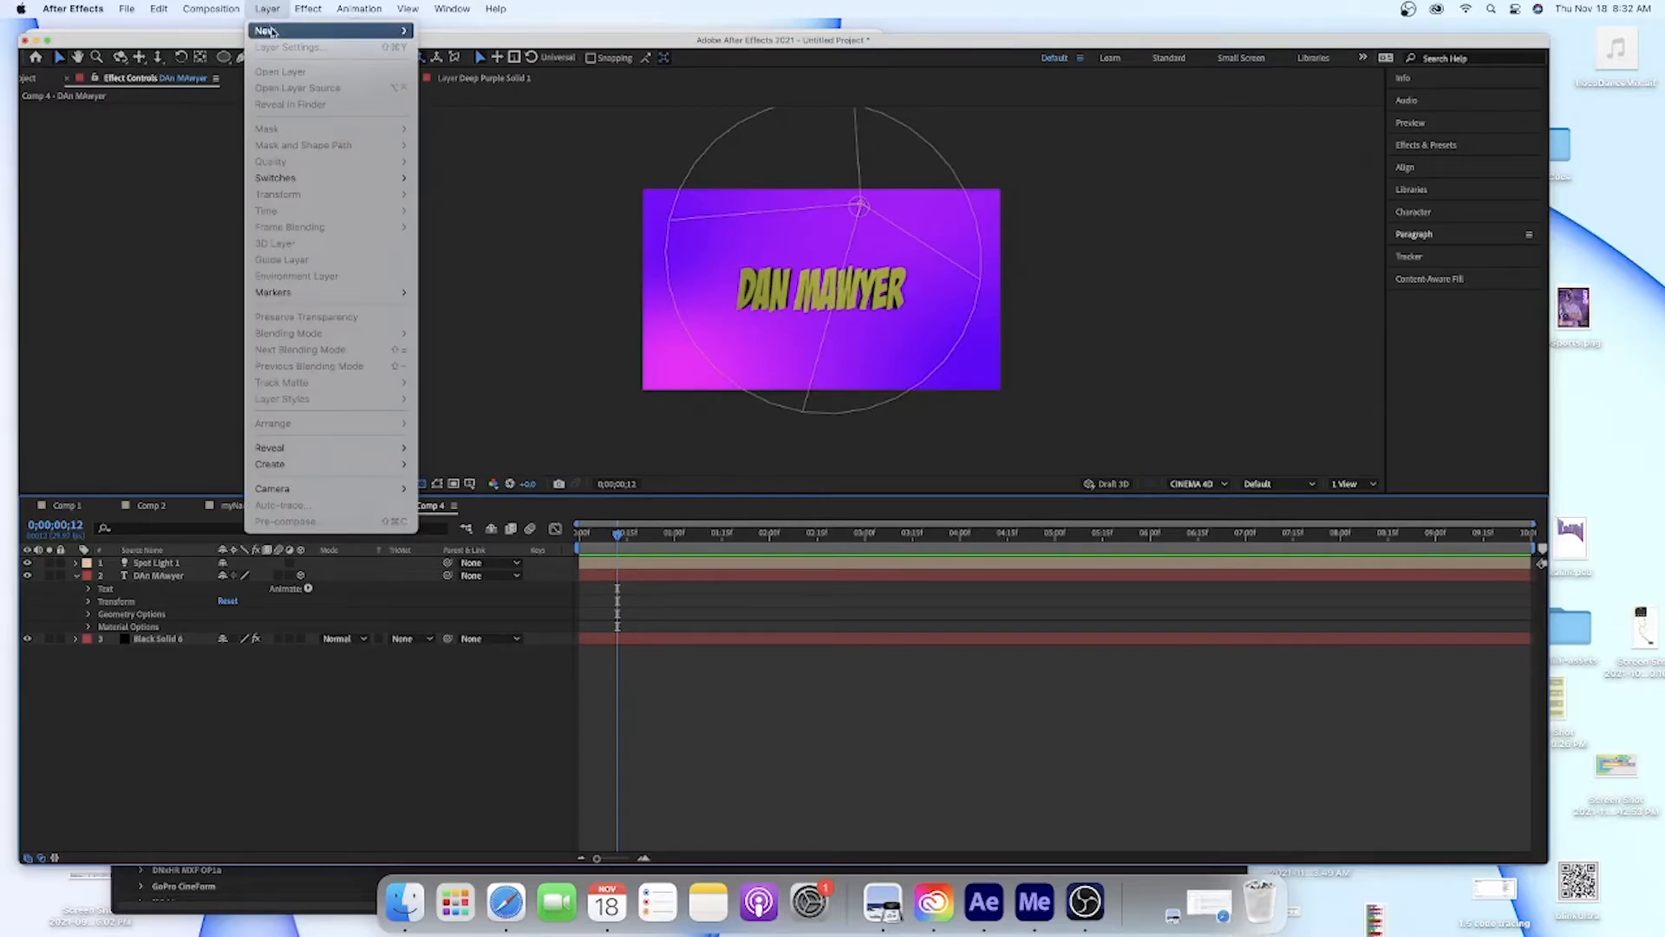
Create Camera 1 with the 135mm lens preset via Layer > New > Camera
mouse_move(364, 30)
click(499, 82)
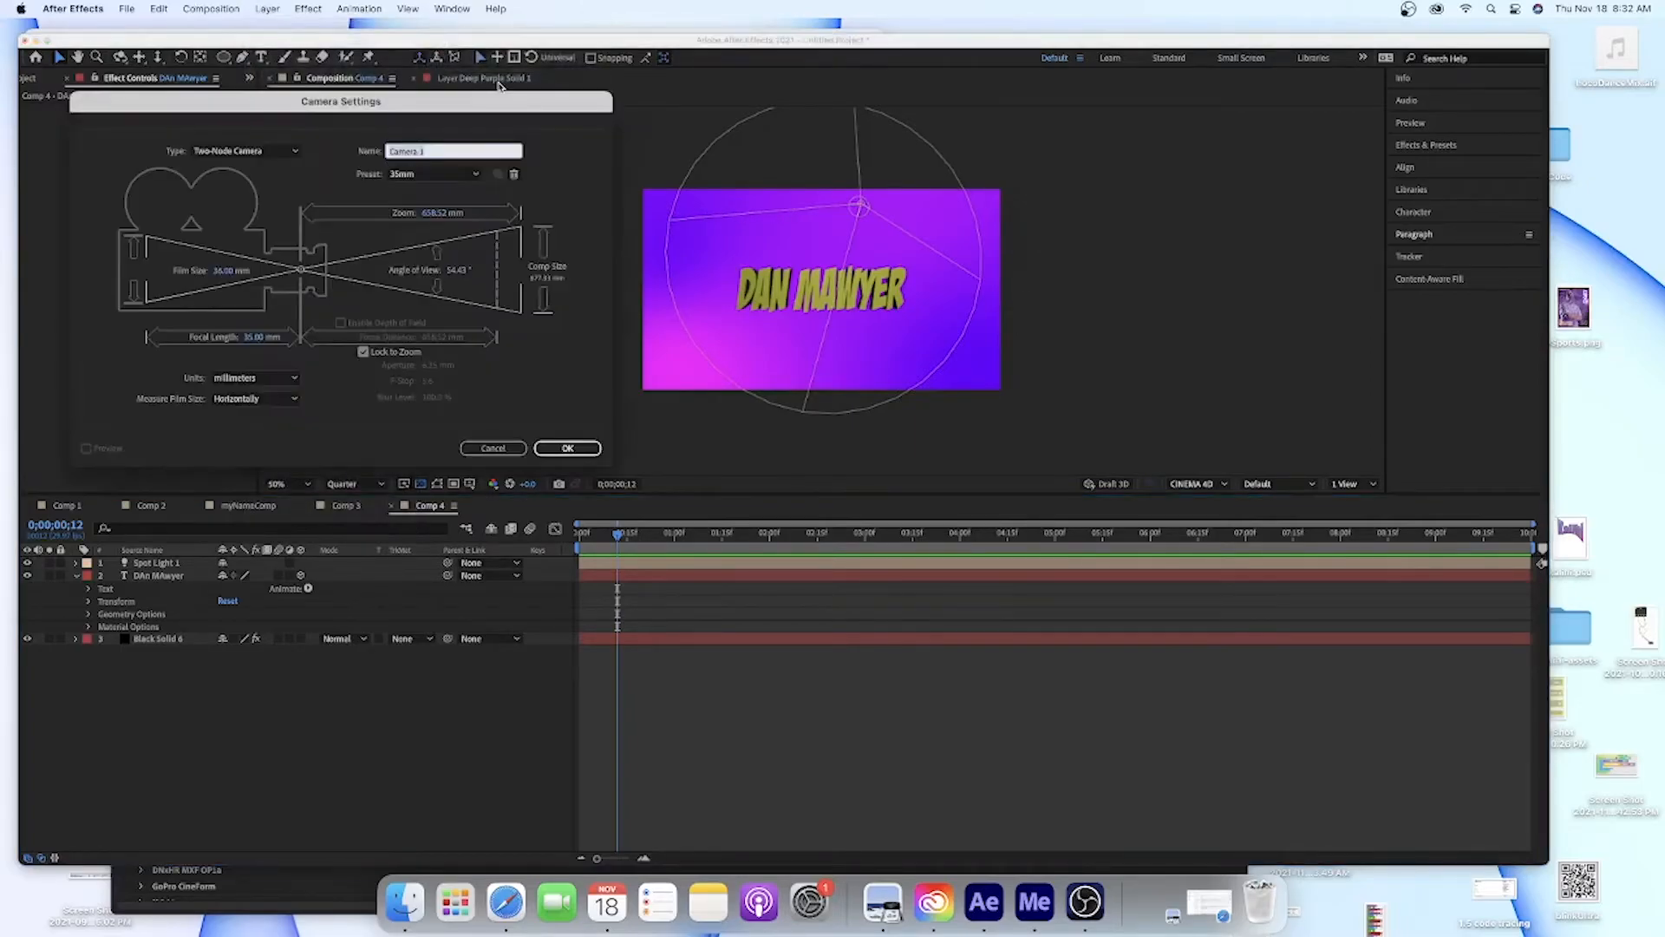
drag(263, 104, 280, 112)
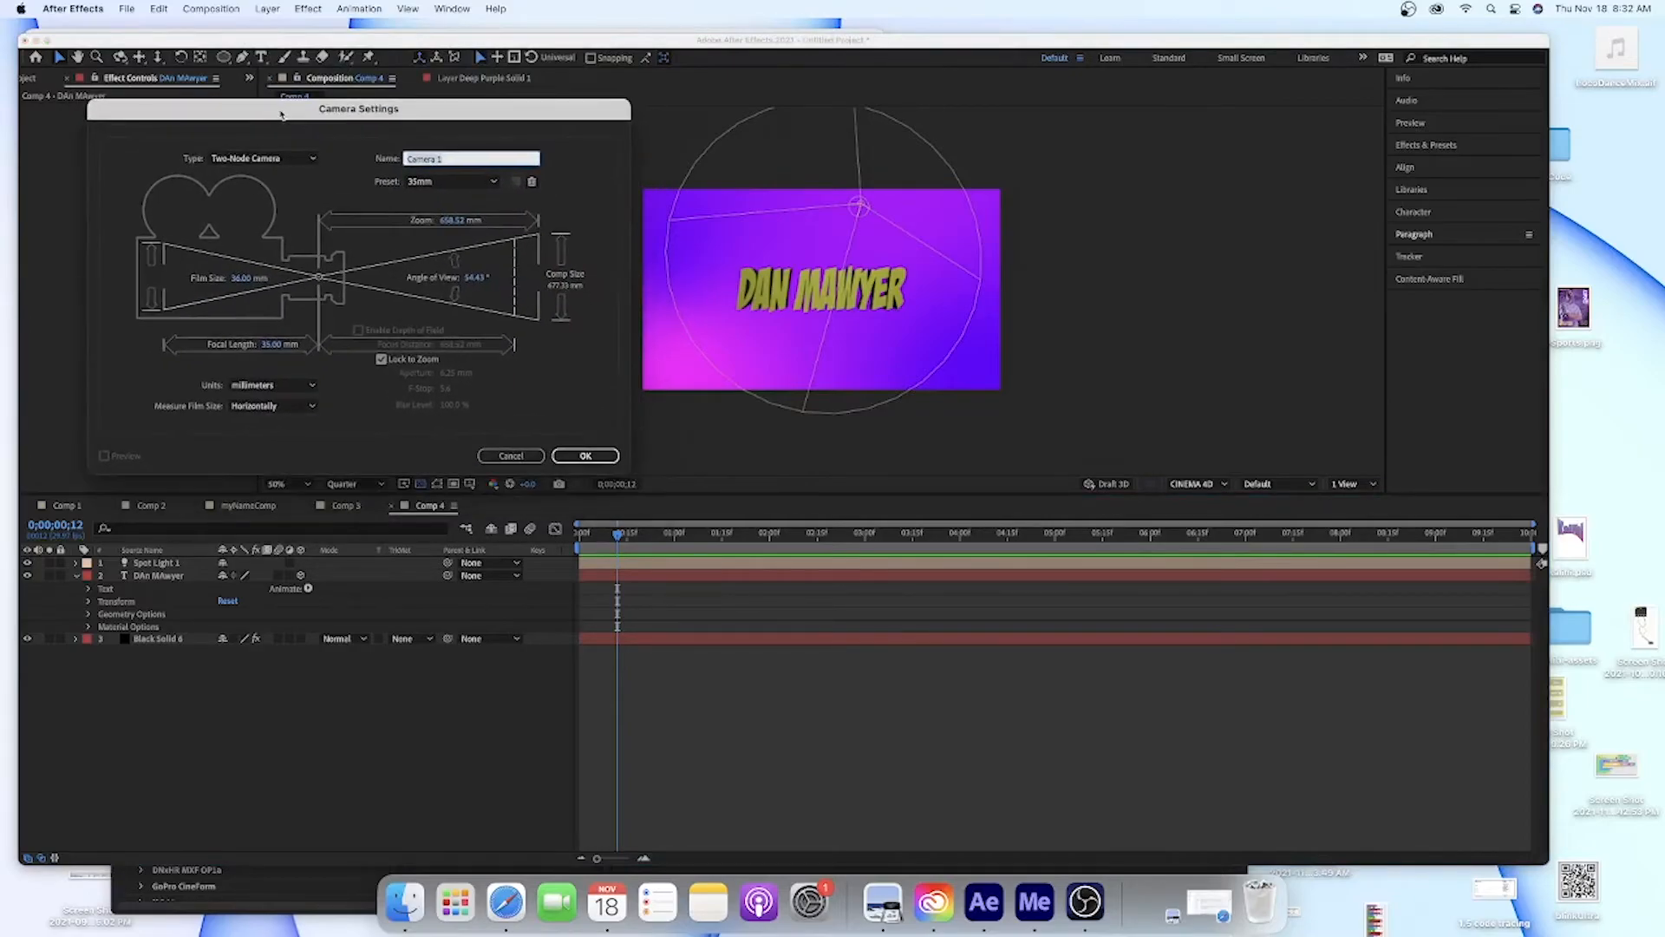
click(452, 182)
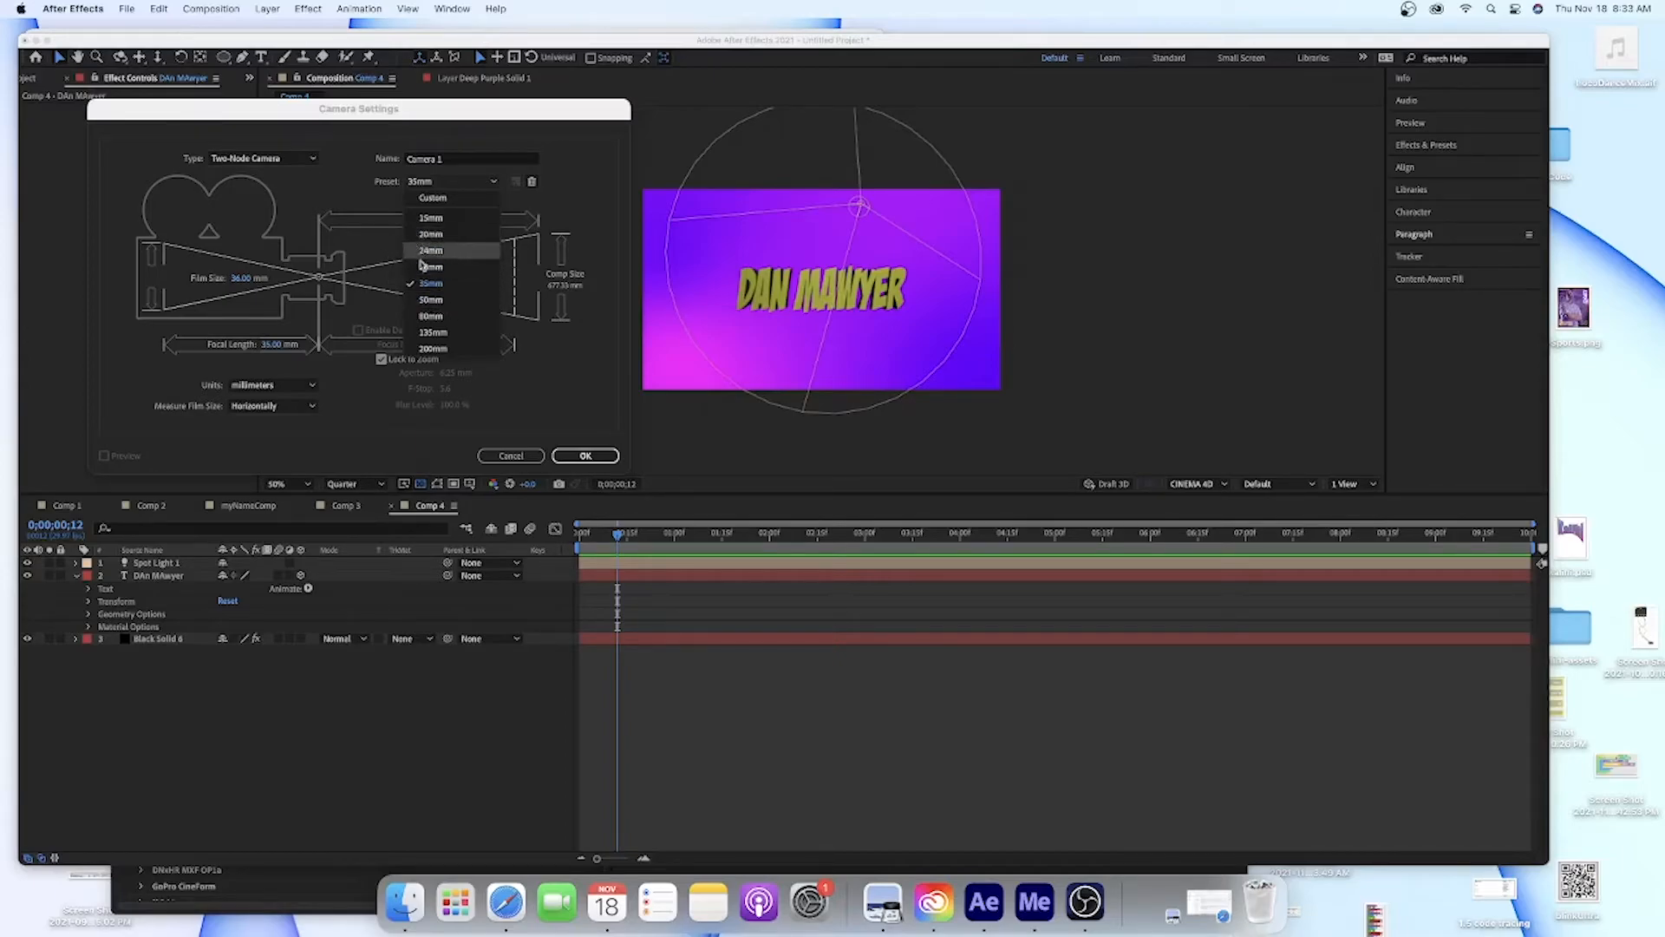
click(436, 332)
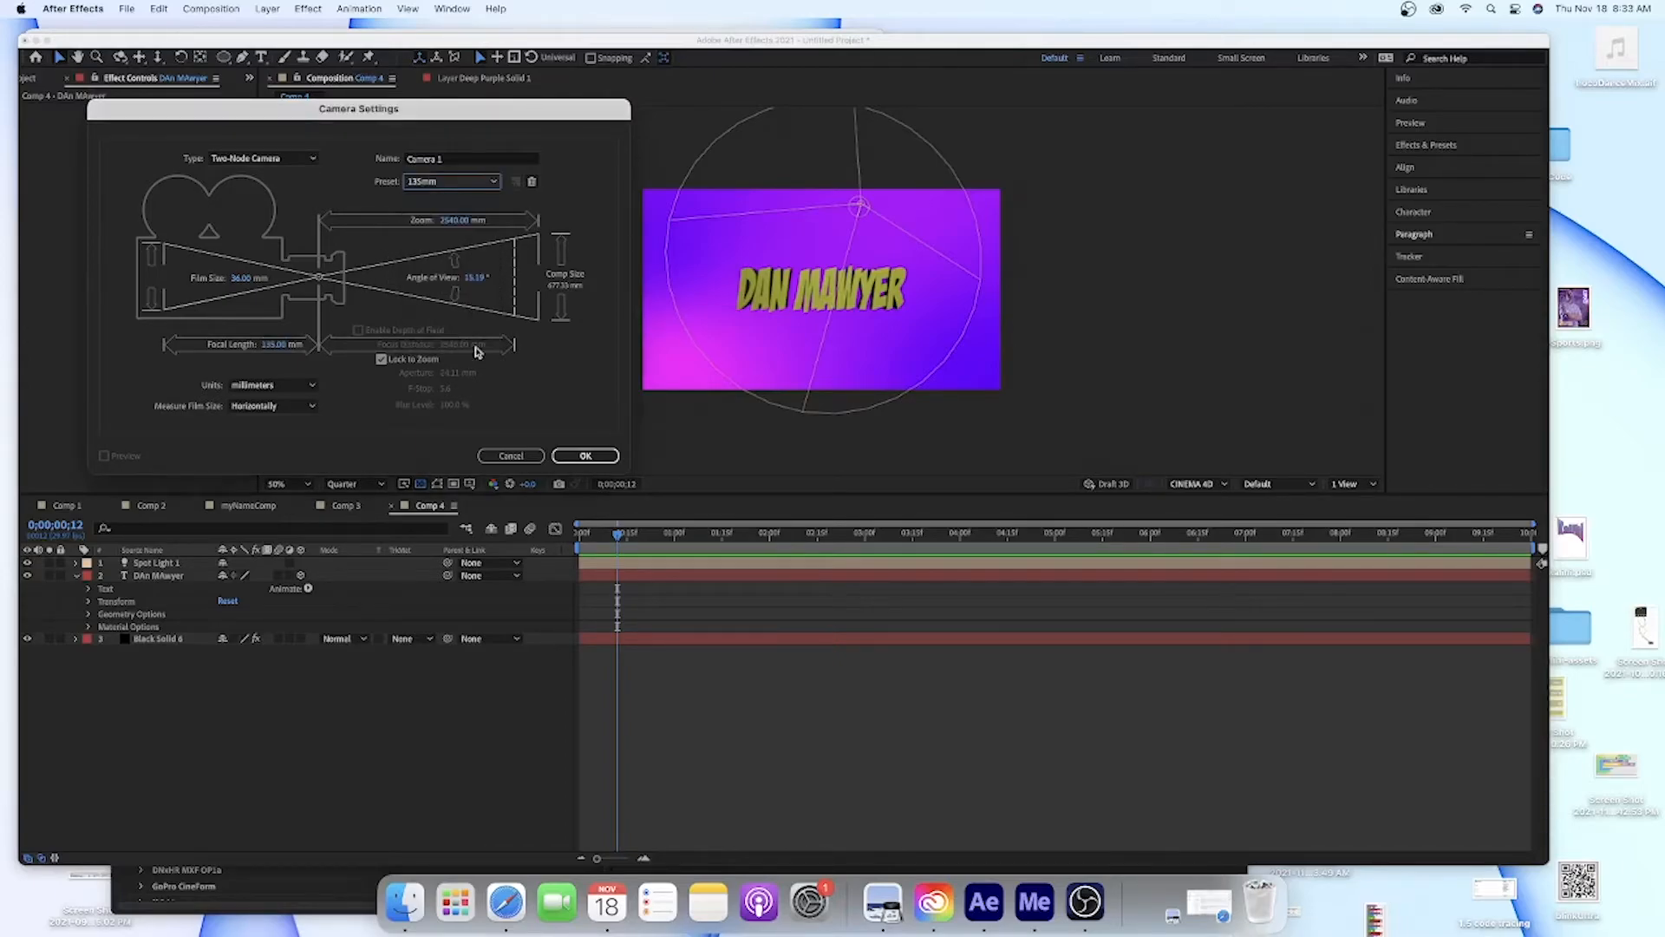
click(586, 455)
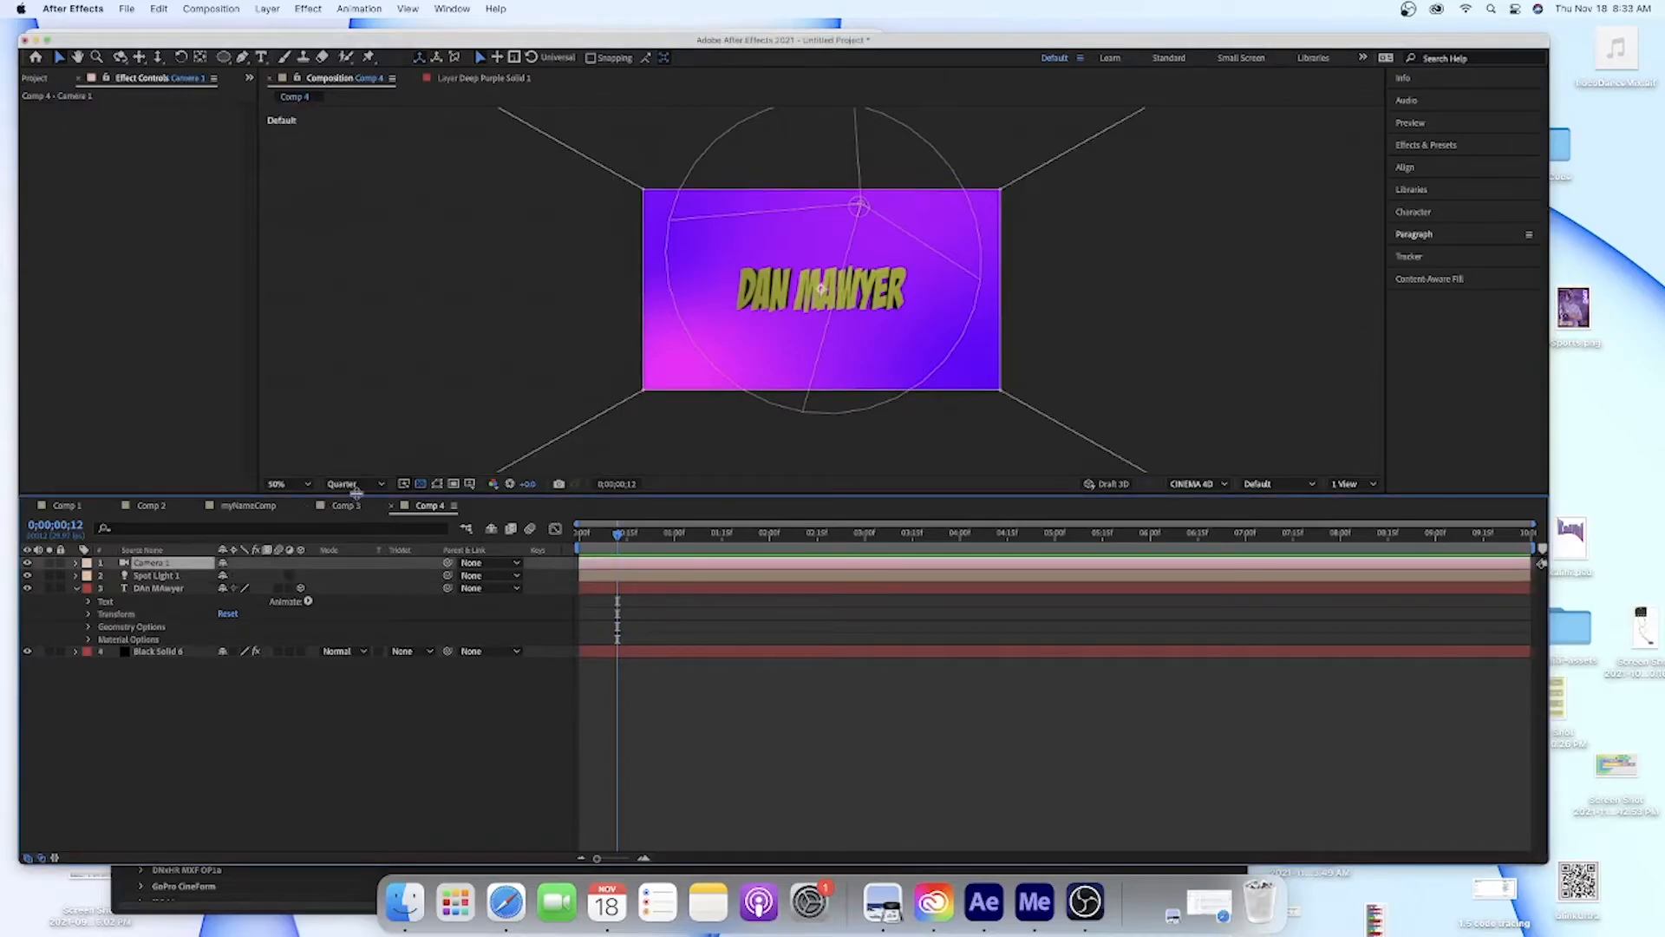
Delete the 135mm camera and create a new Camera 1 using the 35mm preset
key(Delete)
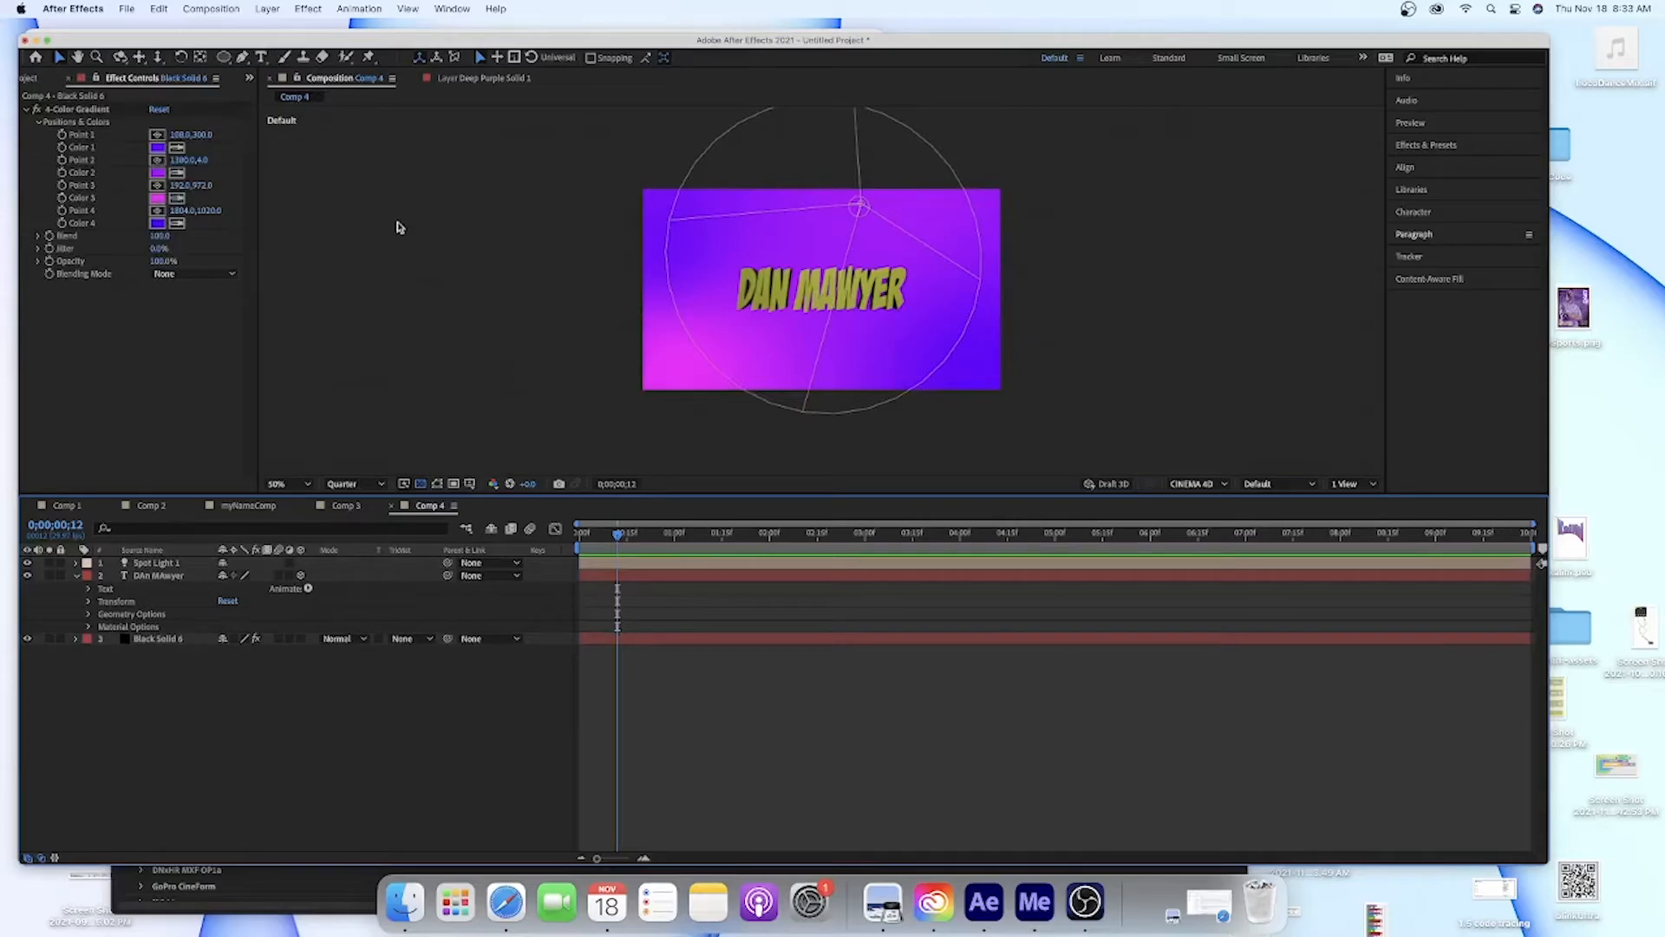
click(268, 9)
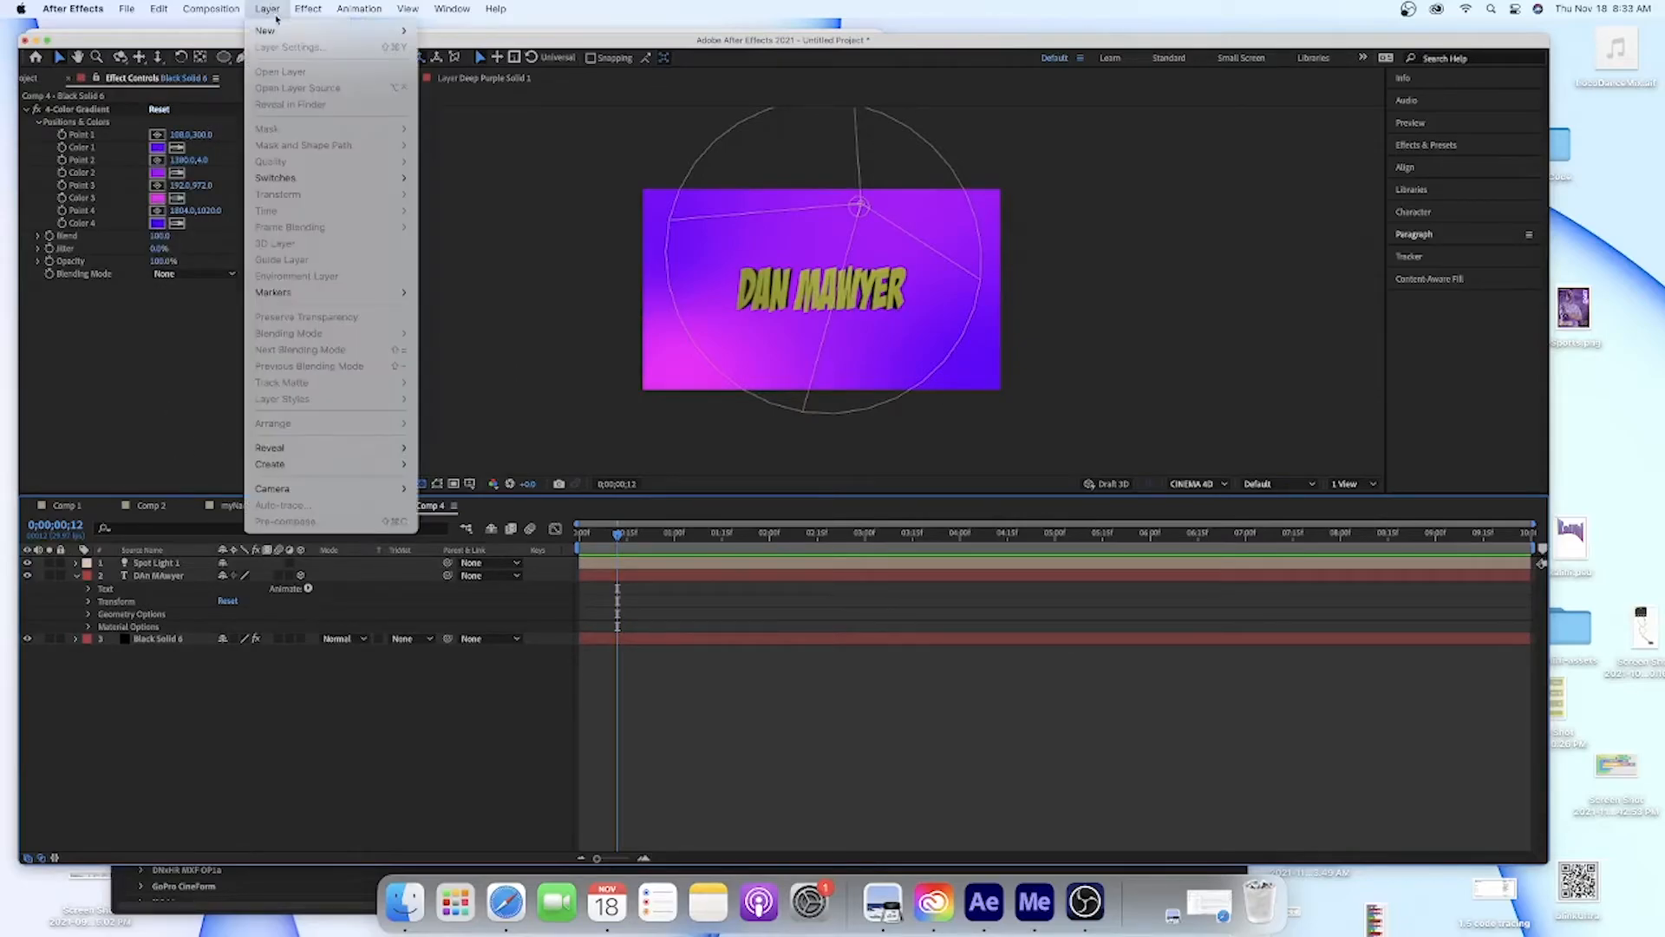
mouse_move(276, 32)
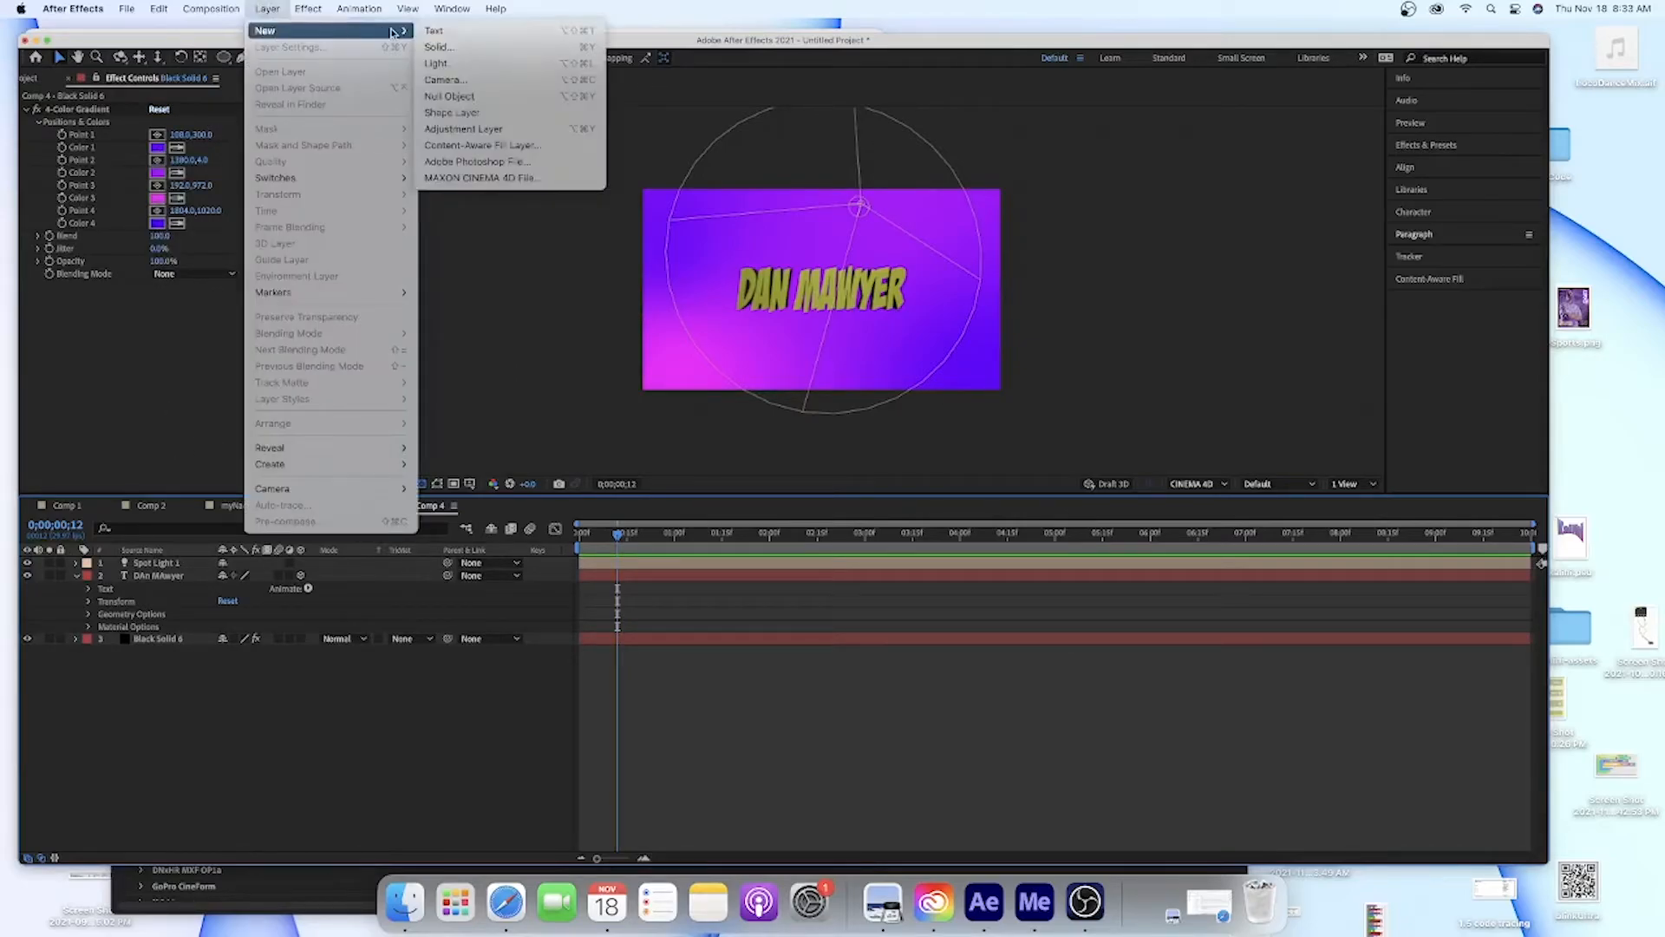
click(457, 81)
click(424, 181)
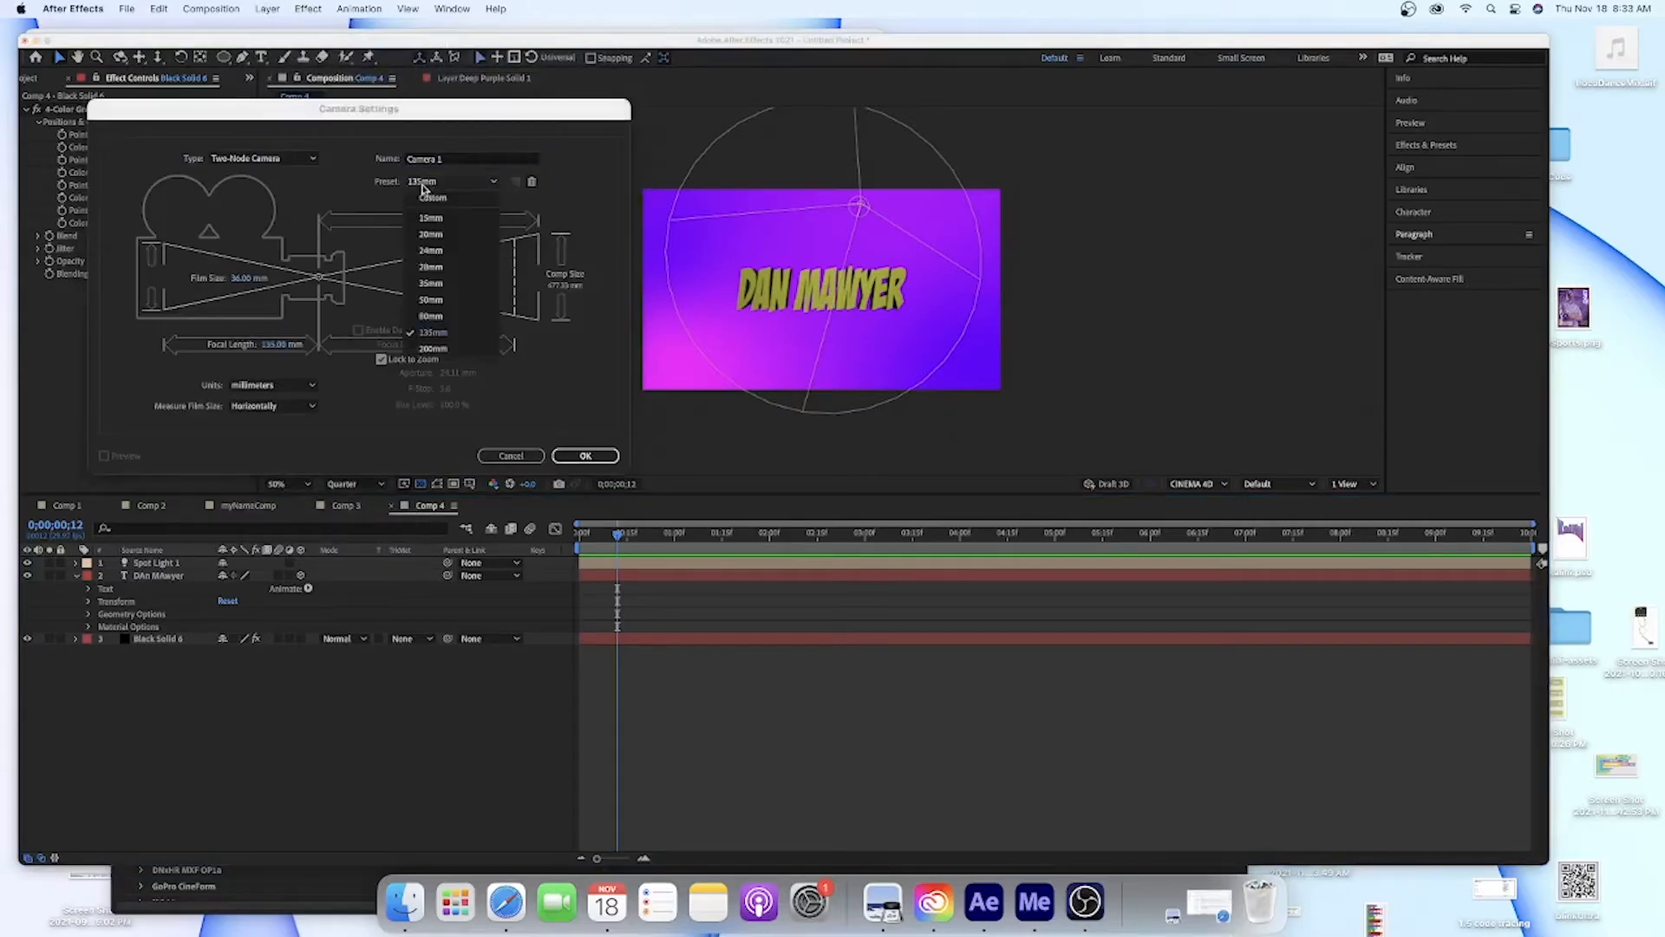
click(437, 282)
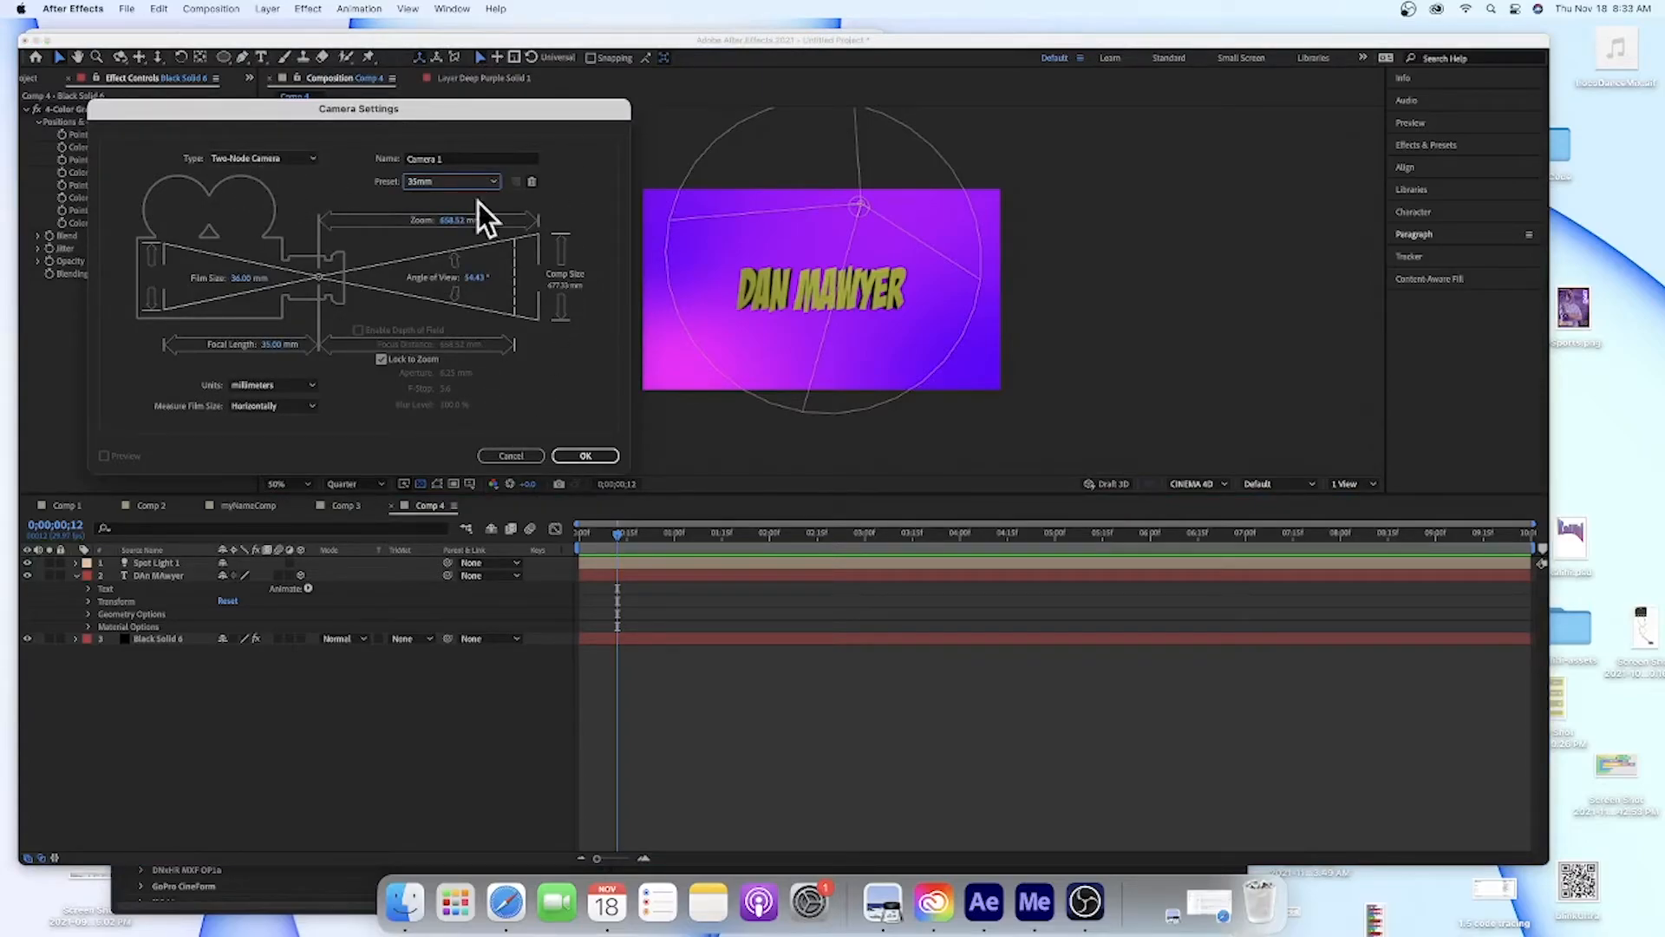
click(584, 458)
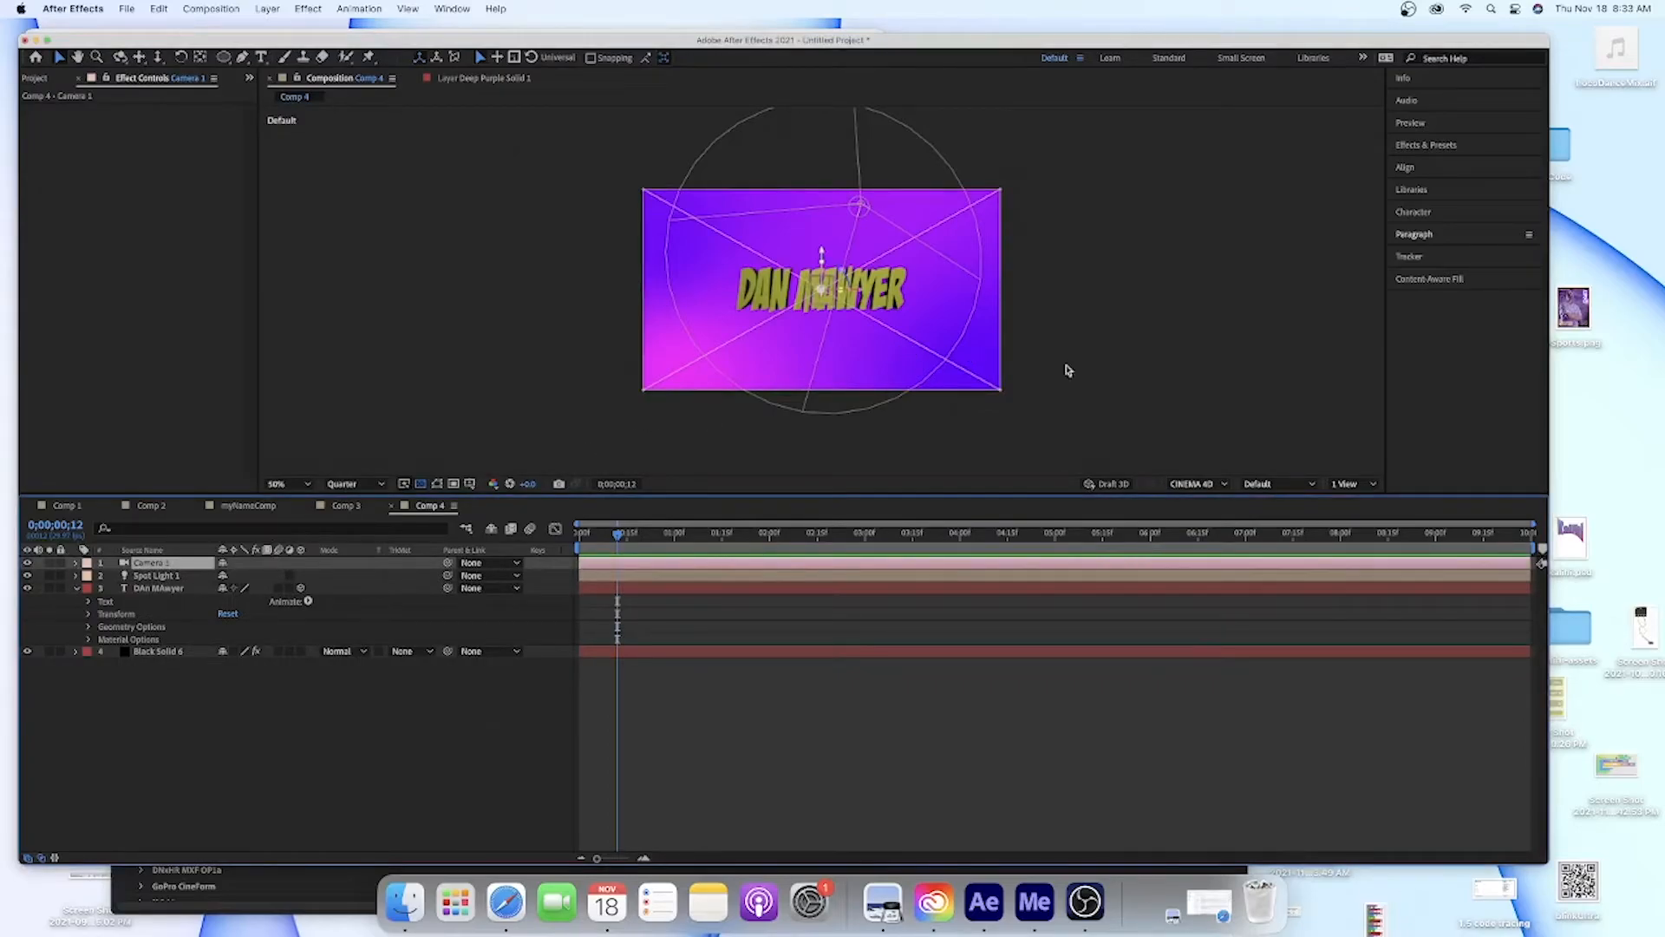
Inspect Camera 1 from Custom View 1, then set the 3D view to Active Camera (Camera 1)
click(1196, 486)
click(1216, 432)
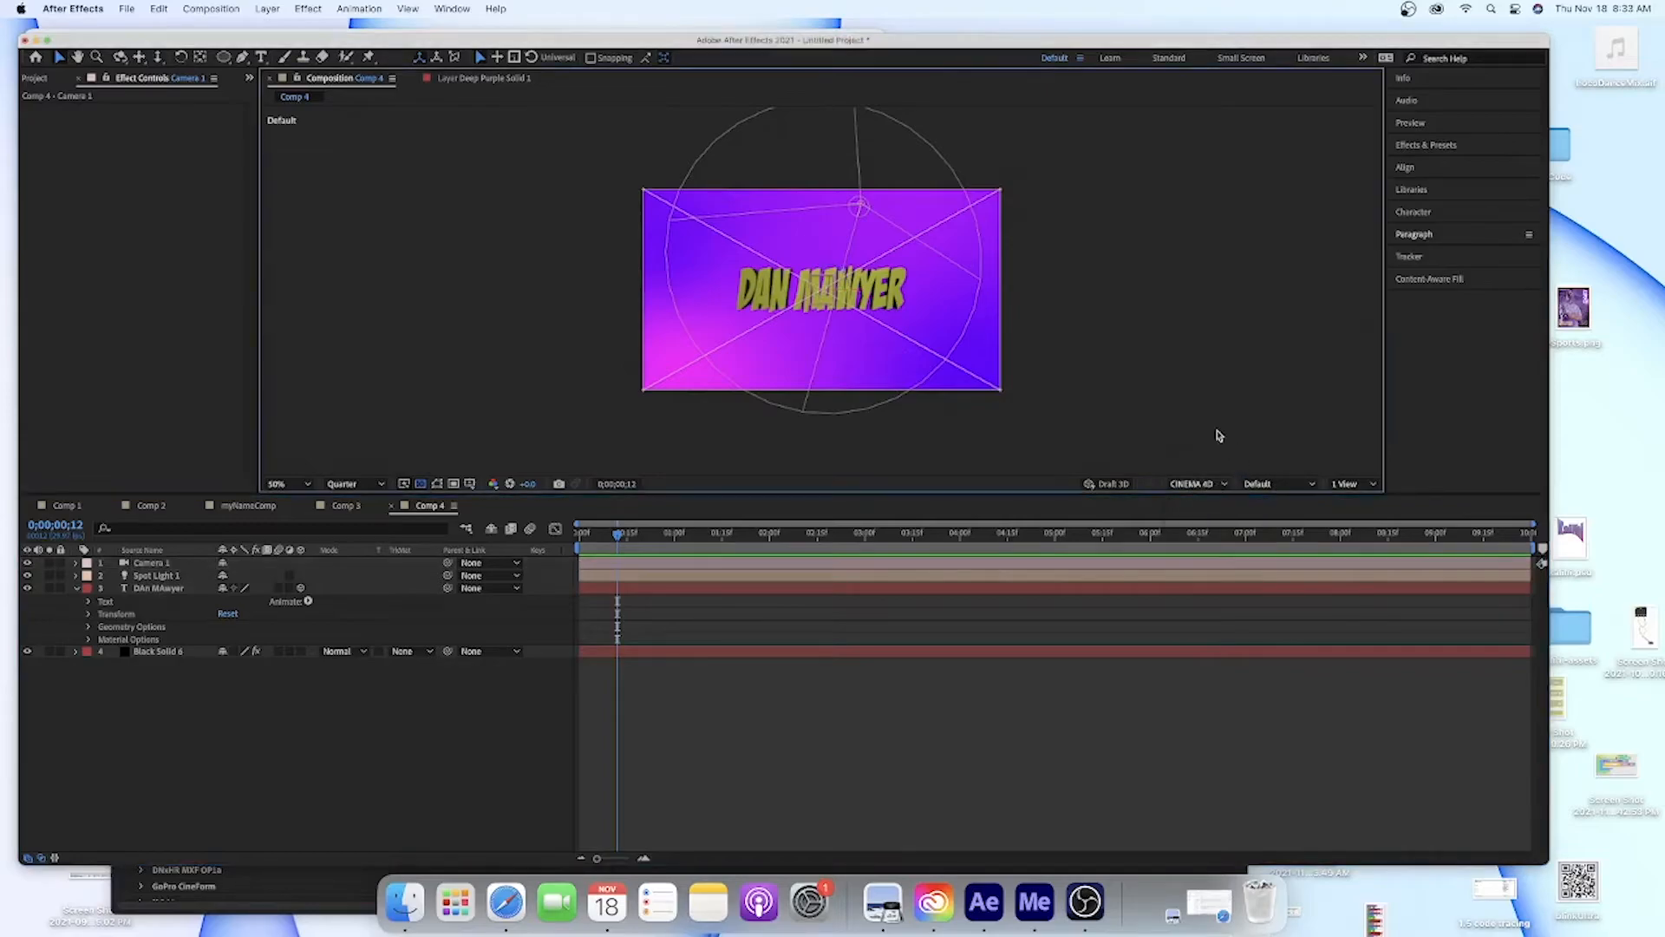
click(1275, 486)
click(1280, 661)
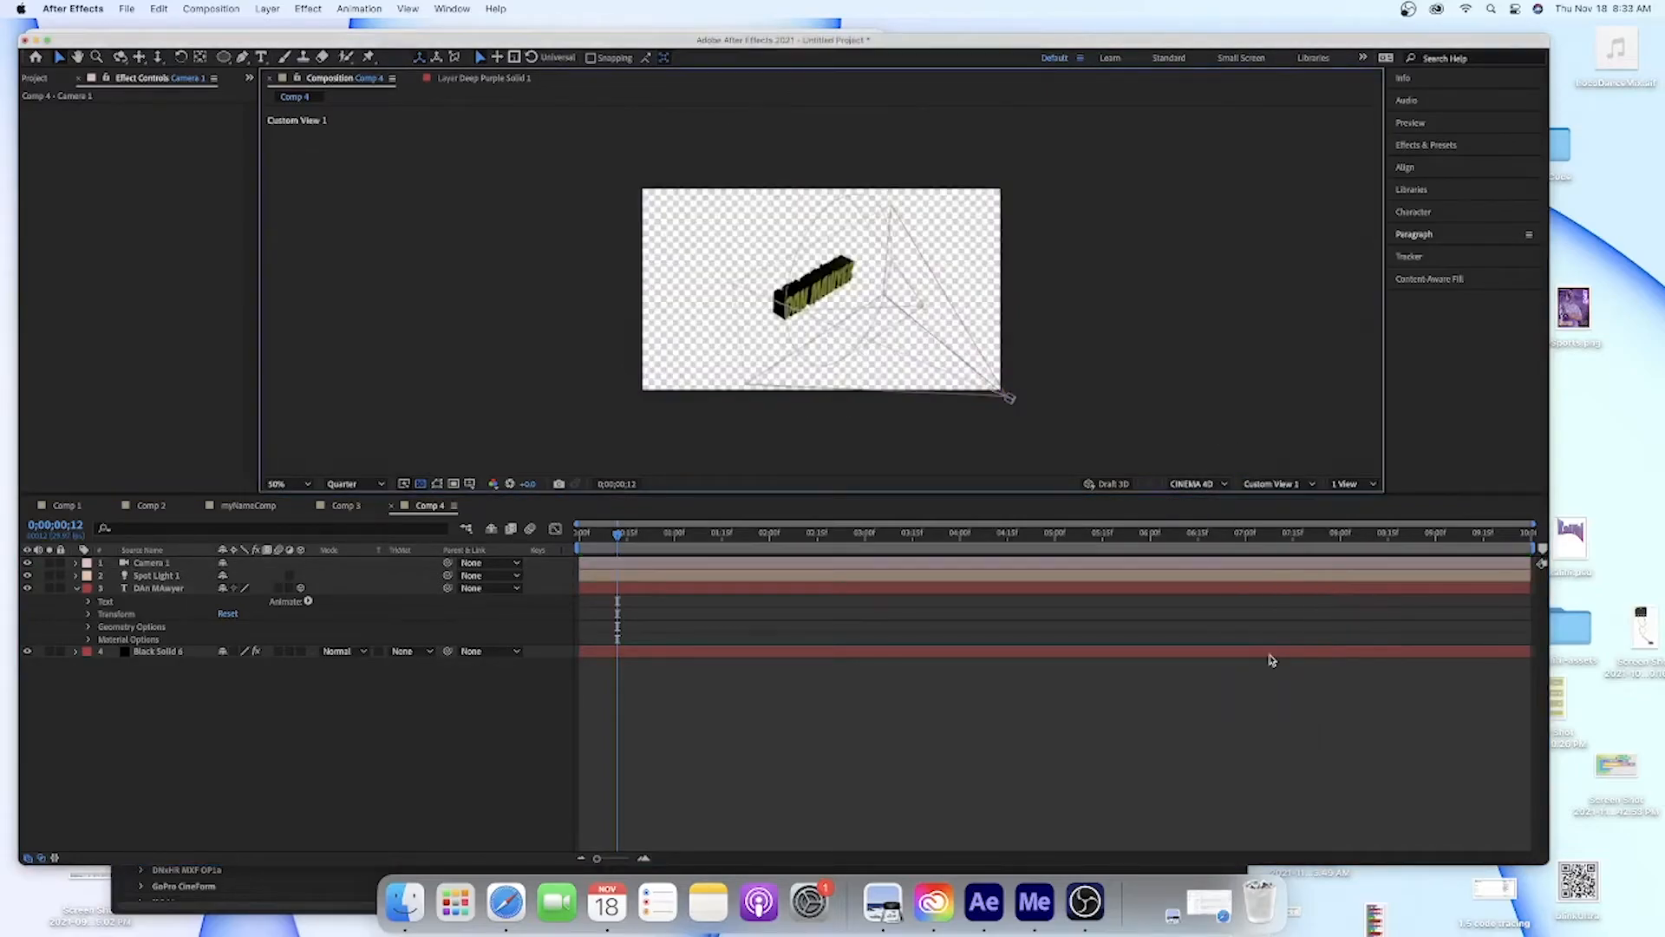
click(143, 564)
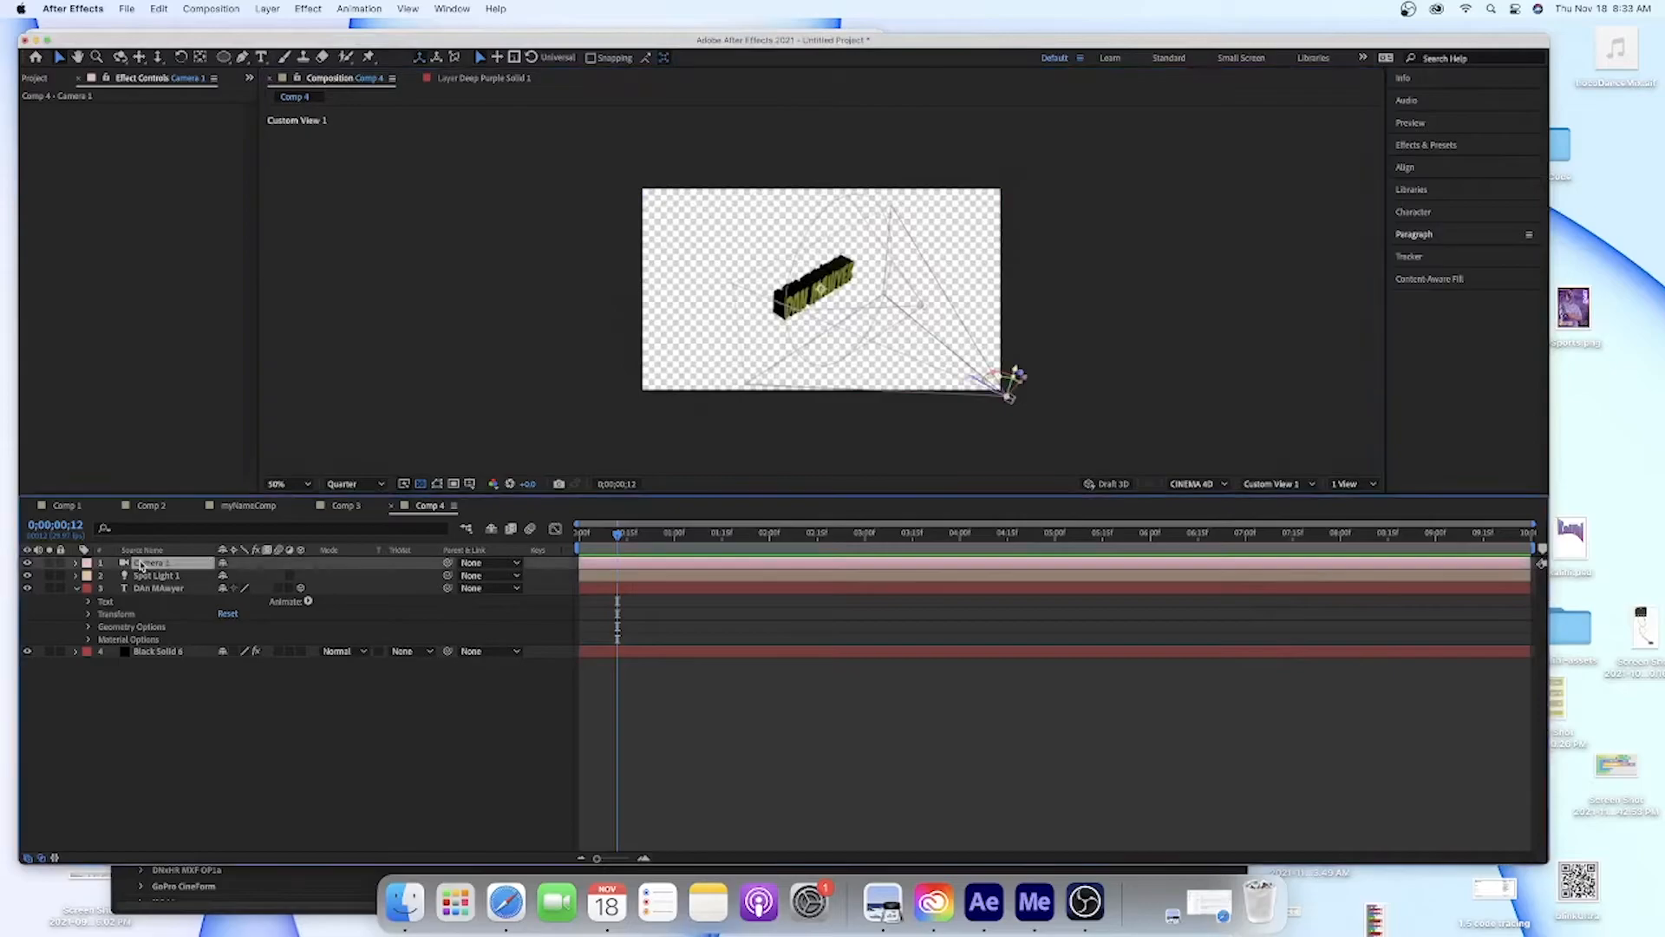
scroll(1033, 421, up, 2)
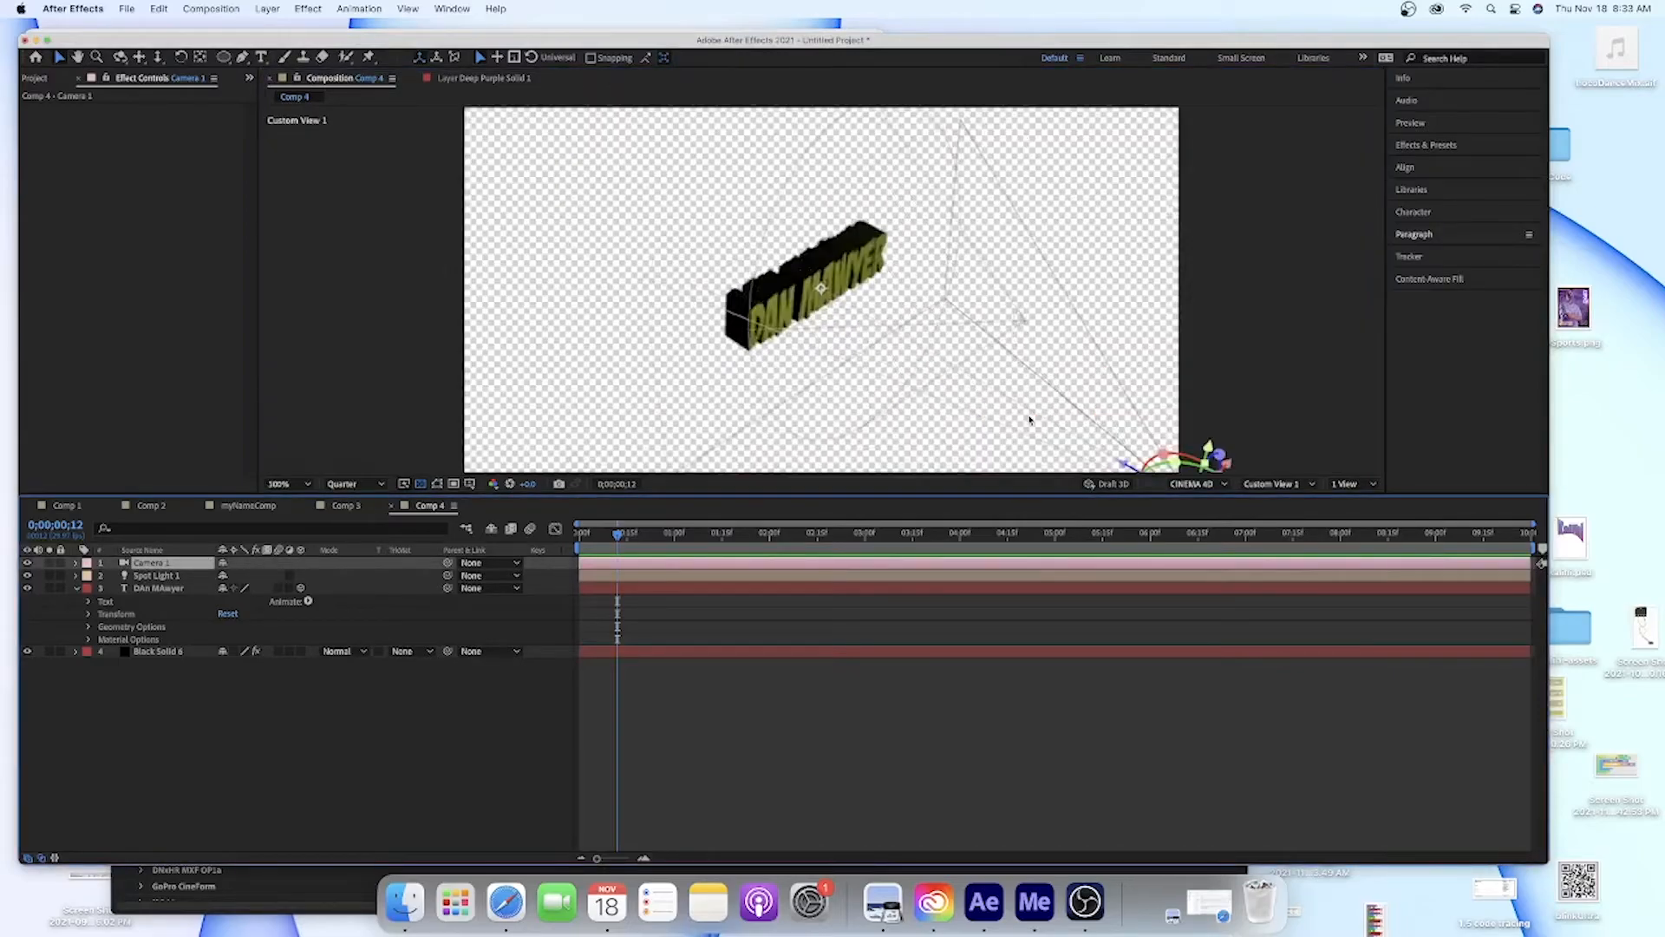
scroll(1033, 422, down, 2)
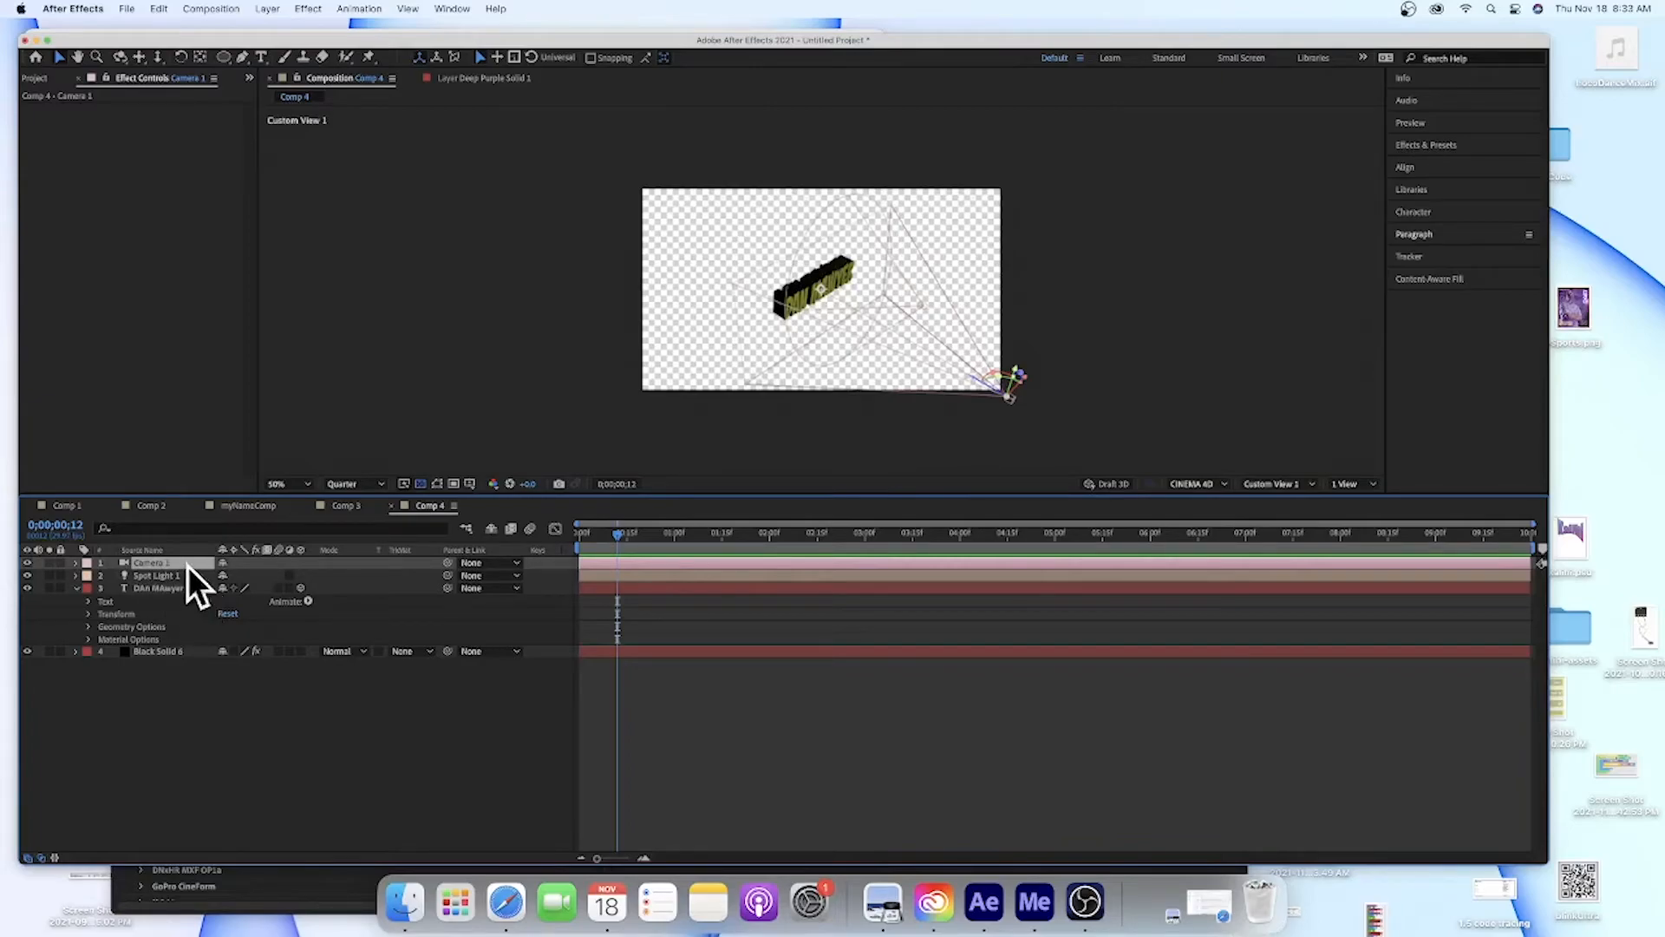
click(1272, 484)
click(1292, 500)
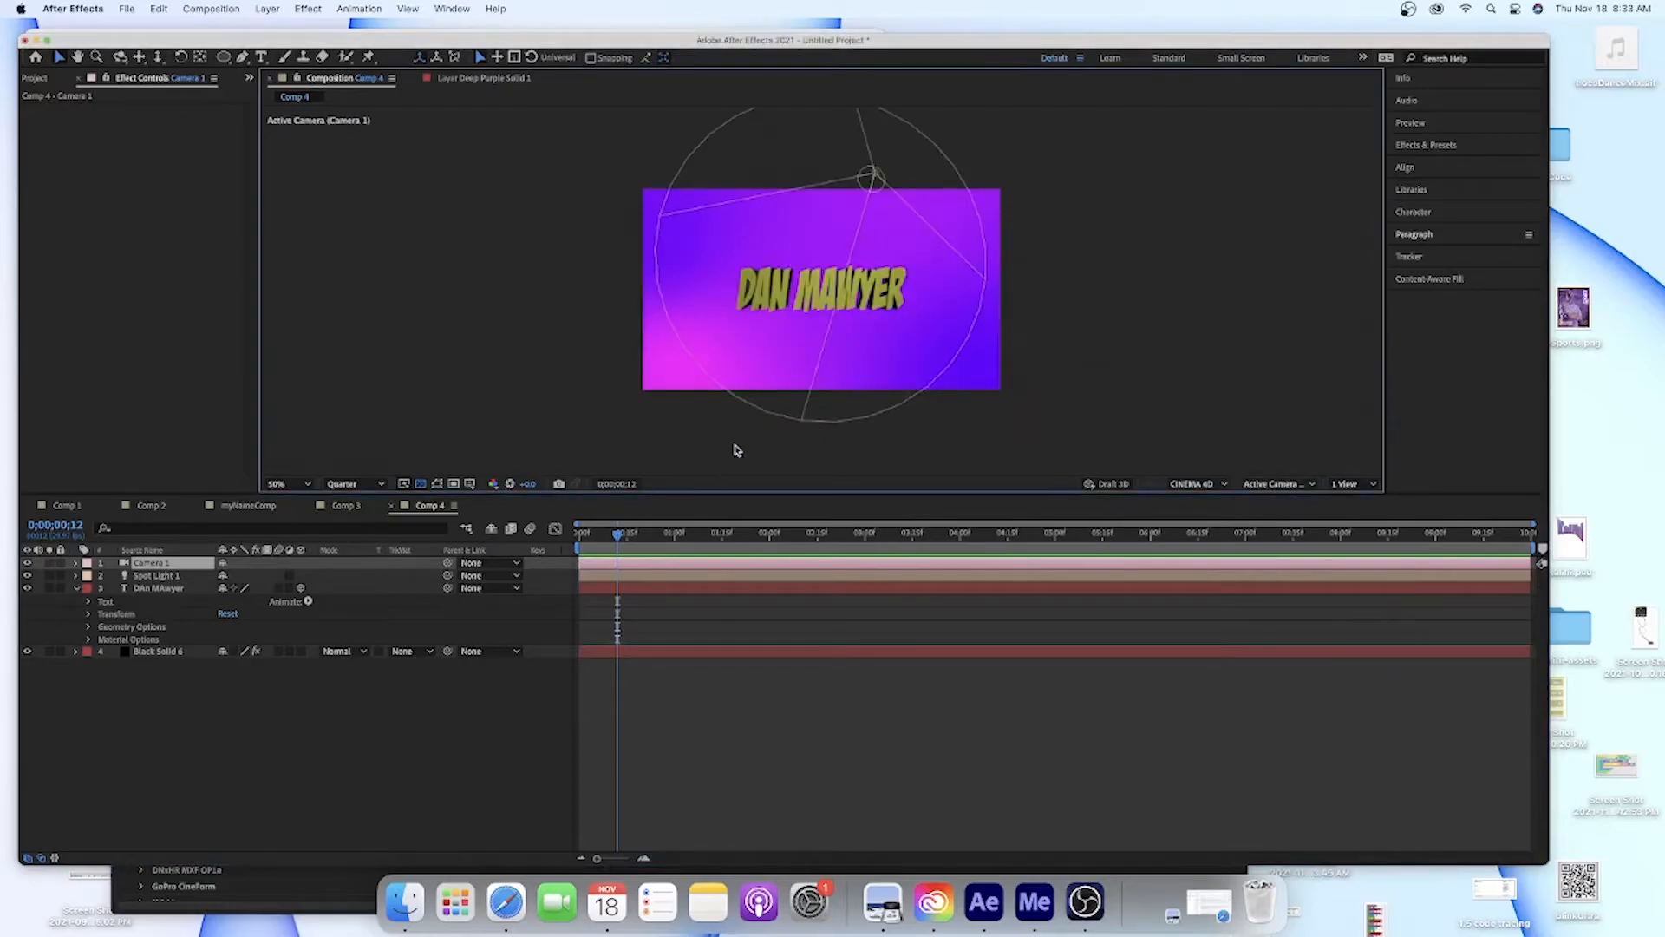
Show only Camera 1's Position, test raising the camera to Y -2500, then undo it
key(p)
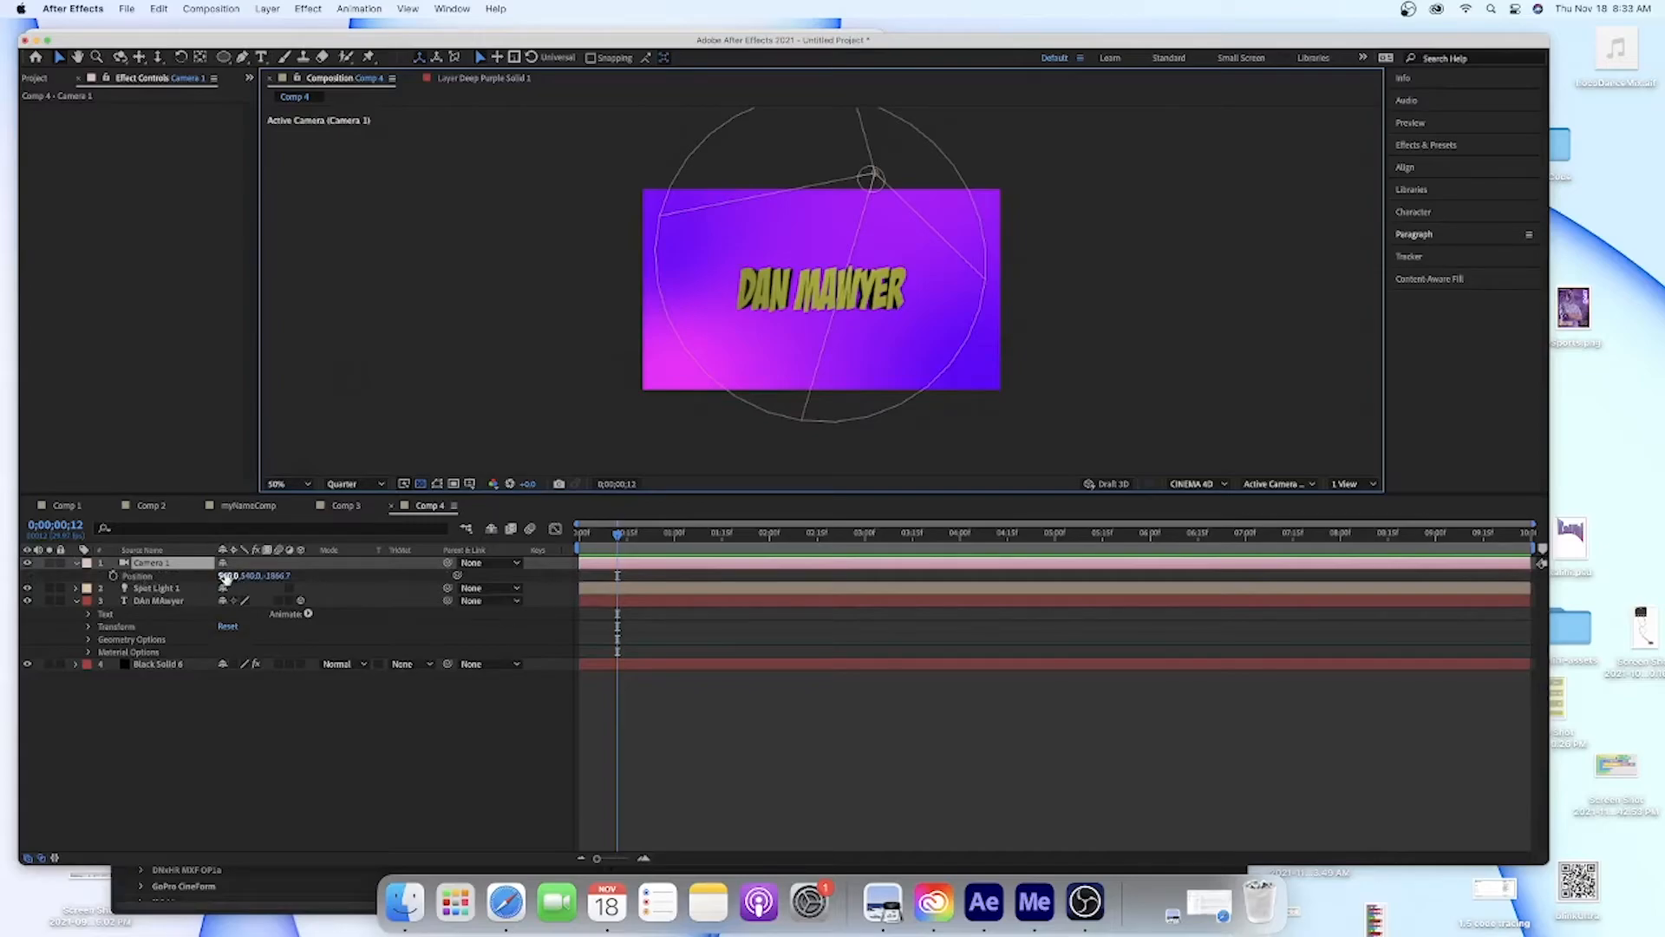
drag(248, 577, 267, 462)
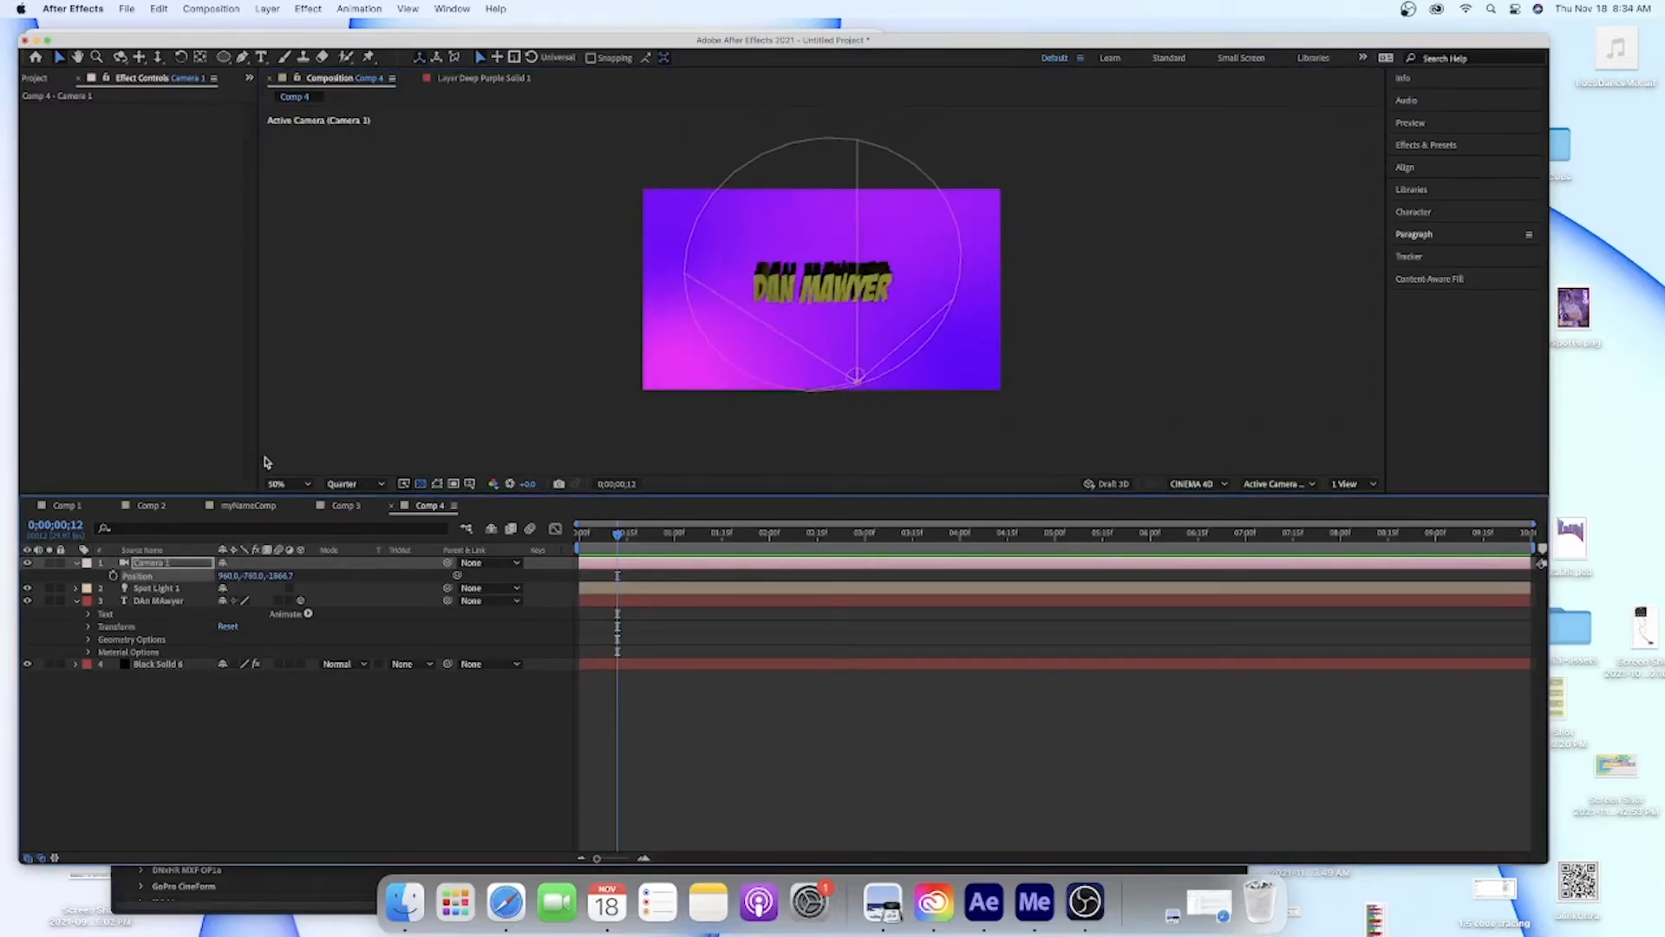
drag(252, 578, 270, 473)
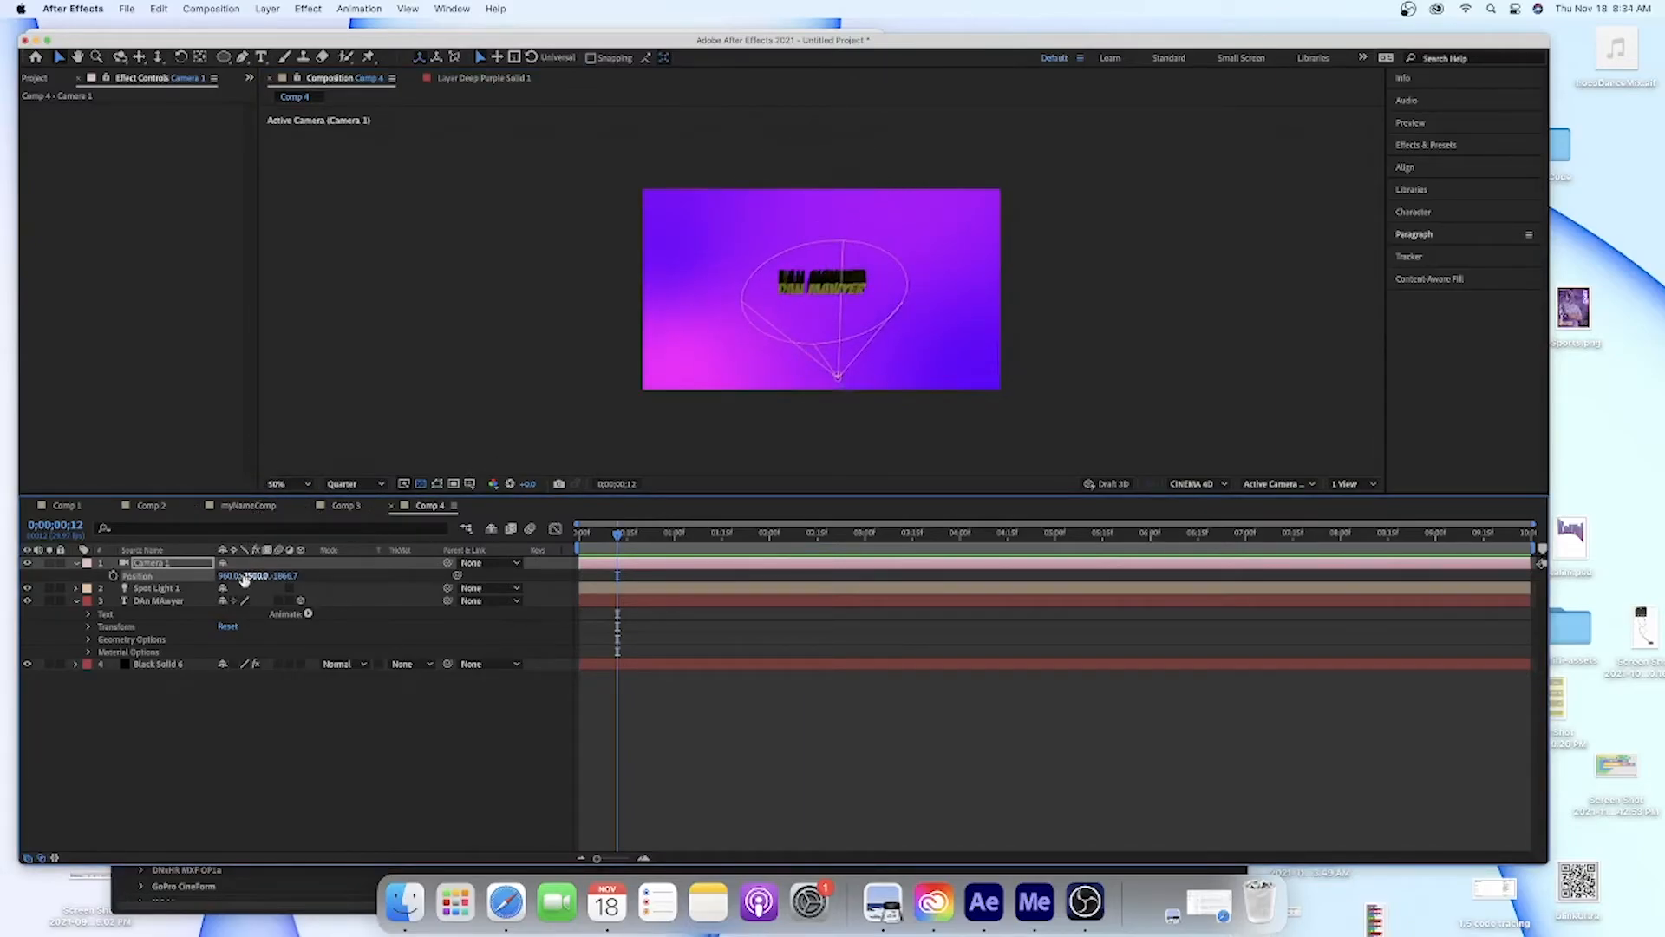
key(super+z)
key(super+z)
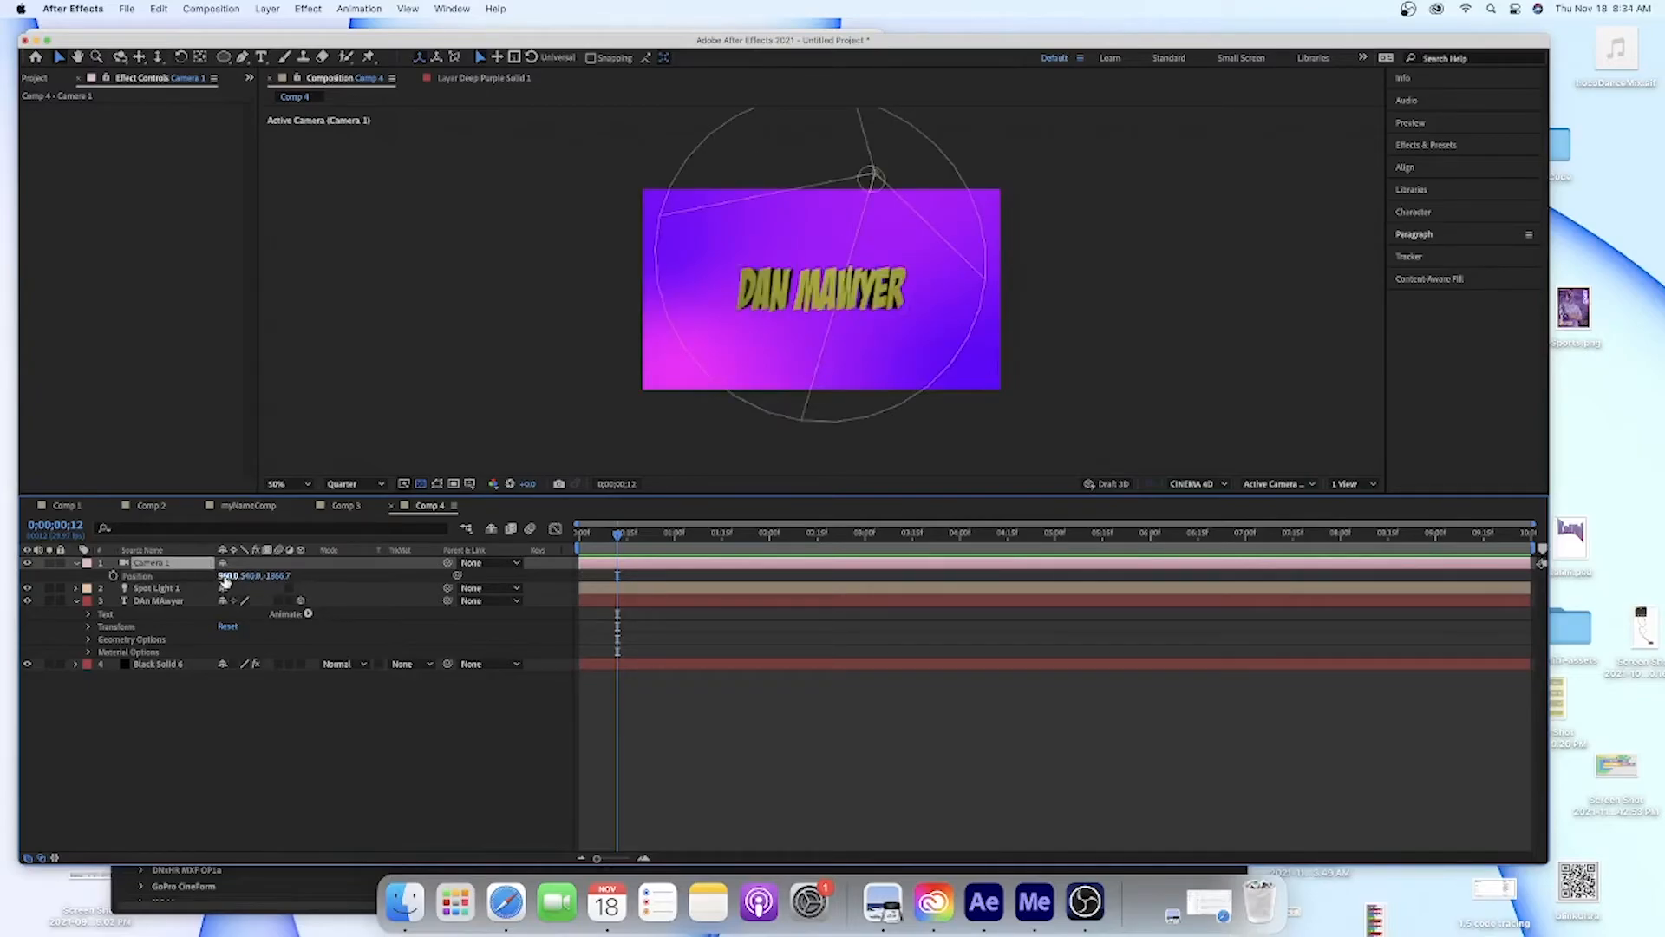
Test swinging the camera sideways to X -2170 and X 4110, restoring 960, 540, -1866.7
drag(227, 576, 170, 742)
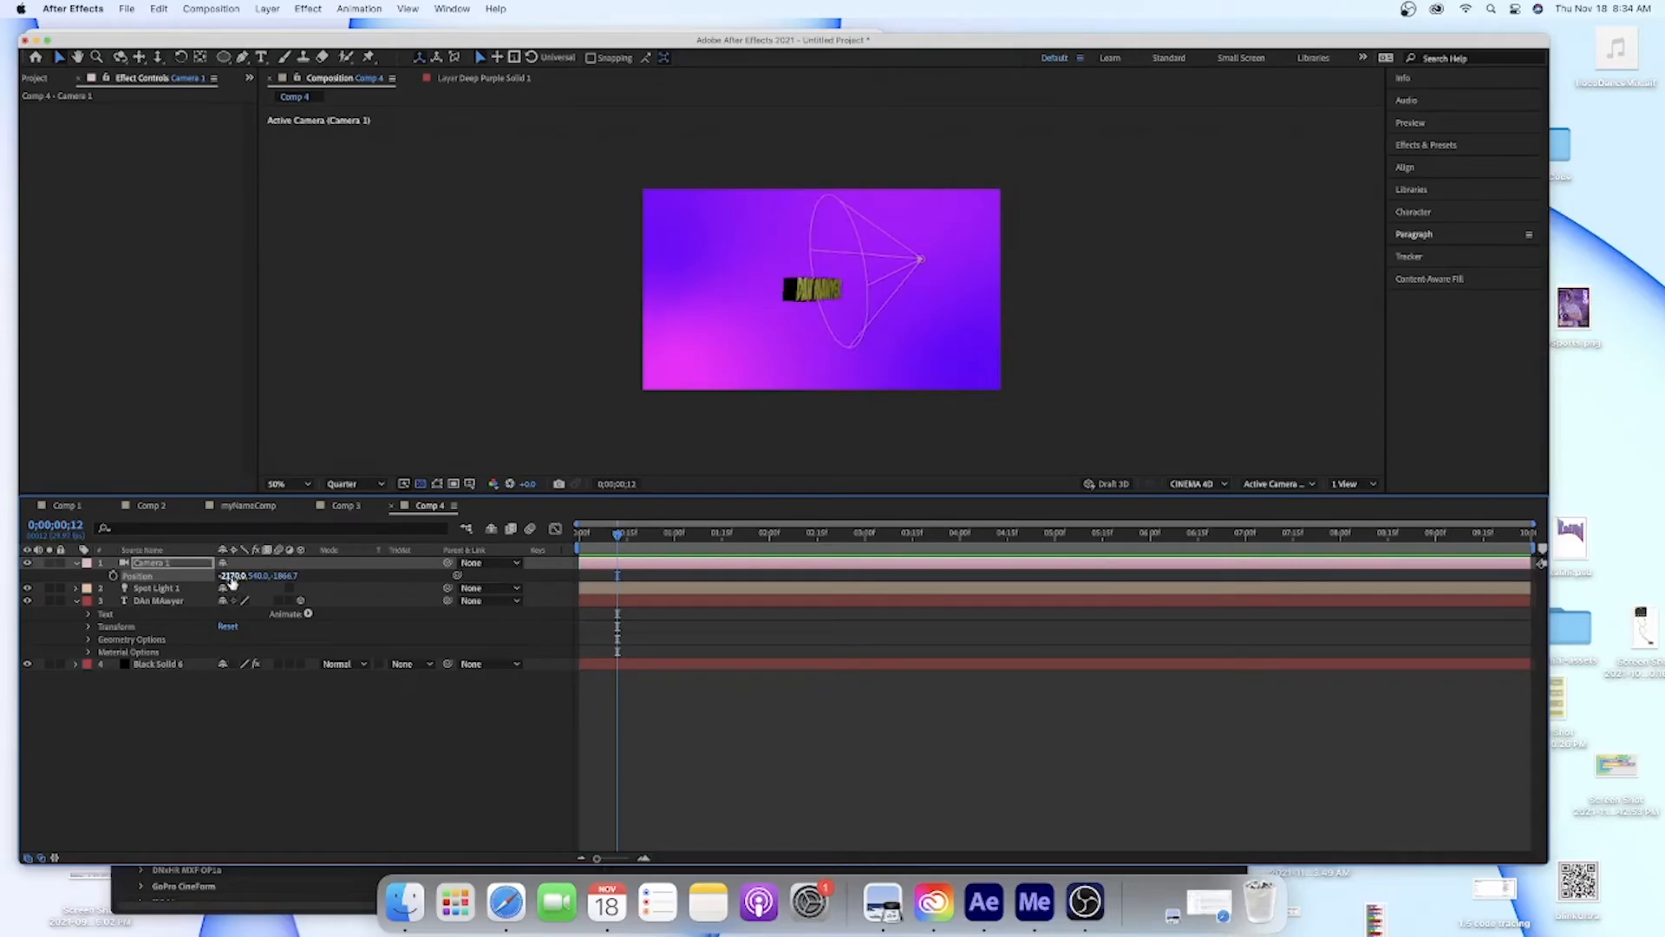
key(super+z)
drag(227, 578, 468, 589)
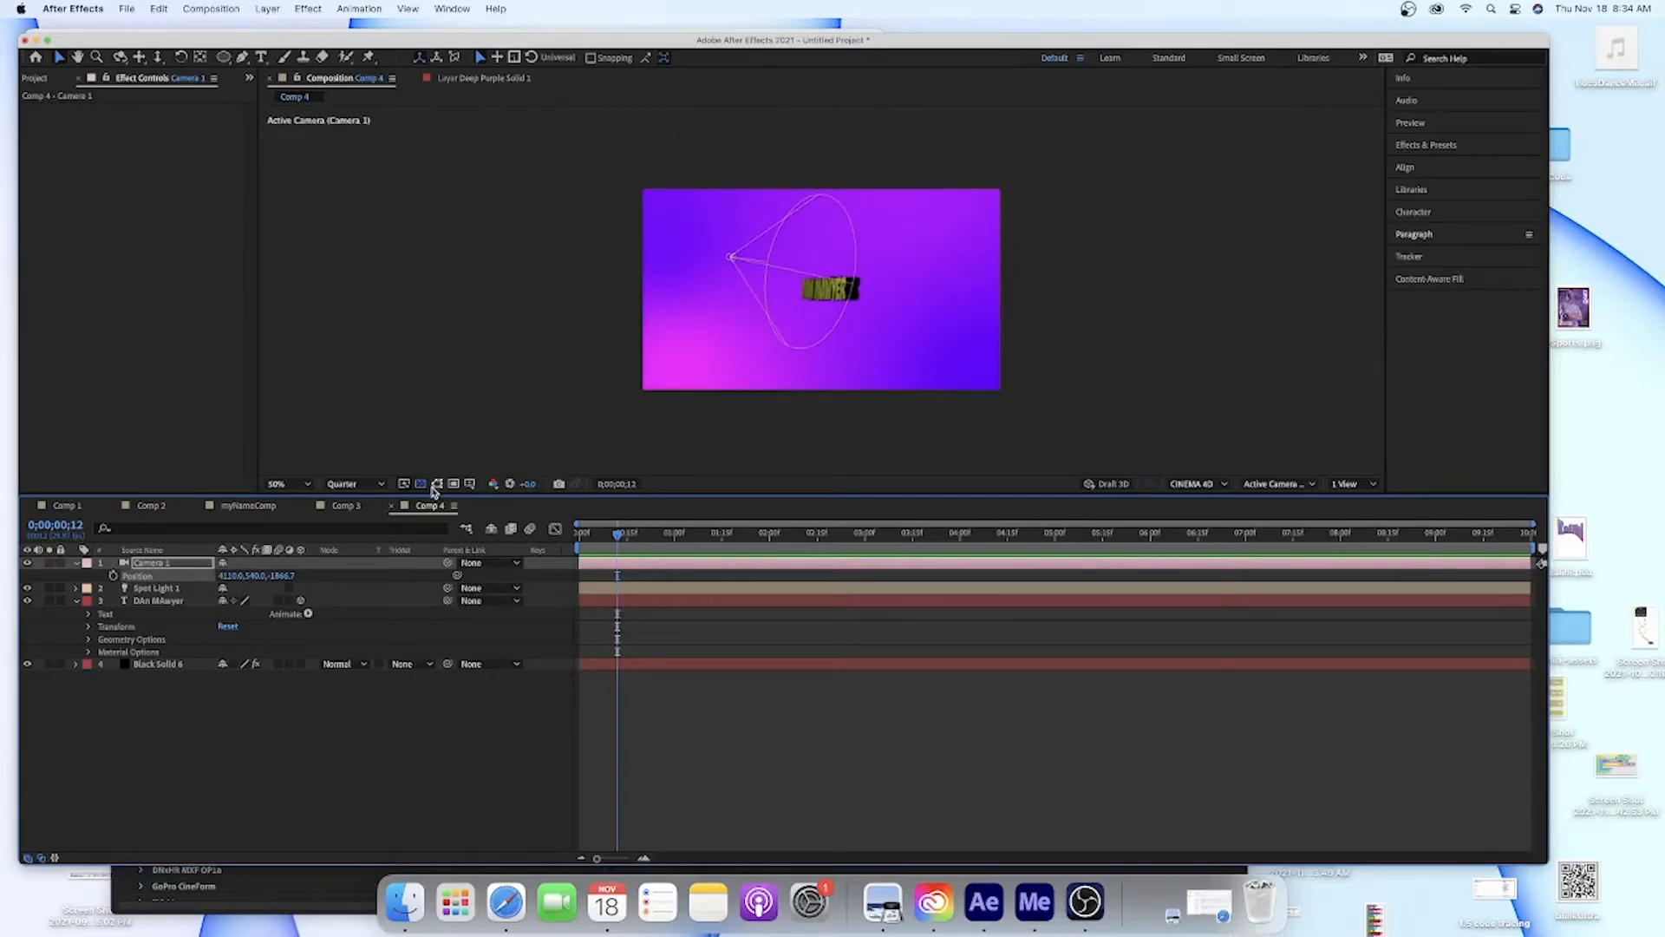
key(super+z)
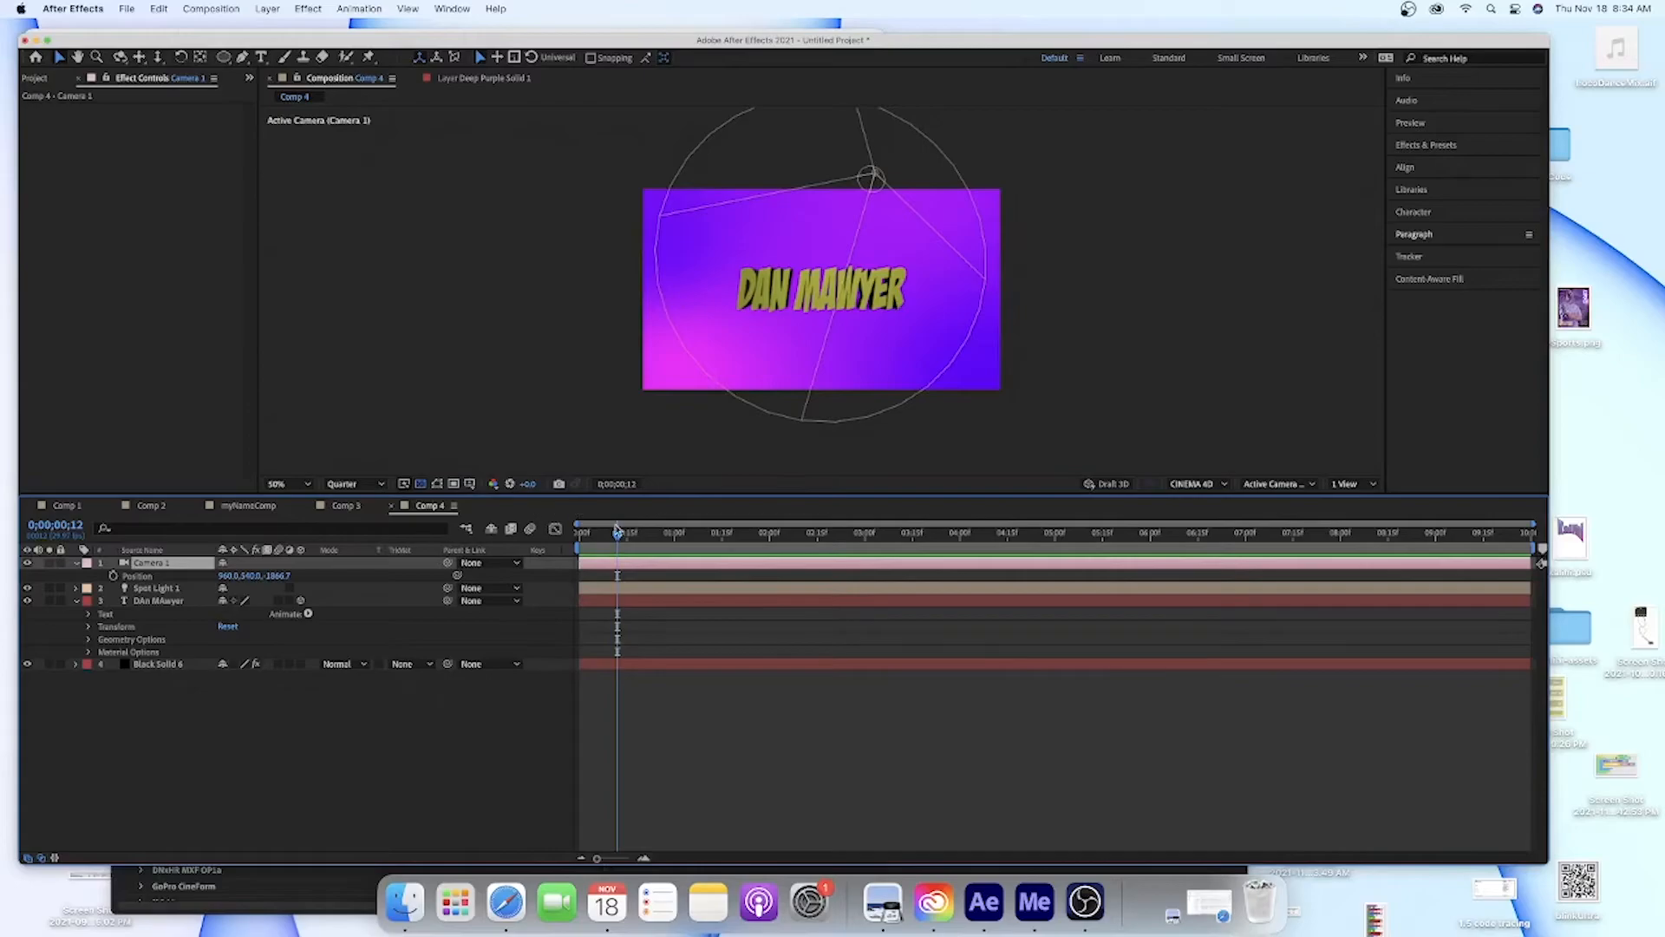
Keyframe the camera Position at 2 s, offsetting X and Y at 0 s for a side view
drag(620, 539, 778, 539)
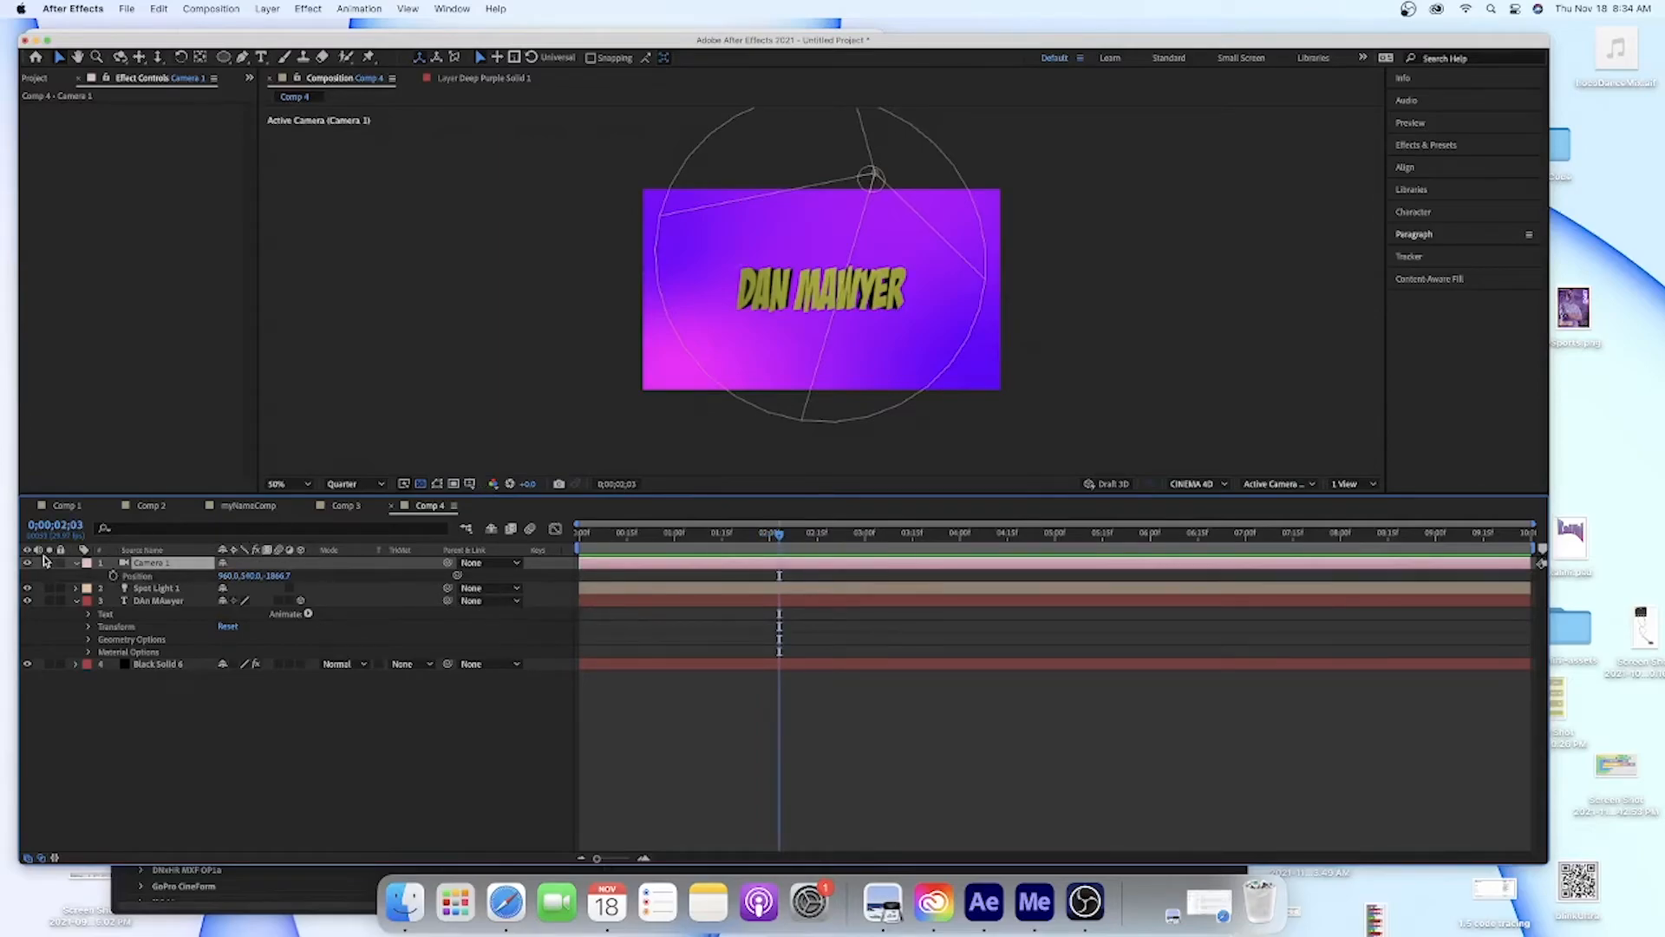
click(114, 576)
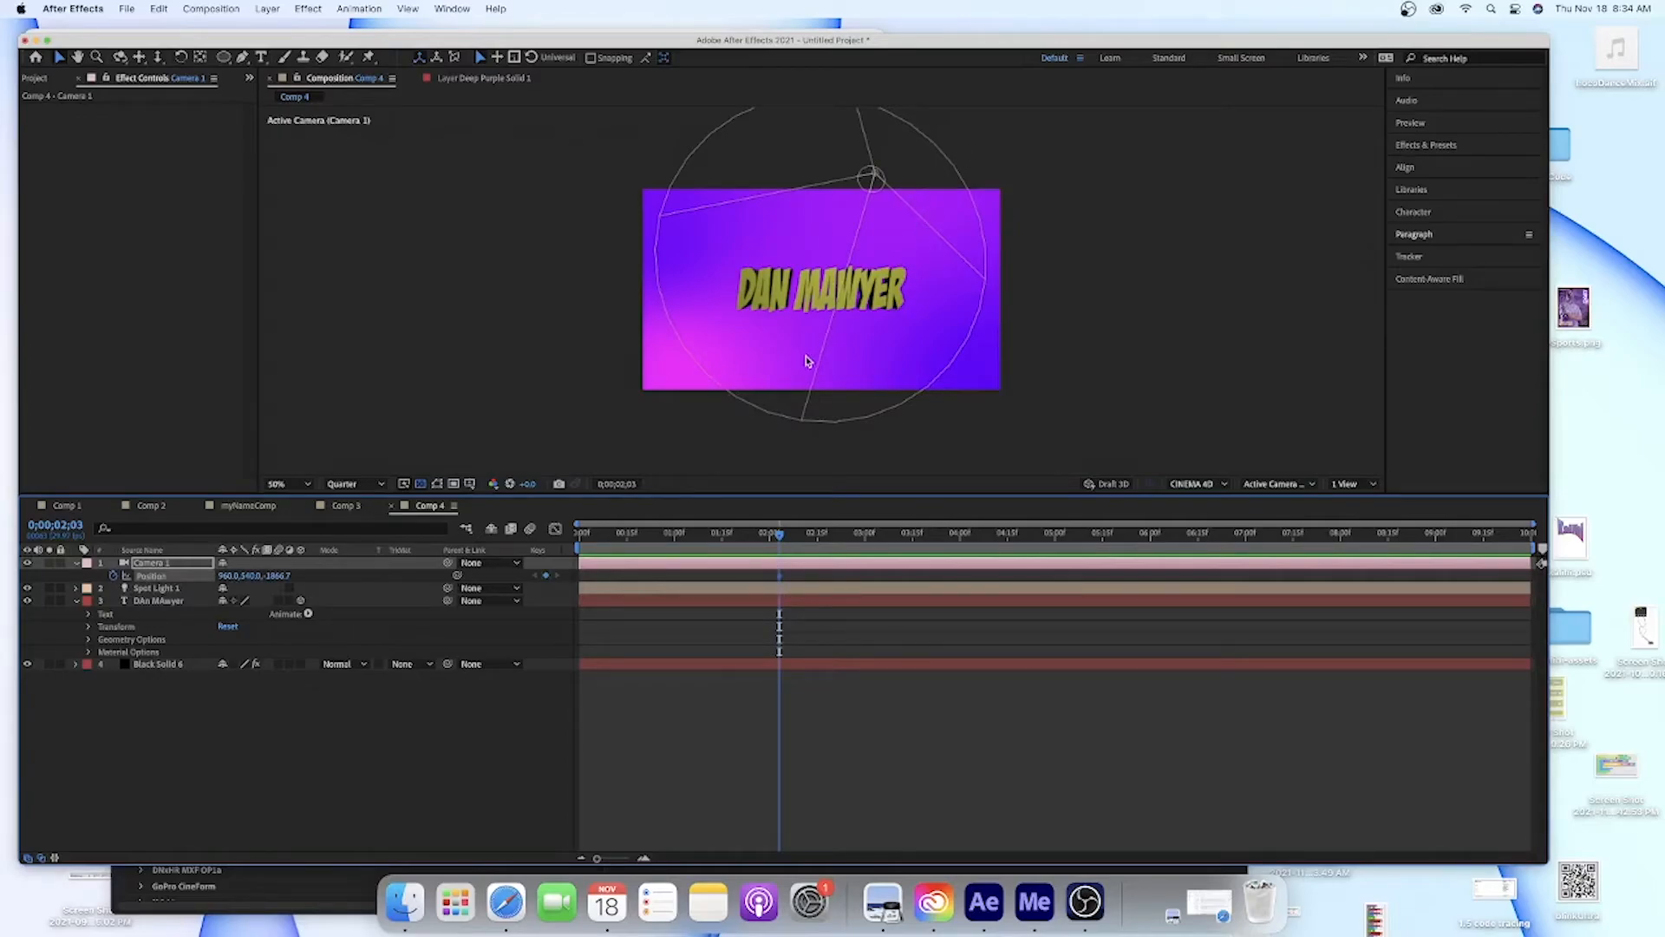
drag(780, 538, 550, 548)
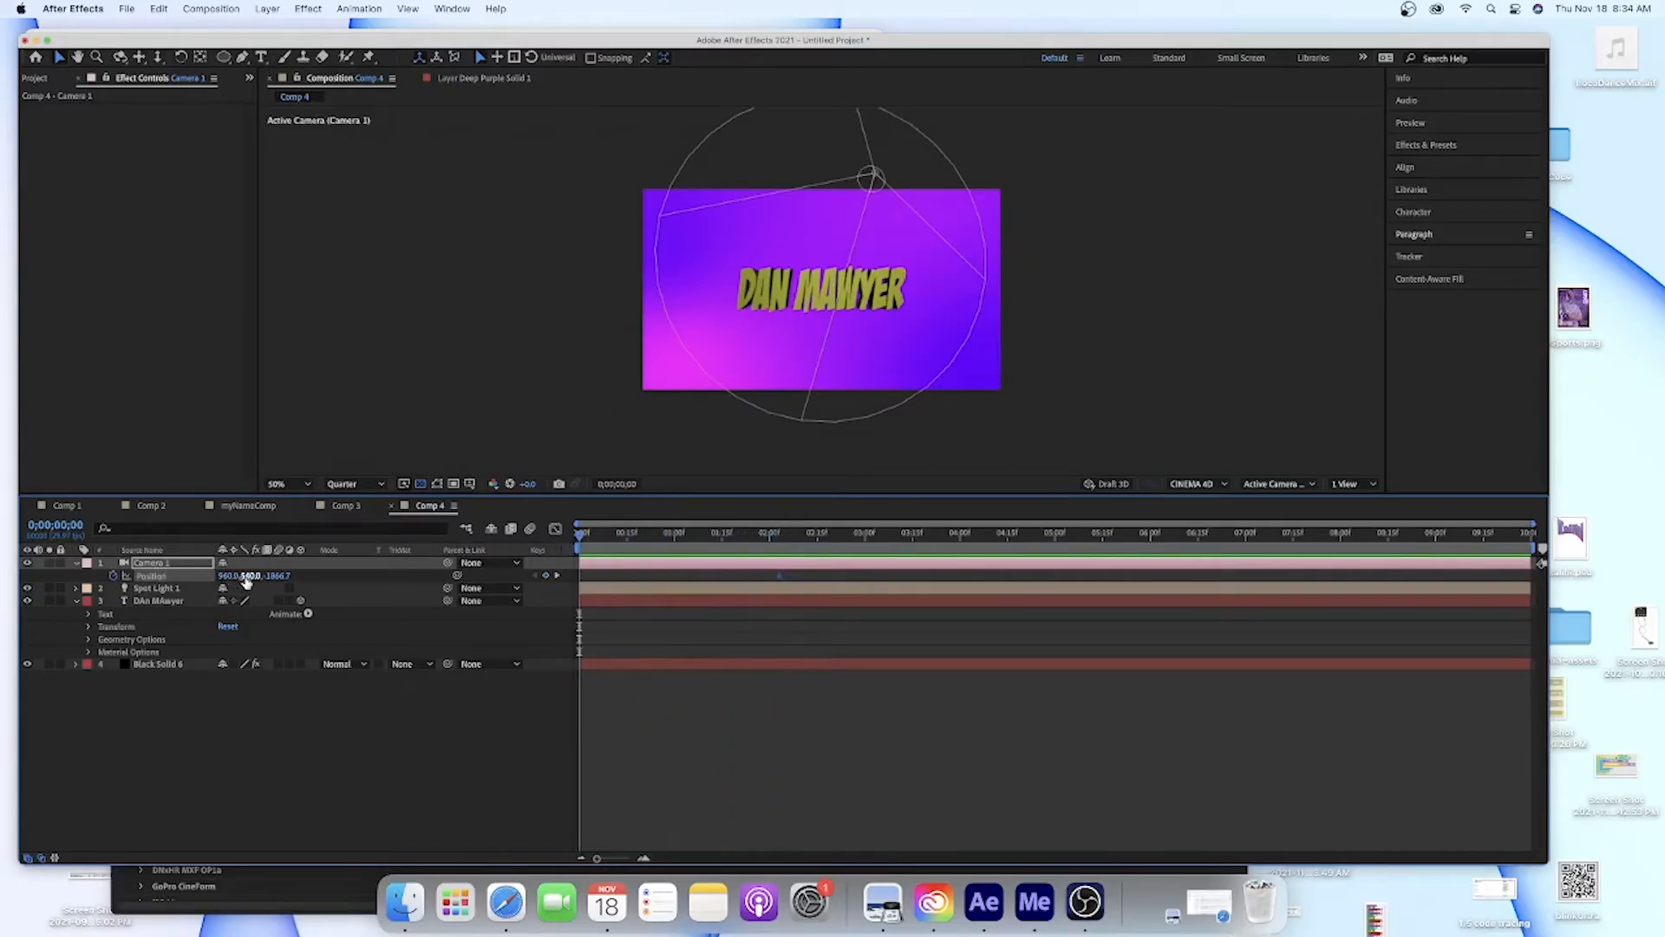
drag(227, 576, 256, 814)
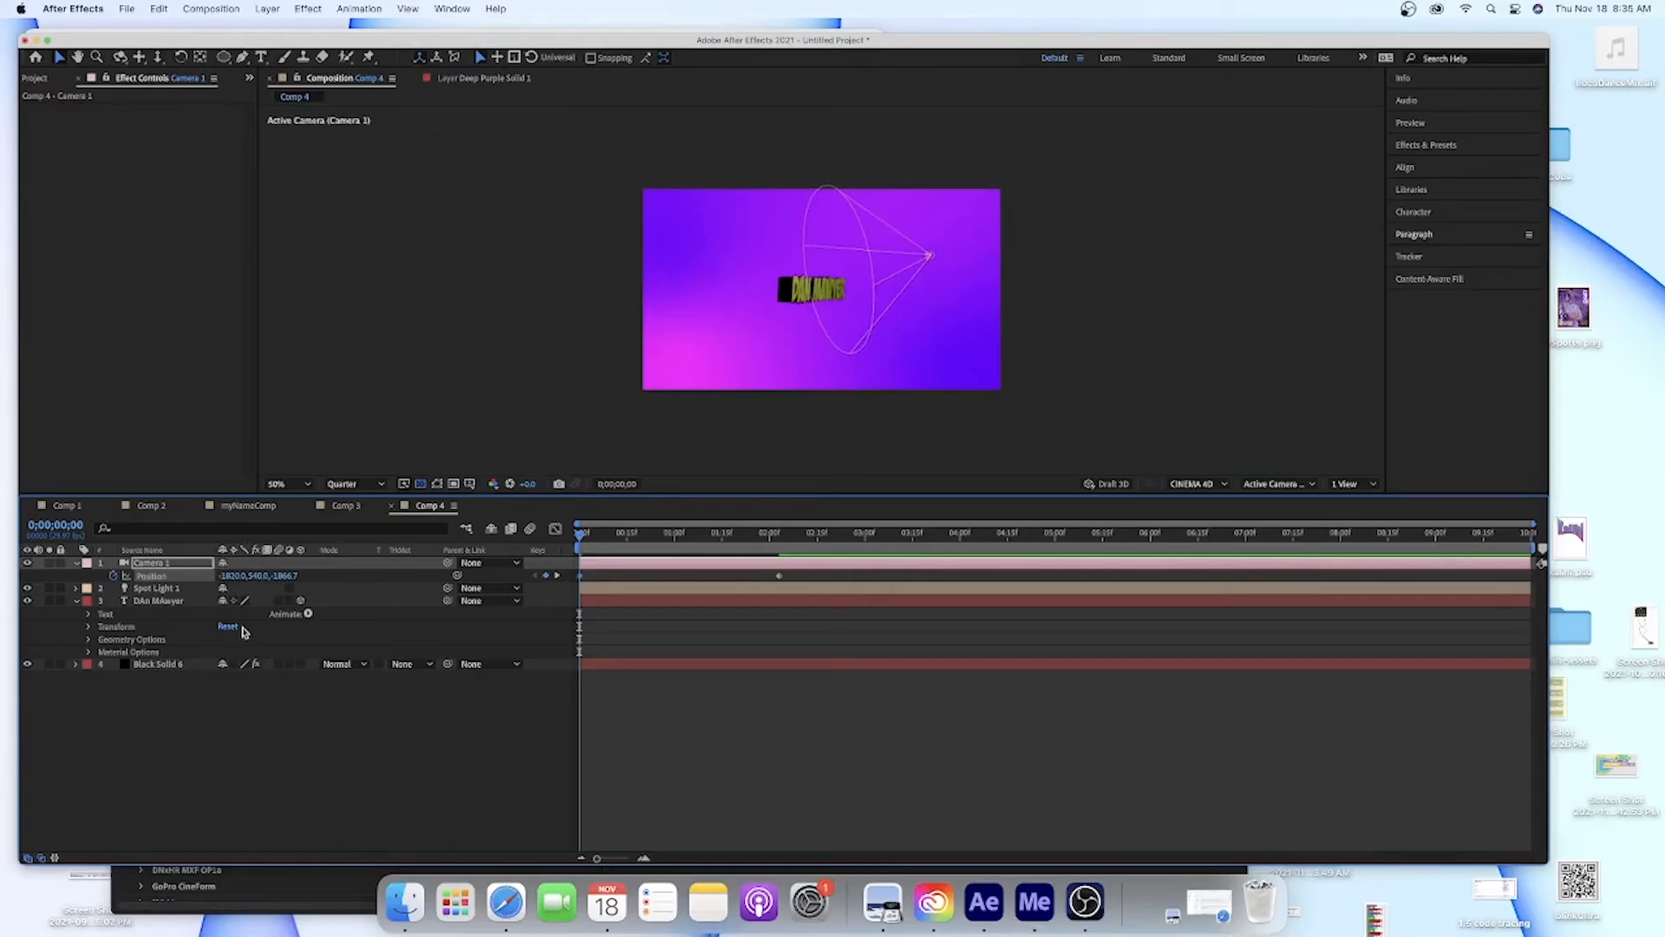
drag(255, 576, 352, 517)
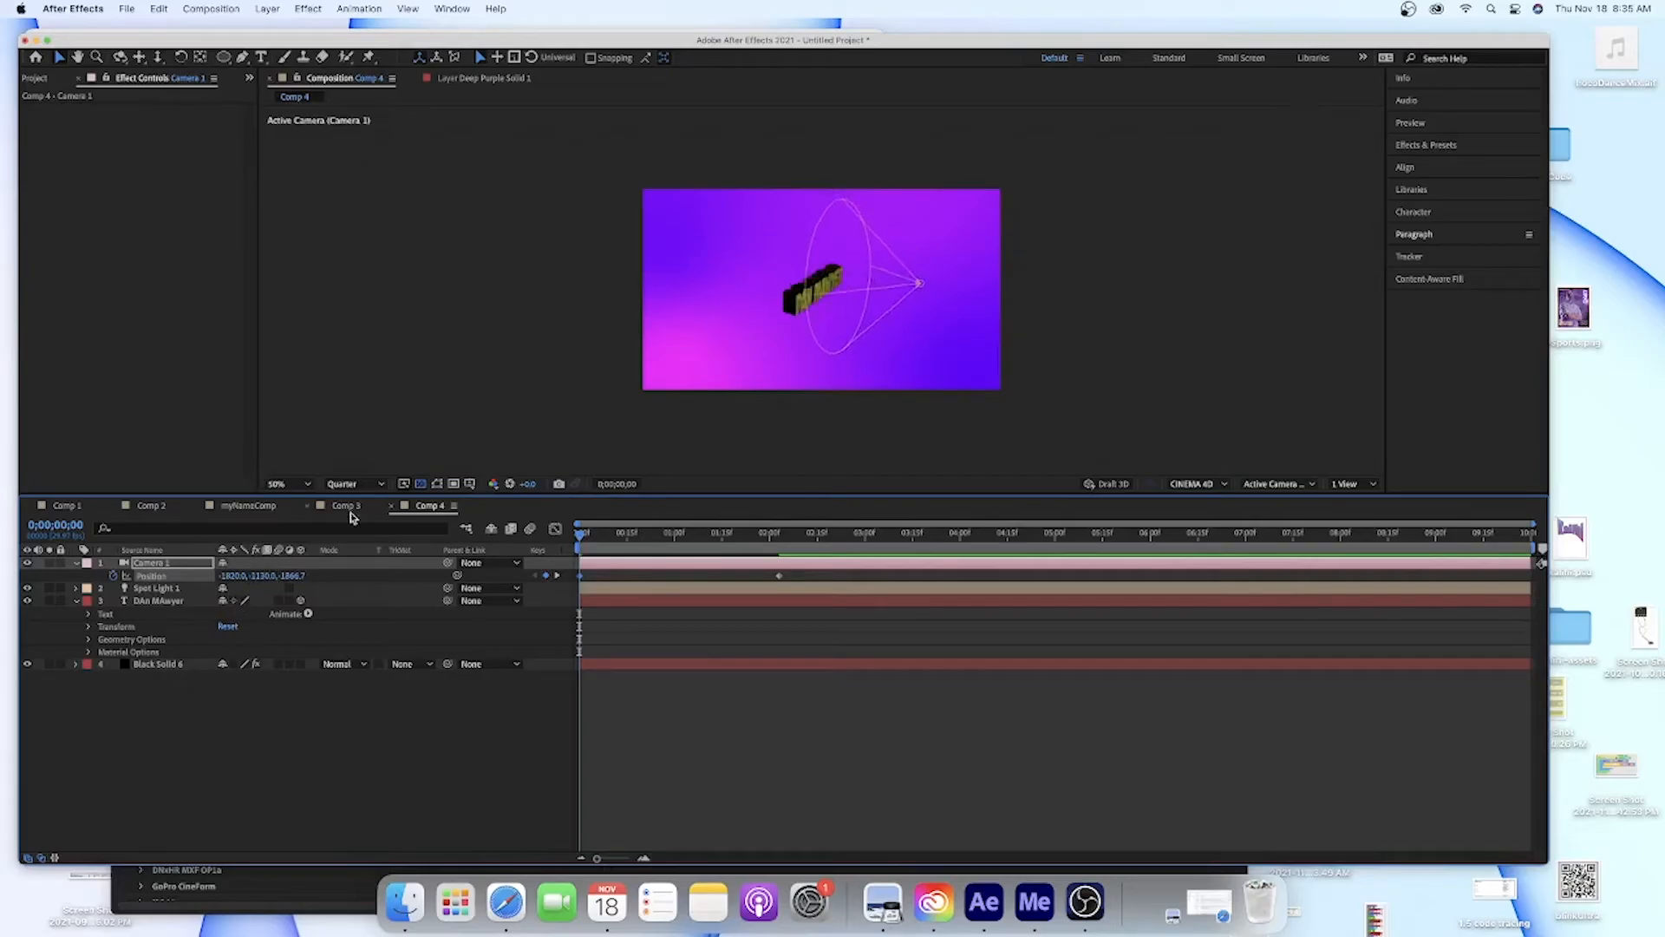
drag(581, 536, 1414, 531)
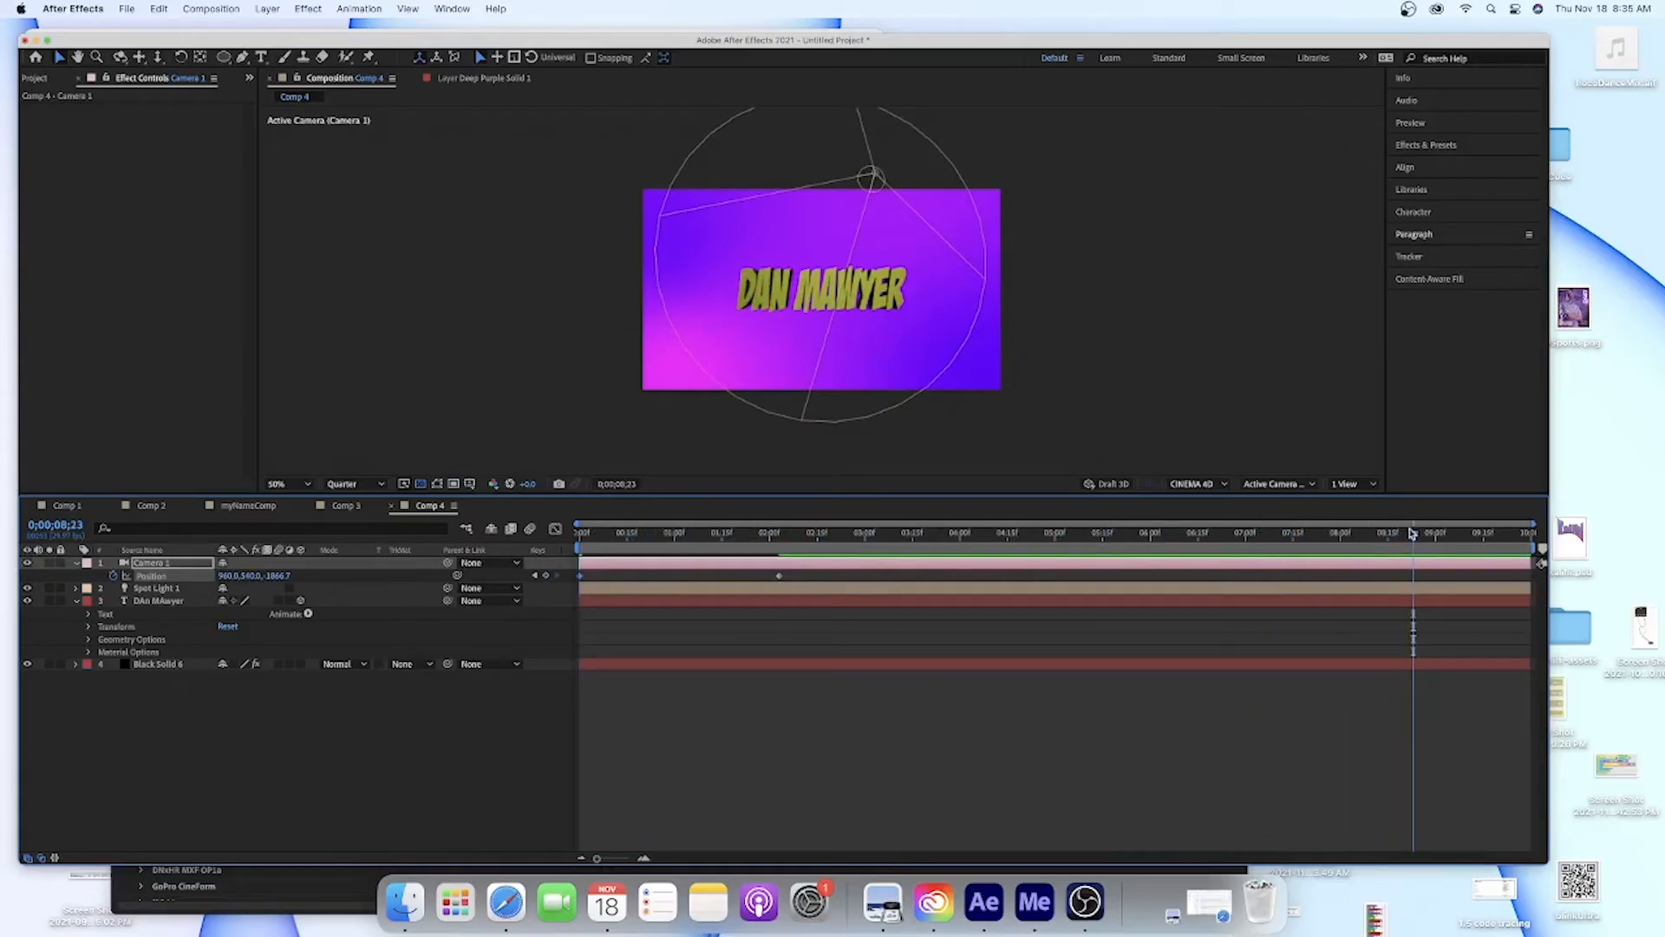
drag(1414, 536, 1391, 536)
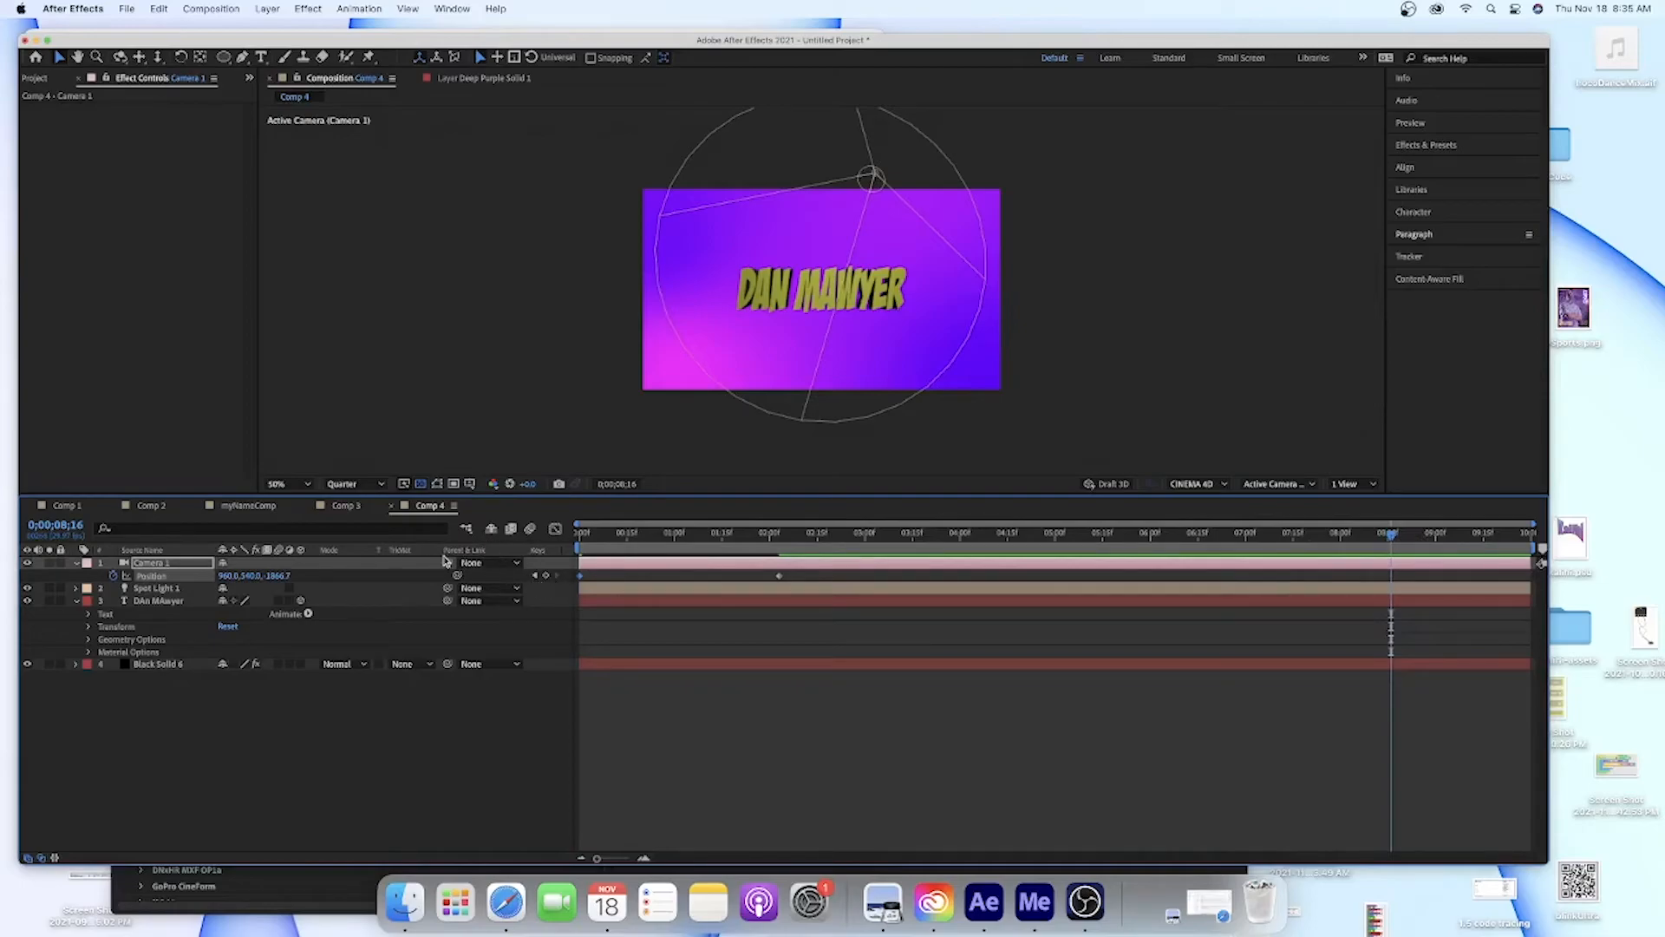
Toggle the Keys column display in the timeline
right_click(545, 552)
mouse_move(579, 601)
click(684, 734)
Move a camera Position keyframe to the comp's end and pull Z back to -2026.7
drag(1388, 535, 1522, 570)
mouse_move(1390, 579)
drag(1390, 579, 1527, 586)
mouse_move(279, 579)
mouse_down()
mouse_move(272, 615)
mouse_move(268, 578)
mouse_up()
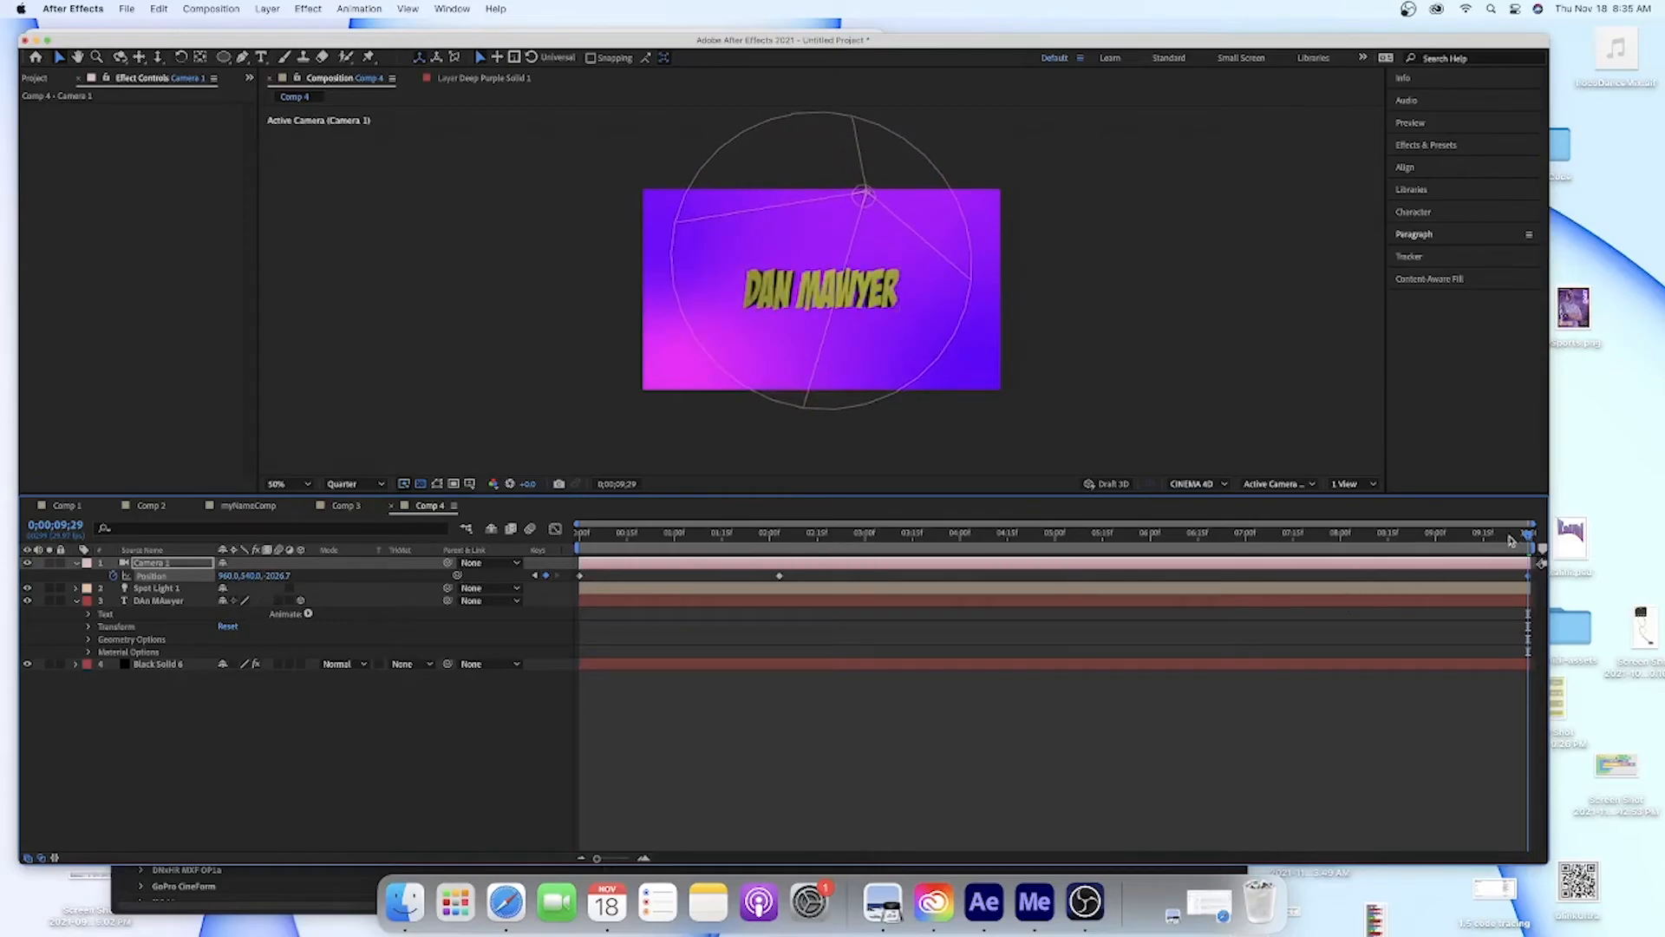
drag(1527, 538, 845, 566)
Preview the camera move, then push Z to -2356.7 at the last keyframe
key(space)
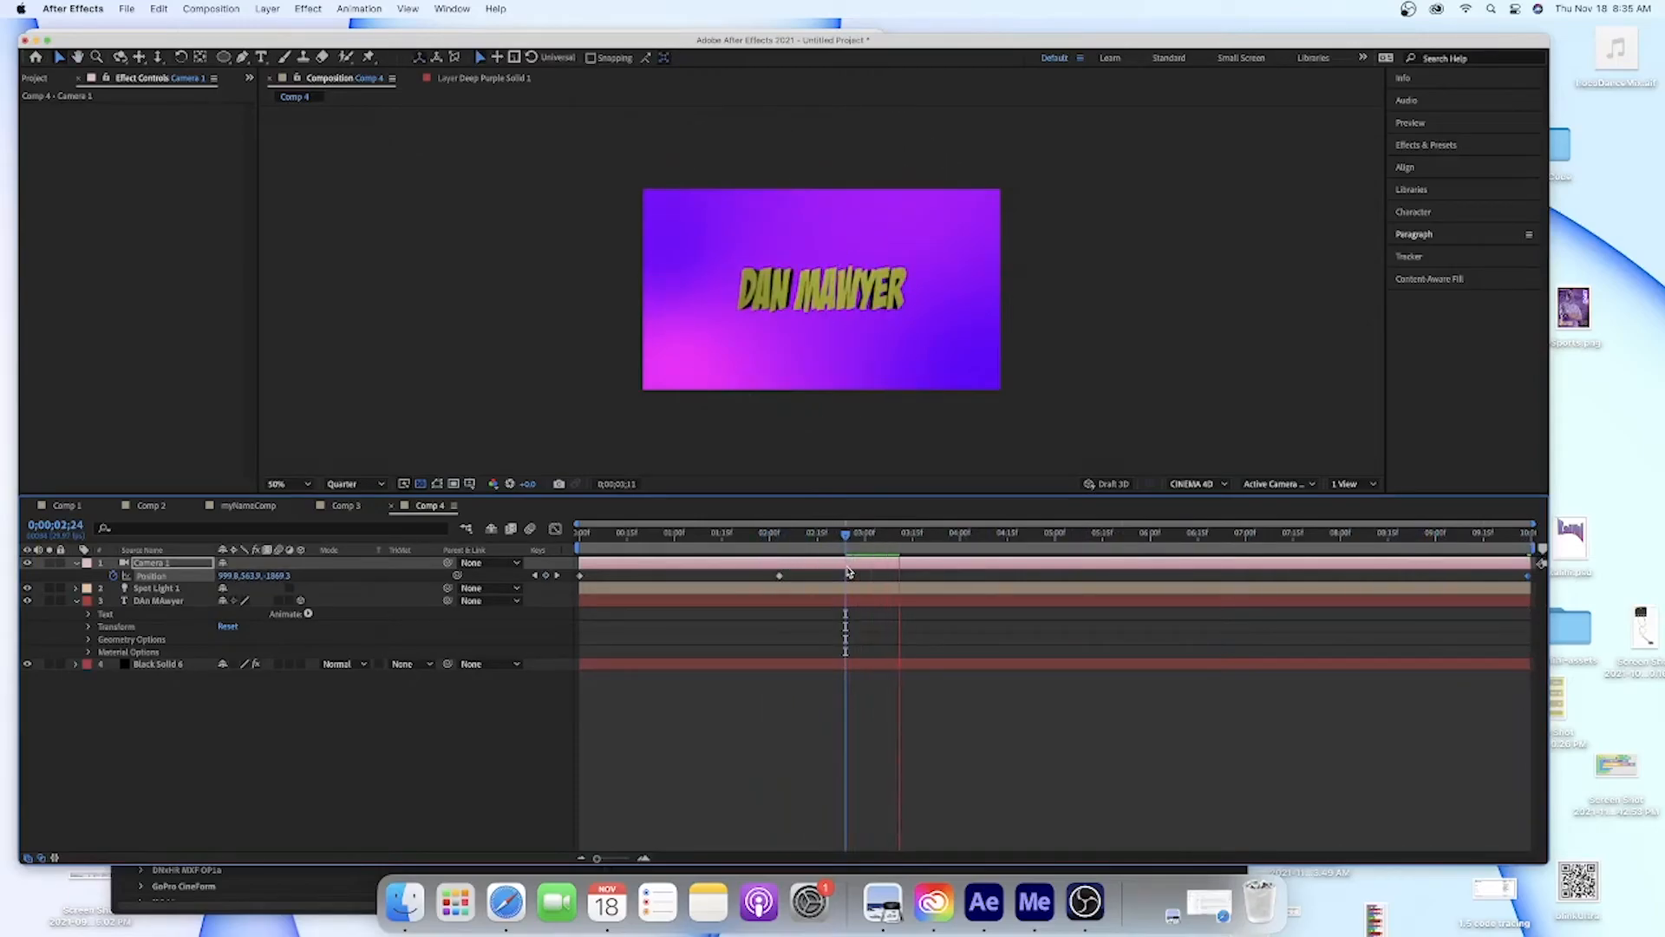
click(965, 538)
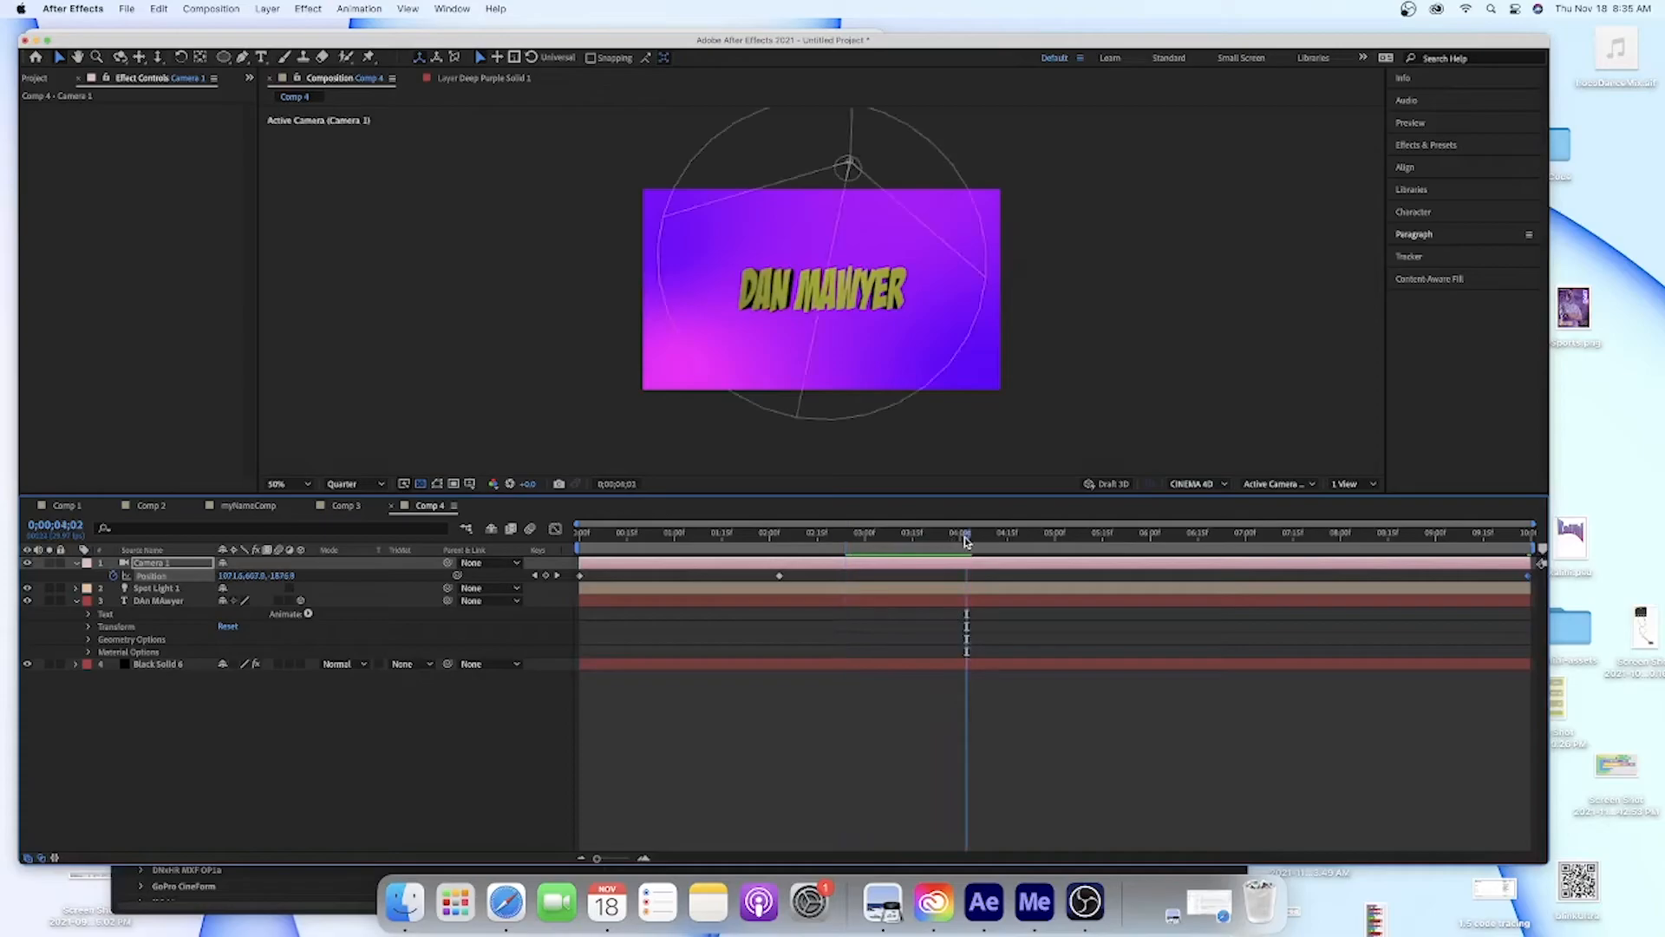
drag(969, 542, 1470, 574)
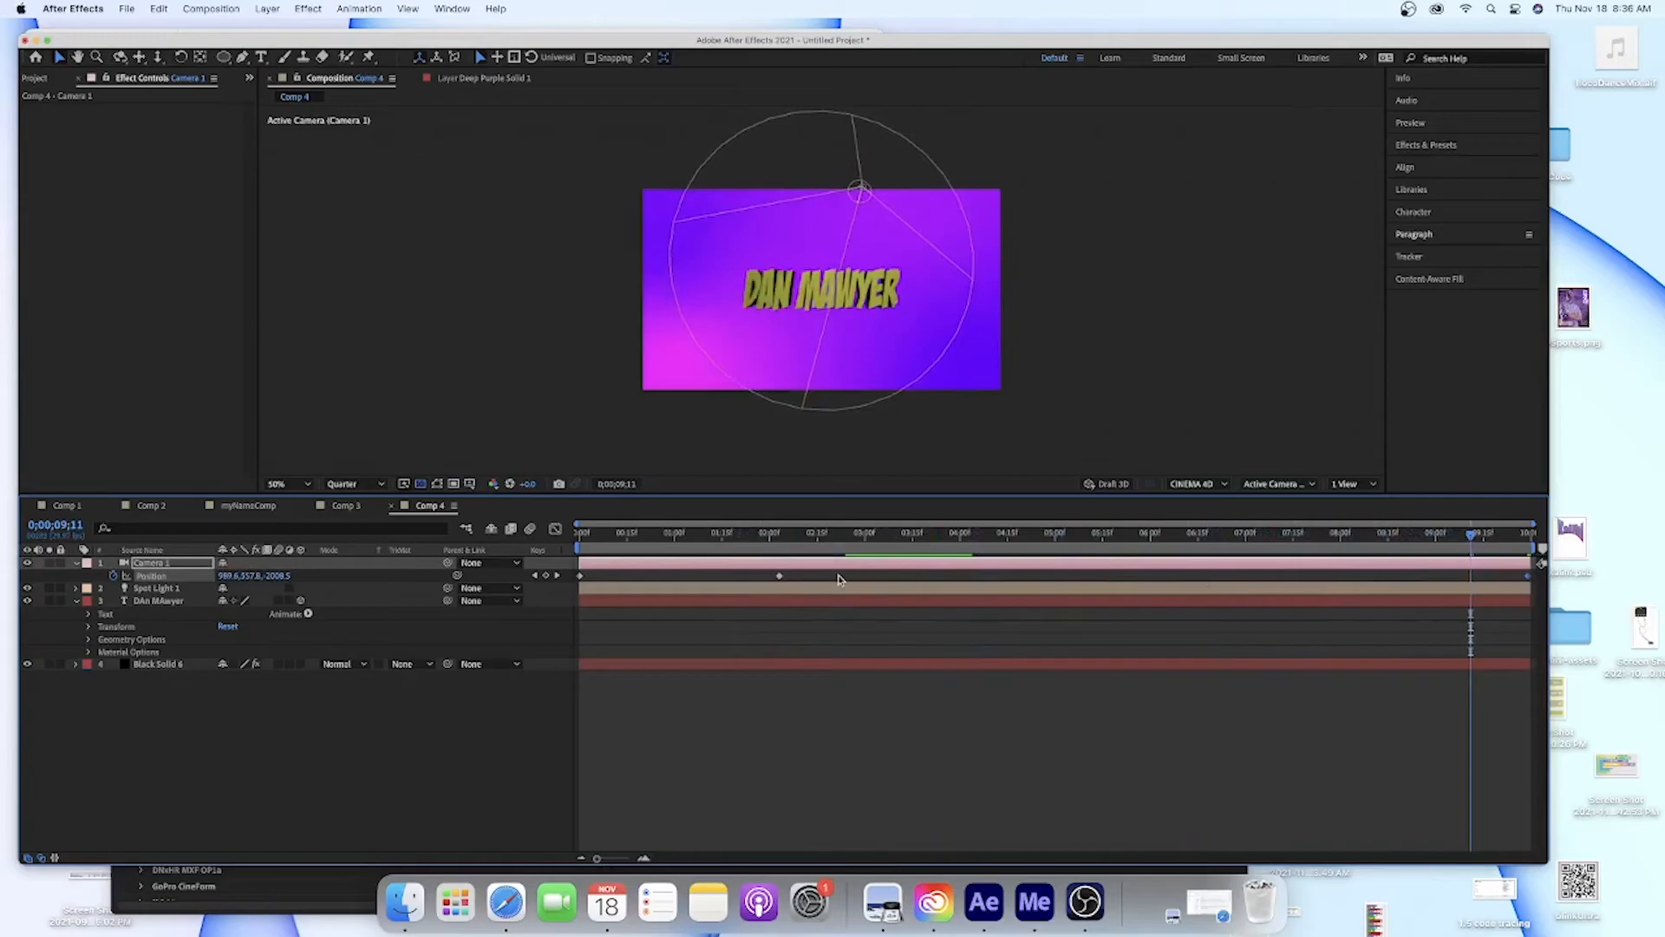
click(557, 576)
drag(271, 580, 272, 603)
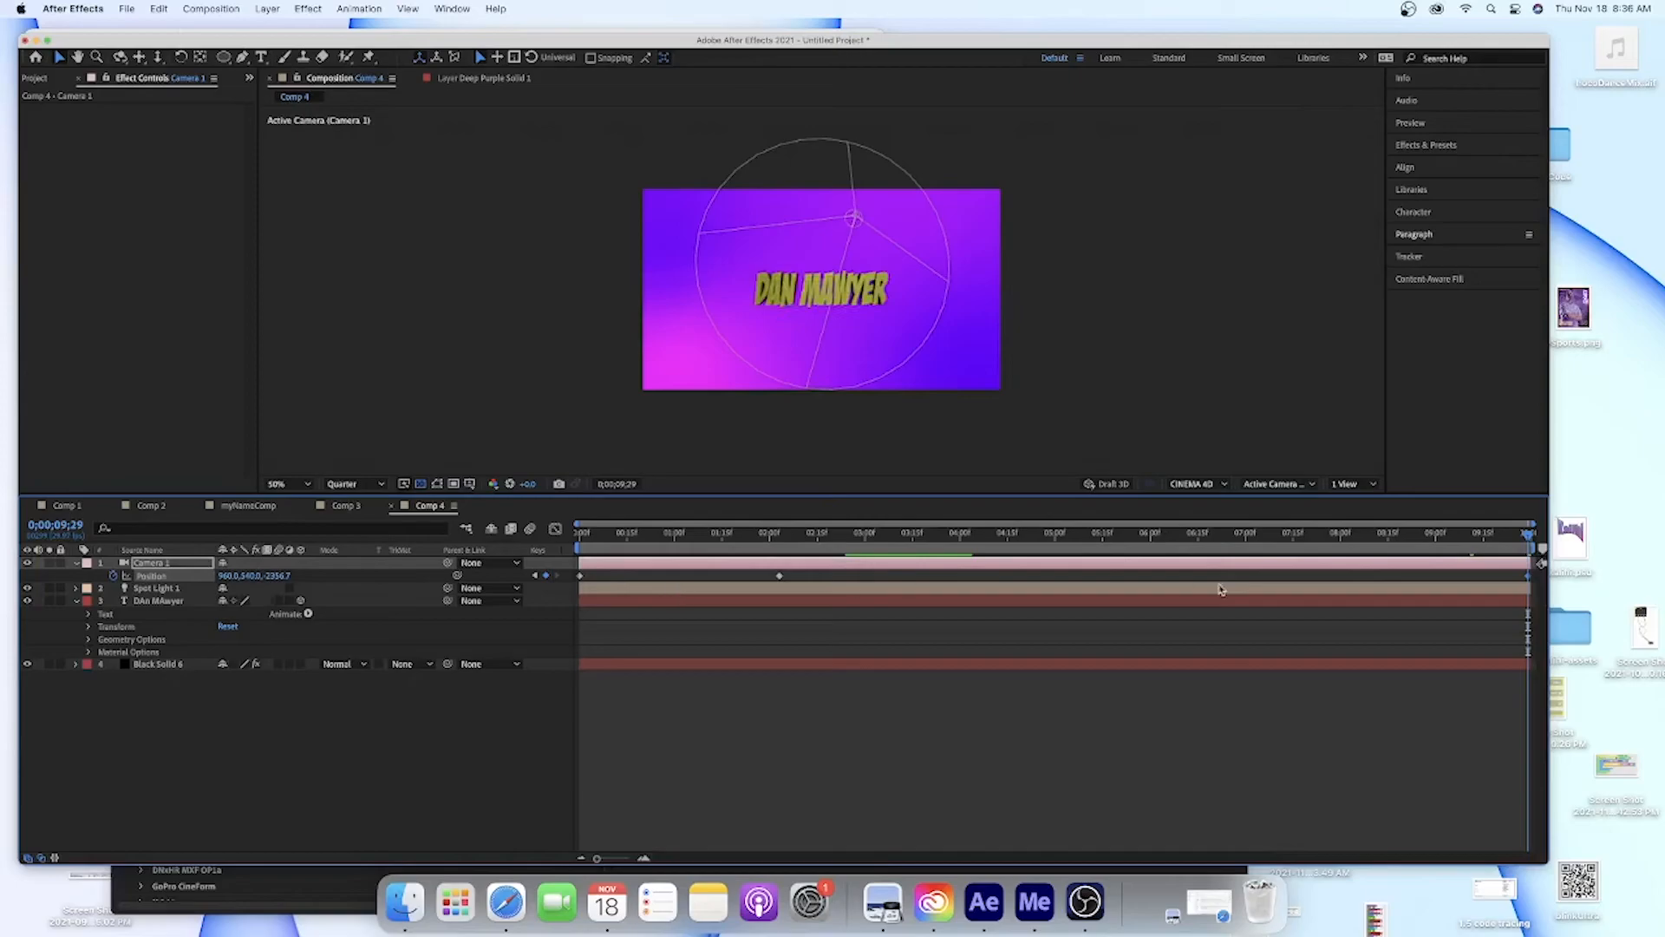
Scrub through and preview the full camera animation from near the start
drag(1533, 538, 950, 572)
drag(767, 584, 1089, 583)
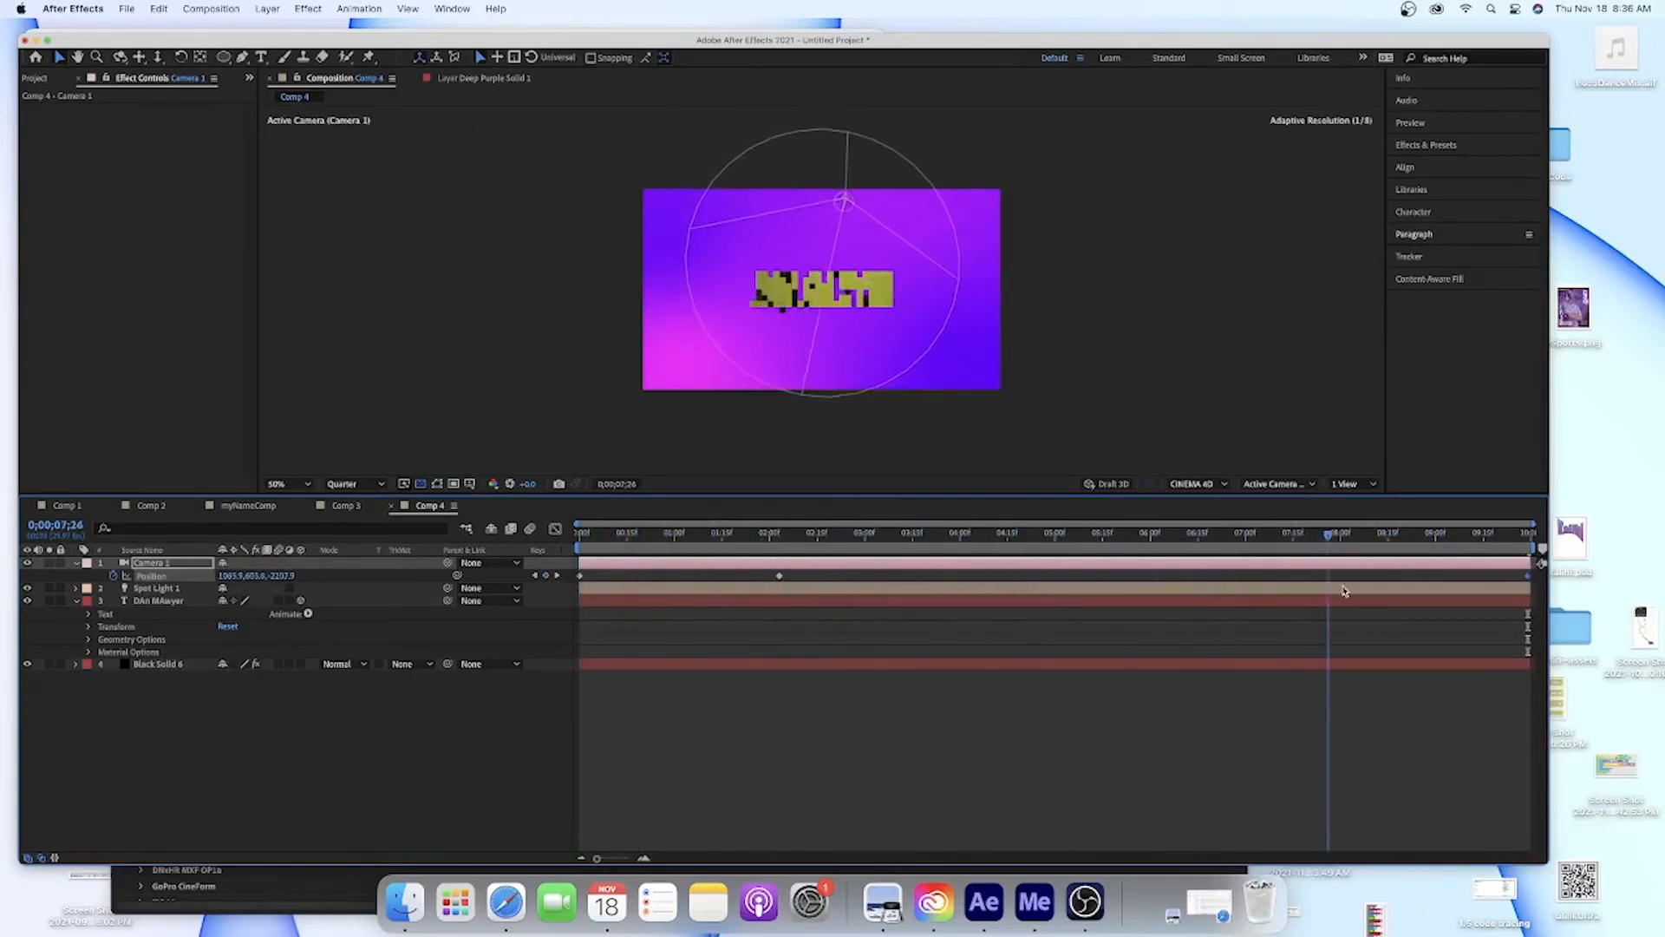
drag(1262, 592, 669, 597)
key(space)
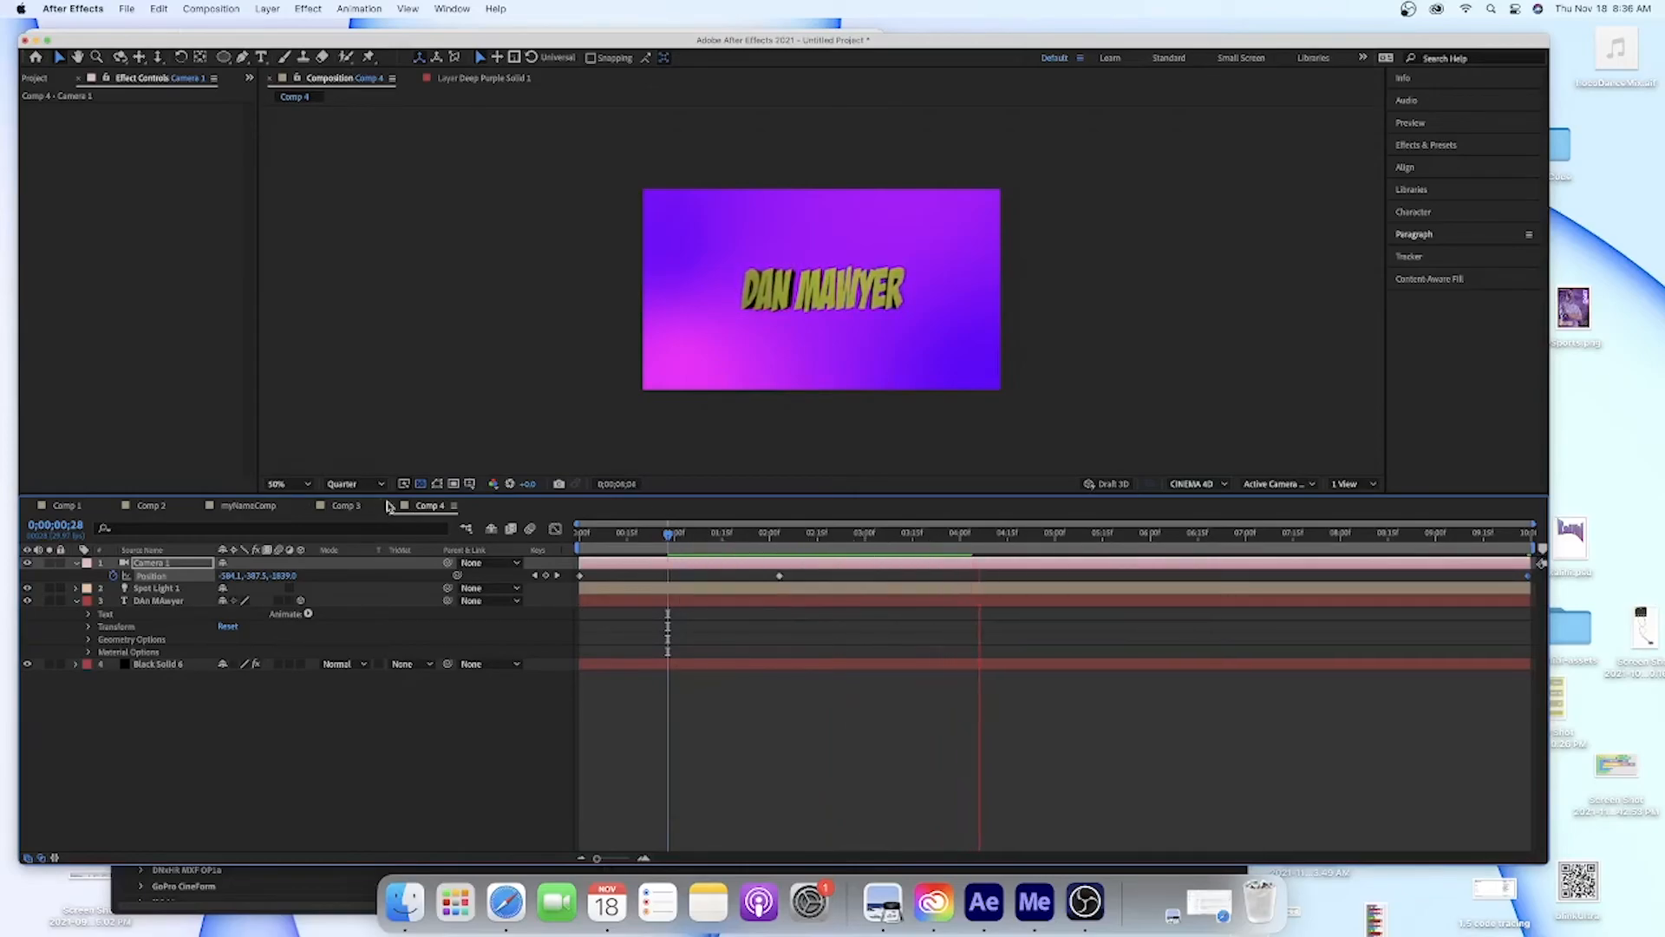
key(space)
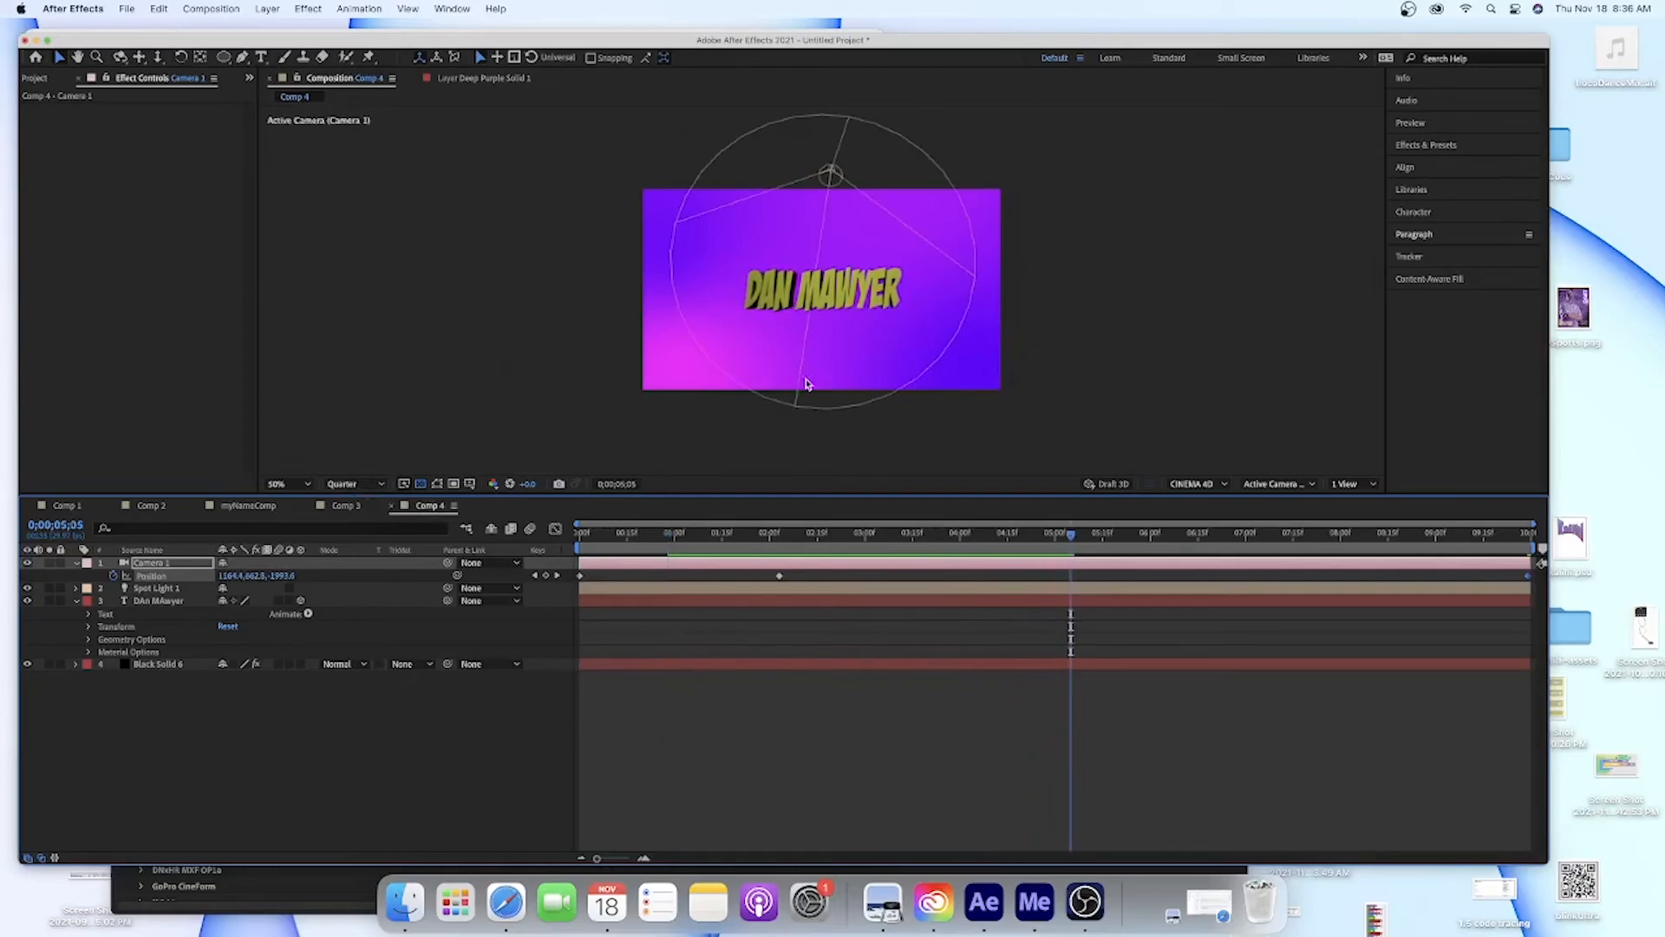
drag(1072, 536, 546, 572)
Add Comp 4 to the Adobe Media Encoder queue and bring the Media Encoder window into view
click(127, 9)
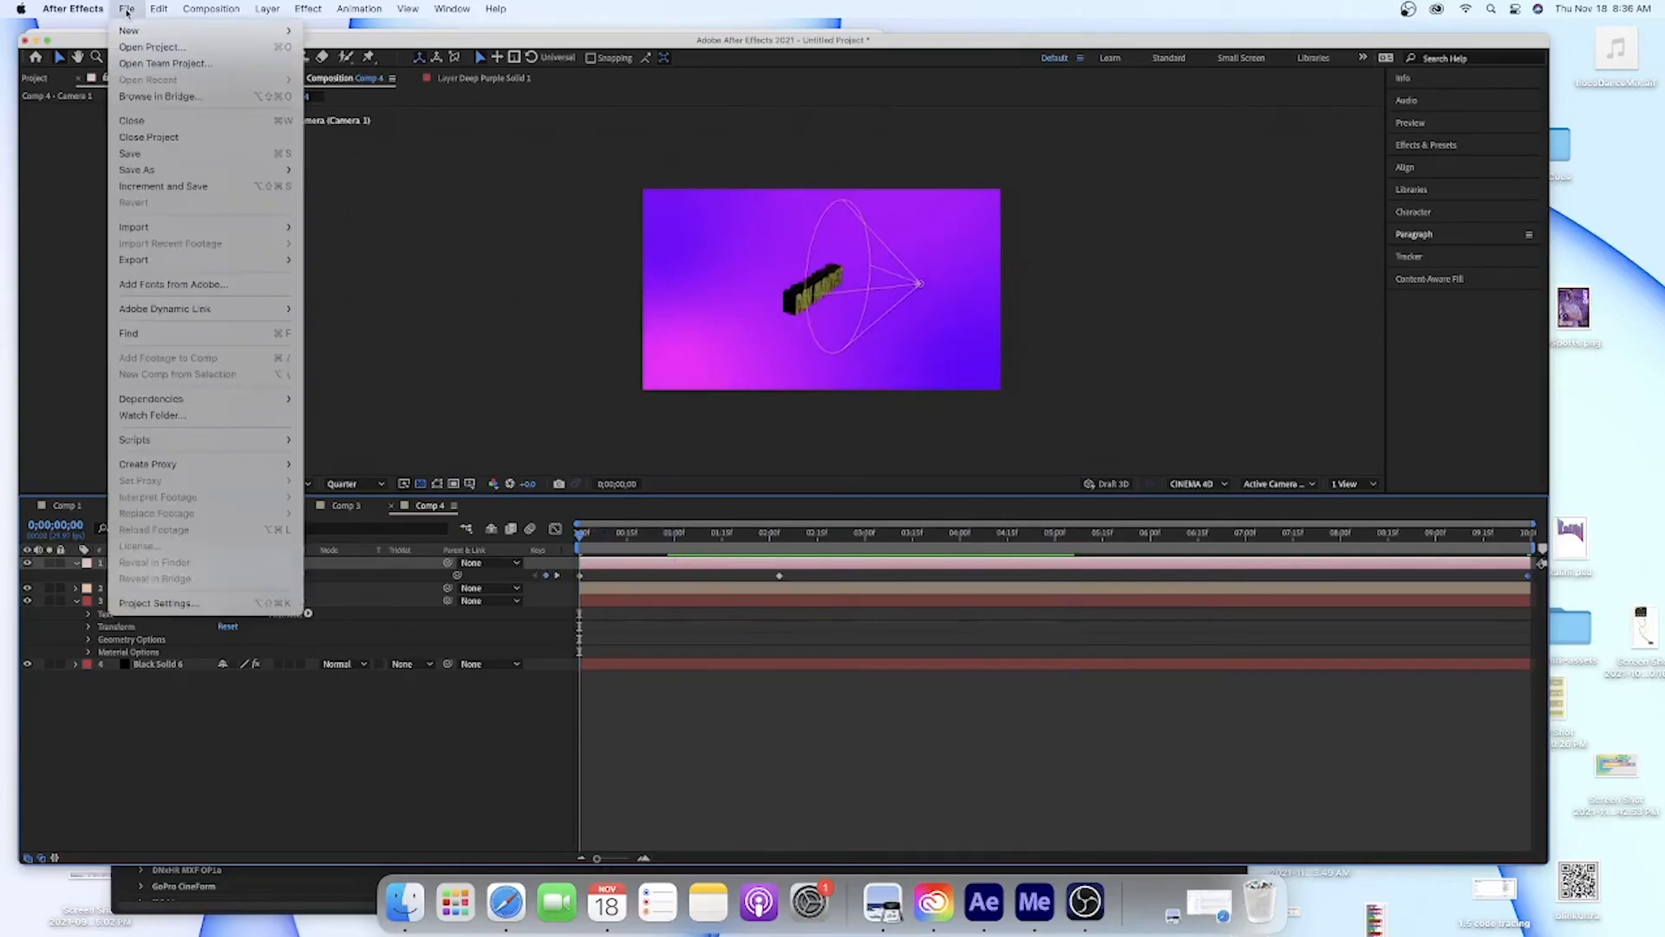
mouse_move(196, 262)
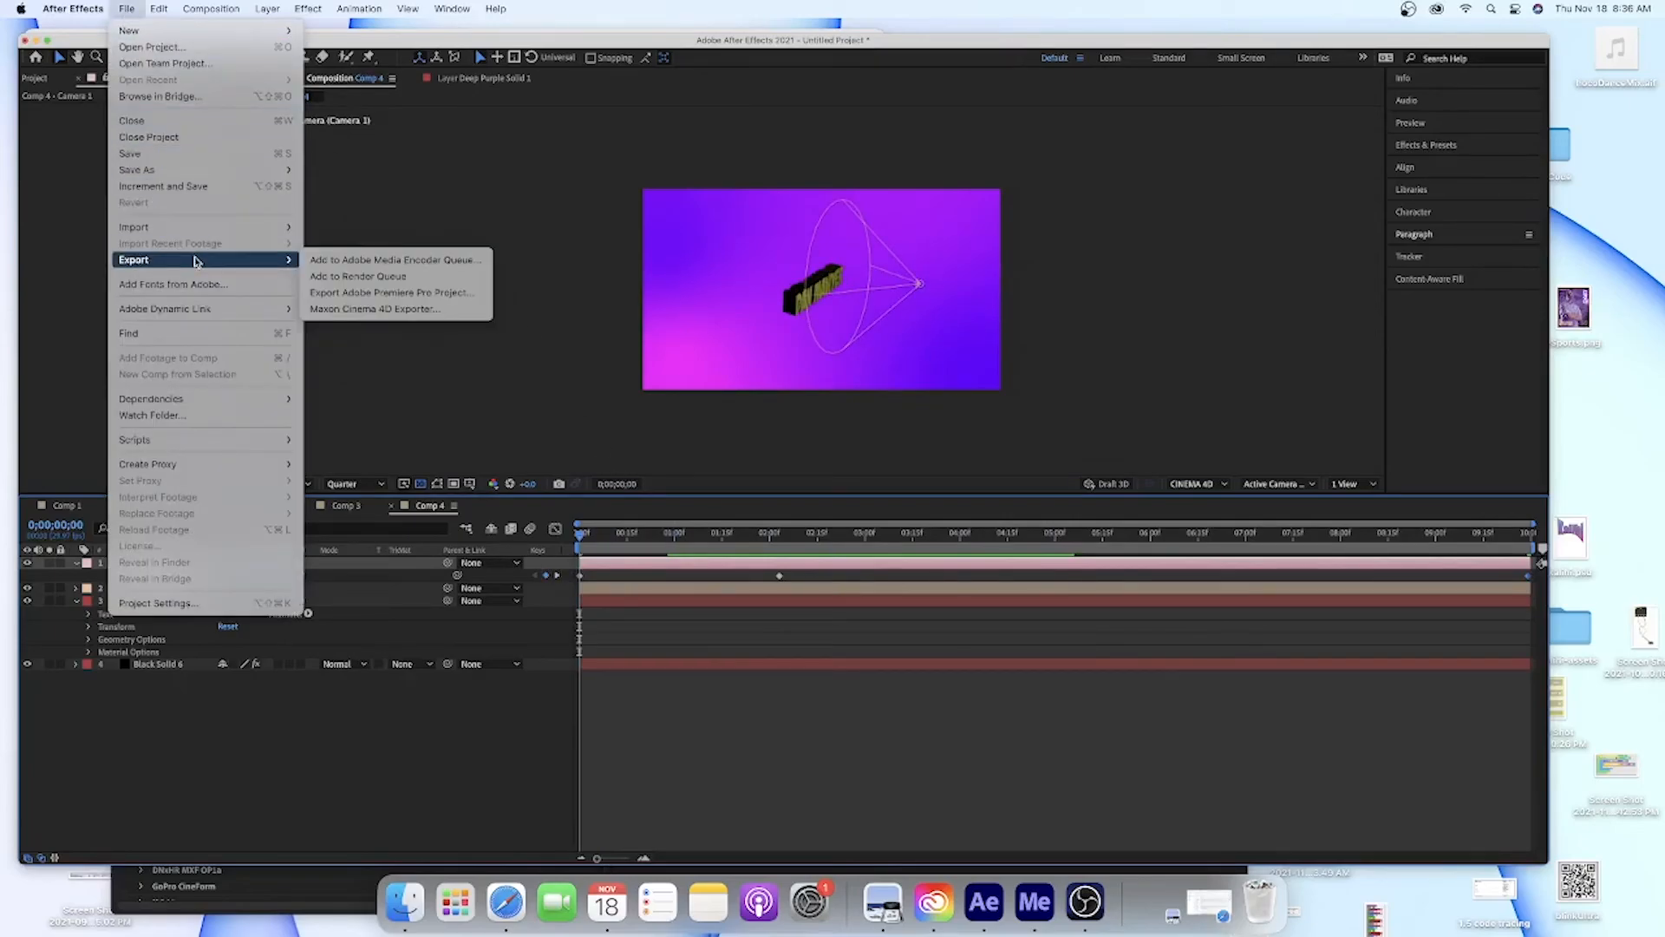
click(394, 260)
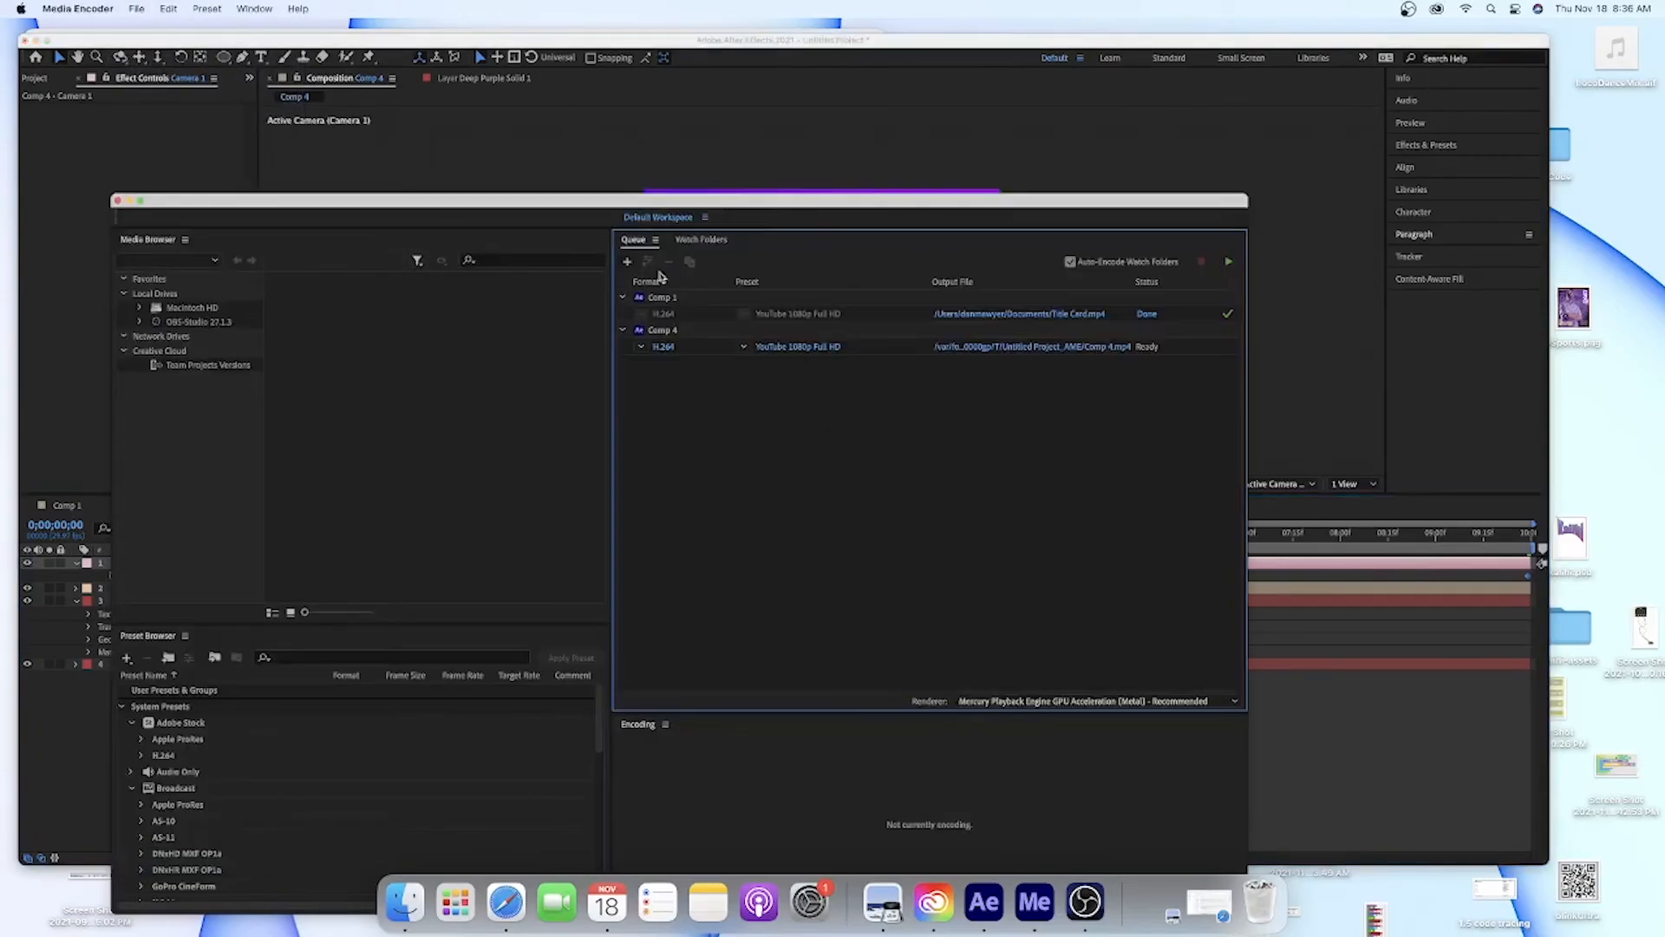
drag(510, 205, 597, 94)
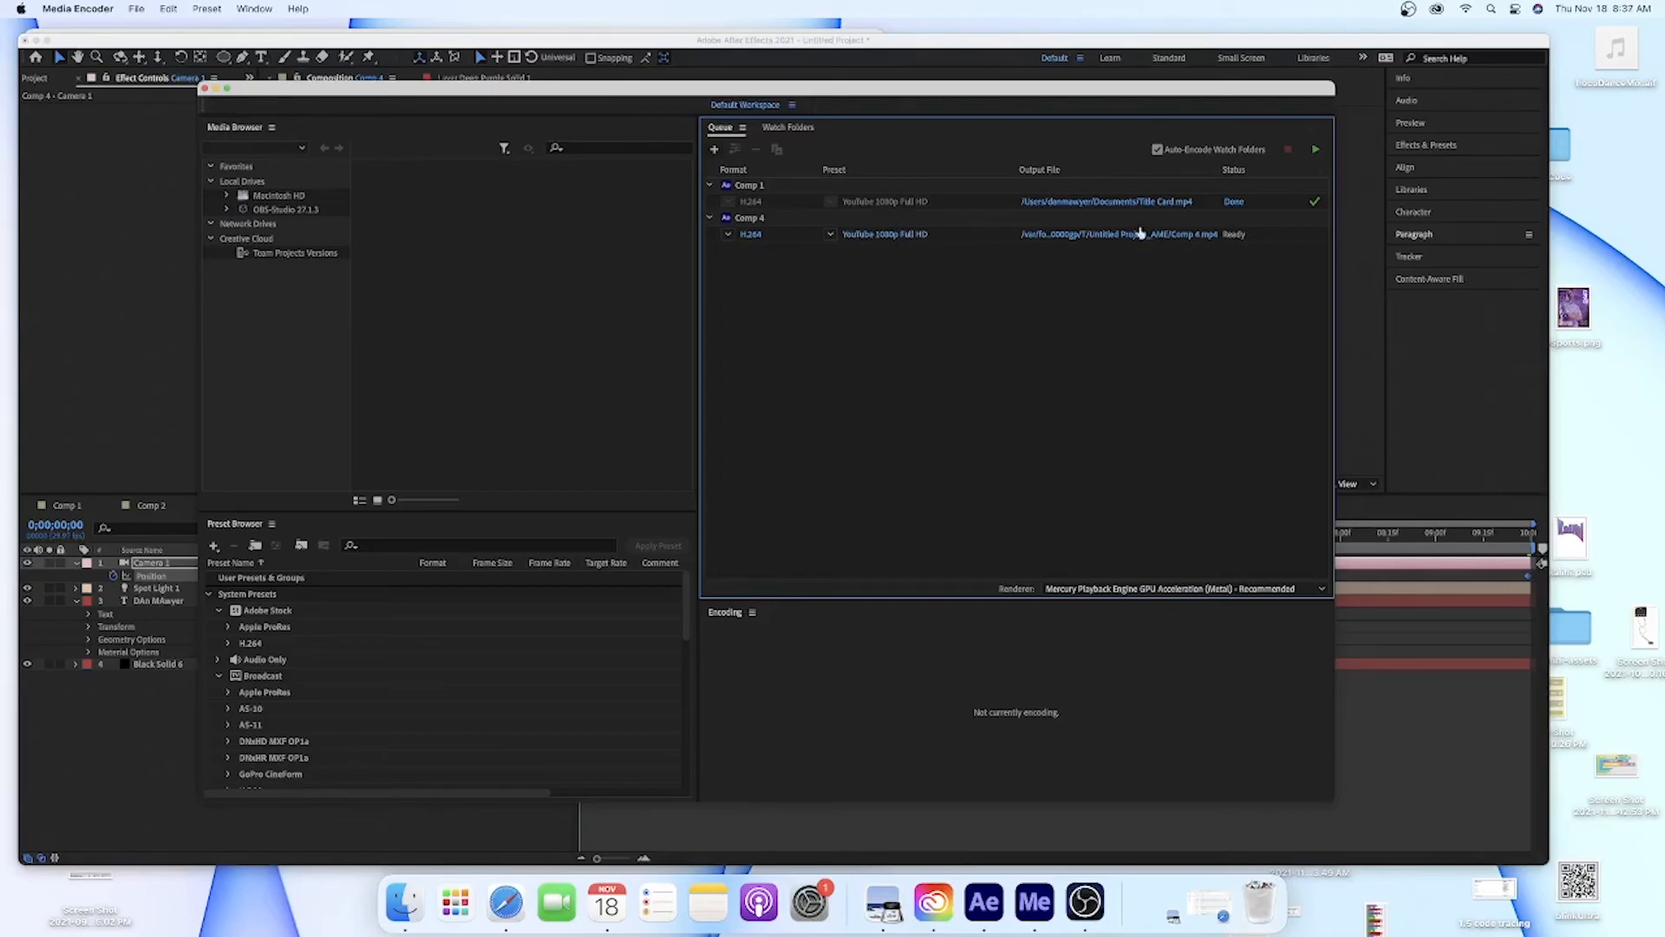
click(1060, 234)
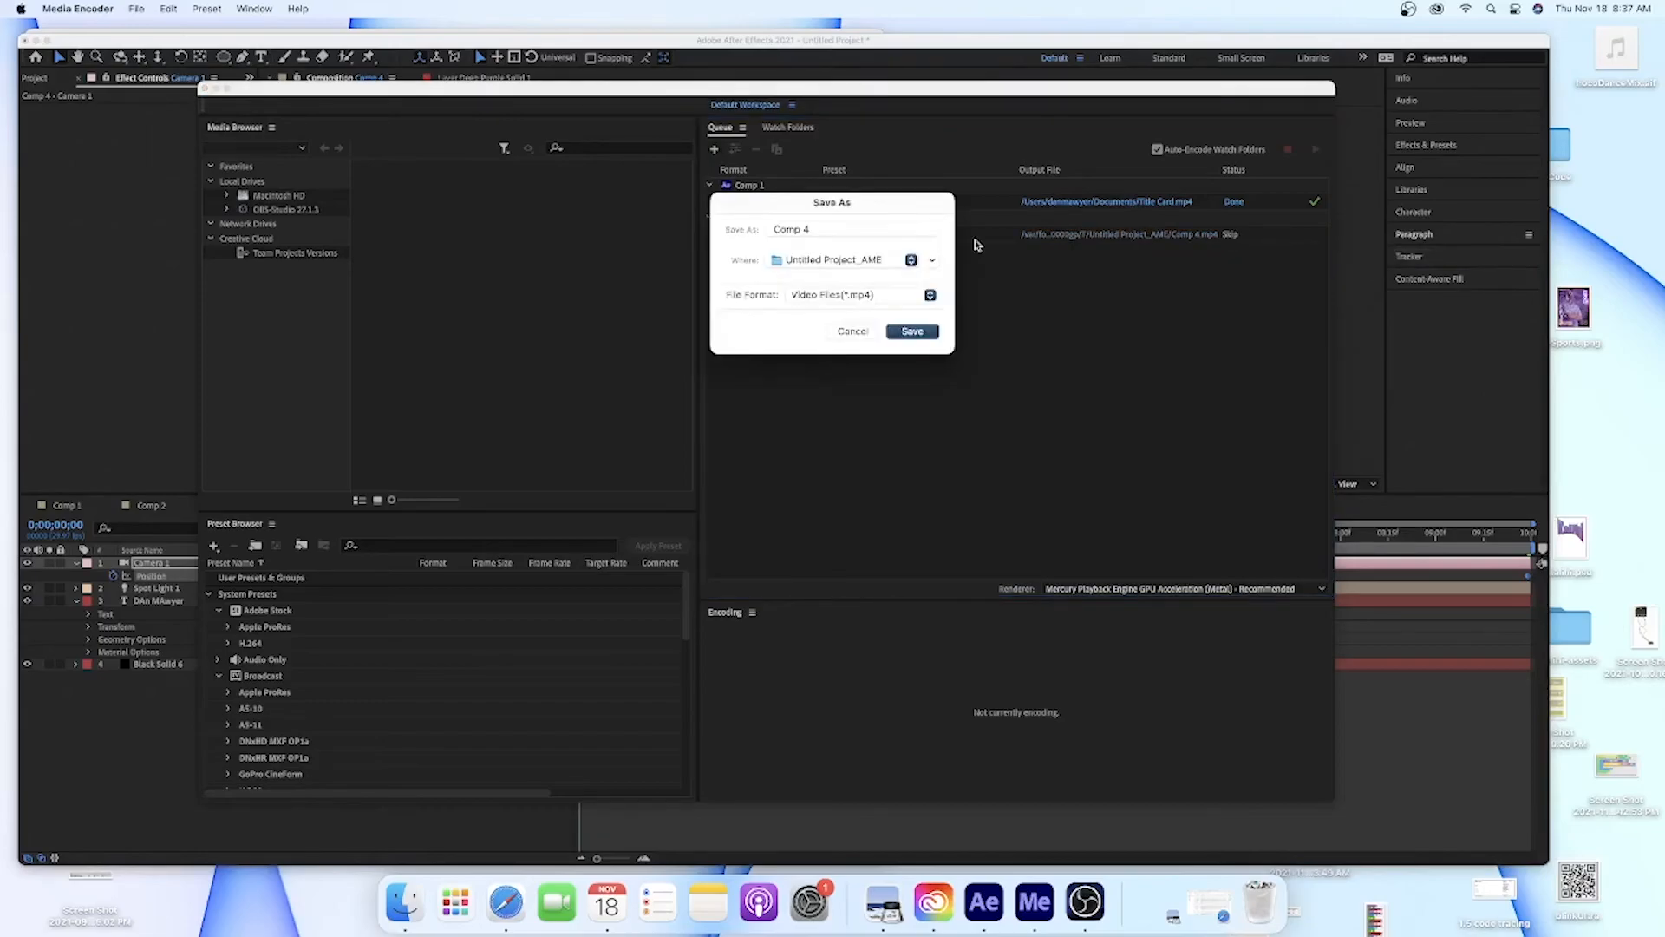
click(857, 331)
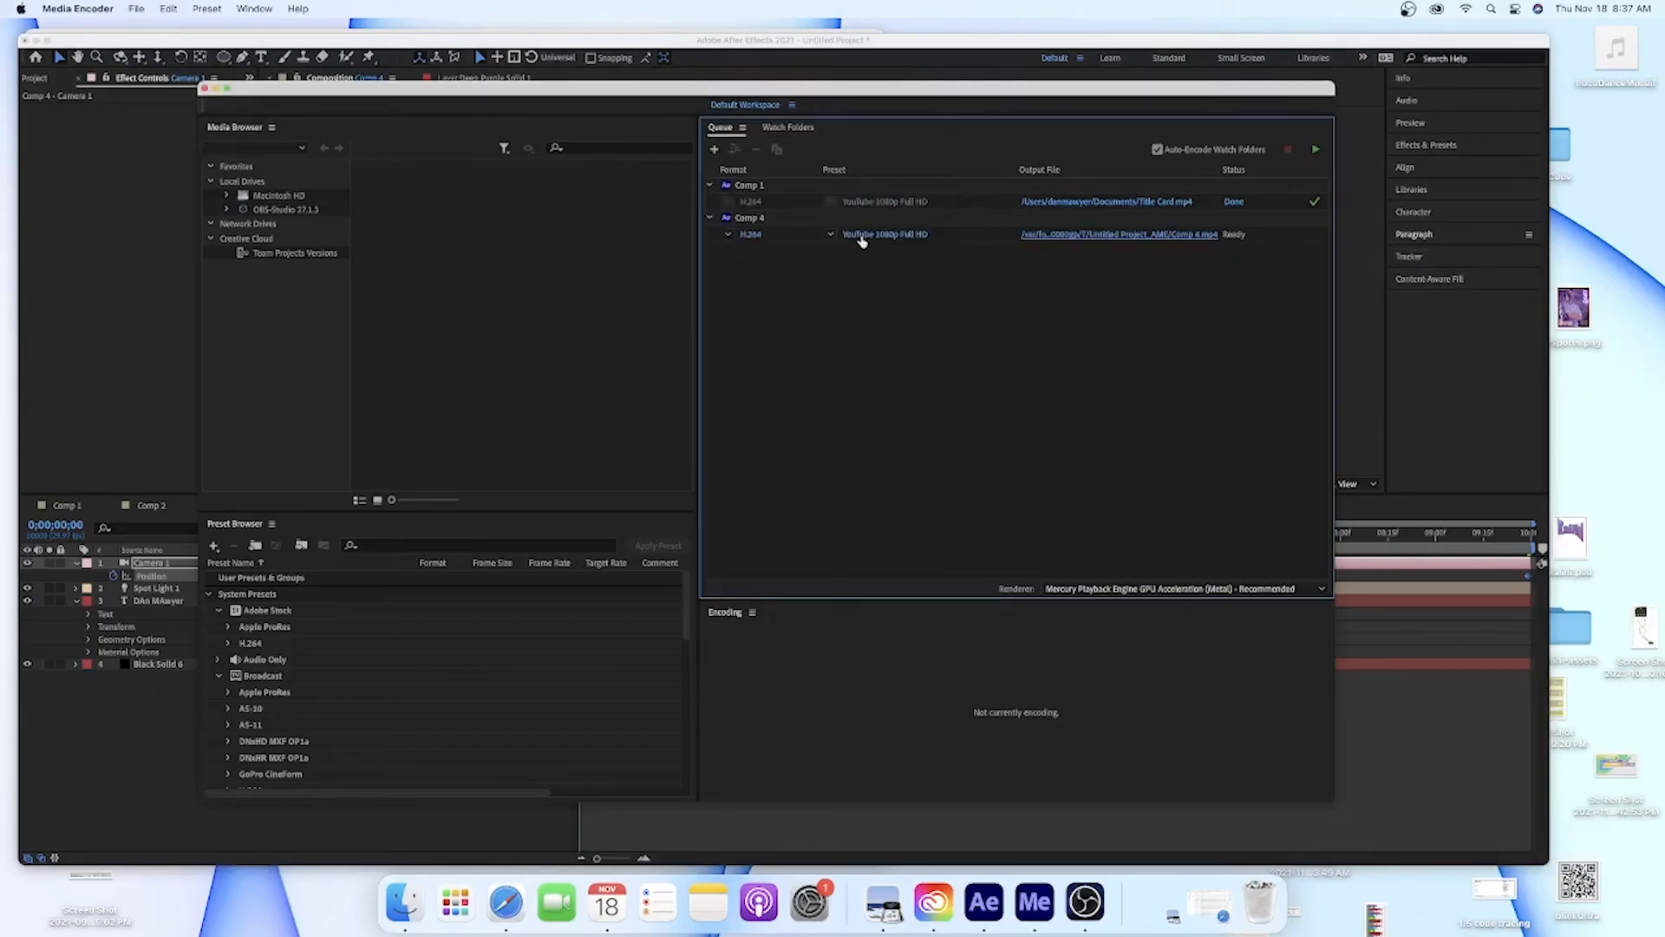
click(832, 235)
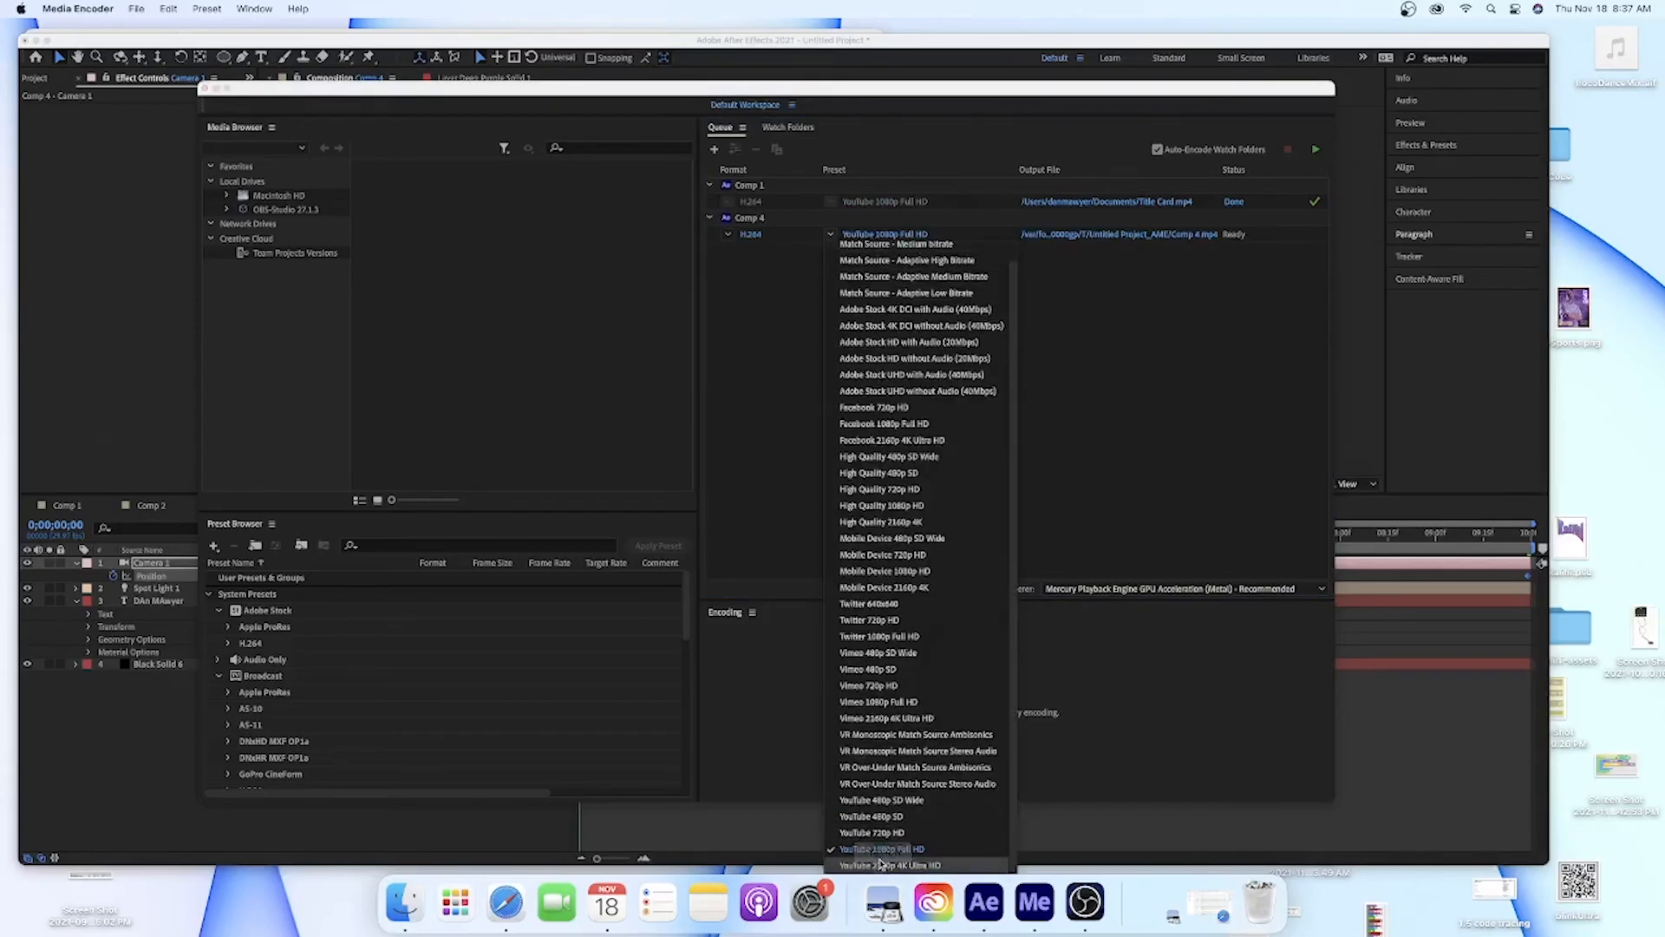
click(739, 461)
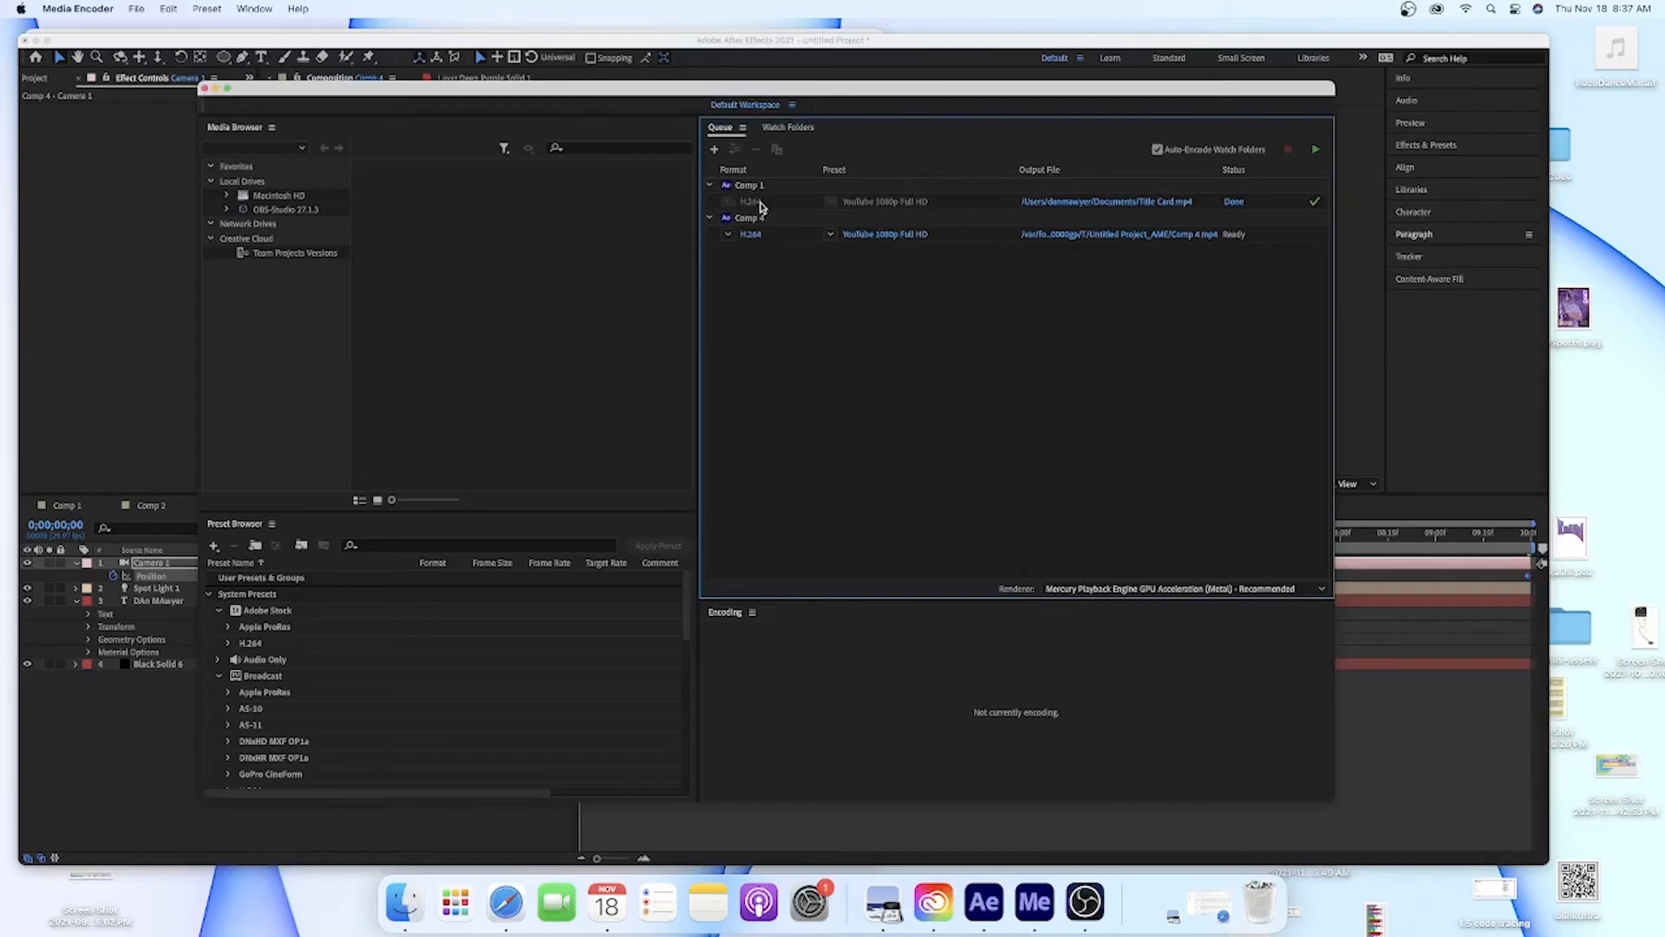
click(1094, 234)
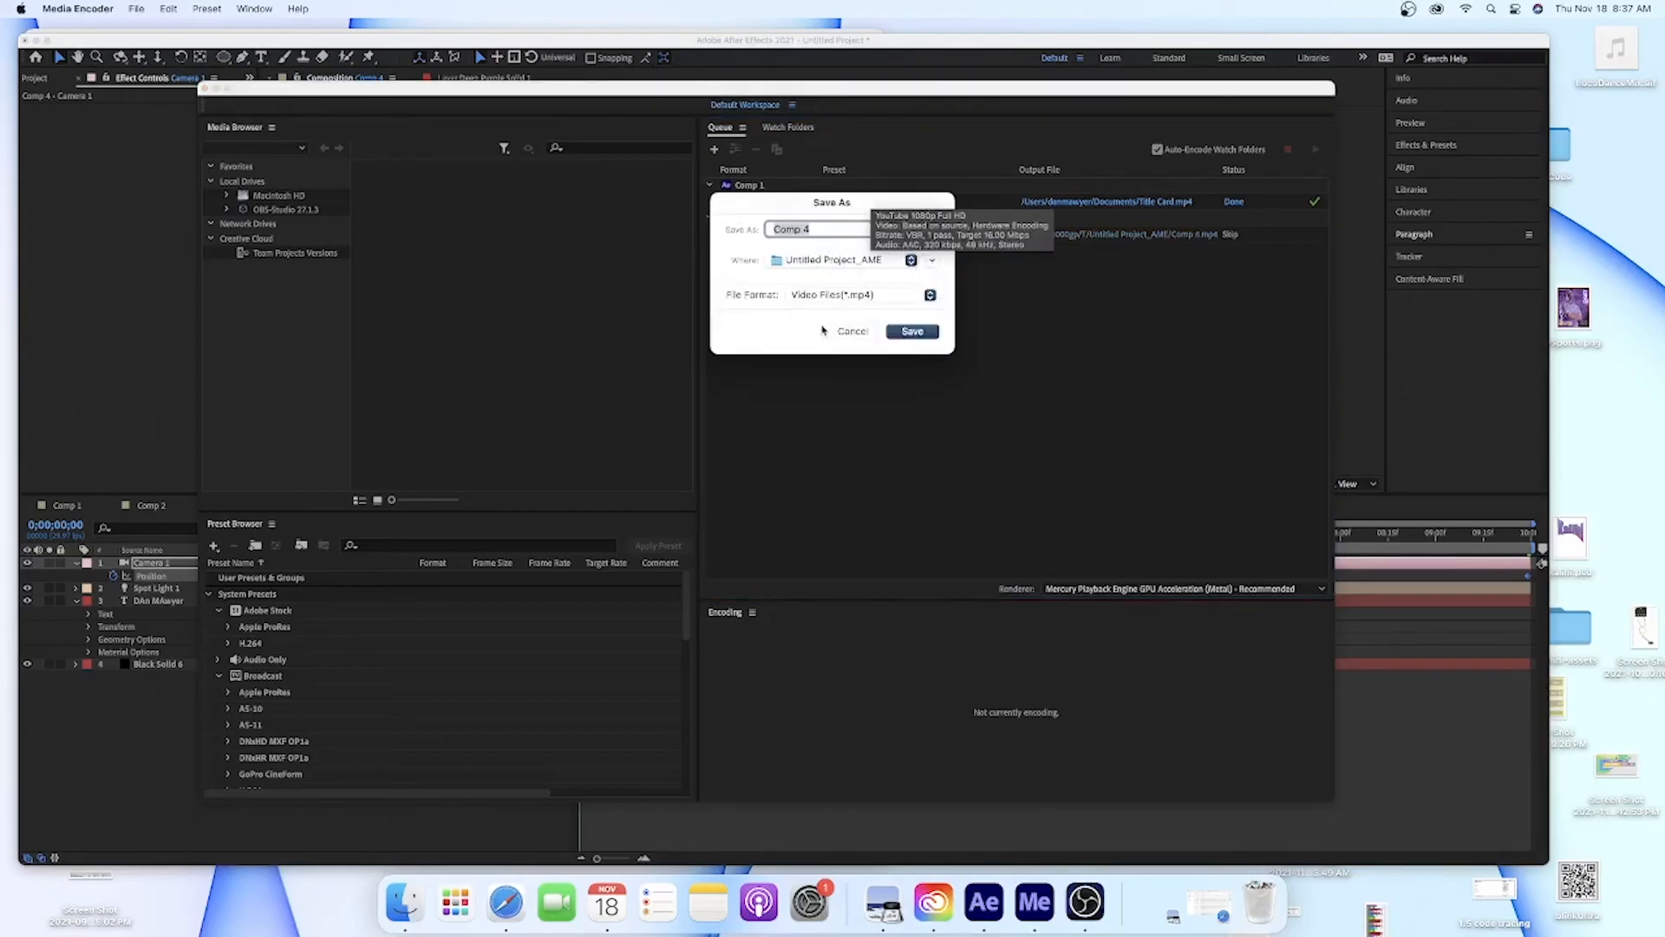
click(851, 336)
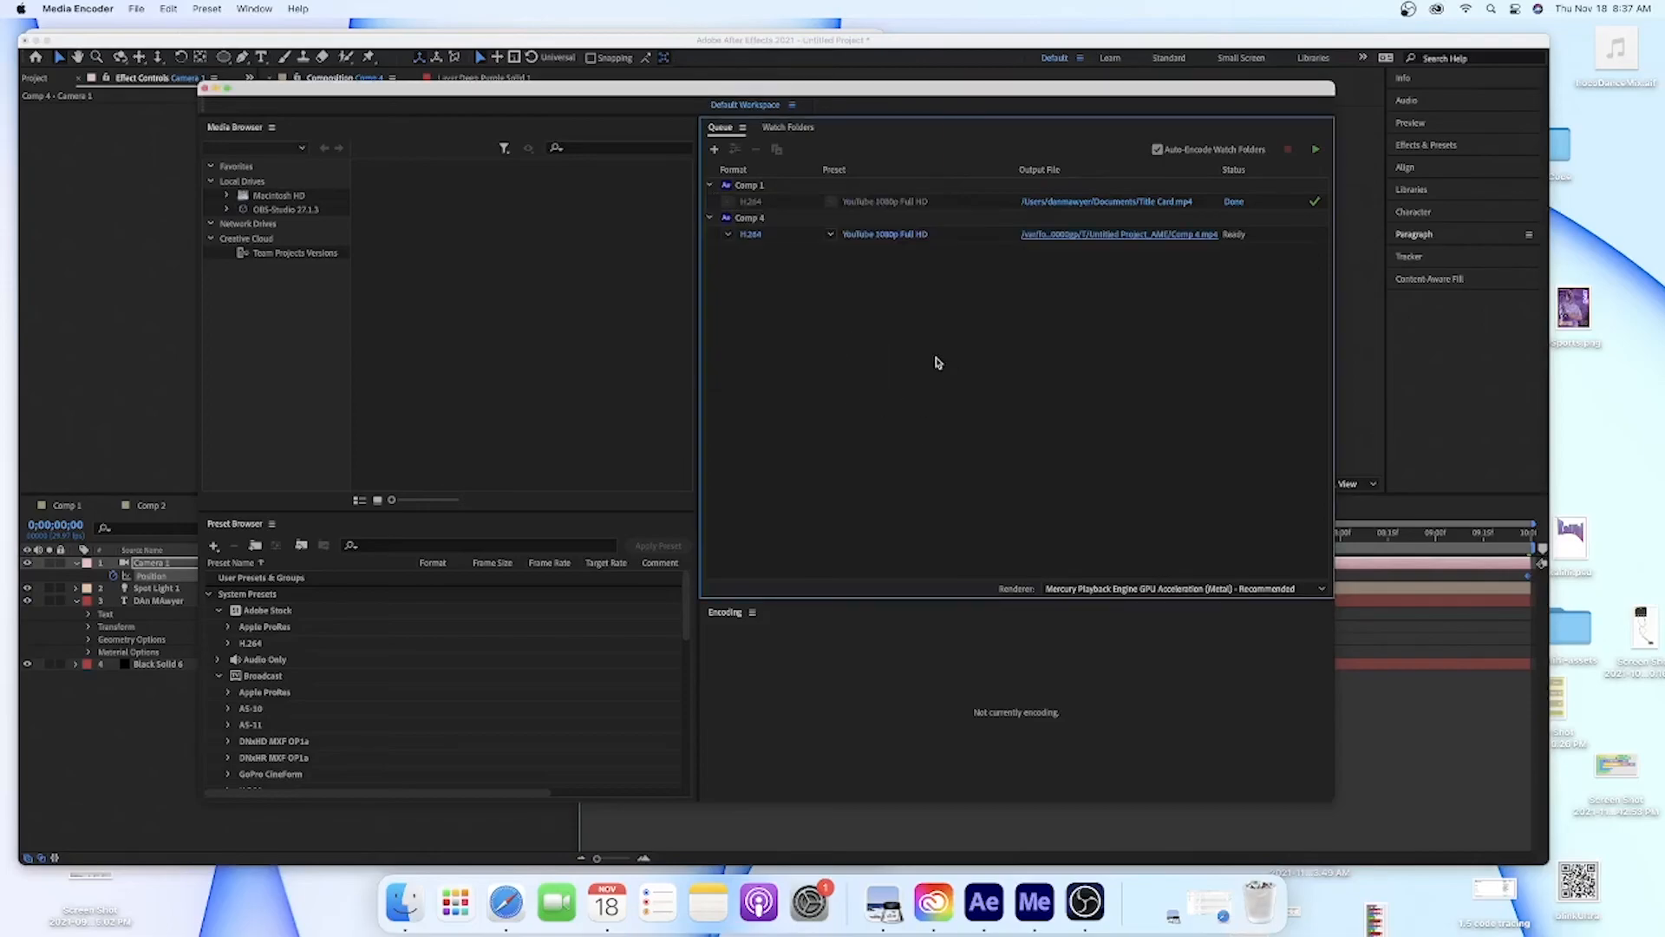
Start the queue to encode Comp 4.mp4 with the YouTube 1080p Full HD preset
click(1315, 152)
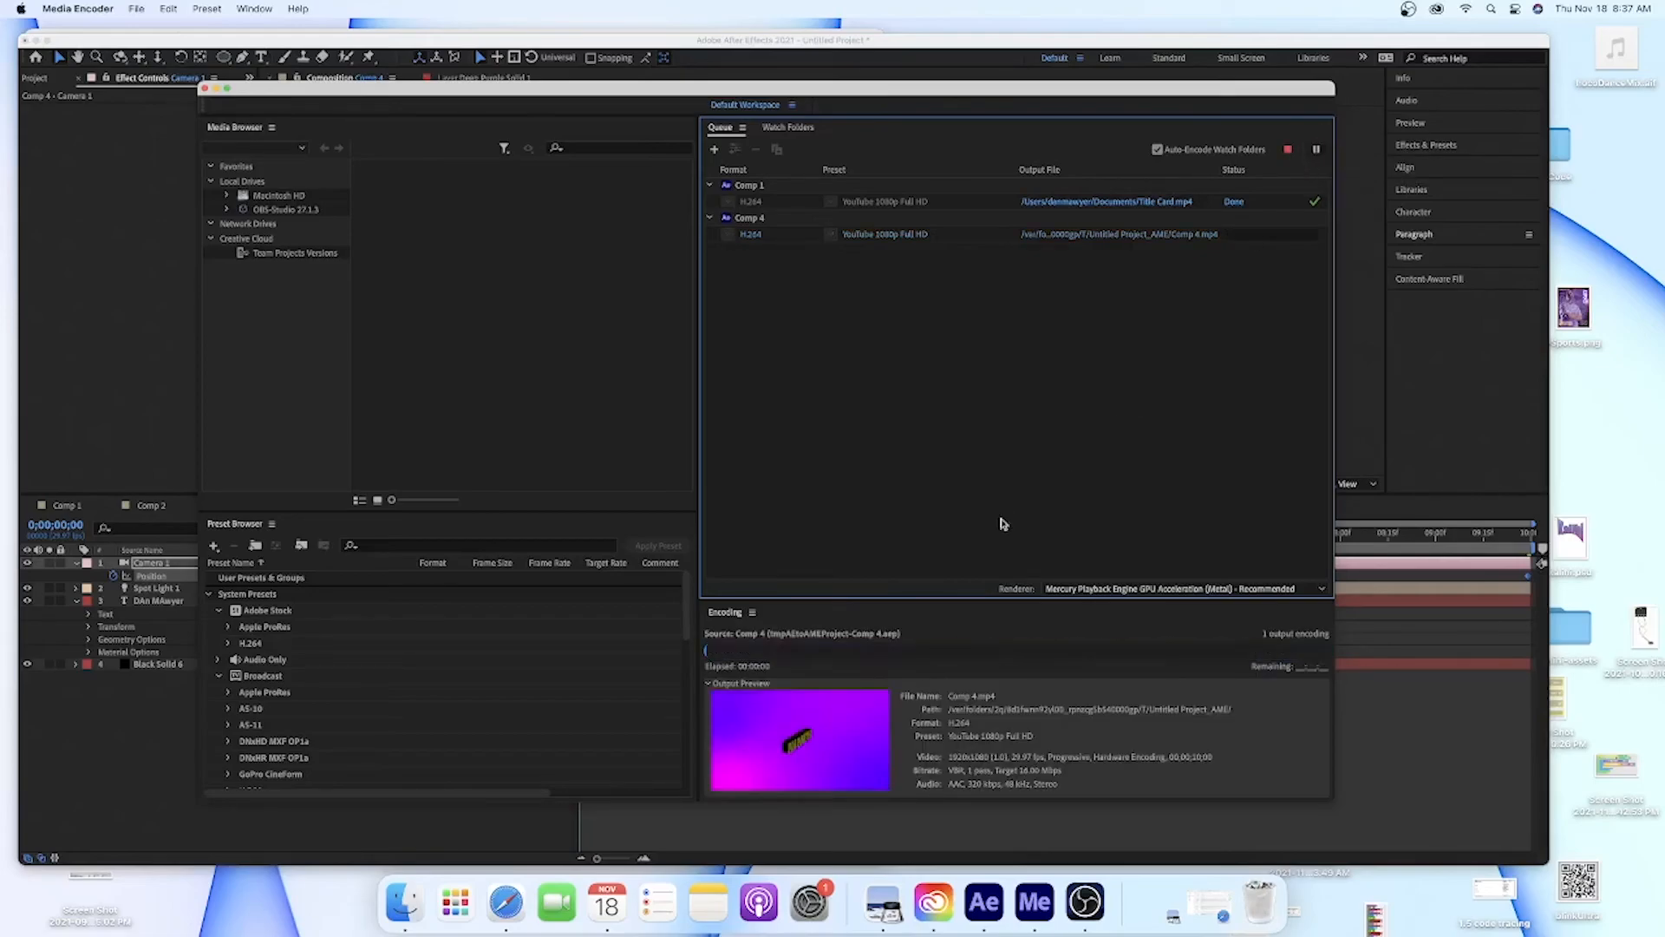